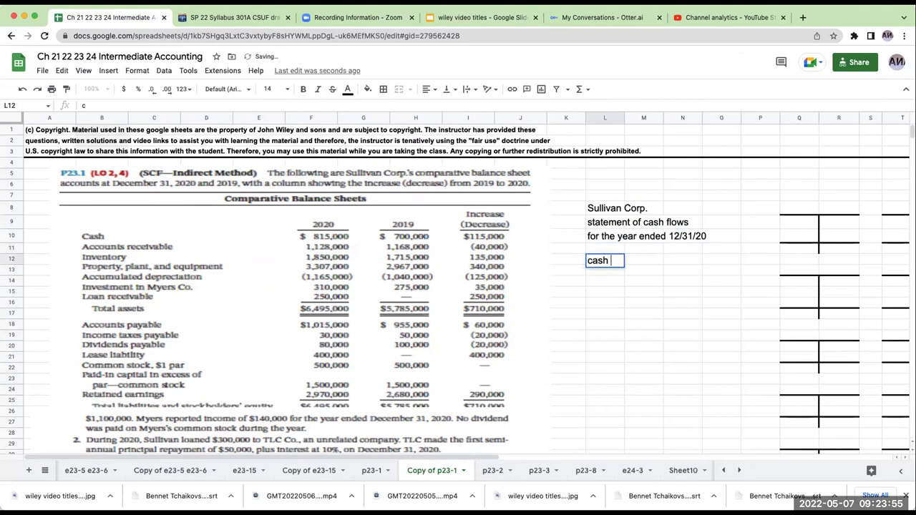
Finish the heading "cash flows from operating activities" in L12 and enter "net cash ____ operating activities" in L16.
text(s from operatin)
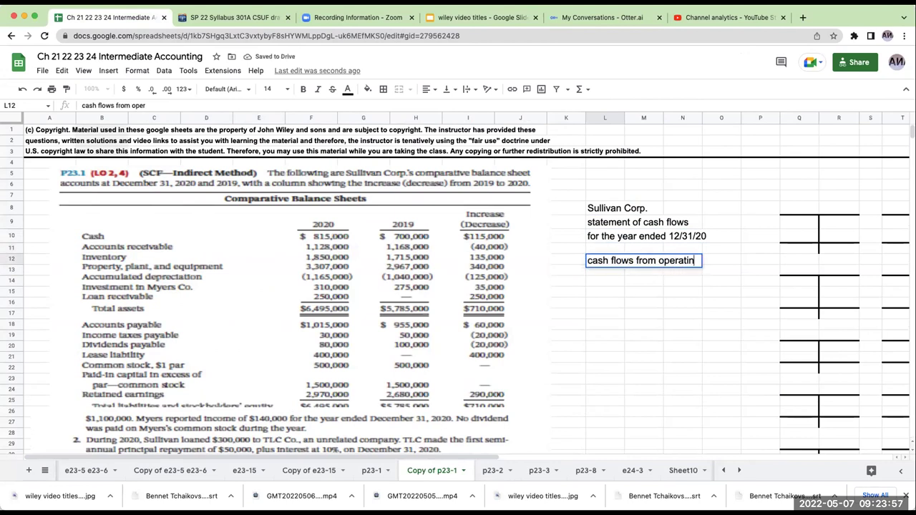
text(g activities)
key(Return)
key(Down)
key(Down)
key(Down)
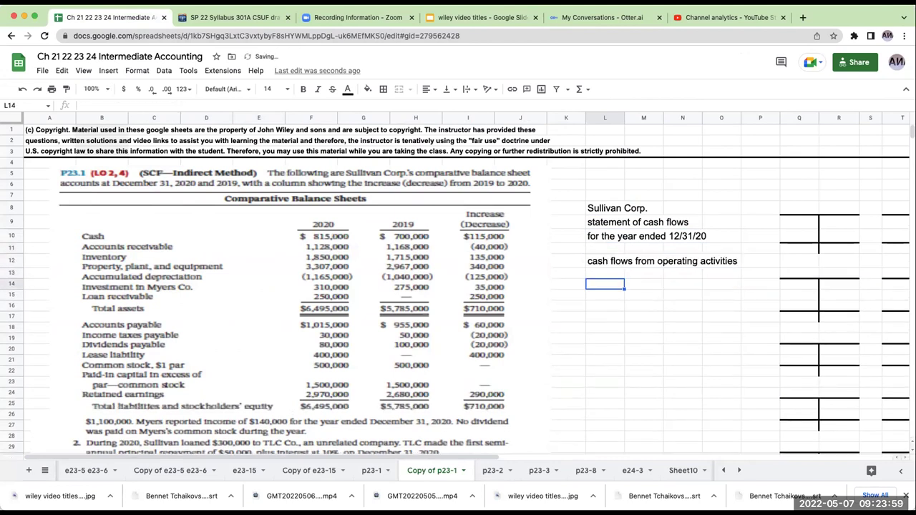
text(net cash ____ operating activities)
key(Return)
Enter "cash flows from investing activities" in L17 and "net cash _____ investing activities" in L21.
text(cash flows from investing activities)
key(Return)
key(Down)
key(Down)
key(Down)
text(net cash ____)
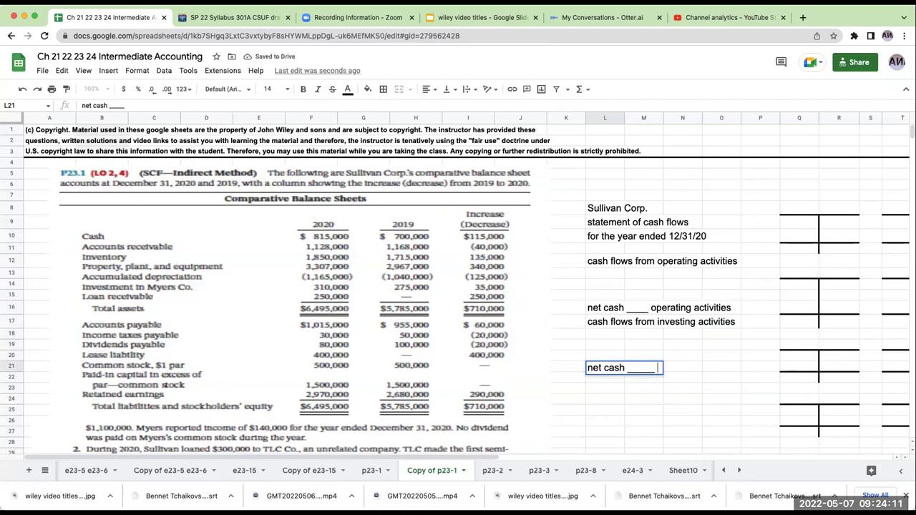
text( investing activities)
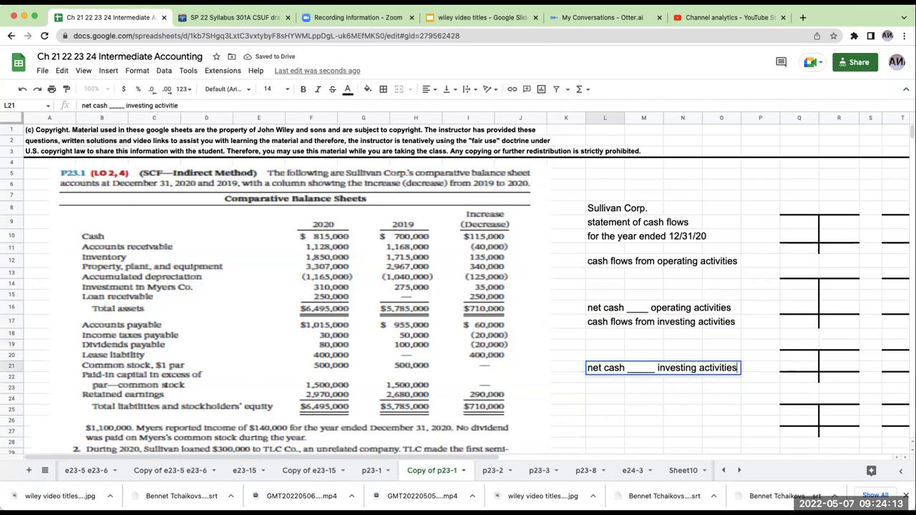
key(Return)
Enter "cash flows from financing activities" in L22 and "net cash _____ financing activities" in L26.
text(cash flows from financing ac)
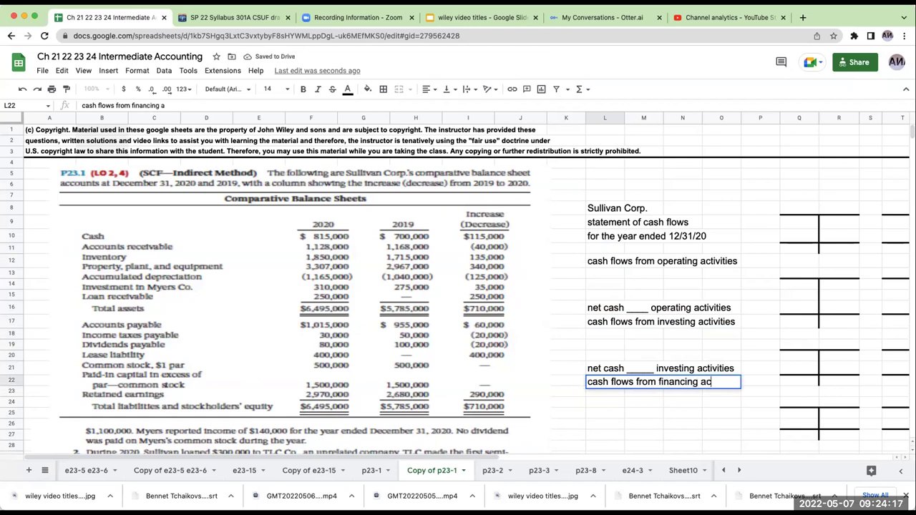
text(tivities)
key(Return)
key(Return)
key(Return)
key(Return)
text(net cash _____ financing activities)
key(Return)
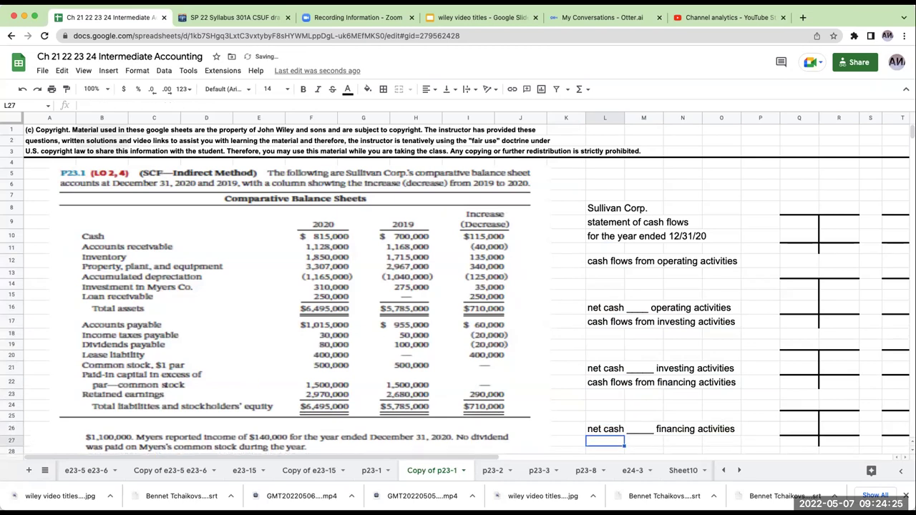
Label L27 "total change in cash" and enter 115000 as its amount in O27.
text(total cah)
key(BackSpace)
text(hange in cash)
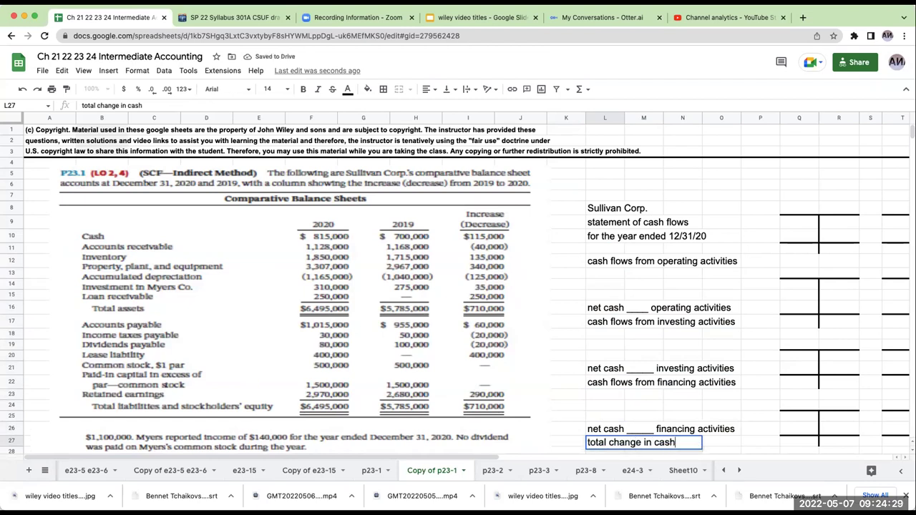
scroll(455, 286, down, 1)
key(Tab)
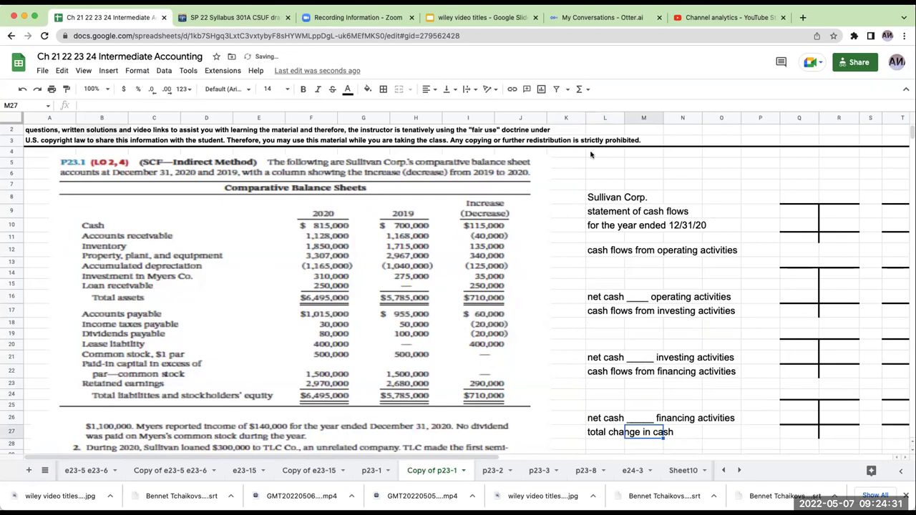
click(716, 433)
text(115000)
key(Return)
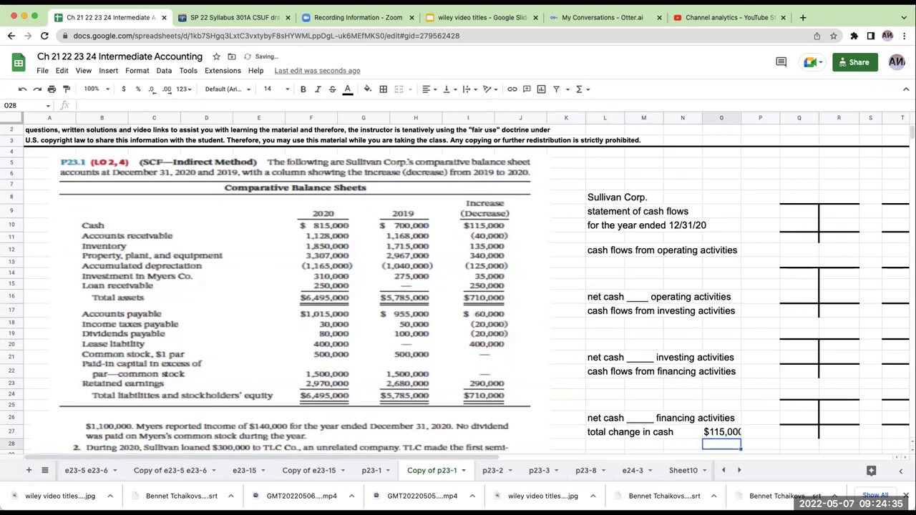
Label L28 "beginning cash balance" and enter 700,000 as its amount in O28.
key(Left)
key(Left)
key(Left)
text(beginning cash balance)
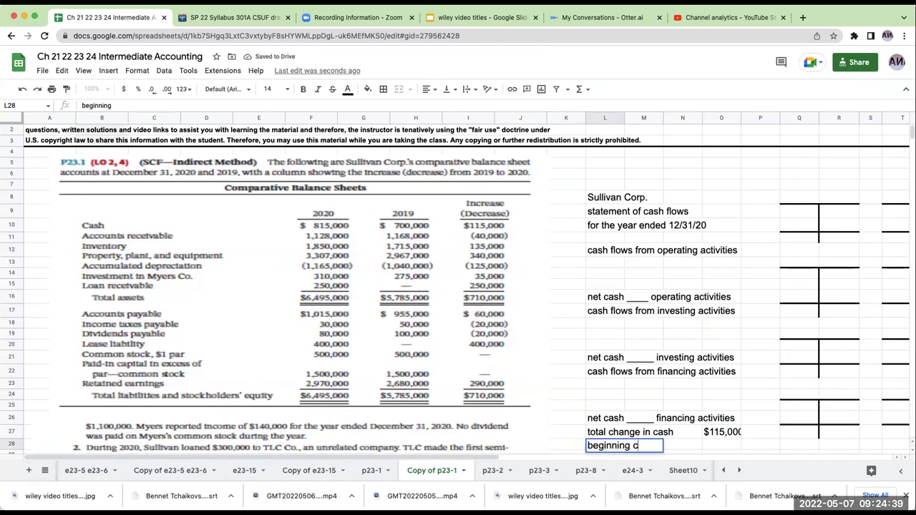
key(Return)
key(Up)
key(Right)
key(Right)
key(Right)
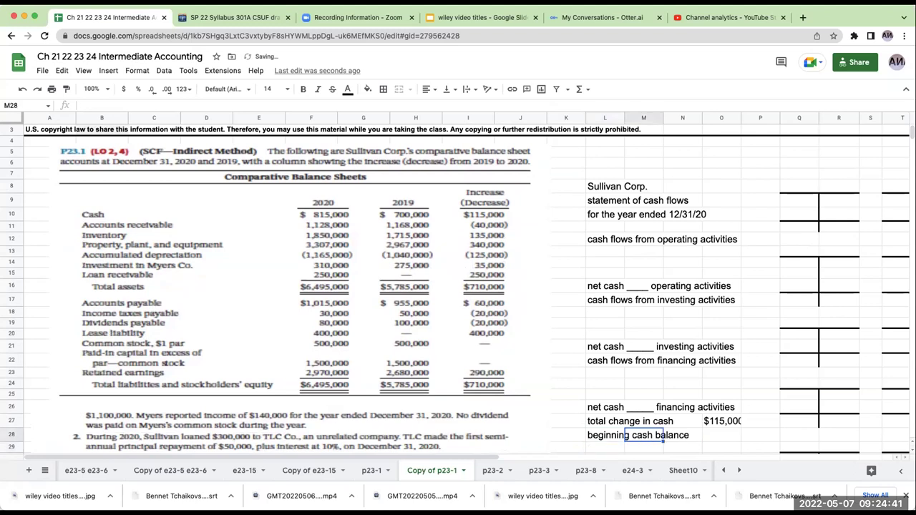
text(740)
key(BackSpace)
text(00,000)
key(Return)
Add O27 and O28 with a formula in O29 and label L29 "ending cash balance".
text(=)
key(Up)
key(Up)
text(+)
key(Up)
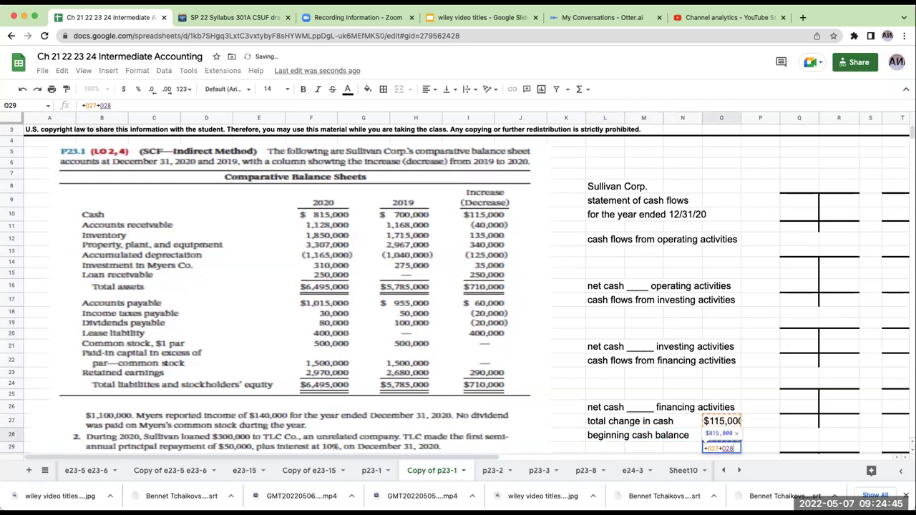
key(Return)
key(Up)
key(Left)
key(Left)
key(Left)
text(ending )
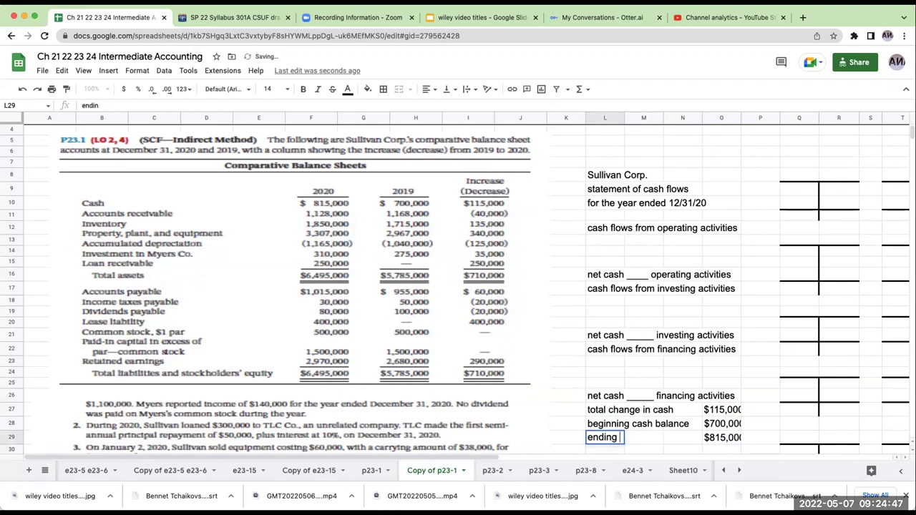
text(cash balance)
key(Return)
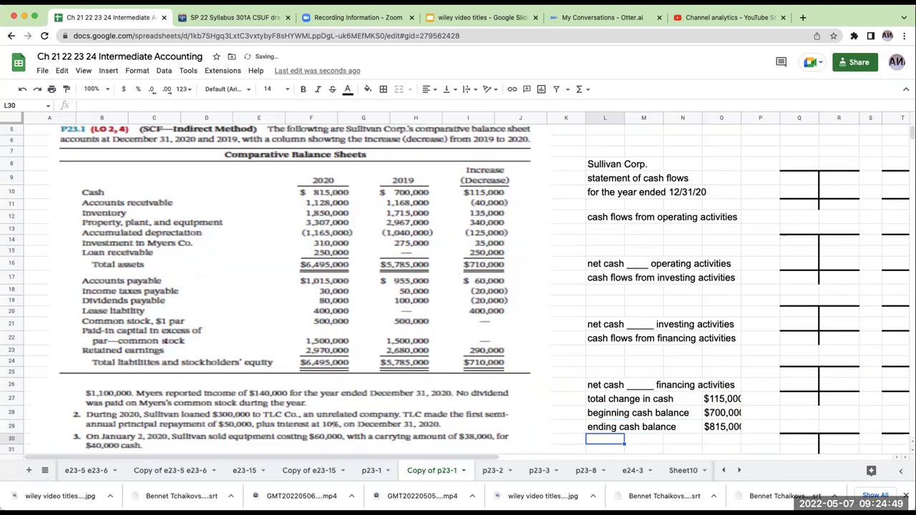
Enter the heading "non-cash transactions" in L30 below the ending cash balance.
text(n)
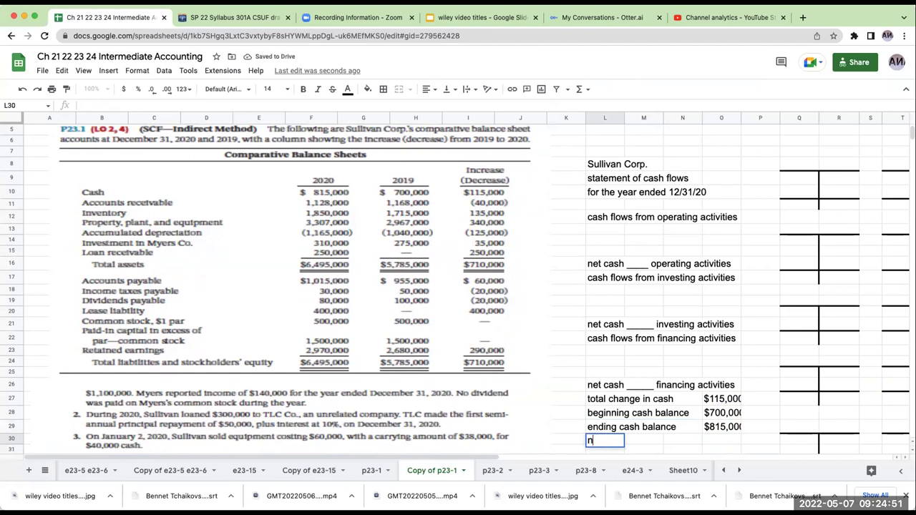
text(on-cash tras)
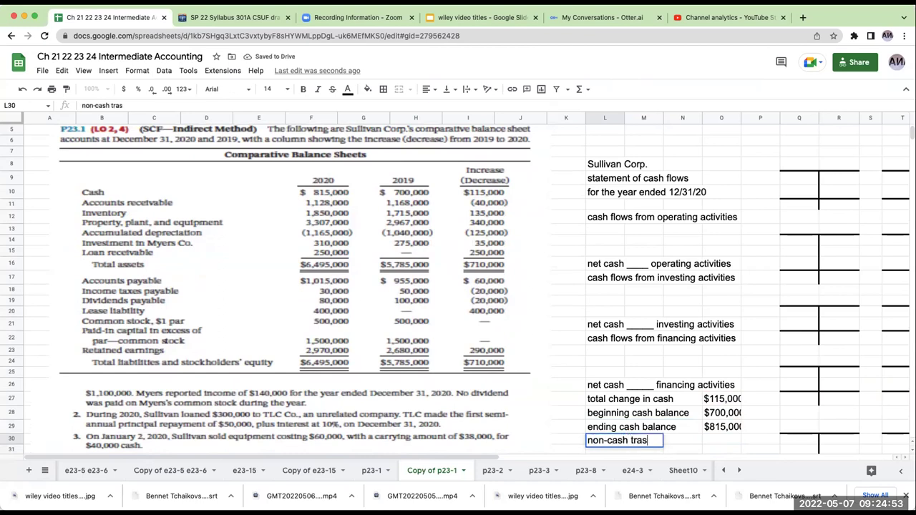
key(BackSpace)
key(BackSpace)
key(BackSpace)
text(nsact)
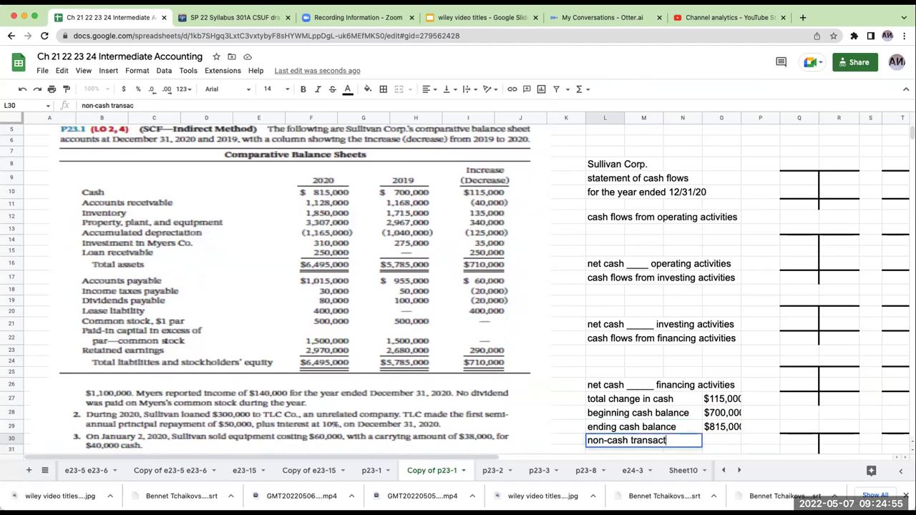
text(ions)
key(Return)
Move the cash flow statement columns L to O to the columns starting at AD.
drag(610, 113, 715, 128)
key(ctrl+c)
drag(475, 459, 882, 485)
click(691, 118)
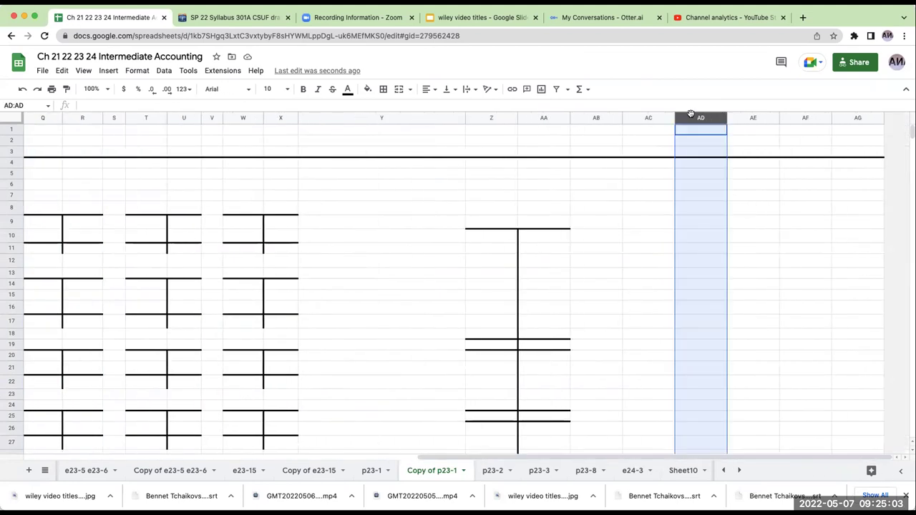
key(ctrl+v)
Delete the emptied columns L to O beside the comparative balance sheet.
click(610, 238)
key(Left)
key(Left)
key(Left)
key(Left)
key(Left)
key(Left)
key(Left)
key(Left)
key(Left)
key(Left)
key(Left)
key(Left)
key(Left)
key(Left)
key(Left)
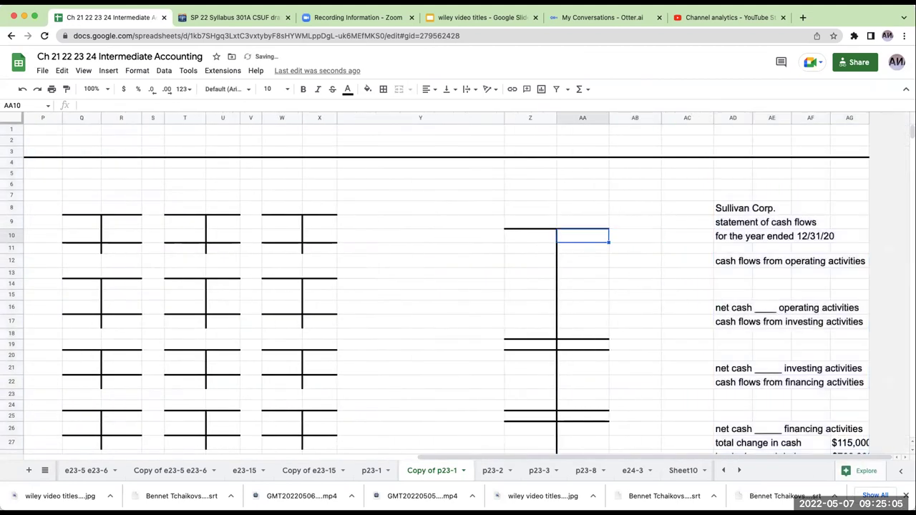
key(Left)
key(Left)
key(Left)
key(Left)
key(Left)
key(Left)
key(Left)
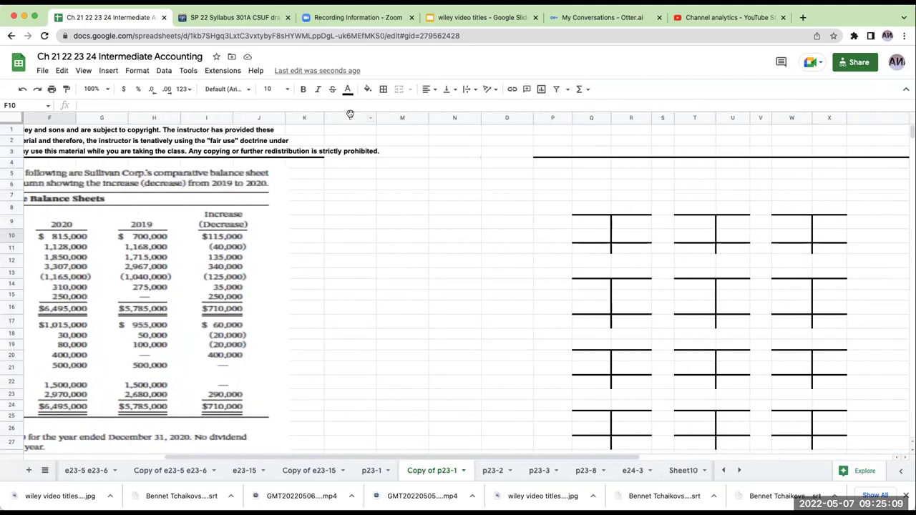
drag(350, 114, 522, 132)
right_click(381, 218)
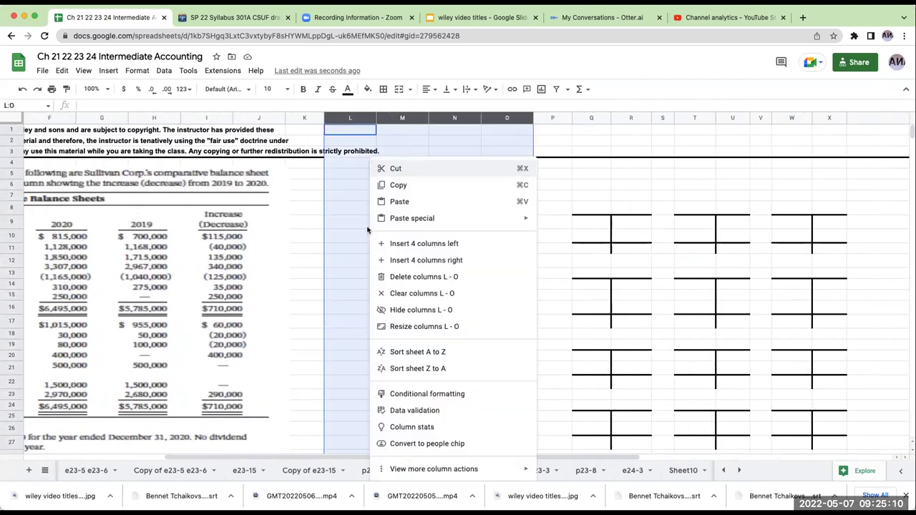
click(414, 277)
scroll(385, 455, left, 1)
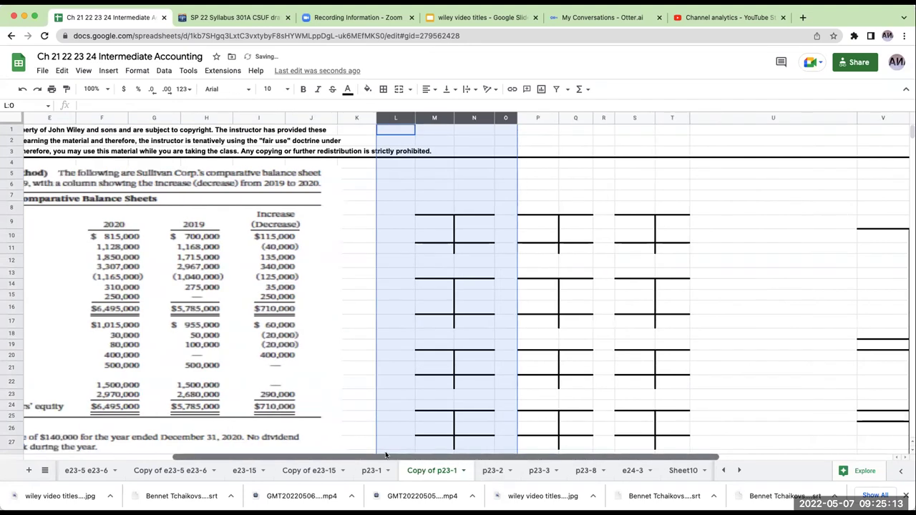
Title the tall T-account "cash" in V9 and enter "operating" beside it in U10.
scroll(385, 455, right, 3)
click(723, 223)
text(cash)
key(Return)
key(Left)
text(opperat)
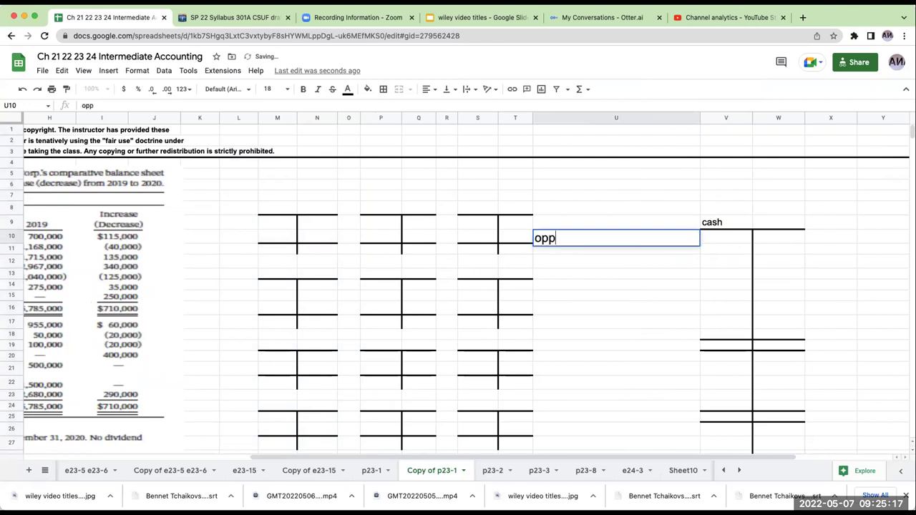
key(BackSpace)
key(BackSpace)
key(BackSpace)
key(BackSpace)
key(BackSpace)
text(erating)
key(Return)
Enter the section label "investing" in U21 beside the cash T-account.
key(Down)
key(Down)
key(Down)
key(Down)
key(Down)
key(Down)
key(Down)
key(Down)
key(Down)
key(Down)
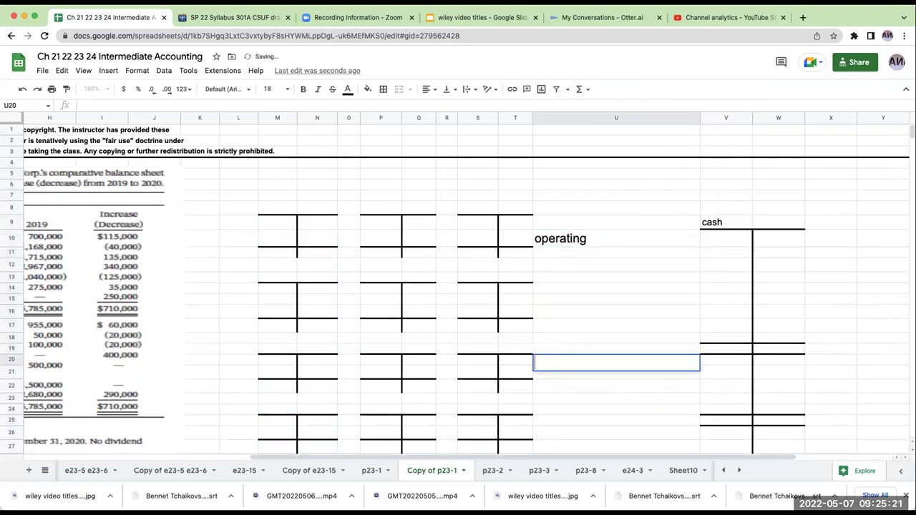
text(inest)
key(BackSpace)
text(vesting)
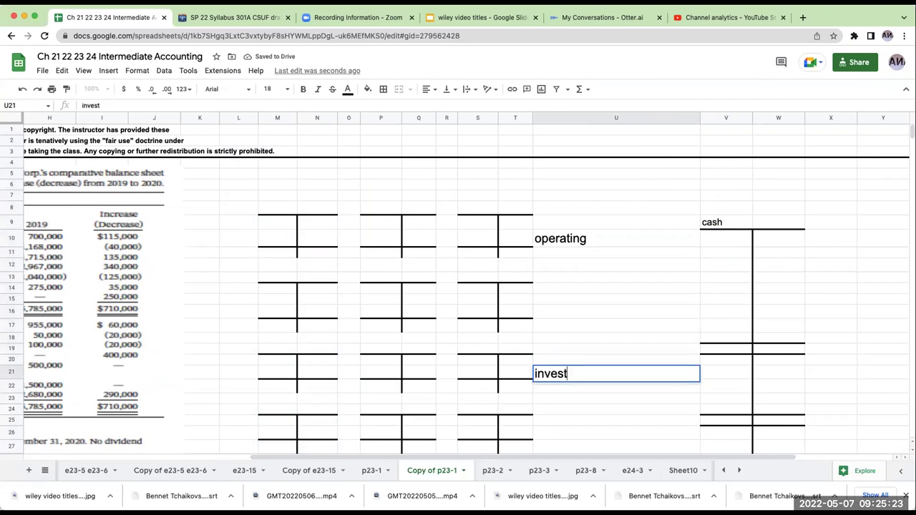
key(Return)
Enter the section label "financing" in U27 beside the cash T-account.
key(Down)
key(Down)
key(Down)
key(Down)
key(Down)
text(financing)
key(Return)
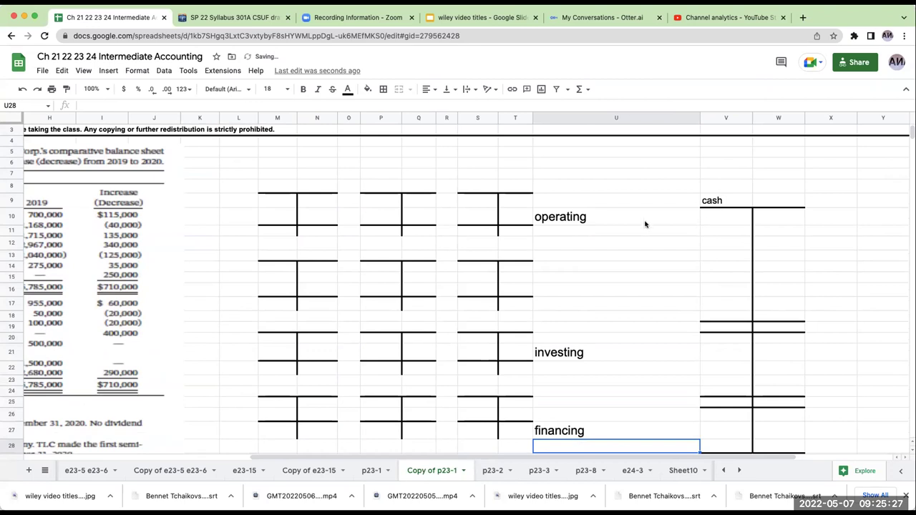
Title the first small T-account "A/R" in M8 and enter its balances, 1168000 in M9 and 1128000 in M11.
drag(456, 458, 203, 453)
click(600, 188)
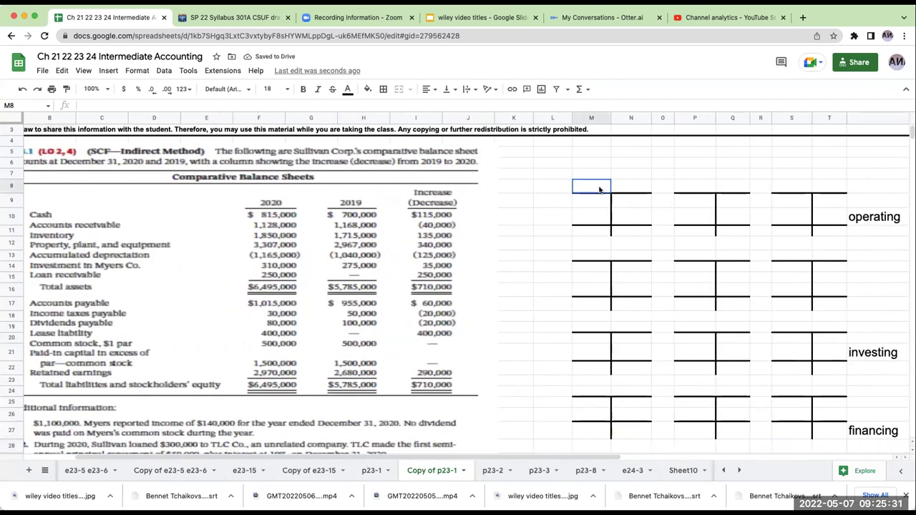
text(A/R)
key(Return)
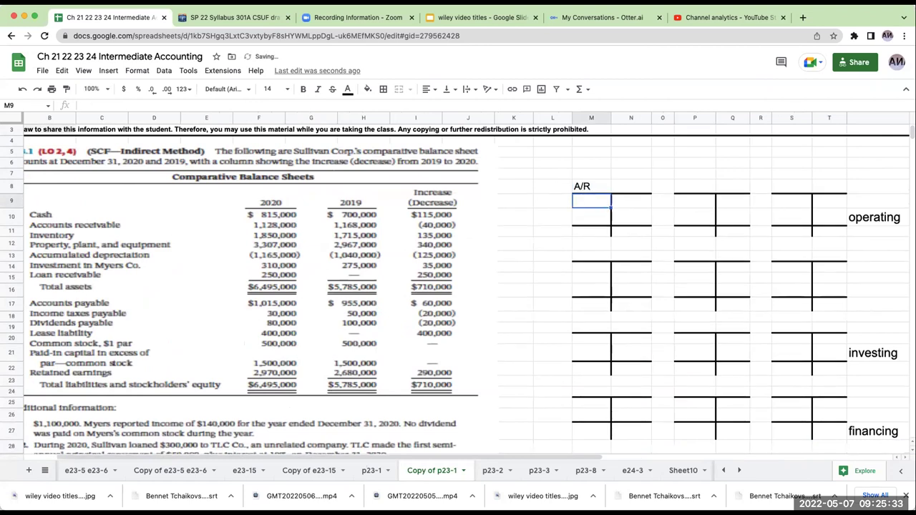
text(1168000)
key(Return)
key(Return)
text(11)
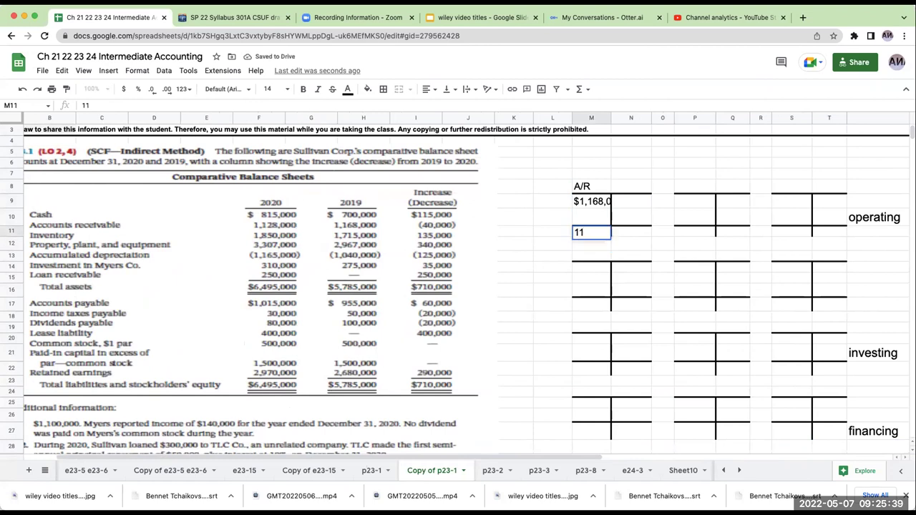
text(28000)
key(Return)
key(Up)
key(Right)
key(Right)
key(Up)
key(Left)
key(Left)
key(Up)
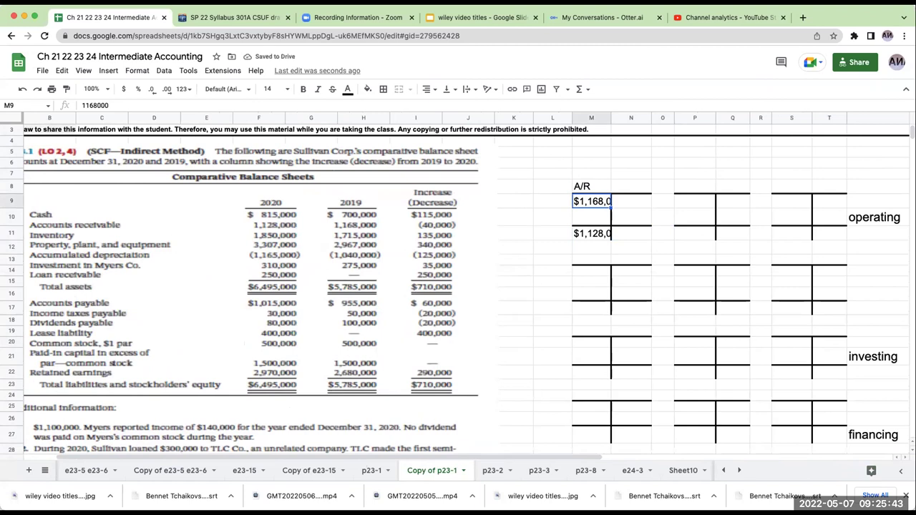
Re-enter the A/R T-account balances in thousands, 1168 in M9 and 1128 in M11.
text(1168)
key(Return)
key(Return)
text(1128)
key(Return)
In the cash flow statement, enter 115 as total change in cash in AC27 and 700 as beginning cash balance in AC28.
key(Up)
key(Right)
key(Right)
key(Right)
key(Right)
key(Right)
scroll(760, 233, right, 5)
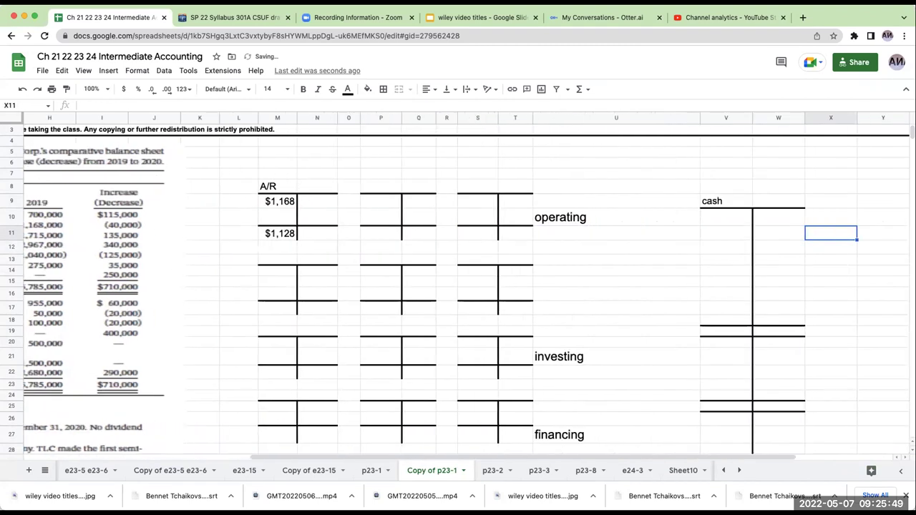
scroll(797, 317, down, 5)
click(818, 350)
key(Right)
key(Right)
key(Right)
key(Right)
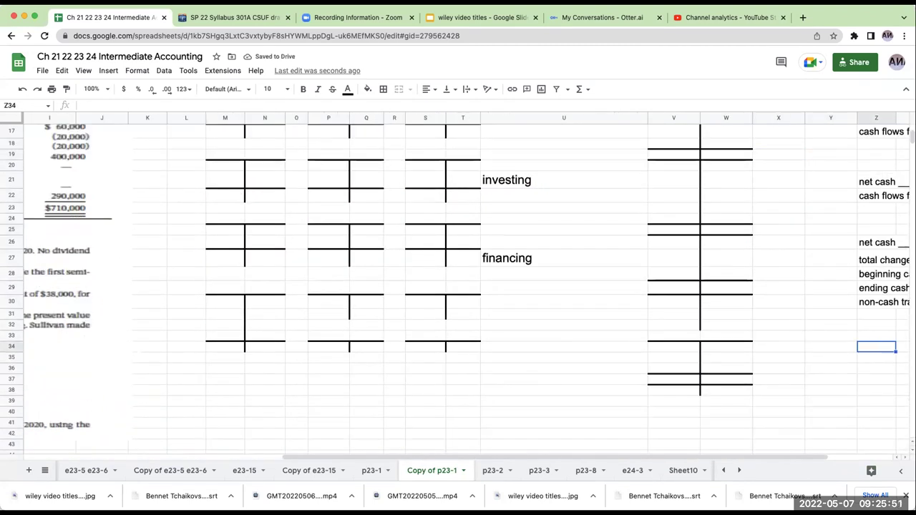
key(Left)
key(Up)
key(Up)
key(Up)
key(Up)
key(Right)
key(Up)
key(Up)
key(Up)
text(115)
key(Return)
text(700)
key(Return)
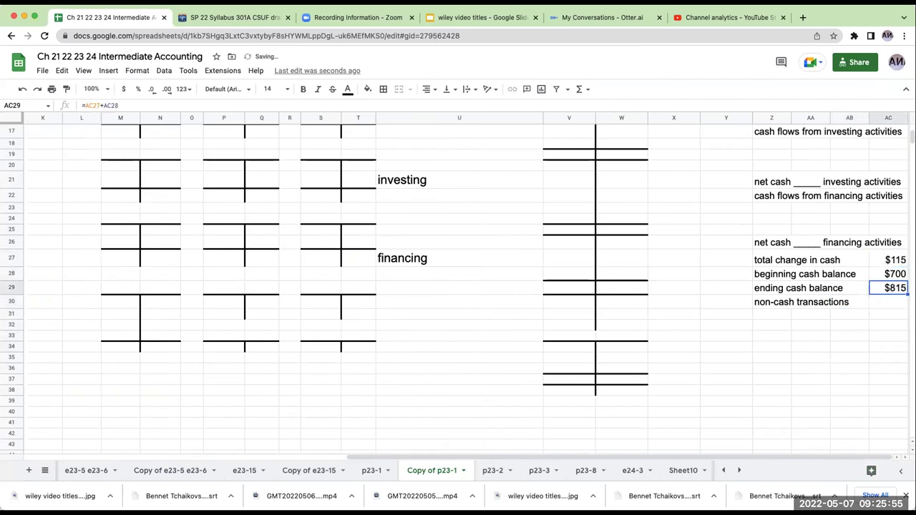
Title the T-account at P8 "inventory" and enter its balances, 1,715 in P9 and 1,850 in P11.
key(Left)
key(Left)
key(Left)
key(Left)
key(Left)
key(Left)
key(Left)
key(Left)
key(Left)
key(Left)
key(Left)
key(Left)
key(Left)
key(Left)
key(Left)
key(Left)
key(Left)
key(Left)
key(Left)
key(Left)
key(Left)
key(Left)
key(Left)
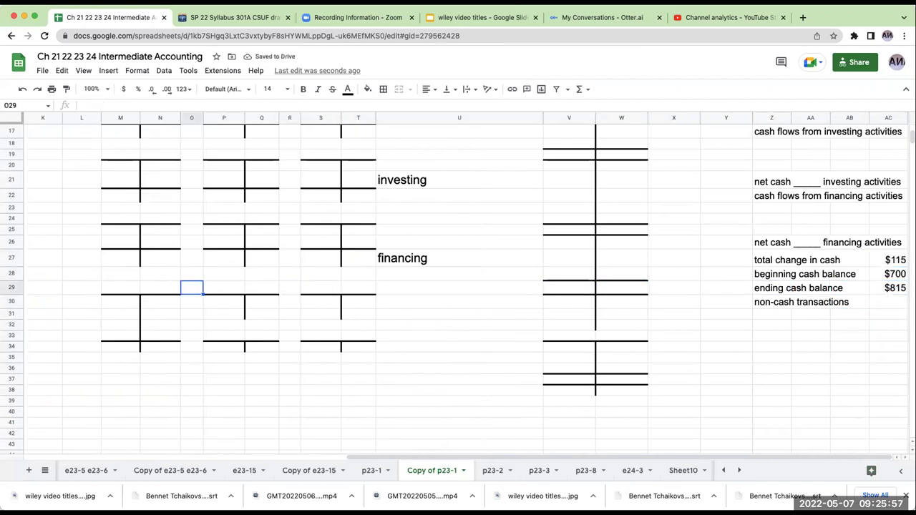
key(Up)
key(Up)
key(Up)
key(Up)
key(Up)
key(Up)
key(Up)
key(Up)
key(Up)
key(Up)
key(Up)
key(Up)
key(Up)
key(Up)
key(Up)
key(Up)
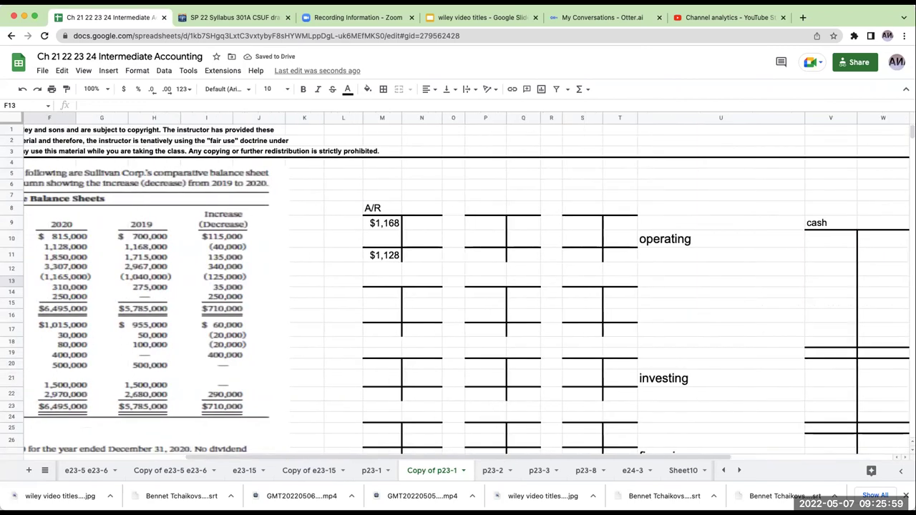
key(Left)
key(Left)
key(Down)
key(Down)
key(Left)
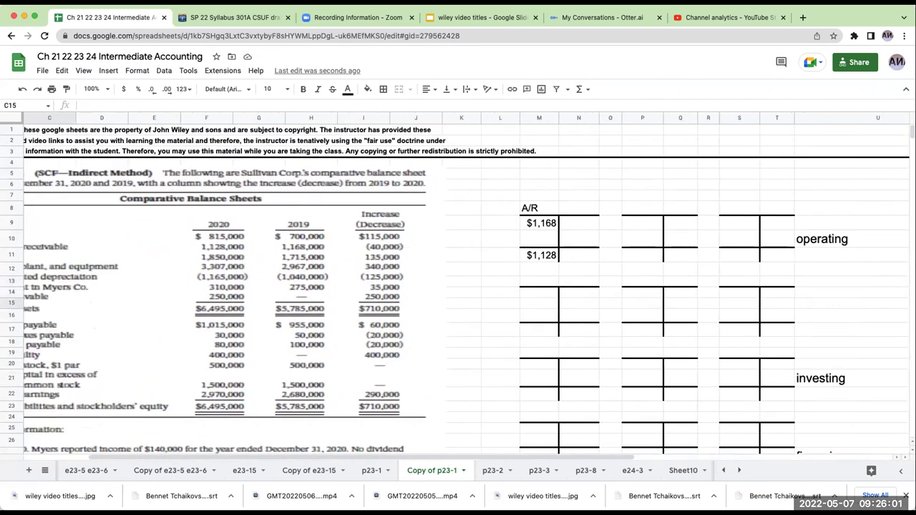
key(Left)
click(697, 206)
text(inventory)
key(Return)
text(1,715)
key(Return)
key(Down)
text(1,850)
key(Return)
Title the T-account at S8 "PP&E" and enter its balances, 2,967 in S9 and 3,307 in S11.
key(Up)
key(Right)
key(Right)
key(Right)
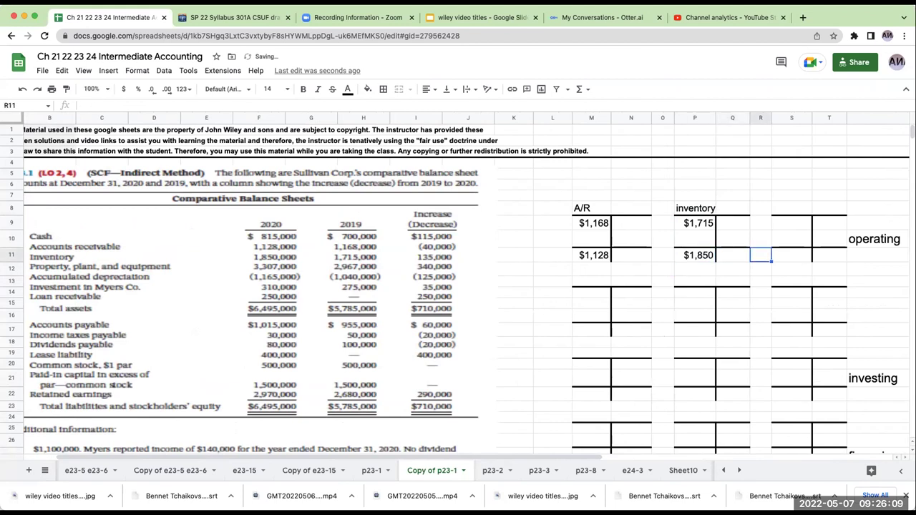
key(Up)
key(Up)
key(Up)
key(Up)
key(Down)
text({P)
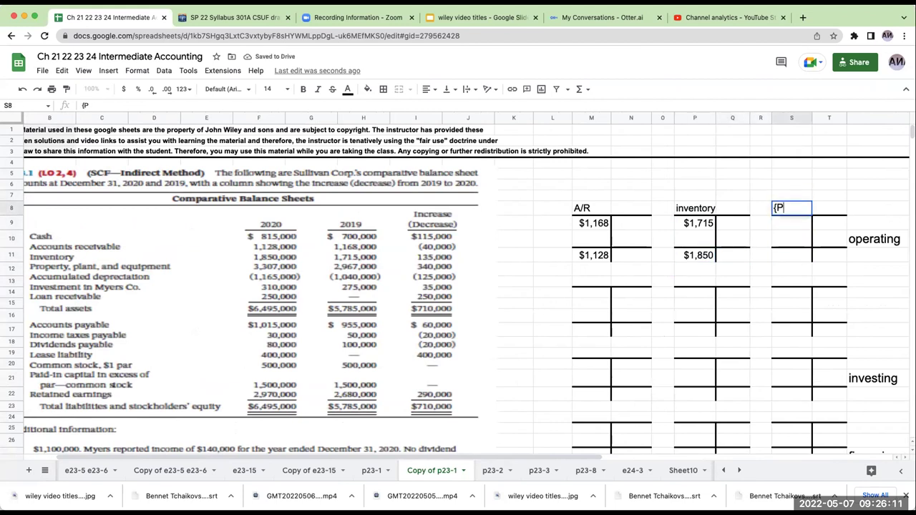
text(P&E)
key(Return)
text($2,967)
key(Return)
key(Down)
text(3,307)
key(Return)
Title the T-account at M13 "A/D" and enter its credit-side balances, 1,040 in N14 and 1,165 in N17.
key(Left)
key(Left)
key(Left)
key(Left)
key(Left)
key(Left)
key(Down)
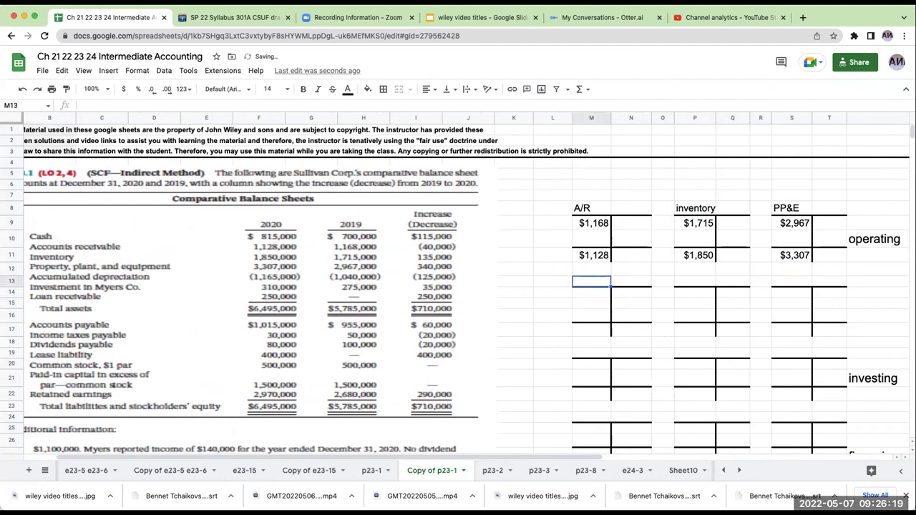
text(A/D)
key(Return)
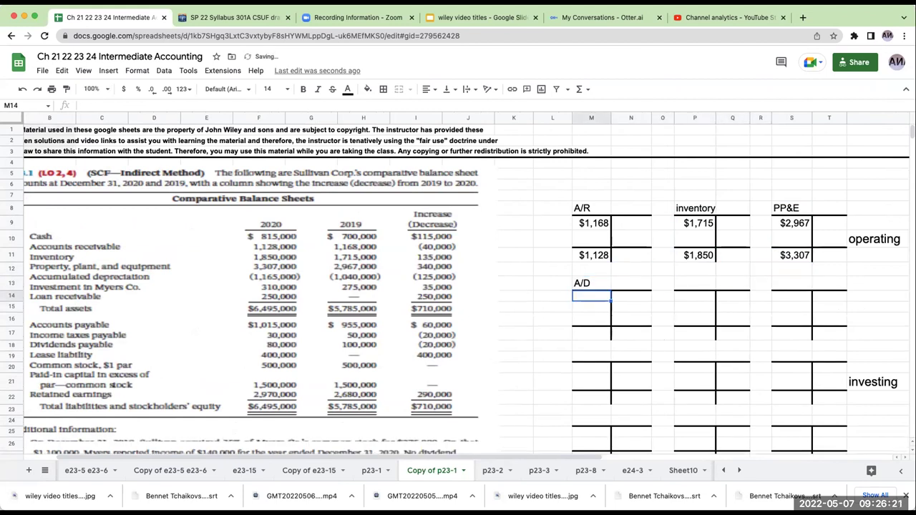
key(Right)
text($1,040)
key(Return)
key(Down)
key(Down)
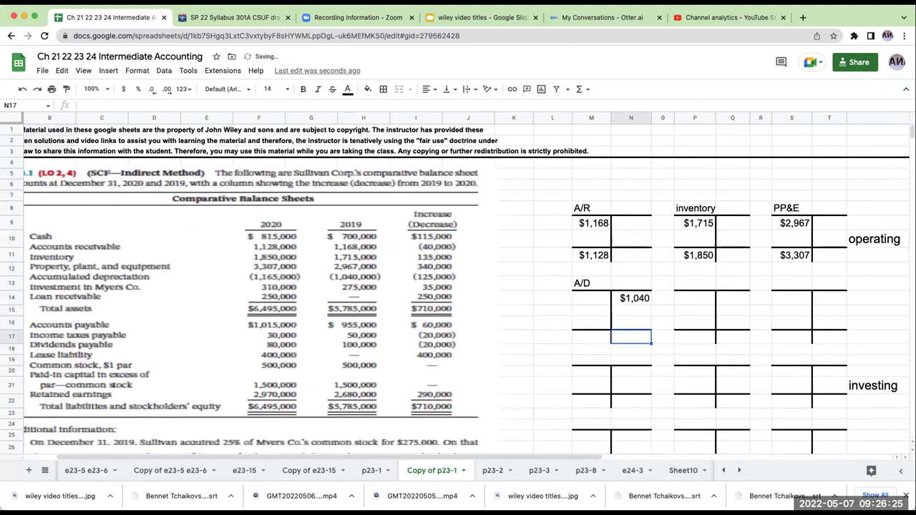
text($1,165)
key(Return)
Title the T-account at P13 "investment in myers" and enter its balances, 275 in P14 and 310 in P17.
key(Up)
key(Up)
key(Up)
key(Up)
key(Up)
key(Right)
key(Right)
text(investment in myers)
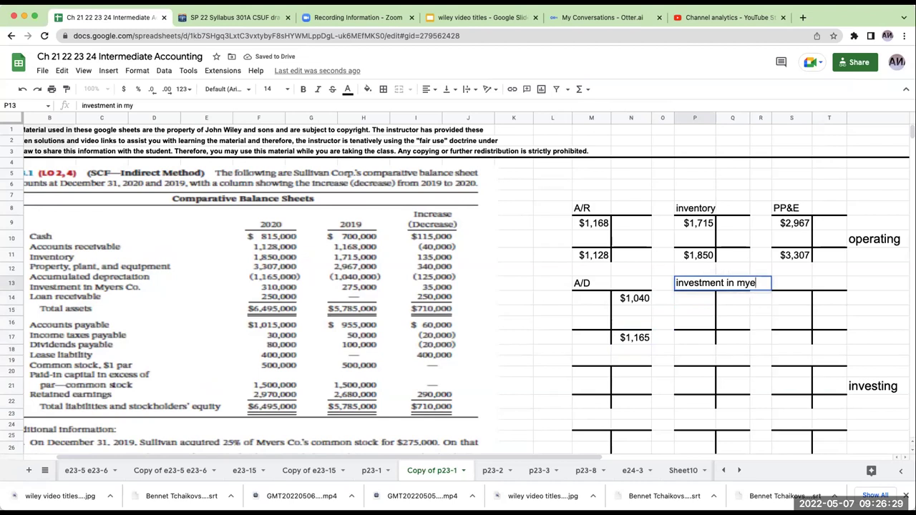
key(Return)
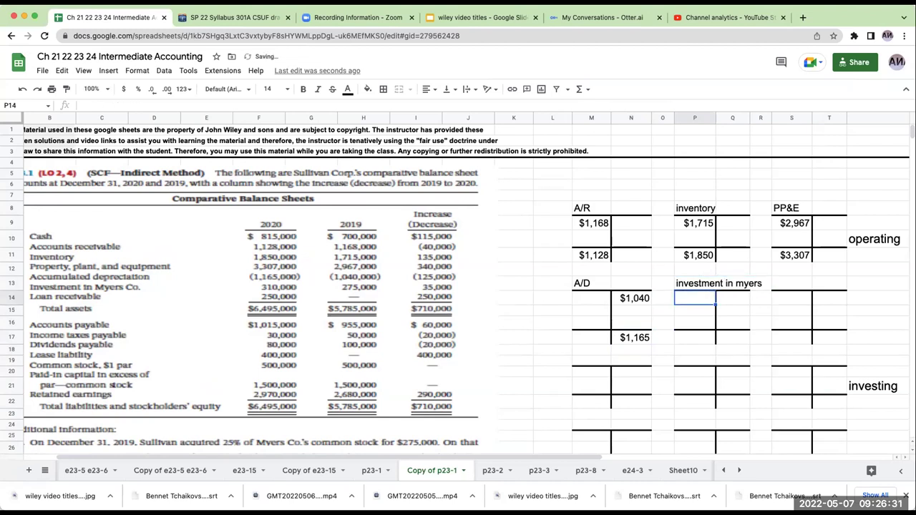
text($275)
key(Return)
key(Down)
key(Down)
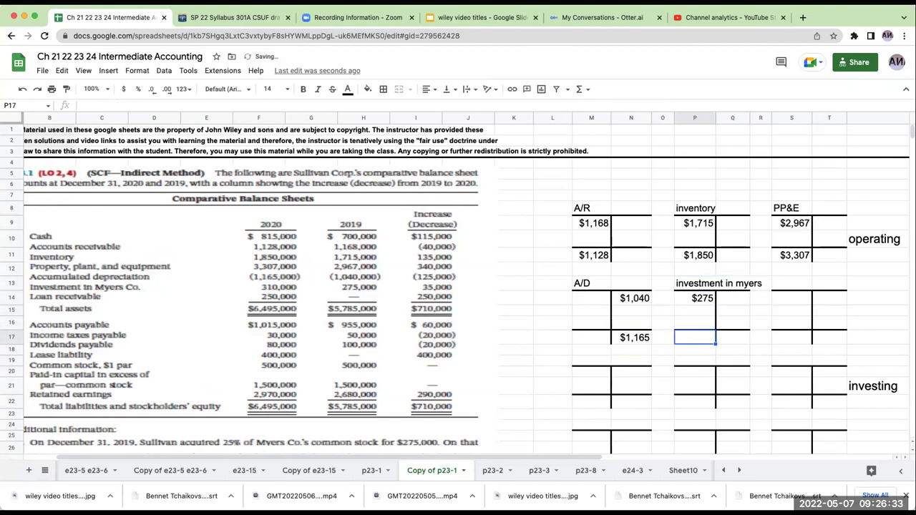
text($310)
key(Return)
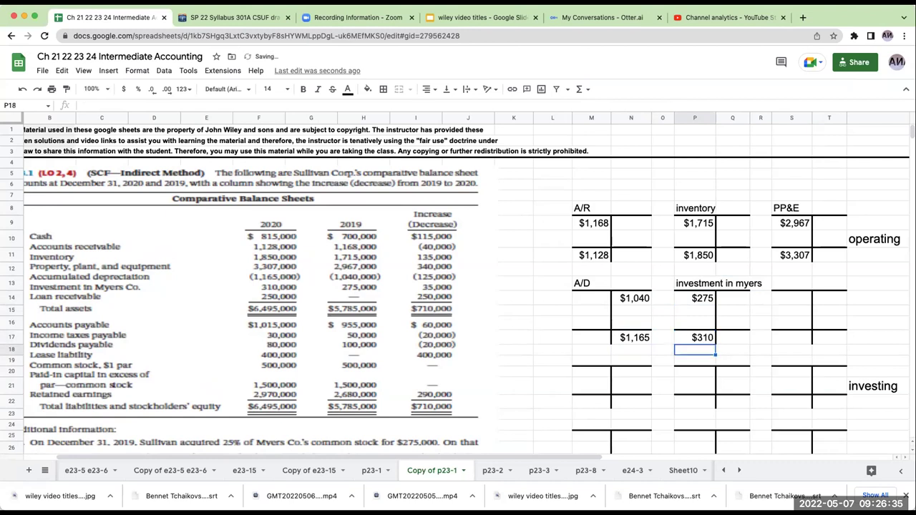
Title the T-account at S13 "A/P" and enter its credit-side balances, 955 in T14 and 1015 in T17.
key(Right)
key(Right)
key(Right)
key(Up)
key(Up)
key(Up)
key(Up)
key(Up)
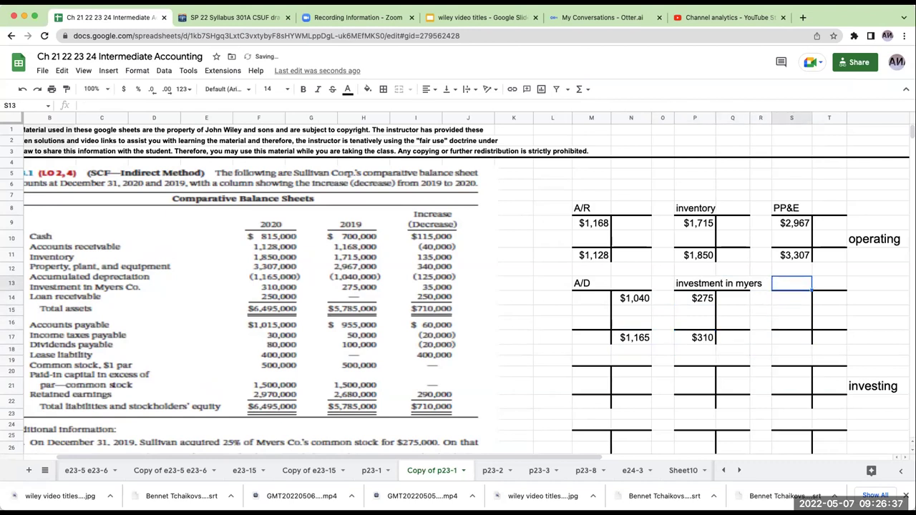
text(A/P)
key(Return)
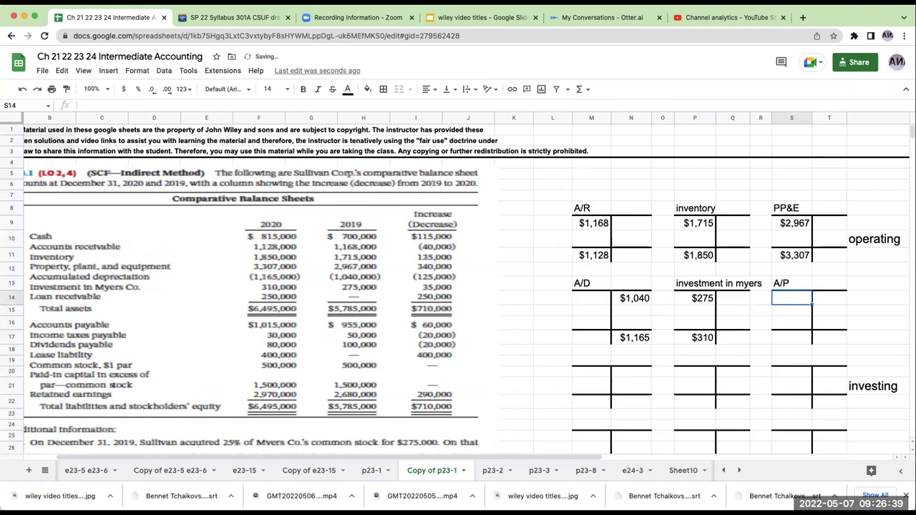
key(Right)
text($955)
key(Return)
key(Down)
key(Down)
text($1015)
key(Return)
Title the T-account at M19 "i/t payable" and enter its credit-side balances, 50 in N20 and 30 in N22.
key(Left)
key(Left)
key(Left)
key(Left)
key(Left)
key(Left)
key(Down)
key(Left)
text(it)
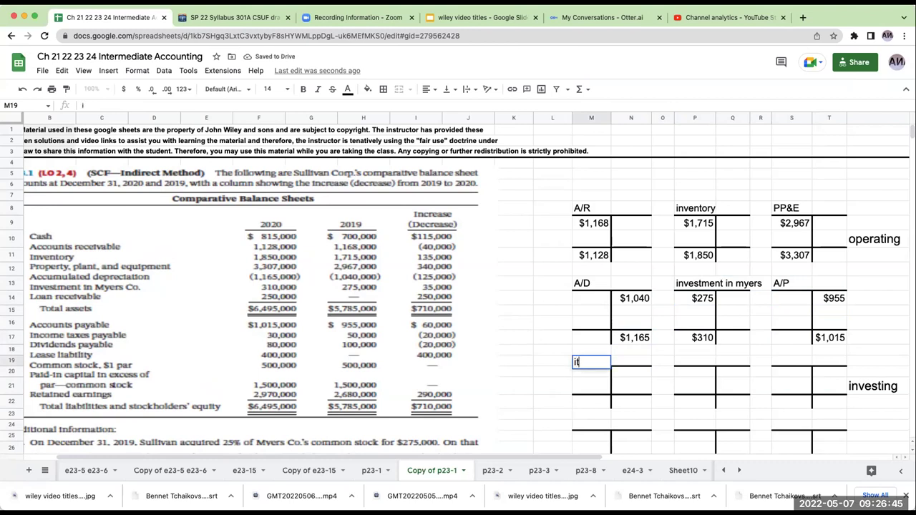
text(t payable)
key(Return)
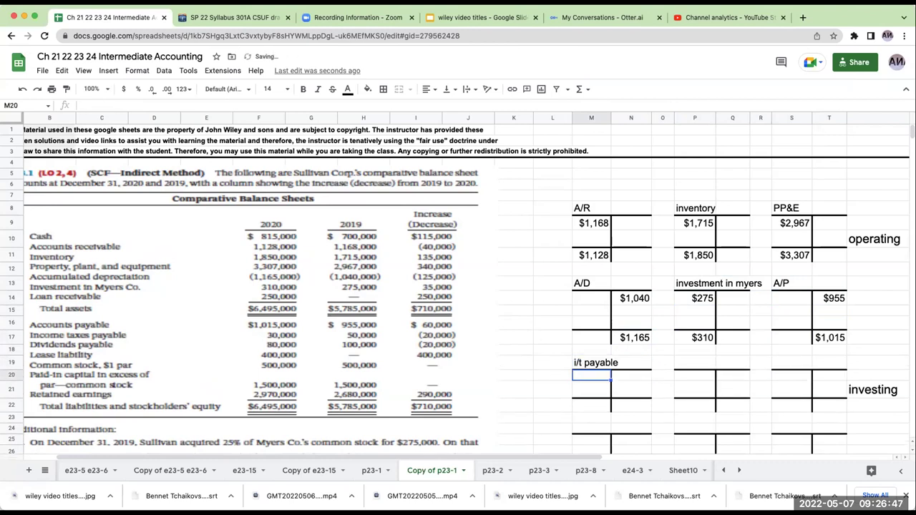
key(Right)
text(50)
key(Return)
key(Return)
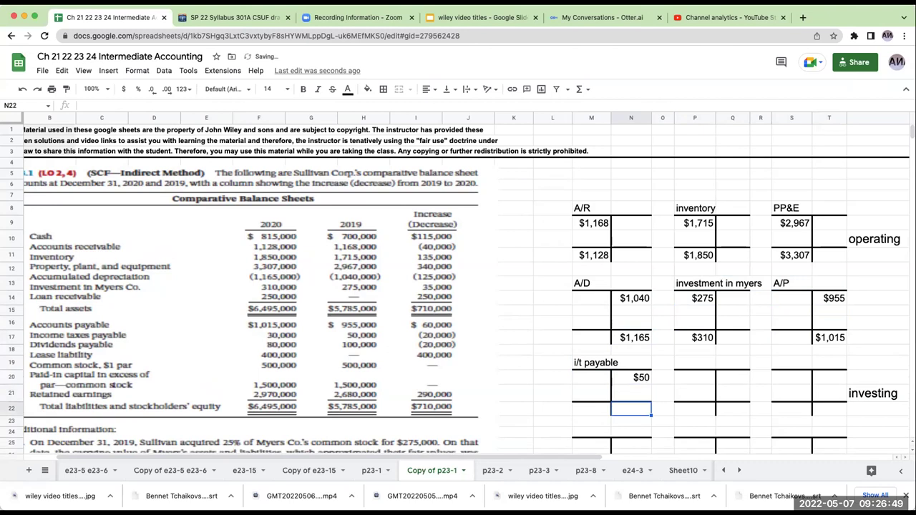
text(30)
Title the T-account at P19 "dividends payable" and enter its credit-side balances, 100 in Q20 and 80 in Q22.
key(Tab)
key(Right)
key(Up)
key(Up)
key(Up)
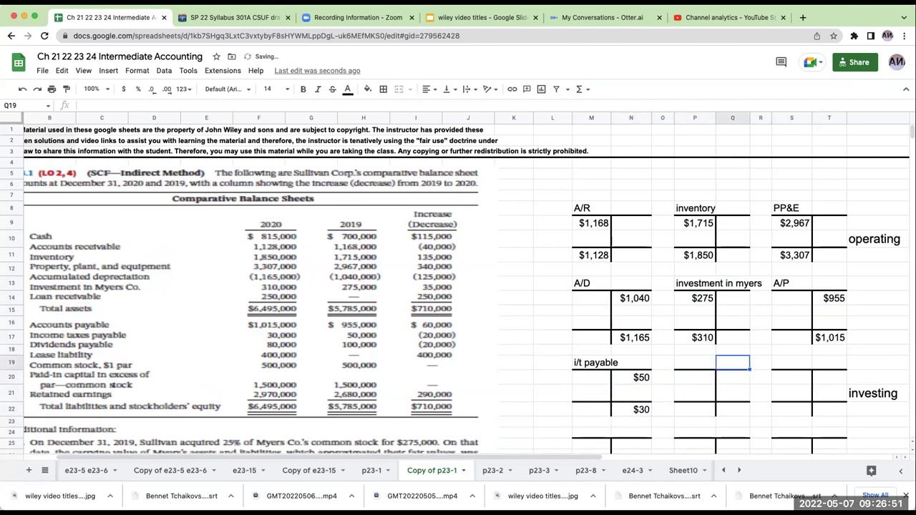
text(dividends payable)
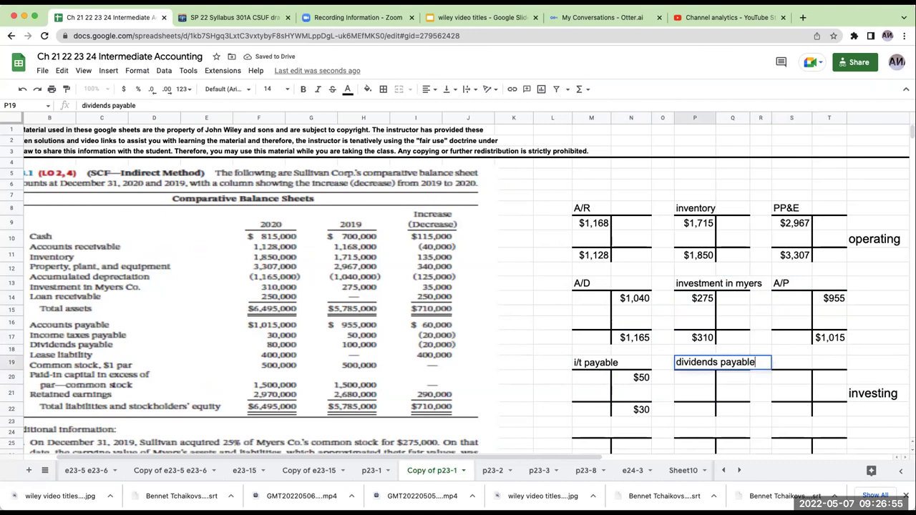
key(Tab)
key(Down)
text(100)
key(Return)
key(Down)
text(80)
key(Return)
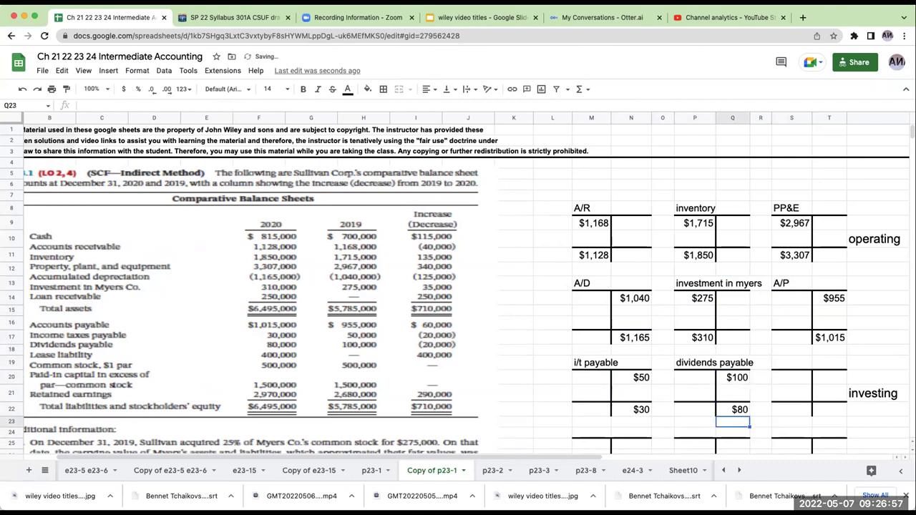
Title the T-account at S19 "lease liability" and enter its credit-side balances, 0 in T20 and 400 in T22.
key(Up)
key(Right)
key(Right)
key(Up)
key(Up)
key(Up)
text(lease li)
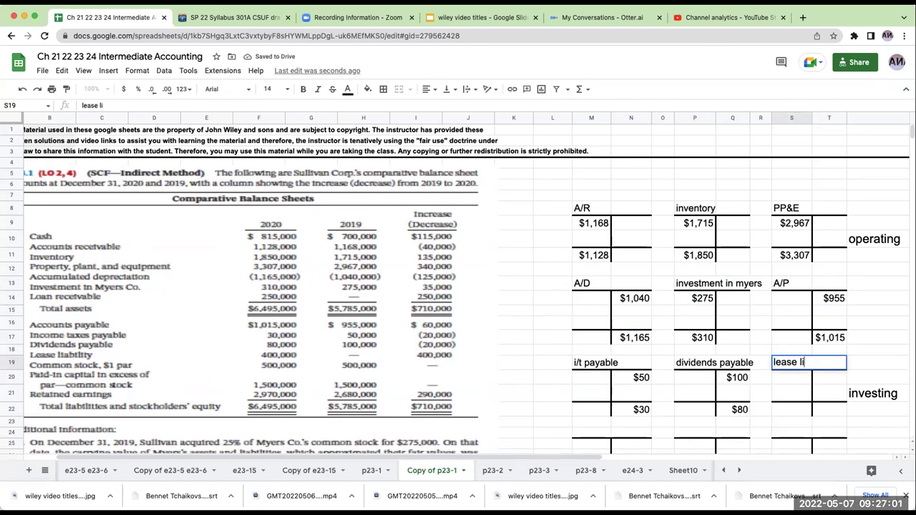
text(ability)
key(Return)
key(Tab)
text(0)
key(Return)
key(Down)
text(400)
key(Return)
Title the T-account at M24 "c/s- par" and enter its credit-side balances, 500 in both N25 and N27.
key(Left)
key(Left)
key(Left)
key(Left)
key(Left)
key(Left)
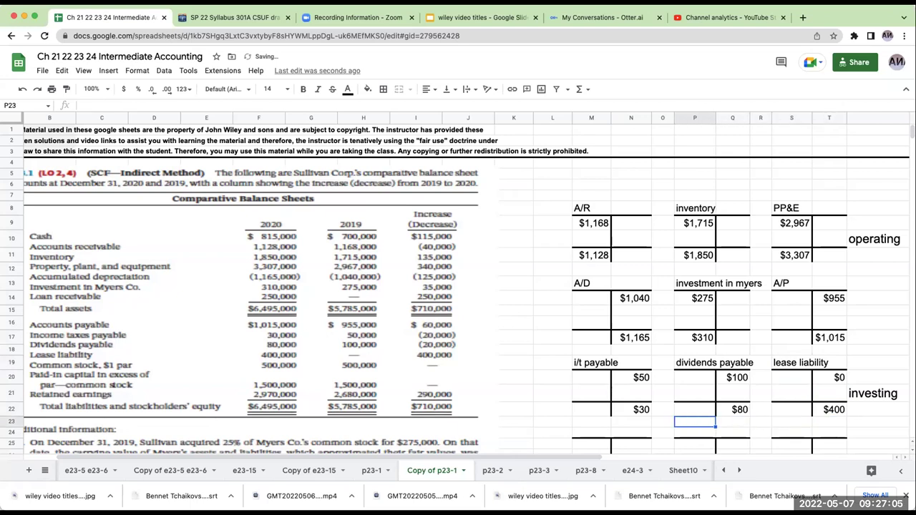
key(Down)
key(Left)
text(c/)
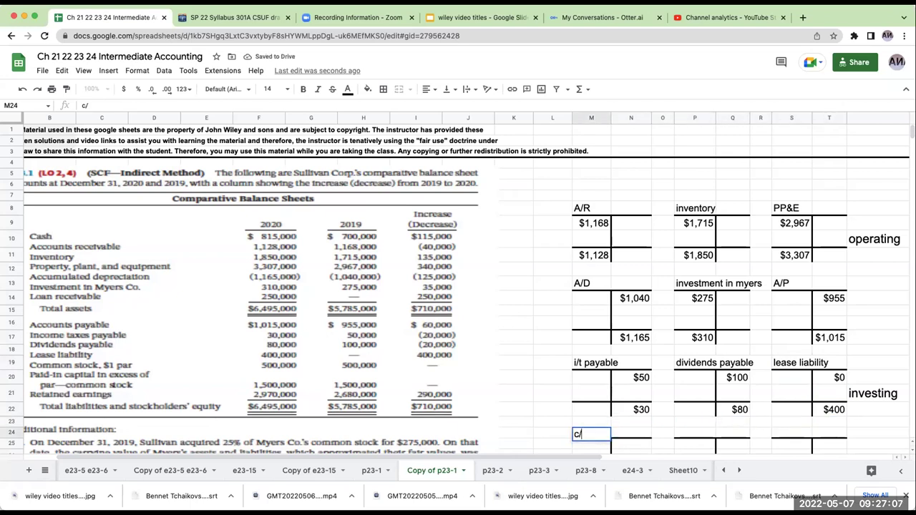
text(s- par)
key(Return)
key(Tab)
text(50)
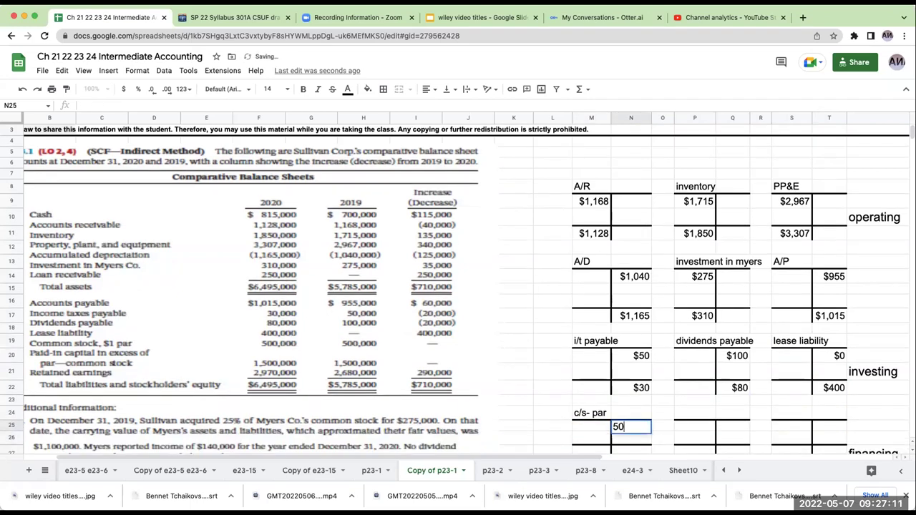
text(0)
key(Return)
key(Down)
text(500)
key(Return)
Title the T-account at P24 "apic- c/s" and enter its credit-side balances, 1,500 in both Q25 and Q27.
key(Right)
key(Right)
key(Up)
key(Up)
key(Up)
key(Up)
text(a)
text(c/s)
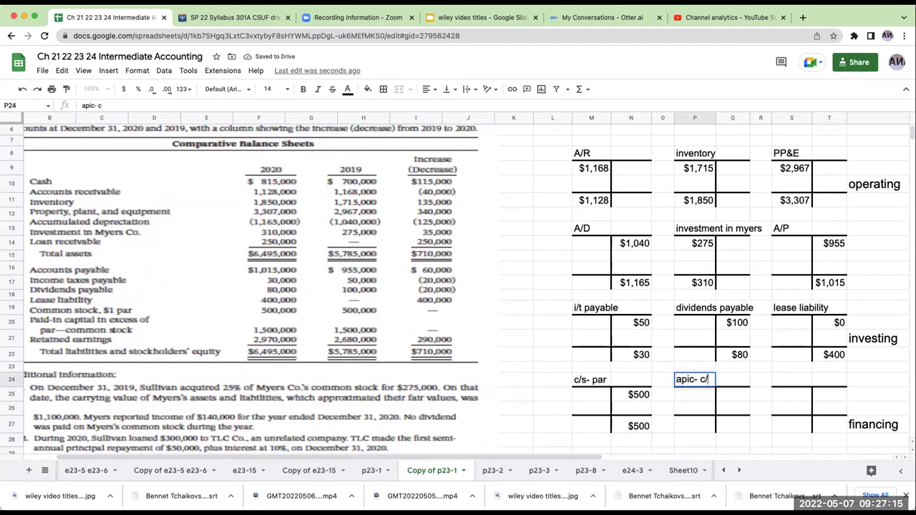
key(Return)
key(Right)
text(1500)
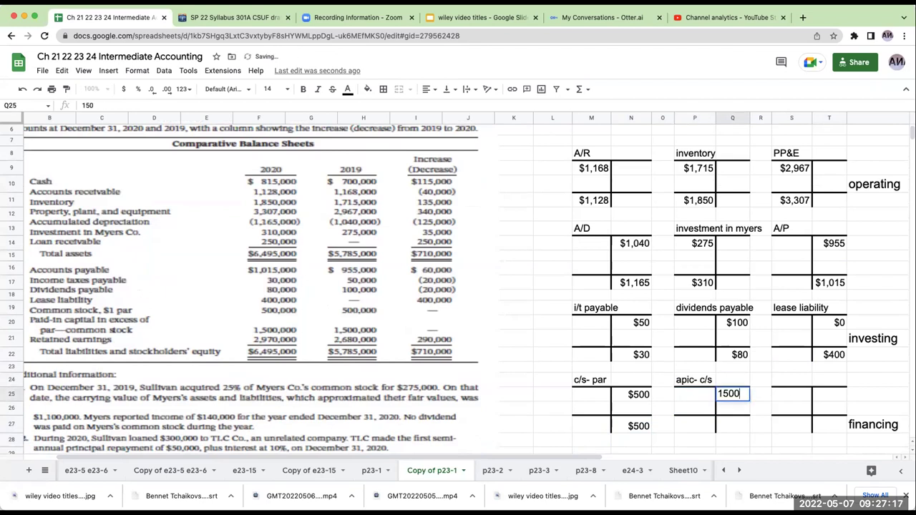
key(Return)
key(Down)
text(1,500)
key(Return)
Title the T-account at S24 "r/e" and enter its credit-side balances, 2,680 in T25 and 2,970 in T27.
key(Right)
key(Up)
key(Up)
key(Up)
key(Up)
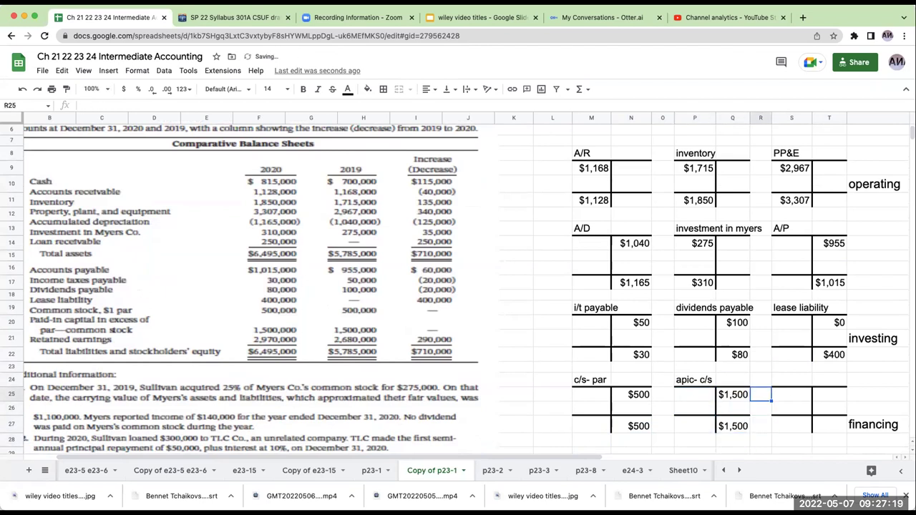
key(Right)
text(r/e)
key(Return)
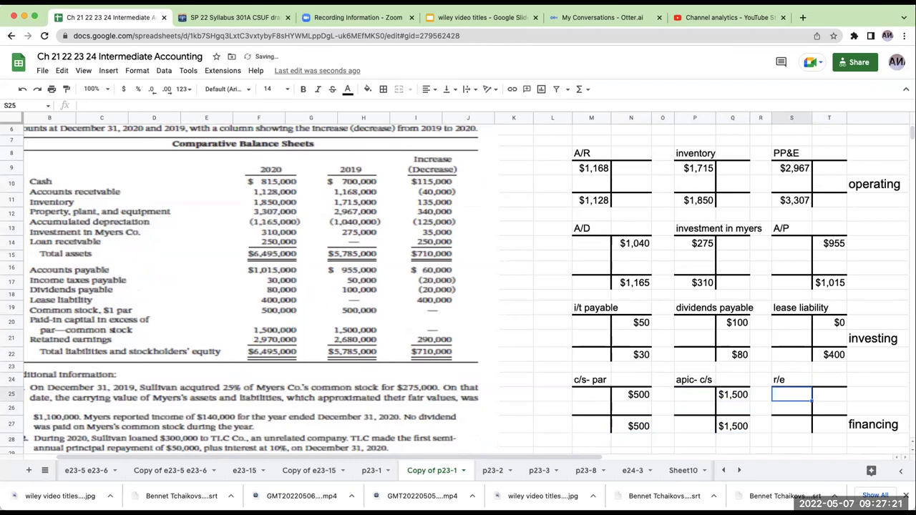
key(Right)
text(2,680)
key(Return)
key(Down)
text(2970)
key(Return)
key(Up)
key(Left)
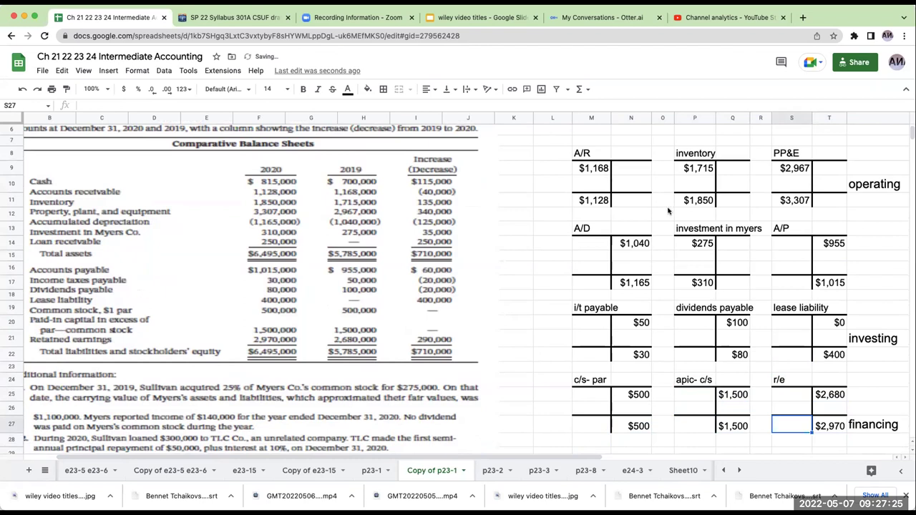
Move the second problem image, holding the additional information that starts at $1,100,000, slightly lower on the sheet.
scroll(571, 200, down, 5)
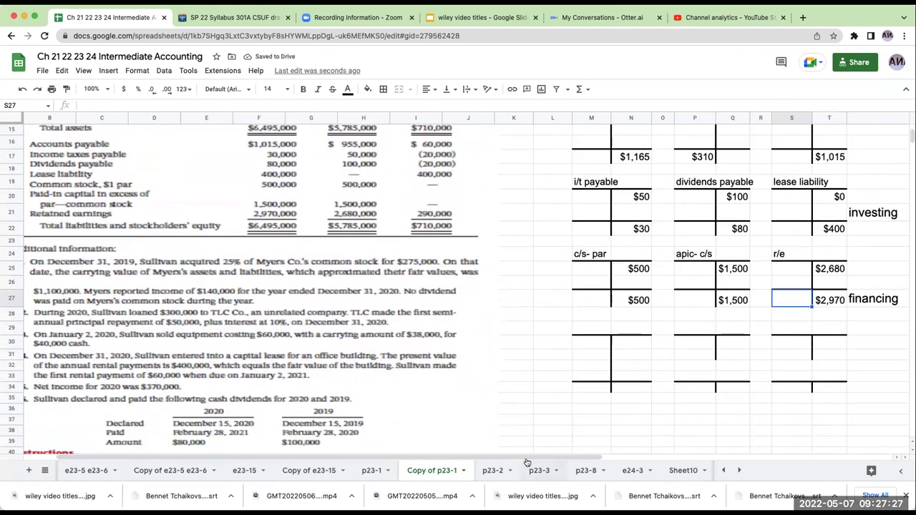
scroll(527, 463, left, 2)
scroll(565, 330, down, 1)
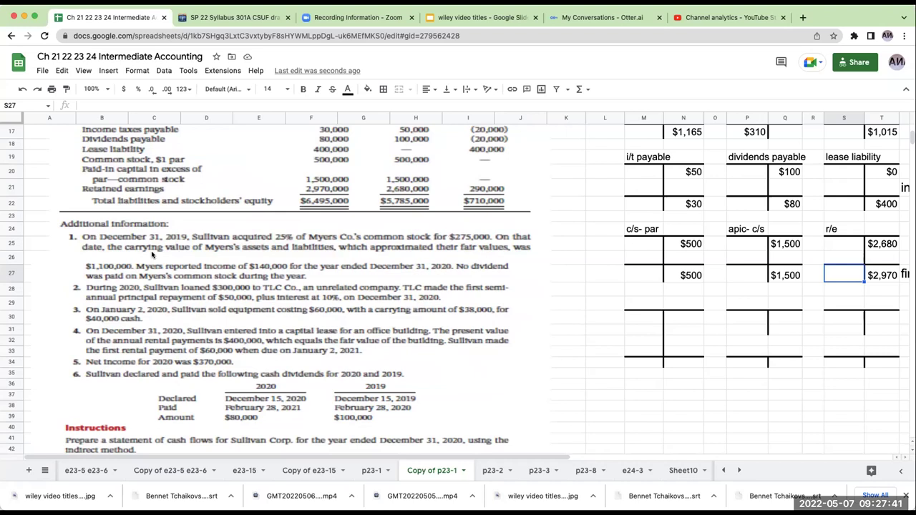
click(181, 308)
drag(182, 308, 189, 326)
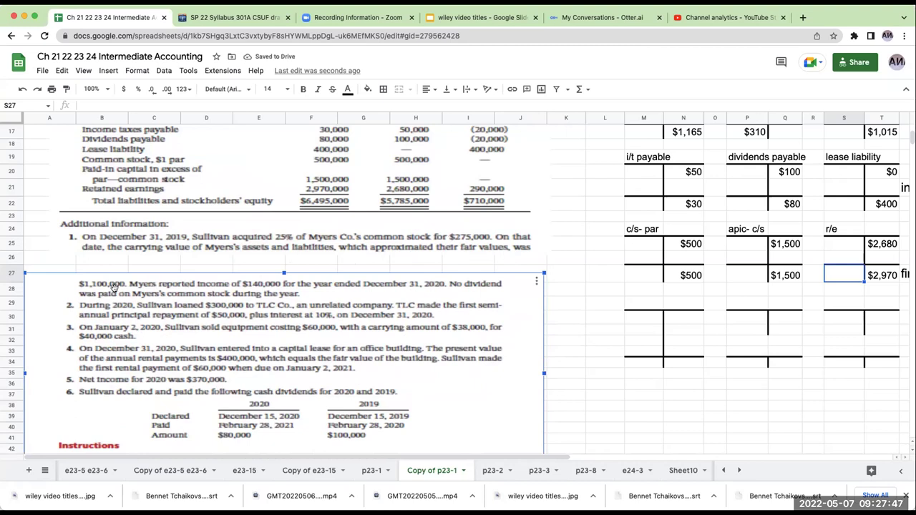
click(750, 405)
Review the beginning balance of investment in myers and enter Myers's reported income as 140 in M37.
scroll(754, 395, up, 2)
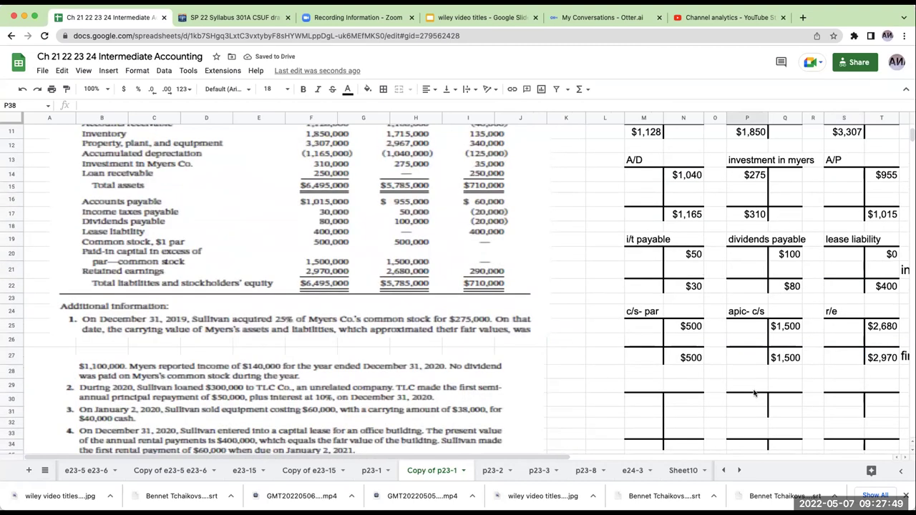
scroll(754, 394, up, 2)
click(758, 234)
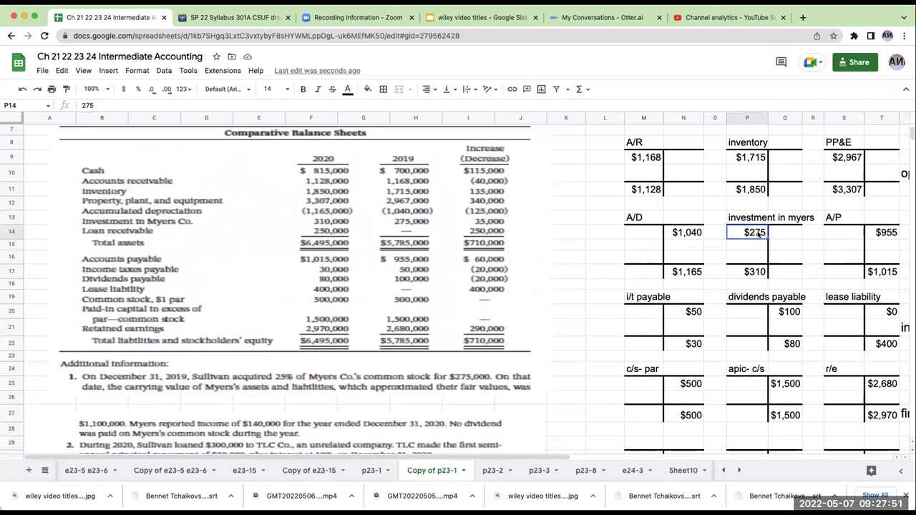
scroll(436, 362, down, 2)
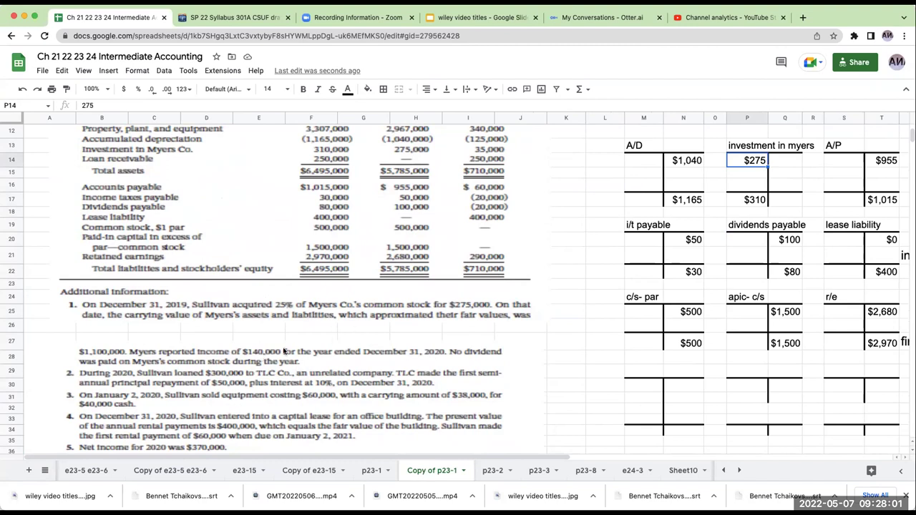
scroll(644, 386, down, 2)
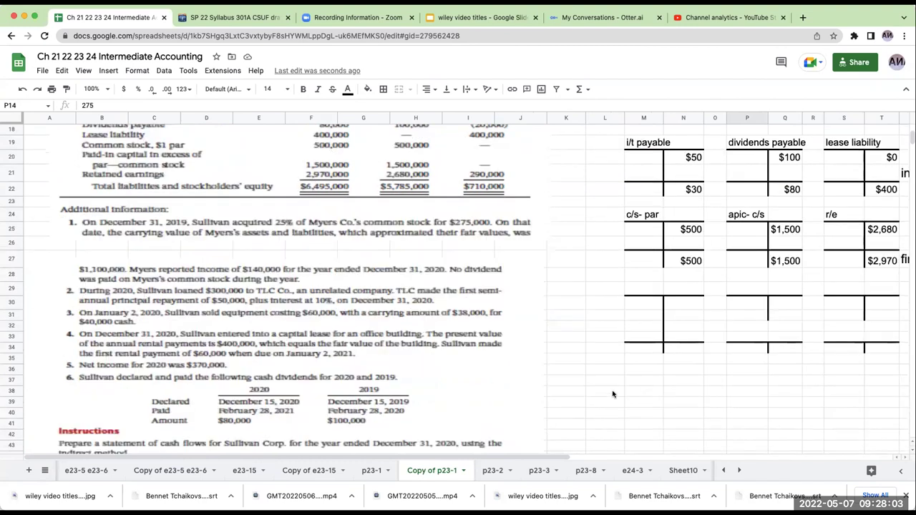
click(650, 382)
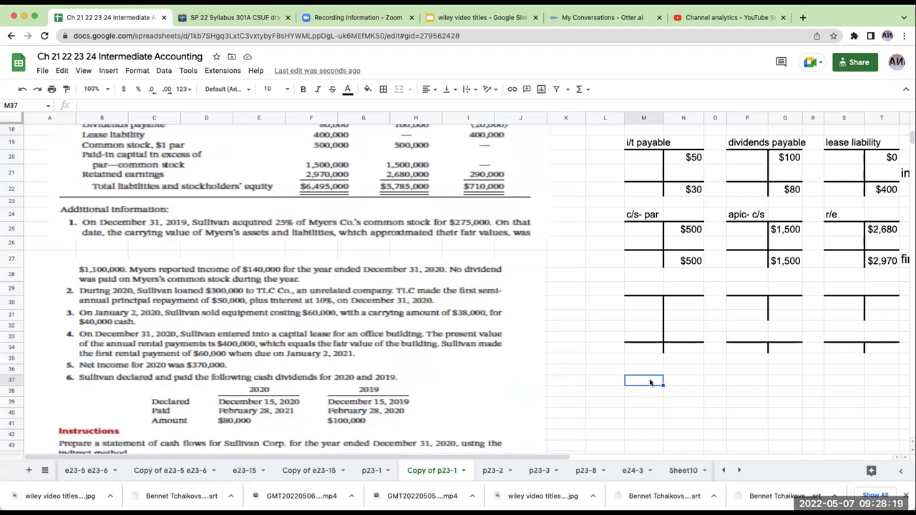
text(140000)
key(Return)
key(Up)
text(140)
key(Return)
Set the font size of the work area L36:Q46 to 18.
drag(605, 370, 802, 456)
click(268, 89)
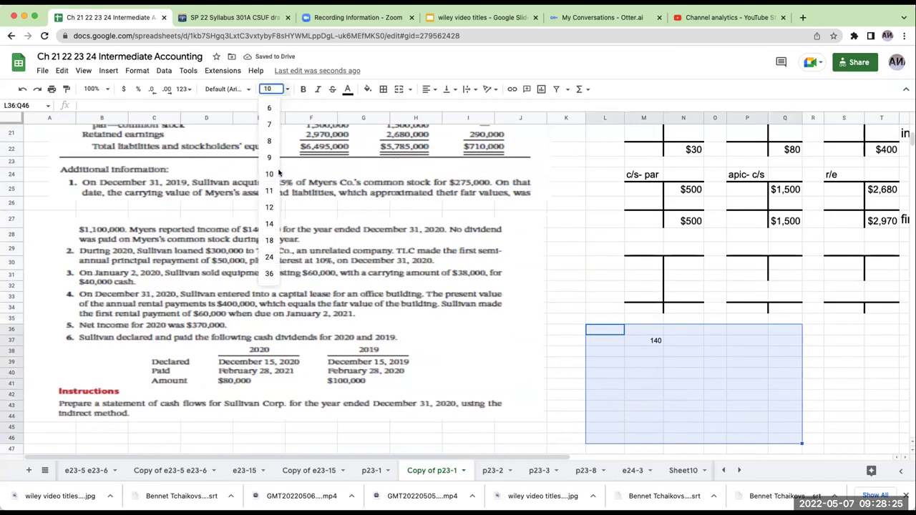
click(268, 242)
Enter the .25 ownership share in M38 and multiply it by the reported income in M39 with +M37*M38.
click(644, 360)
text(.25)
key(Return)
text(+M37*M38)
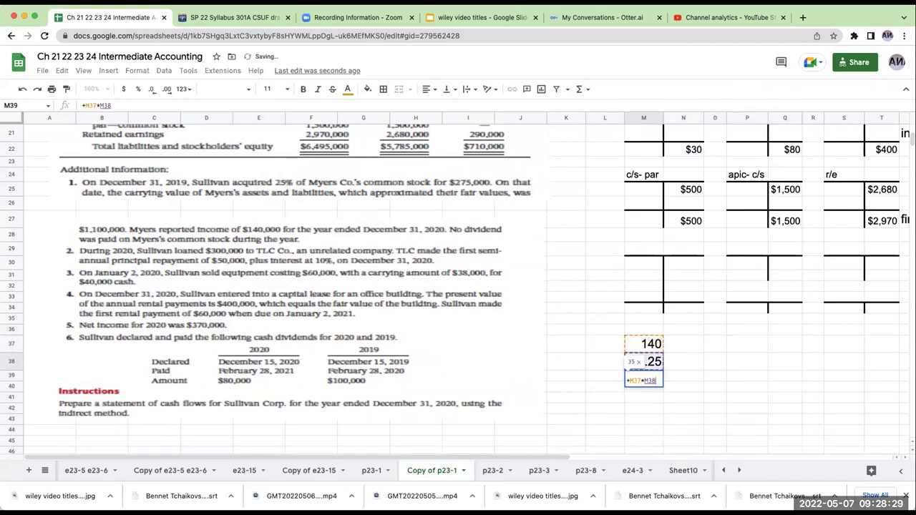
key(Return)
key(Down)
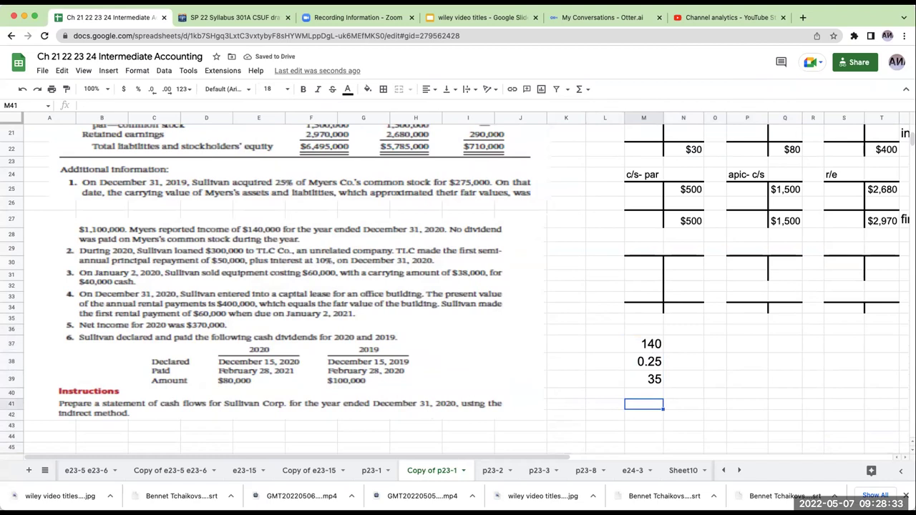
Enter the journal entry's debit line, "investment in myers" in L41 with 35 in P41.
click(605, 403)
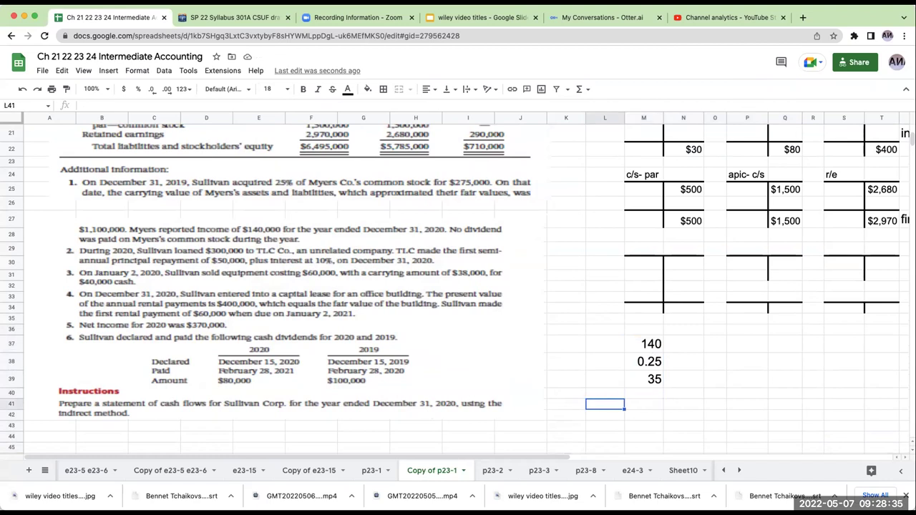
text(investment in )
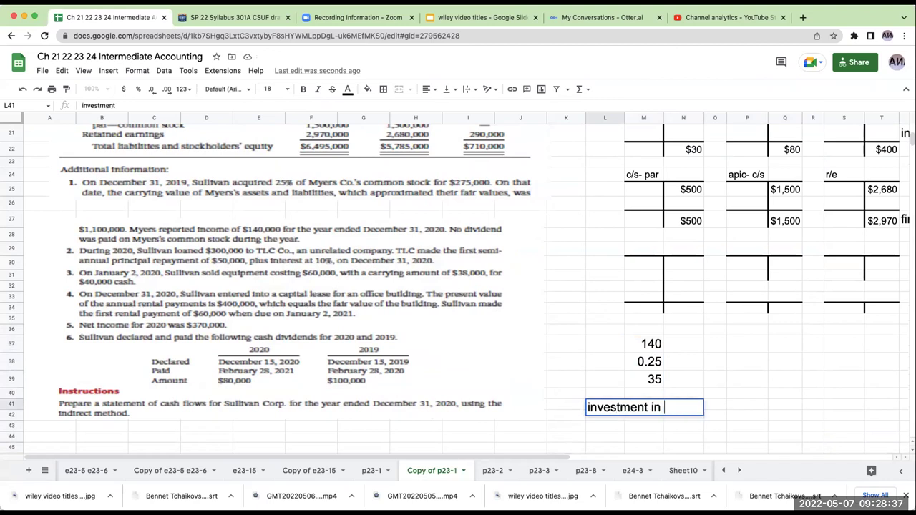
text(myers)
key(Return)
key(Up)
key(Right)
key(Right)
key(Right)
key(Right)
text(35)
key(Return)
Enter the journal entry's credit line, "income from eq investments" in M42 with 35 in Q42.
key(Left)
key(Left)
key(Left)
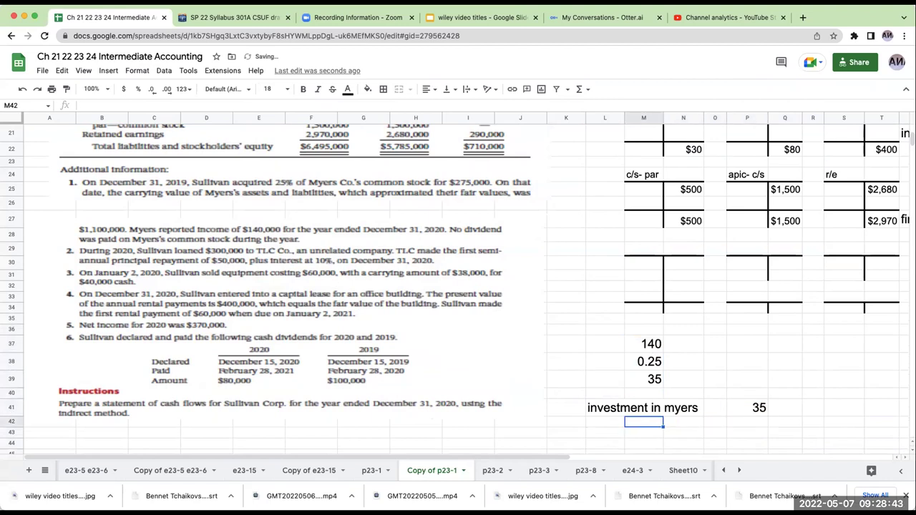
text(income from eq in)
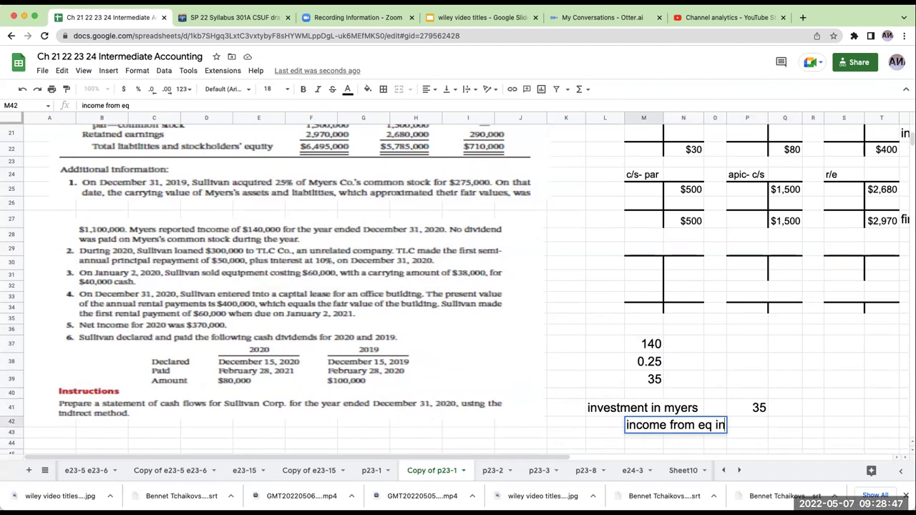
text(vestments)
key(Right)
key(Right)
key(Right)
key(Right)
text(3245)
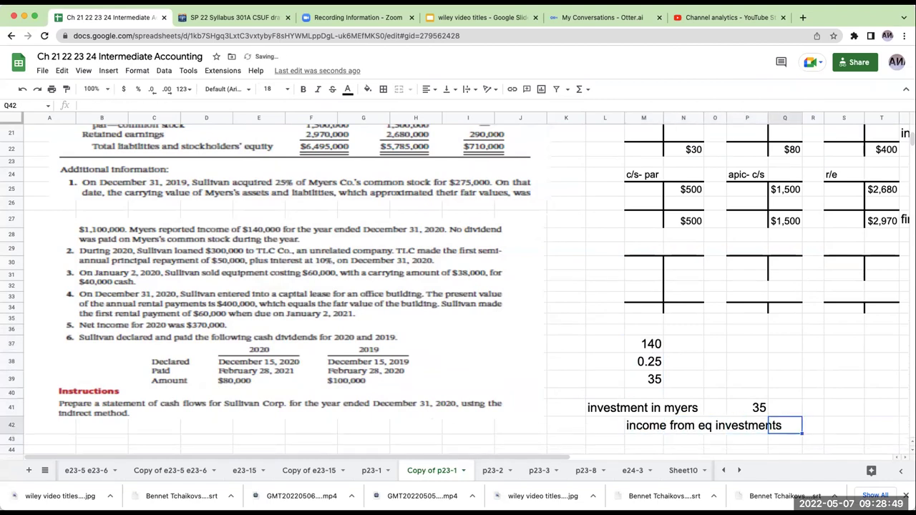
key(Return)
key(Up)
text(35)
key(Return)
Post the 35 debit to the investment in myers T-account in P15.
scroll(788, 330, up, 6)
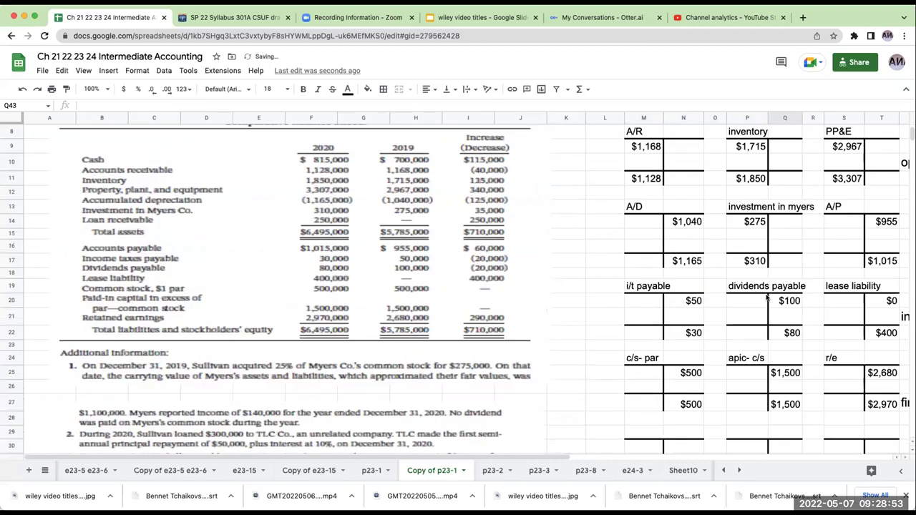
click(761, 279)
key(Right)
key(Right)
key(Right)
key(Right)
key(Right)
key(Right)
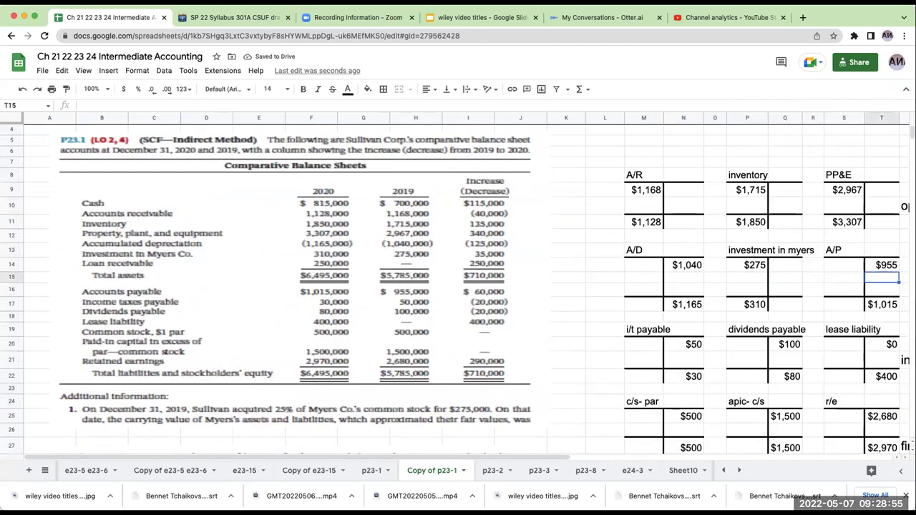
click(524, 278)
key(Left)
text(35)
key(Return)
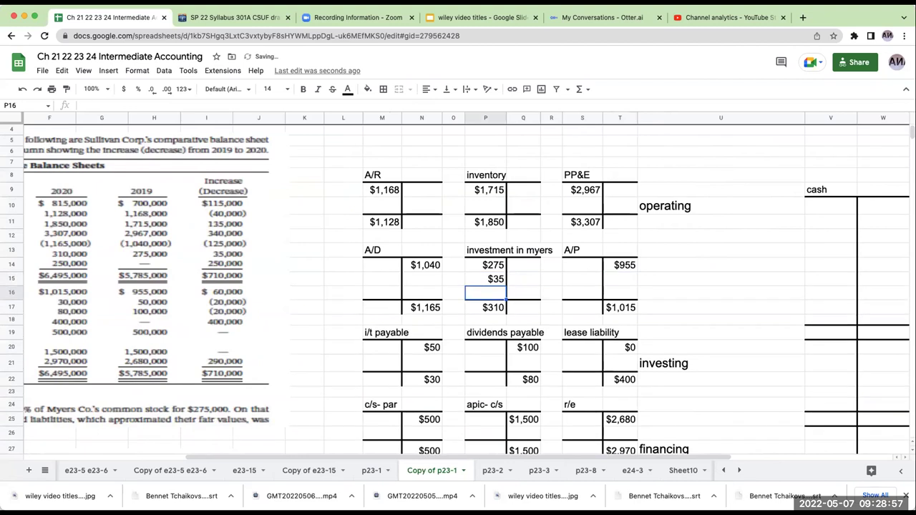
Label U12 in the operating section "income from equity invest (myers)".
click(738, 239)
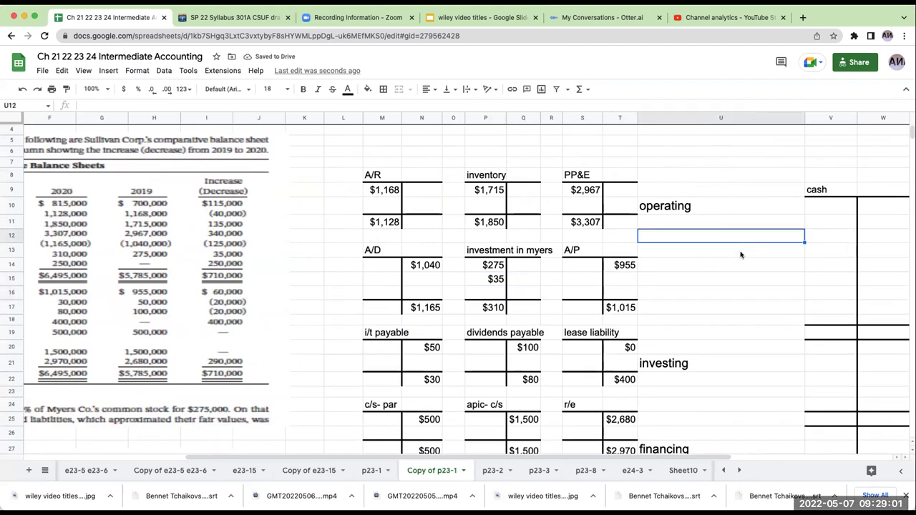
text(netincom)
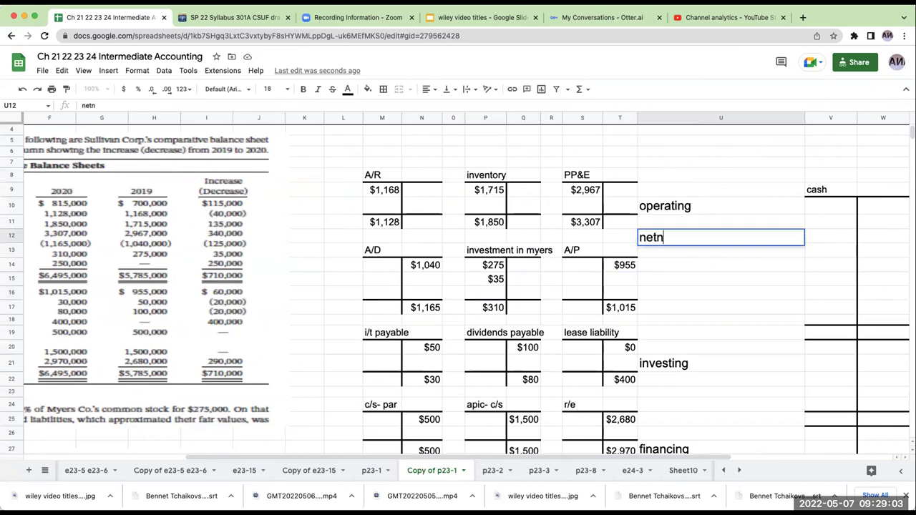
key(BackSpace)
key(BackSpace)
key(BackSpace)
key(BackSpace)
key(BackSpace)
key(BackSpace)
key(BackSpace)
key(BackSpace)
text(income from equity v)
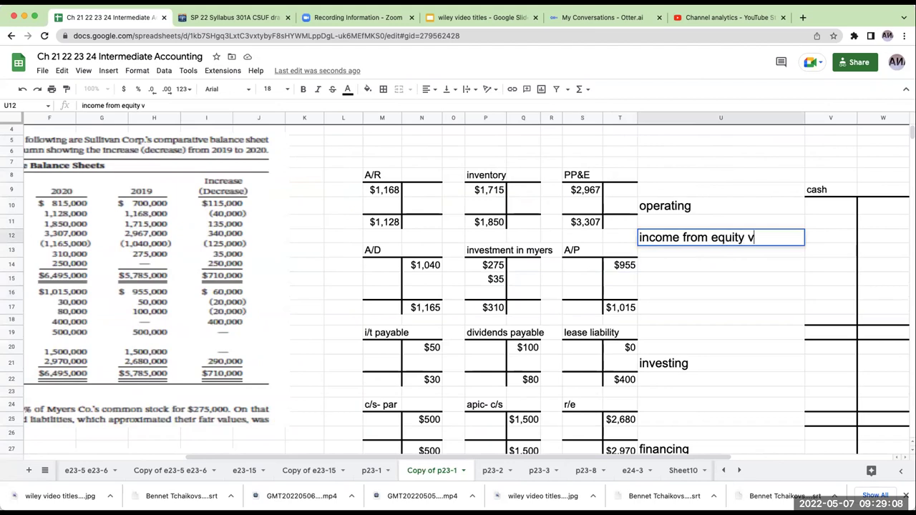
key(BackSpace)
text(invest (myers))
Fill the cash T-account's credit side in W12 with a reference to the 35 in the investment in myers account.
key(Tab)
key(Tab)
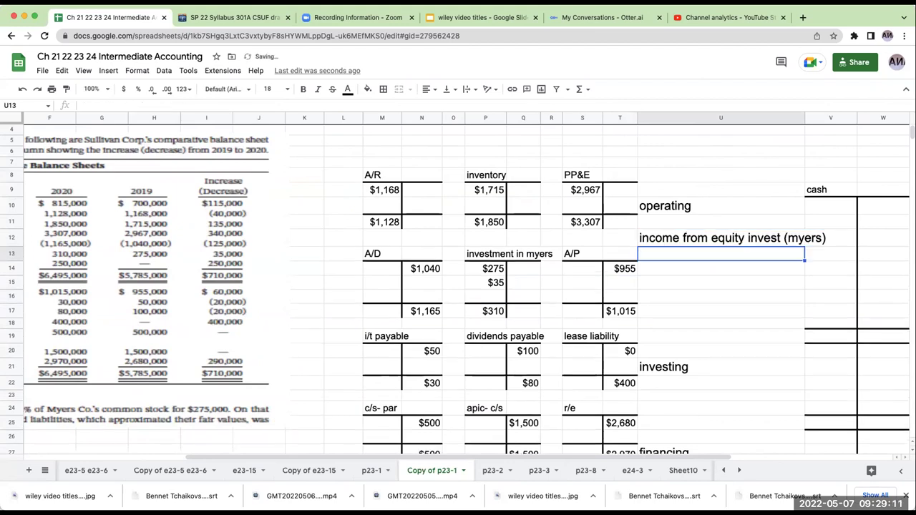
text(=)
click(428, 283)
key(Return)
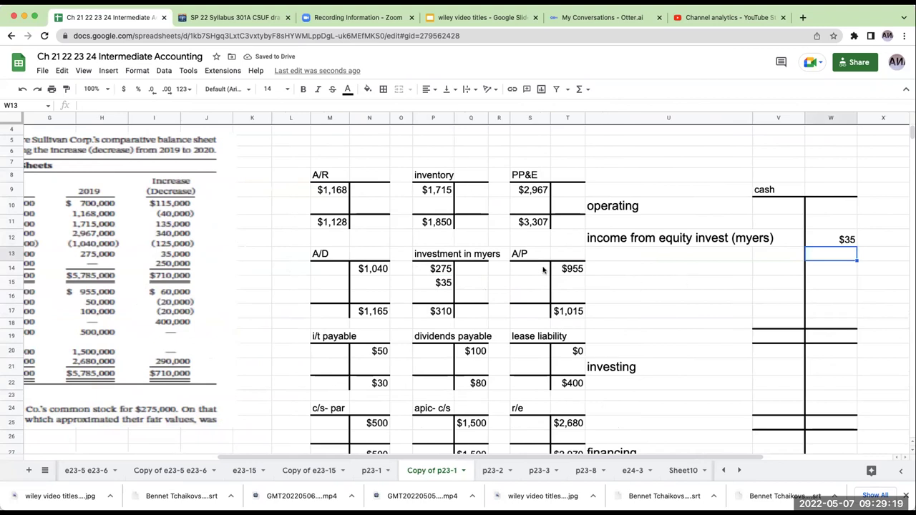
Review the comparative balance sheet and the additional information, particularly item 2 on the TLC loan.
scroll(543, 269, down, 5)
scroll(543, 280, up, 7)
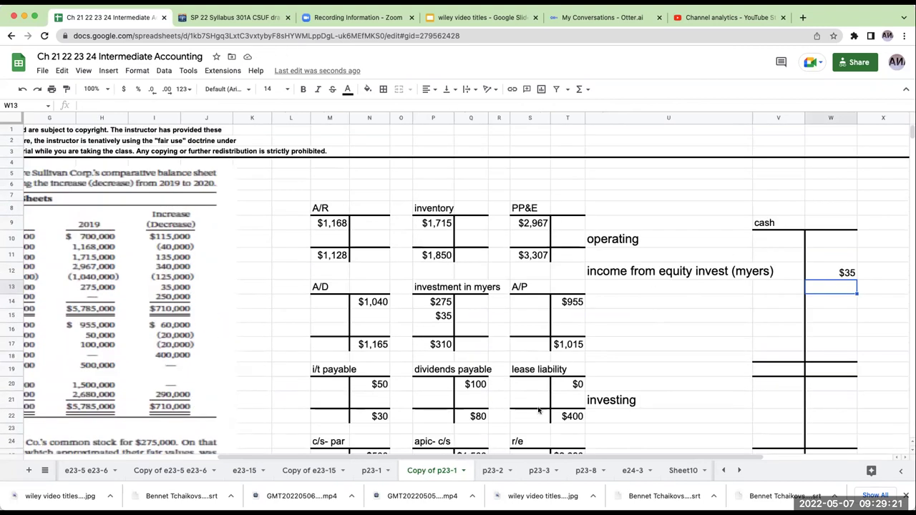
scroll(336, 444, left, 2)
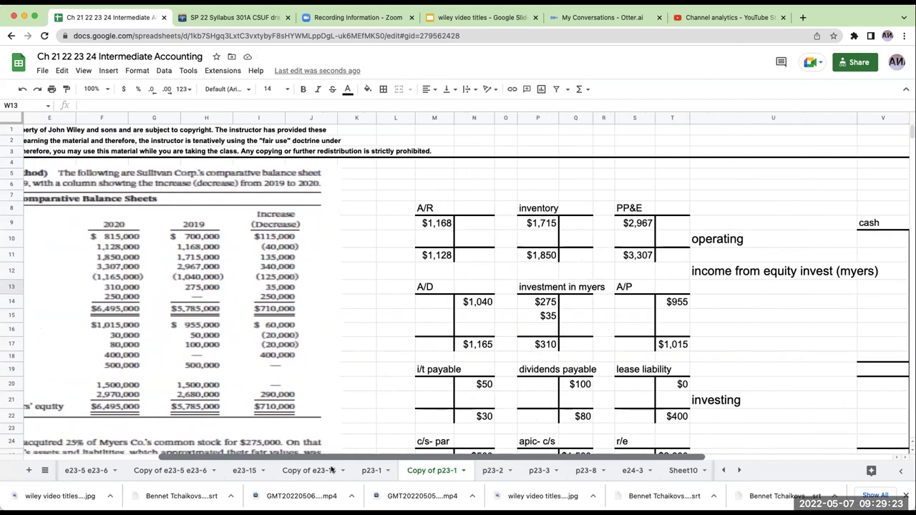
scroll(519, 290, left, 3)
scroll(517, 292, down, 7)
scroll(557, 284, up, 7)
drag(514, 457, 415, 476)
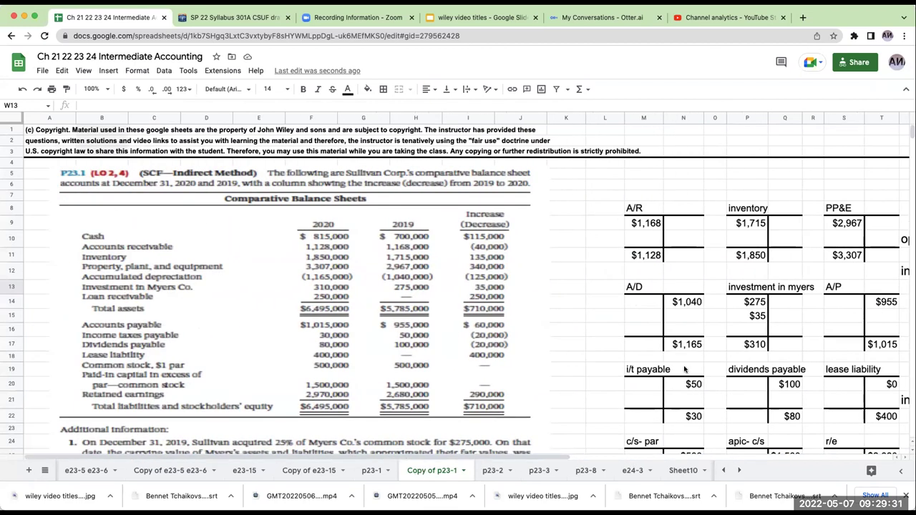
scroll(681, 367, down, 6)
scroll(682, 366, down, 3)
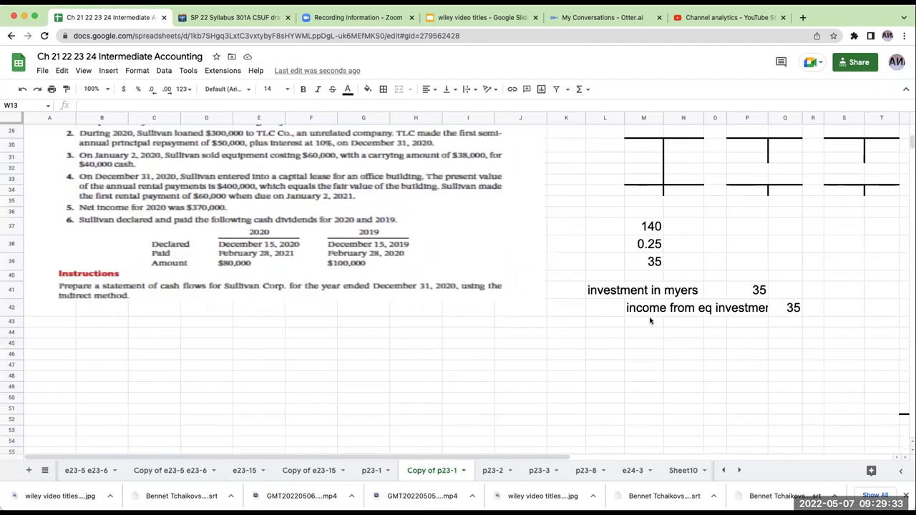
click(619, 330)
scroll(619, 330, up, 2)
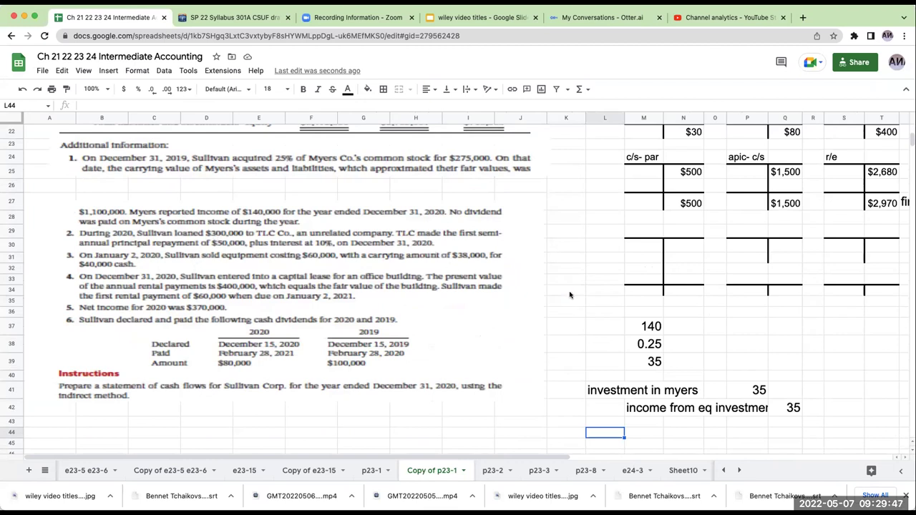
Check the existing T-accounts against the balance sheet accounts for a loan receivable account.
scroll(639, 320, up, 4)
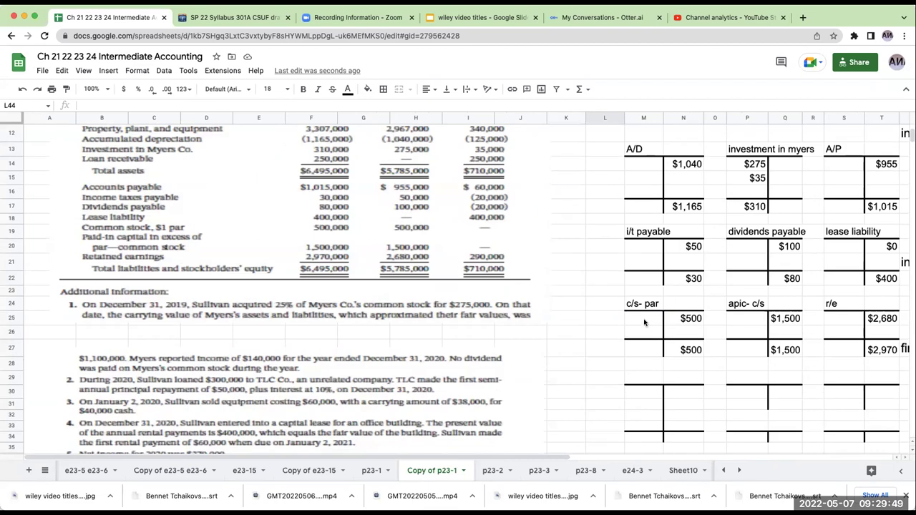
click(693, 335)
key(Right)
key(Right)
key(Right)
key(Right)
key(Right)
key(Right)
key(Right)
key(Right)
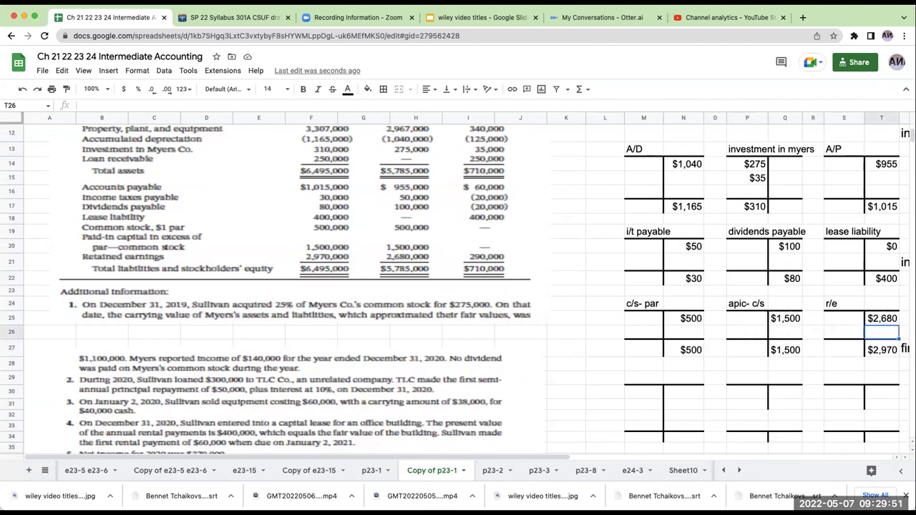
scroll(419, 313, up, 4)
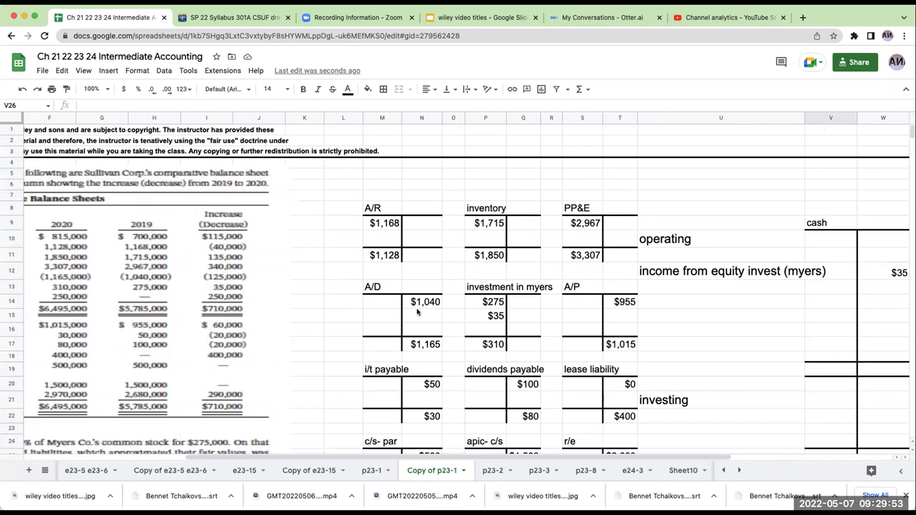
drag(333, 457, 232, 451)
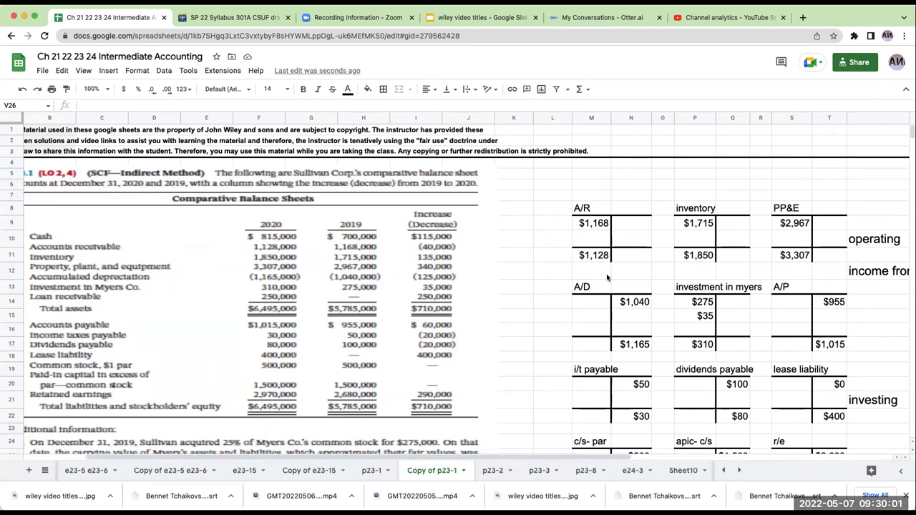
Label the empty T-account below c/s- par "loan receivable" in M29.
scroll(607, 278, down, 2)
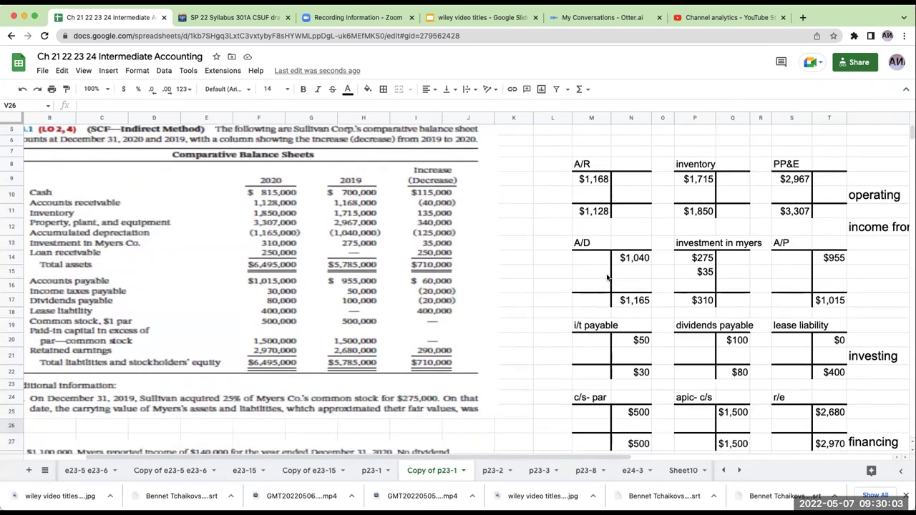
scroll(607, 278, down, 4)
click(591, 367)
text(loan )
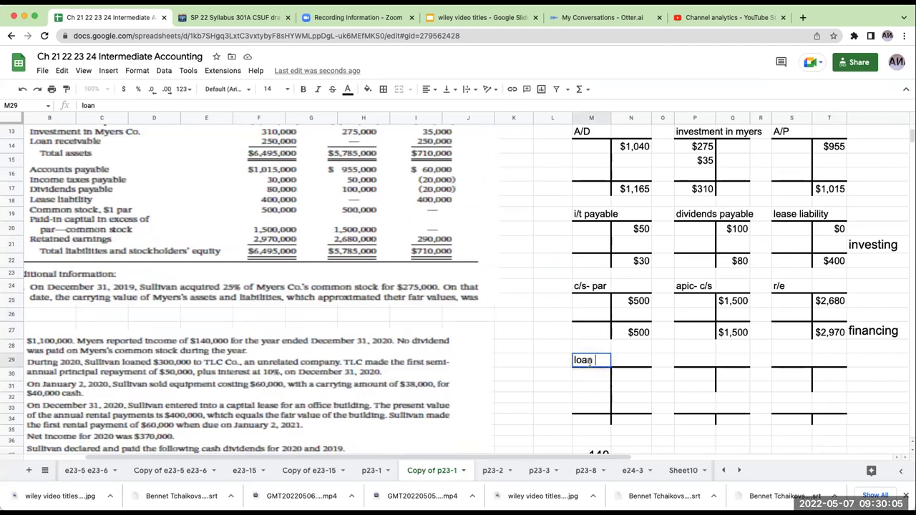
text(receivable)
key(Return)
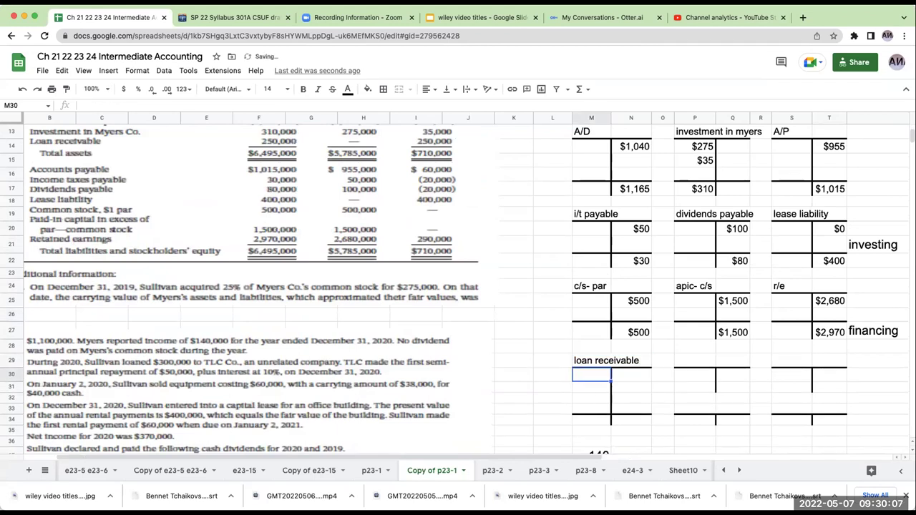
Enter the loan receivable balances on the credit side, 0 in N30 and 250 in N34.
scroll(715, 248, up, 3)
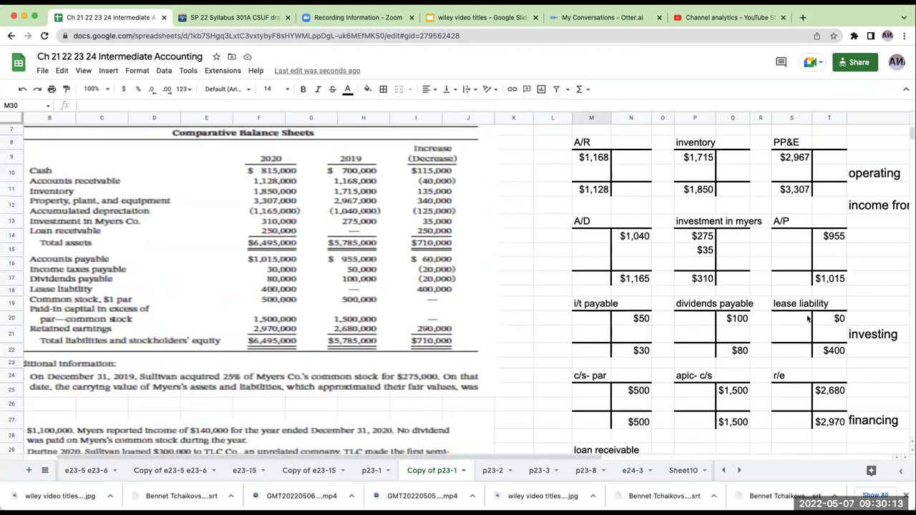
scroll(673, 290, up, 2)
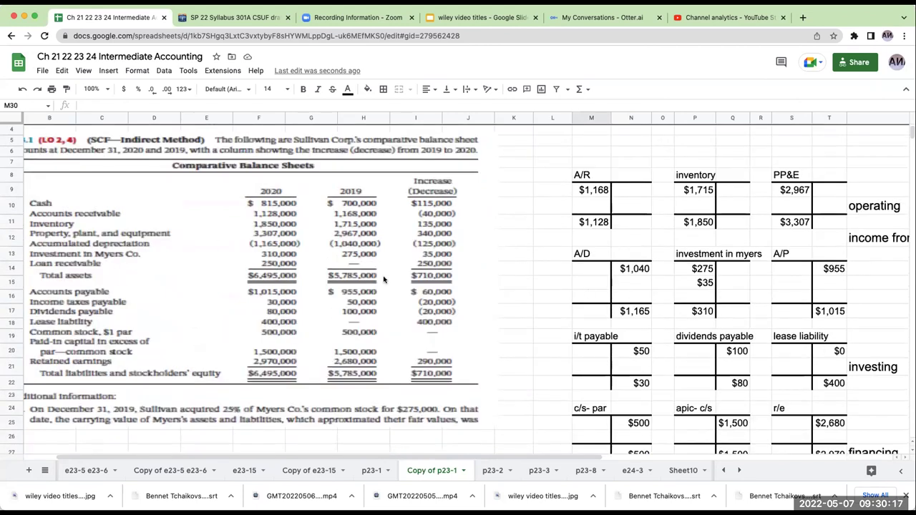
scroll(605, 245, down, 5)
scroll(604, 244, down, 3)
click(628, 252)
click(620, 260)
text(0)
key(Return)
key(Down)
key(Down)
key(Down)
text(250)
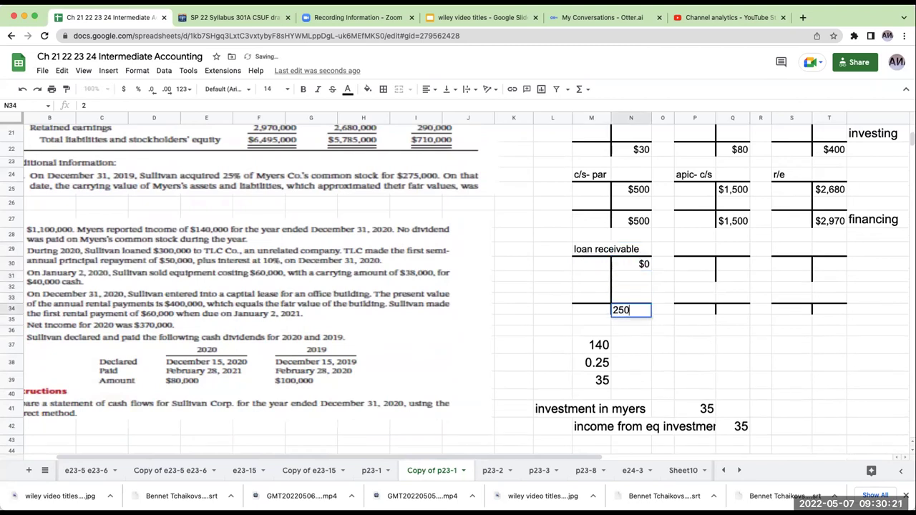
key(Return)
Clear the beginning and ending balances from the loan receivable account's credit side in N30 and N34.
key(Left)
key(Up)
key(Right)
key(Up)
key(Up)
key(Left)
key(Right)
key(Up)
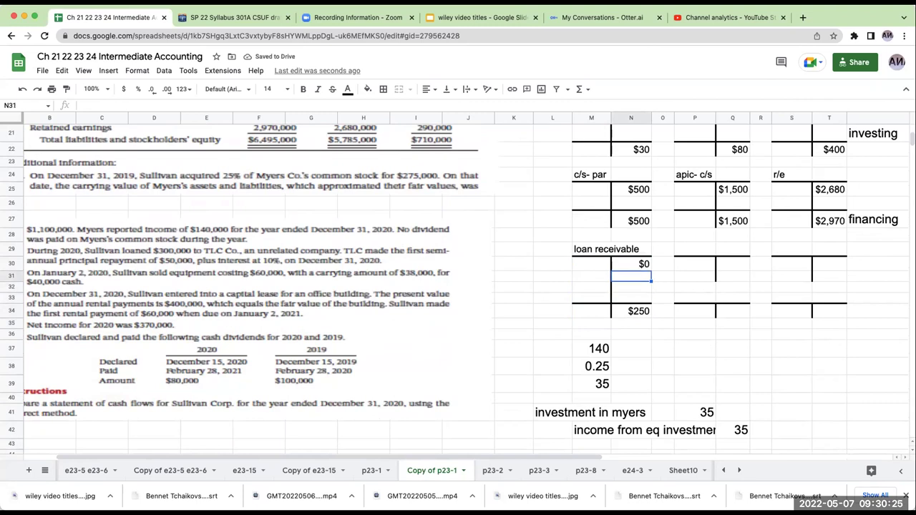
key(Left)
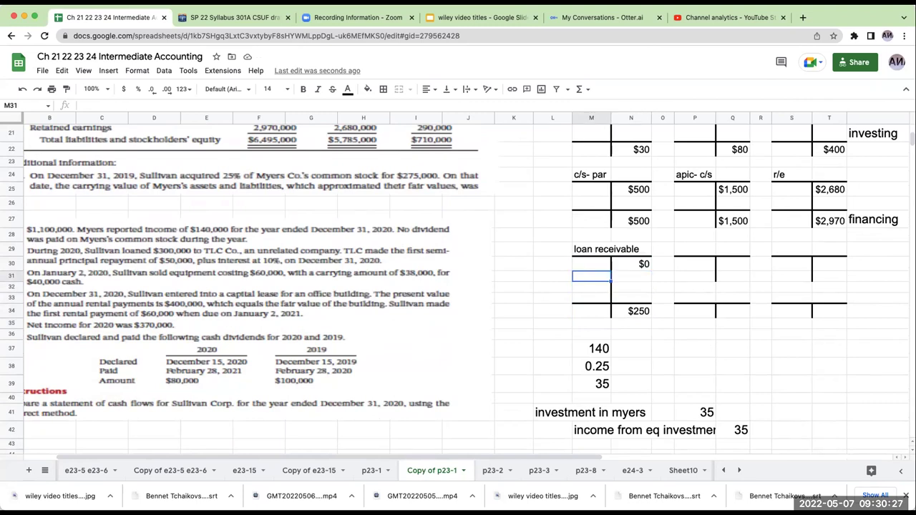
key(Right)
key(Up)
key(Delete)
key(Down)
key(Down)
key(Down)
key(Down)
key(Delete)
Enter the loan receivable balances on the debit side, with 0 in M30 and 250 in M34.
key(Left)
key(Up)
key(Up)
key(Up)
key(Up)
text(0)
key(Return)
key(Down)
key(Down)
key(Right)
key(Left)
key(Down)
text(250)
key(Return)
key(Up)
key(Up)
key(Up)
key(Up)
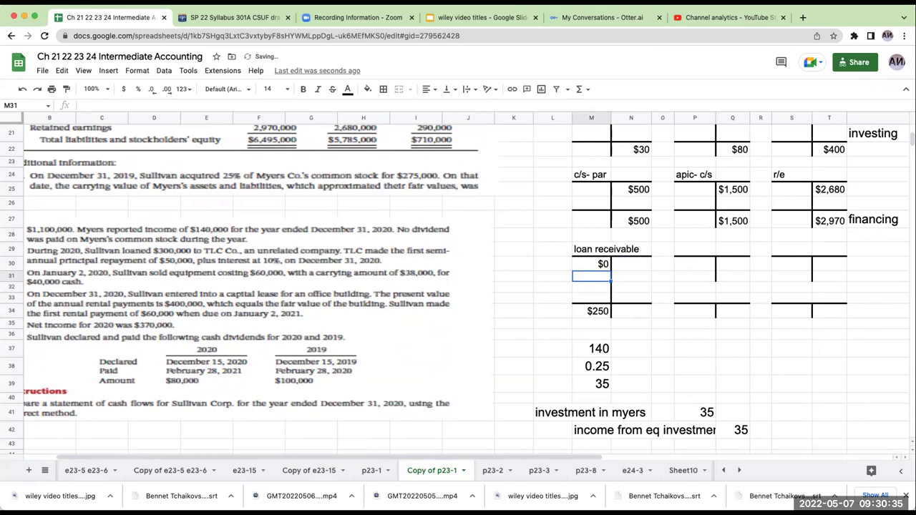
scroll(306, 282, up, 6)
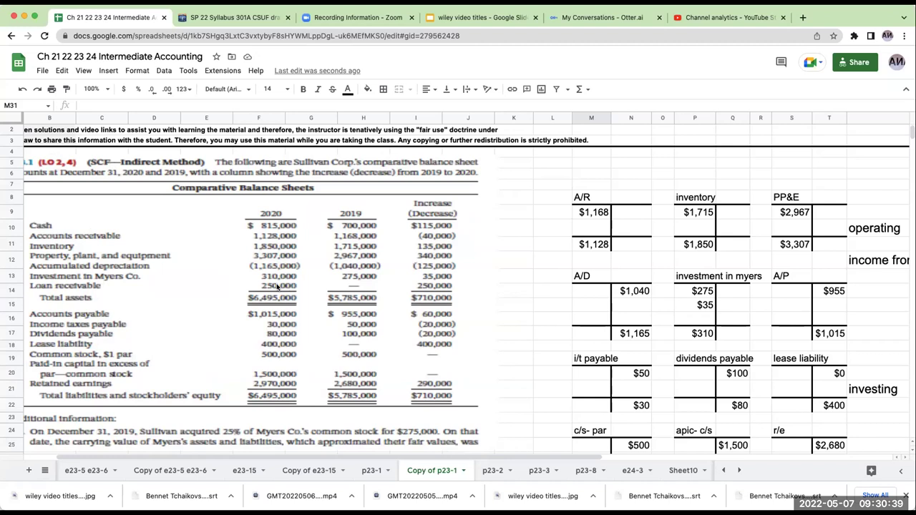
scroll(535, 253, down, 6)
click(633, 281)
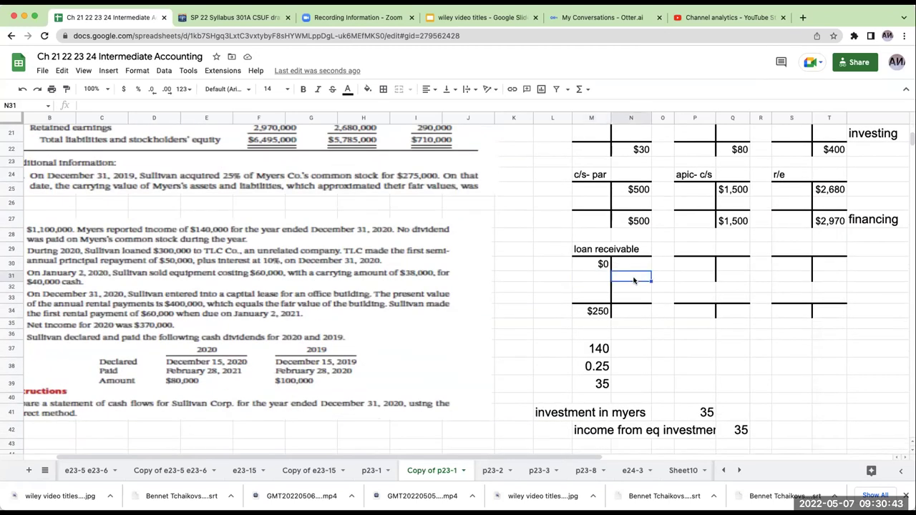
text(300)
key(Return)
key(Up)
key(Left)
key(Right)
key(BackSpace)
Record the 300 loan as a debit in the loan receivable account in M31.
key(Left)
text(300)
key(Return)
key(Up)
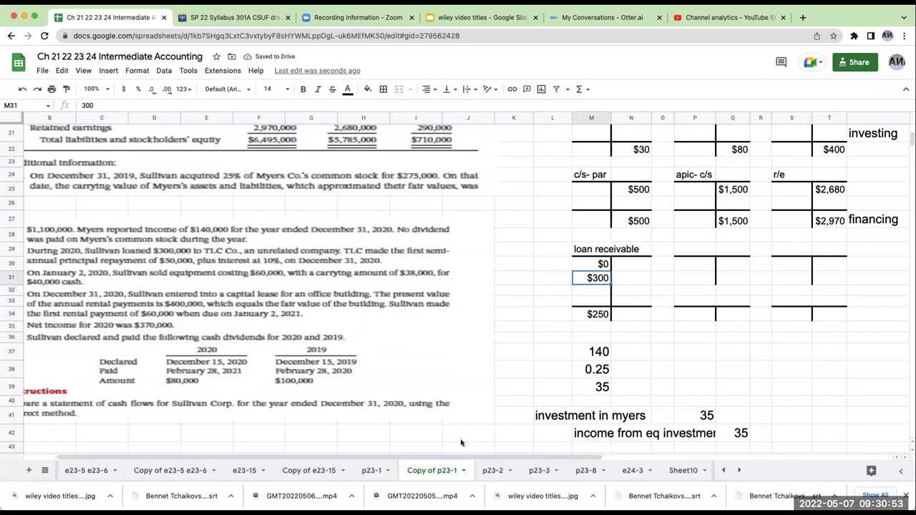
Add the investing line "loan to TLC" in U22 with 300 in the cash T-account cell V22.
scroll(698, 349, right, 10)
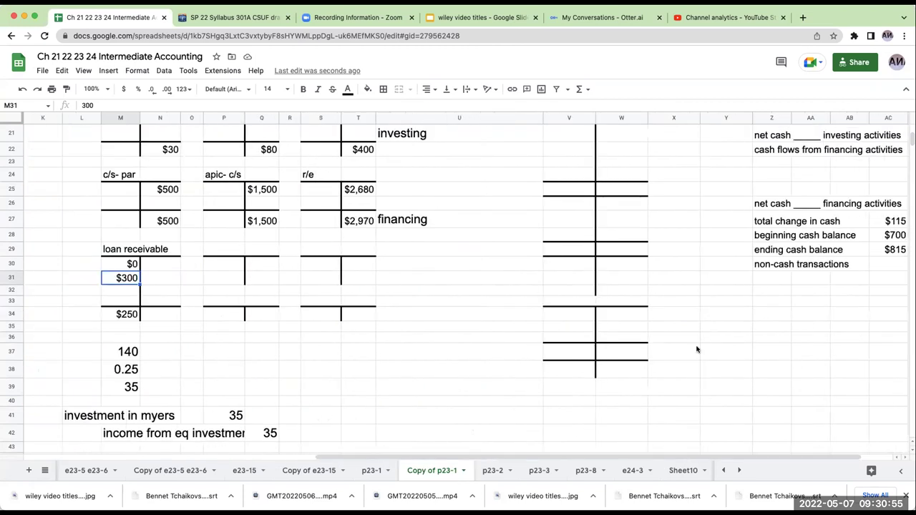
scroll(697, 349, up, 3)
click(438, 207)
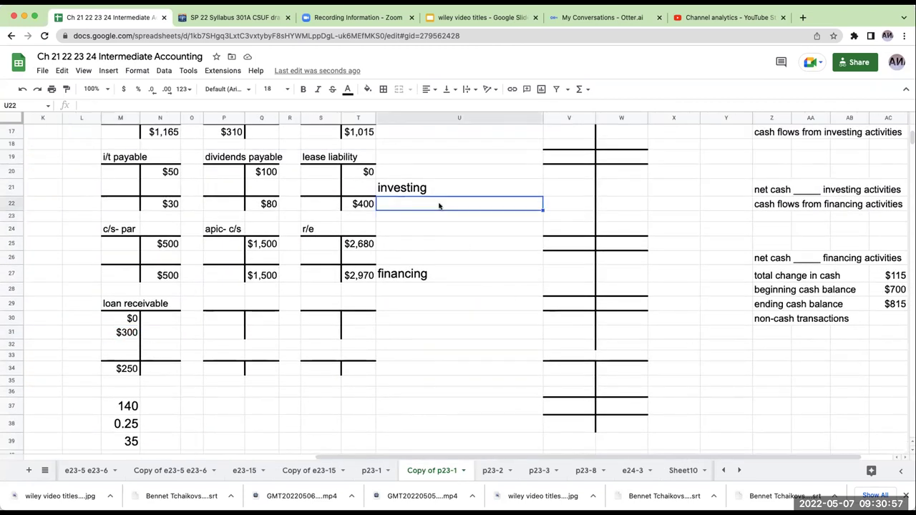
text(loan )
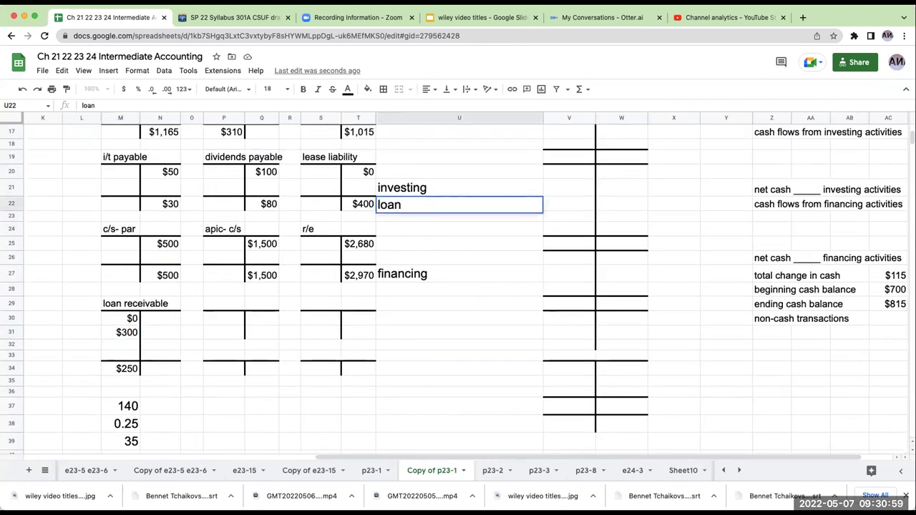
text(to t)
text(TLC)
key(Tab)
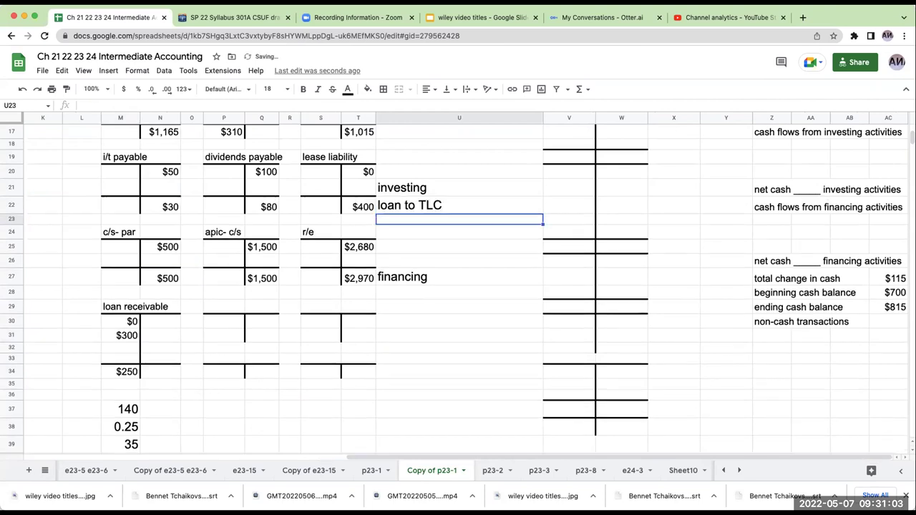
text(300)
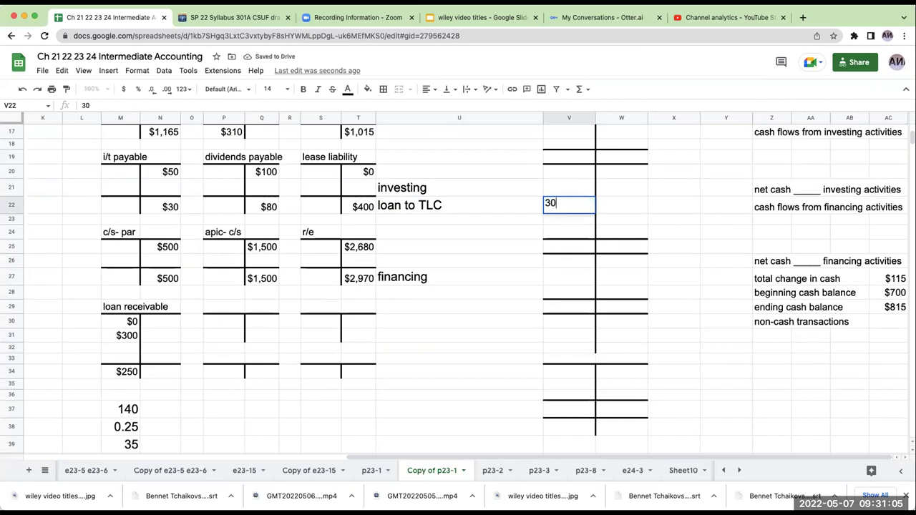
key(Return)
drag(349, 458, 33, 451)
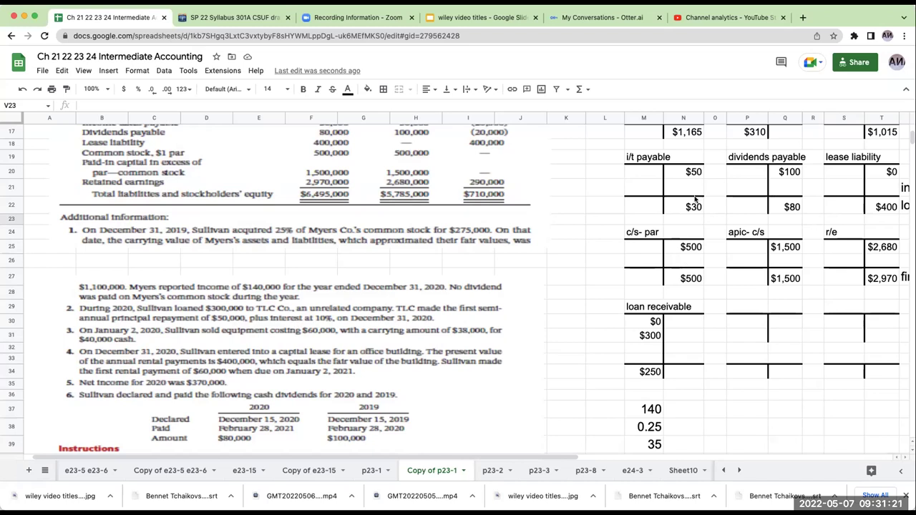
Record the 50 principal repayment as a credit in the loan receivable account in N32.
click(687, 348)
text(50)
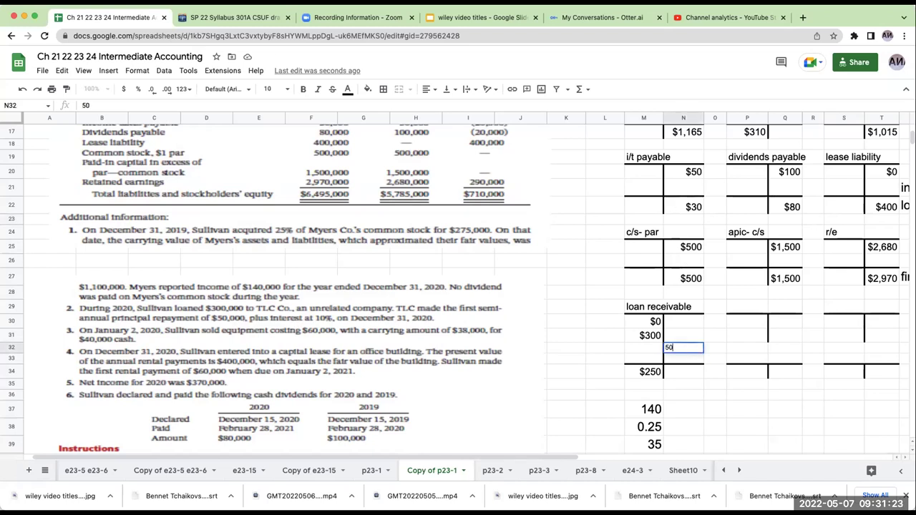
key(Tab)
Add the investing line "repayment on loan to TCL" in U23, directly under the loan line.
key(Tab)
key(Tab)
key(Tab)
key(Tab)
key(Tab)
scroll(458, 286, right, 6)
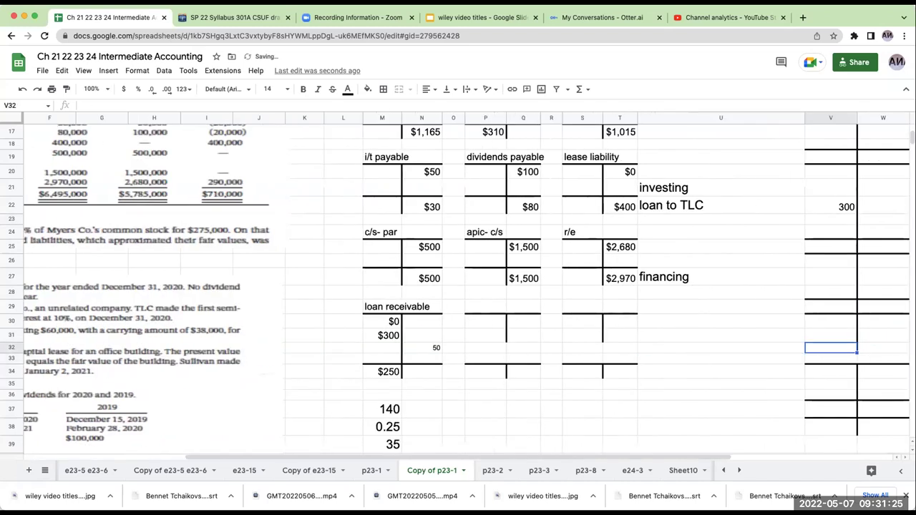
click(533, 212)
key(Down)
text(repayment on loan to TCL)
key(Return)
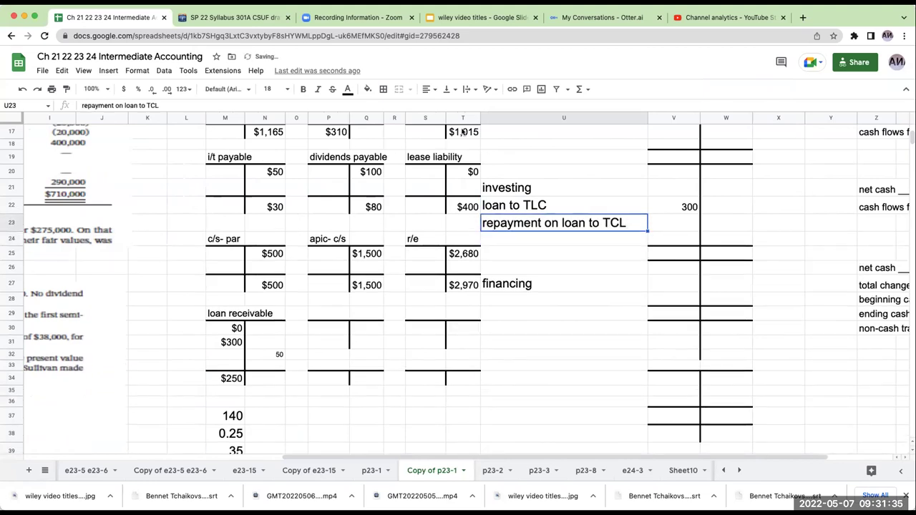
Correct the company name in the U23 label so it reads "repayment on loan to TLC".
click(184, 117)
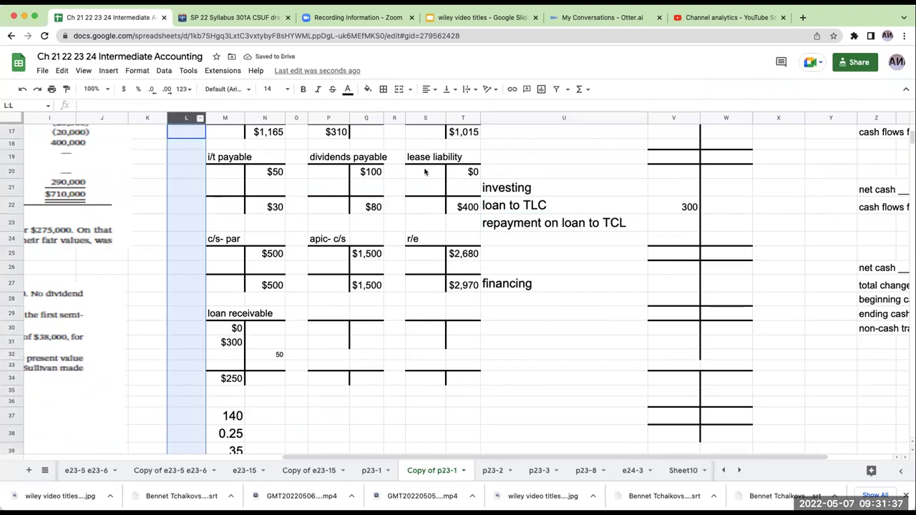
click(506, 226)
click(171, 103)
key(BackSpace)
key(BackSpace)
text(LC)
key(Tab)
key(Tab)
text(50)
key(Return)
key(Up)
key(Left)
key(Right)
key(BackSpace)
Move the loan to TLC to the cash account's credit side by clearing V22 and linking W22 to M31.
key(Left)
key(Up)
key(BackSpace)
key(Right)
text(+)
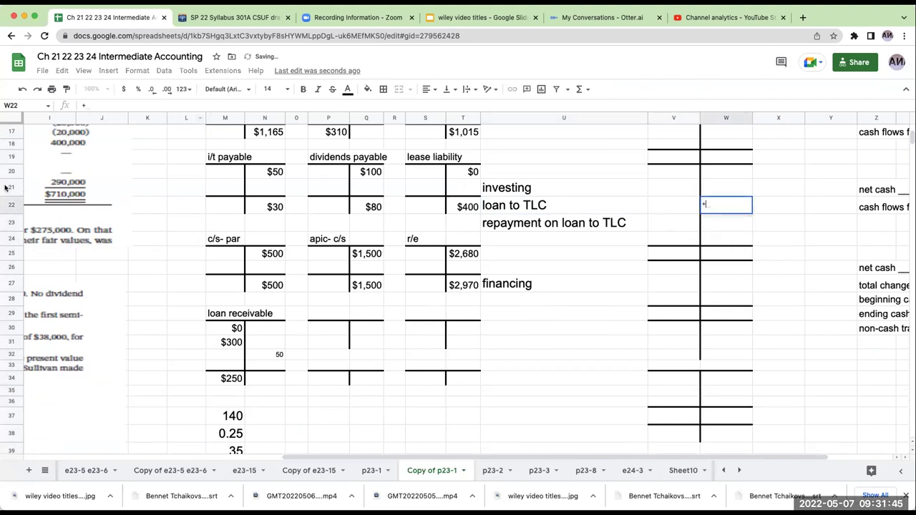
click(242, 344)
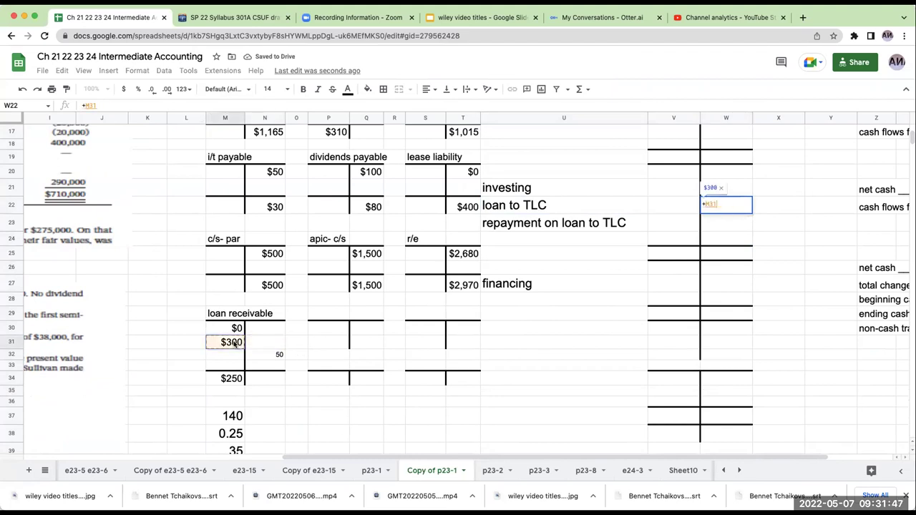
key(Return)
Link the cash account's debit cell V23 to the loan repayment in N32.
key(Left)
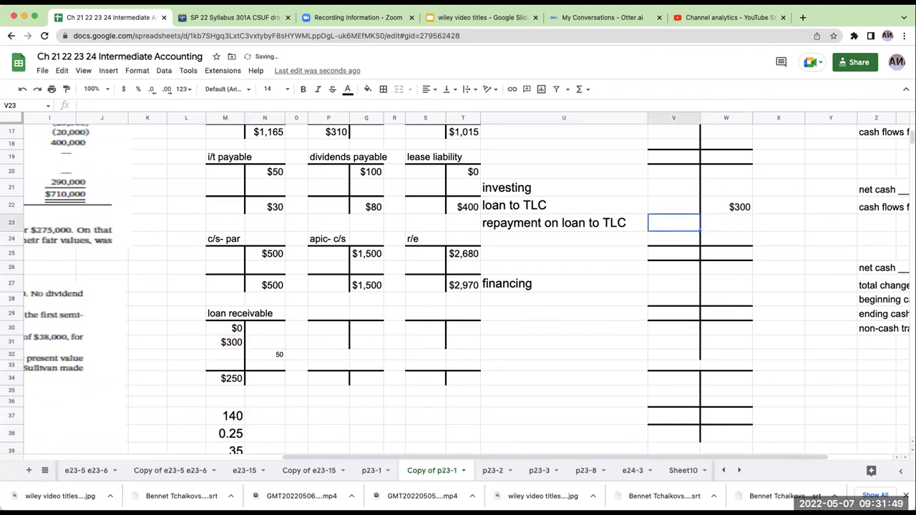
text(+)
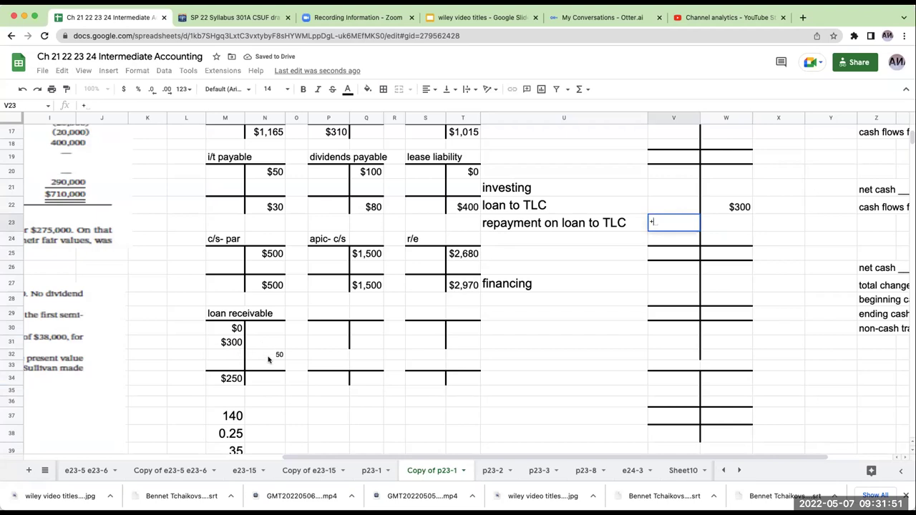
click(269, 359)
key(Return)
click(673, 224)
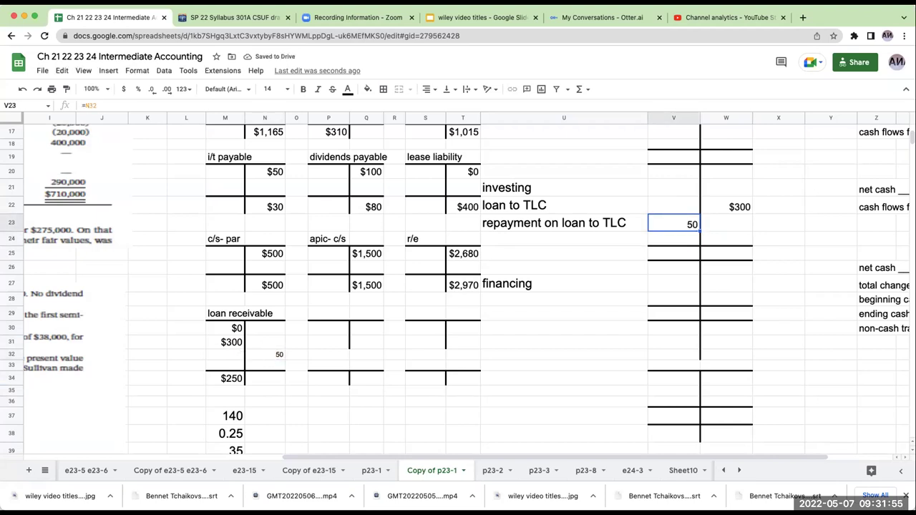
key(Right)
key(Right)
key(Up)
key(Left)
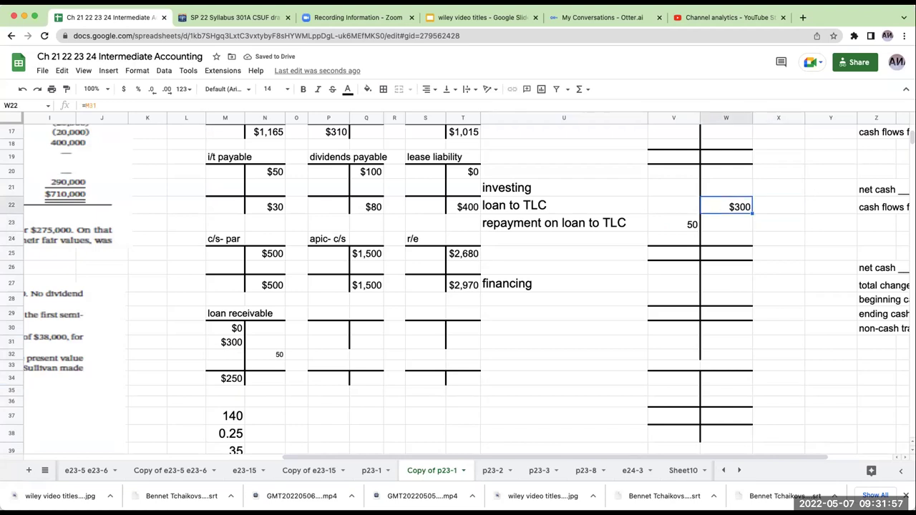
key(Right)
text(+)
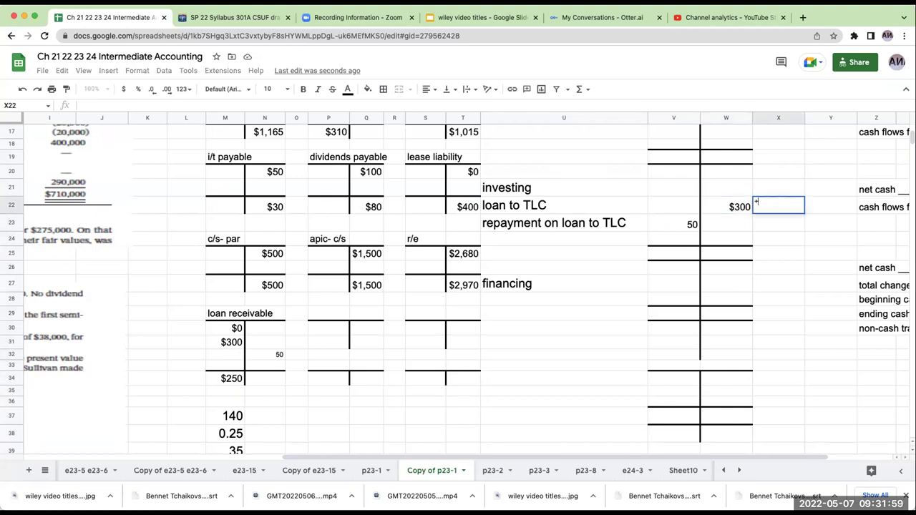
key(Left)
text(-)
key(Down)
key(Left)
key(Left)
key(Return)
key(Up)
key(BackSpace)
key(Down)
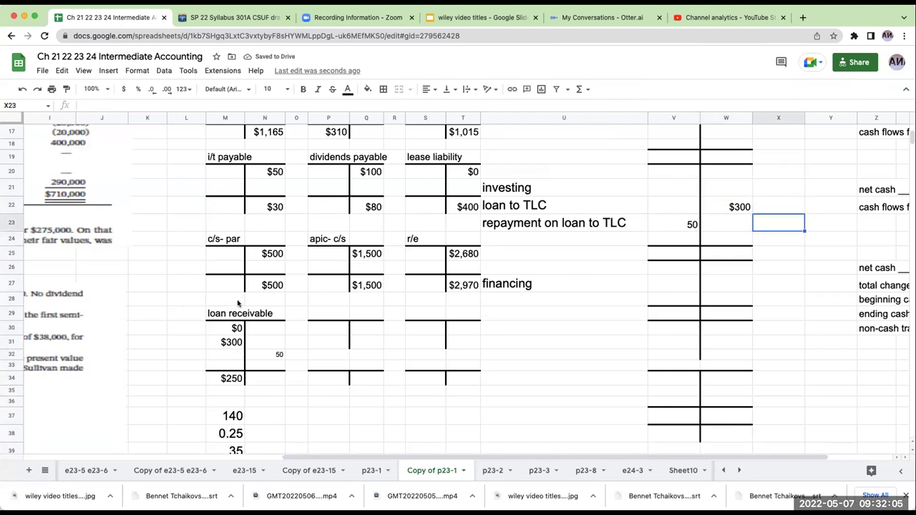
Compare the loan receivable account's beginning and ending balances with the comparative balance sheet.
click(229, 328)
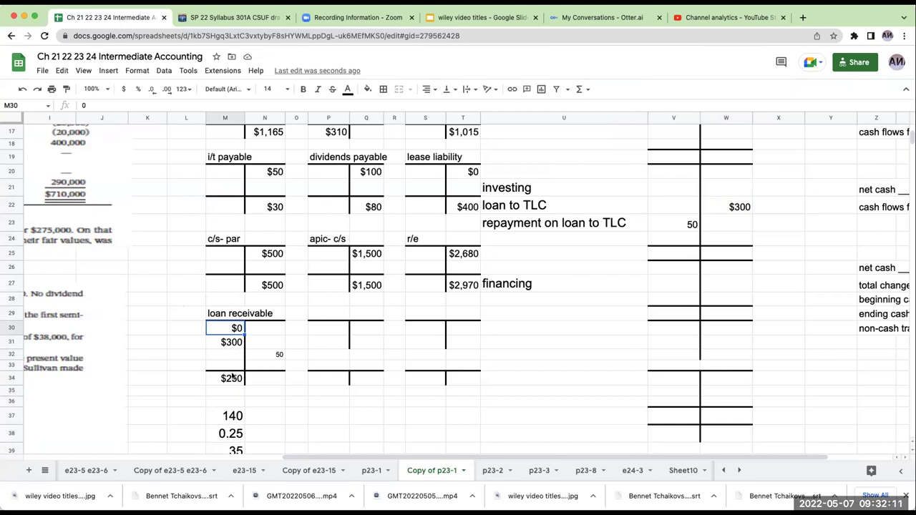
click(233, 378)
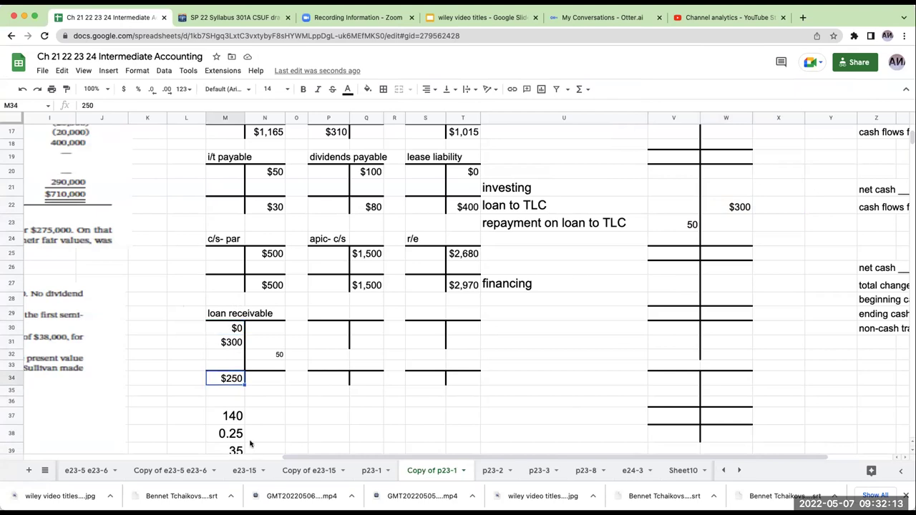
drag(303, 456, 133, 369)
scroll(132, 369, up, 5)
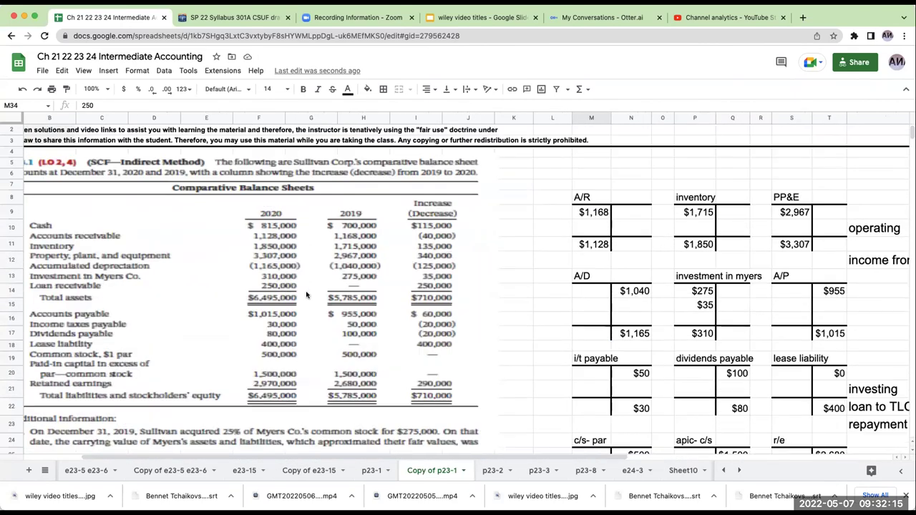
scroll(635, 391, down, 4)
scroll(636, 391, down, 1)
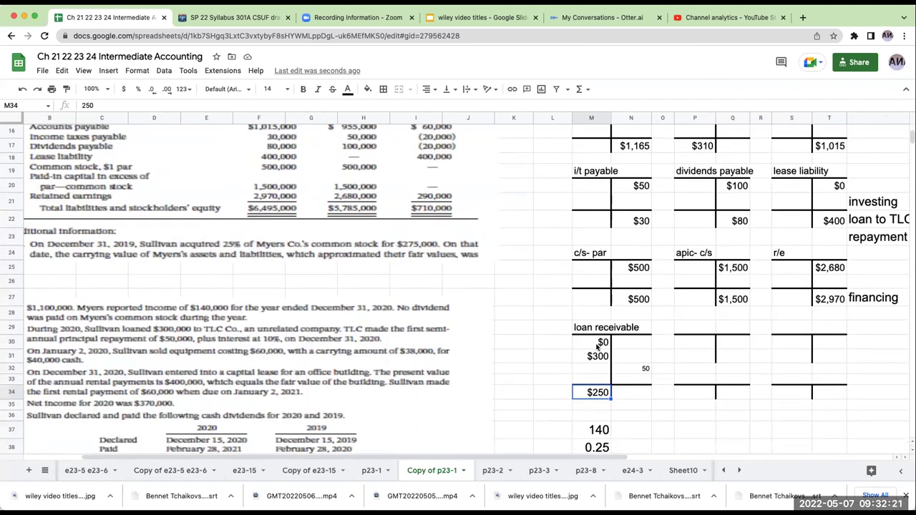
Set the font size of the loan receivable T-account cells M30:N34 to 14.
drag(598, 346, 631, 390)
click(272, 88)
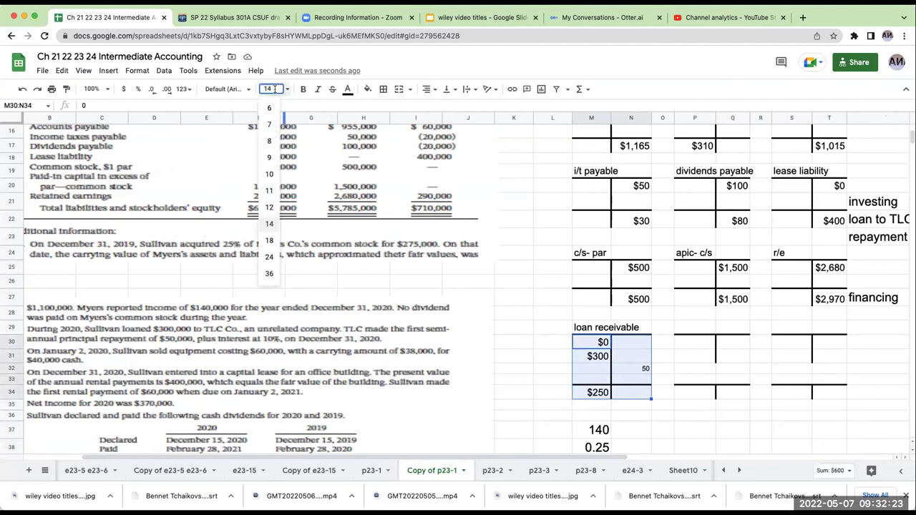
click(270, 224)
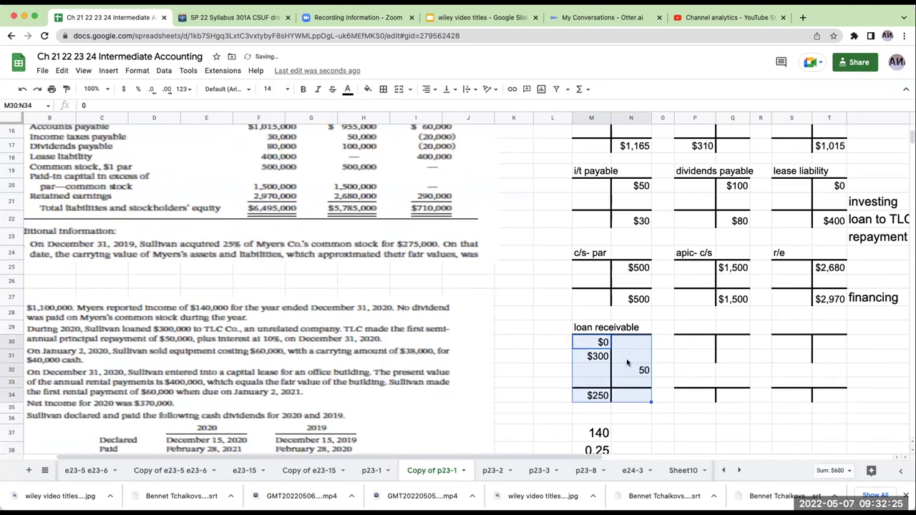
Check the loan debit in M31 against the matching credit in the cash account's investing section.
click(600, 357)
key(Right)
key(Right)
key(Right)
key(Right)
key(Right)
key(Right)
key(Right)
key(Right)
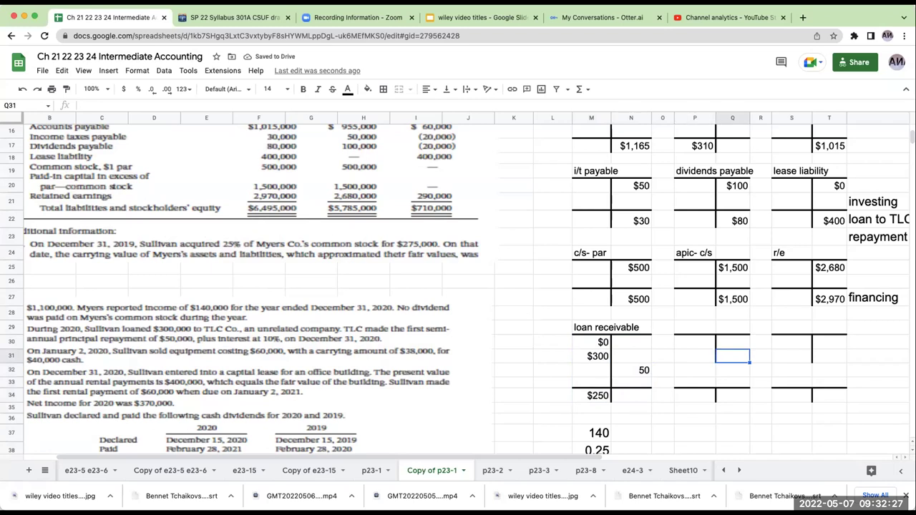
key(Left)
key(Left)
key(Left)
key(Left)
key(Left)
key(Left)
key(Left)
key(Left)
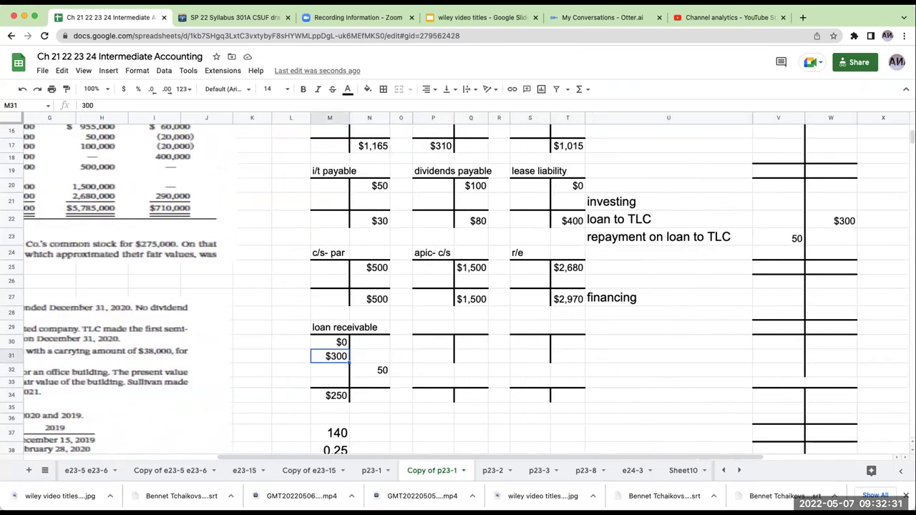
click(861, 222)
click(846, 222)
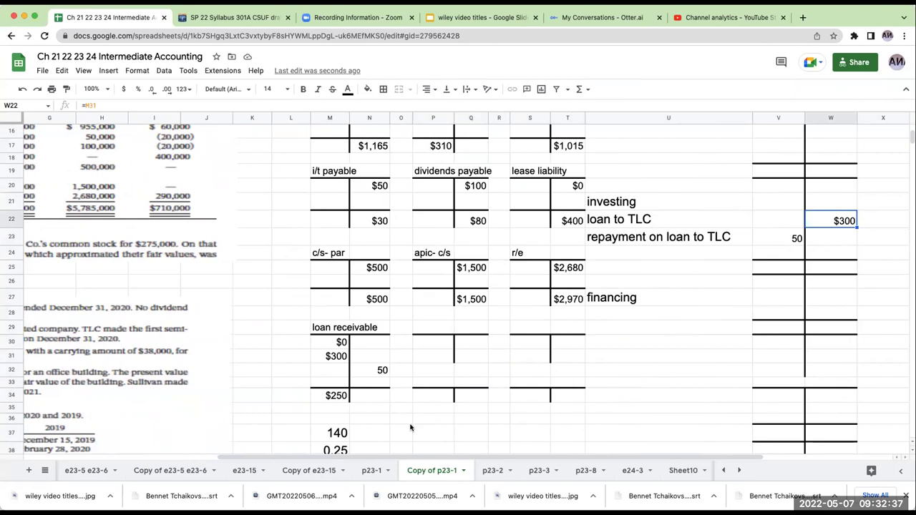
Review the additional information and trace the loan repayment from the loan receivable account to the cash account's debit side.
scroll(143, 439, left, 3)
scroll(143, 439, left, 3)
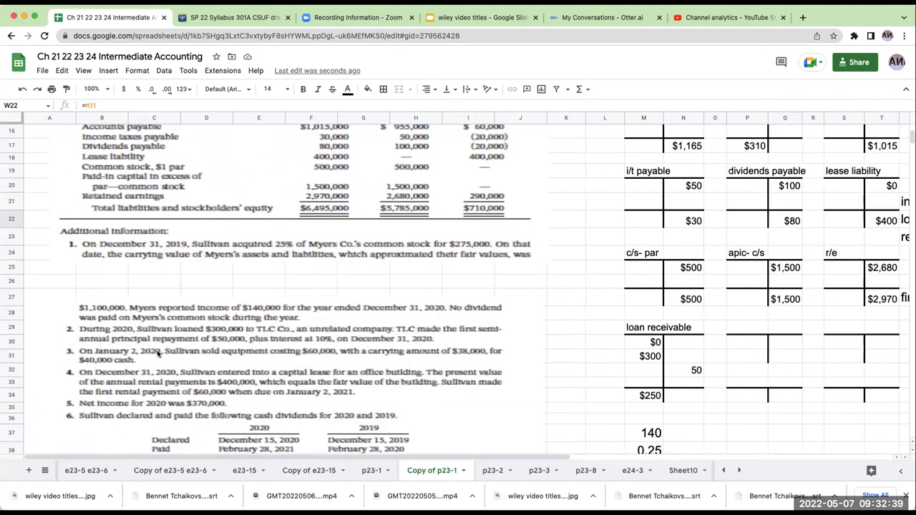
scroll(158, 352, up, 4)
scroll(158, 352, down, 3)
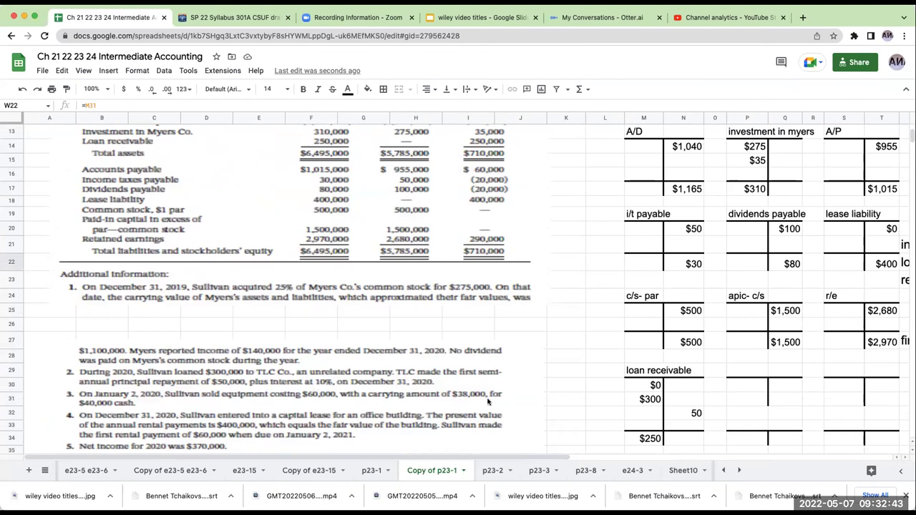
drag(470, 456, 701, 457)
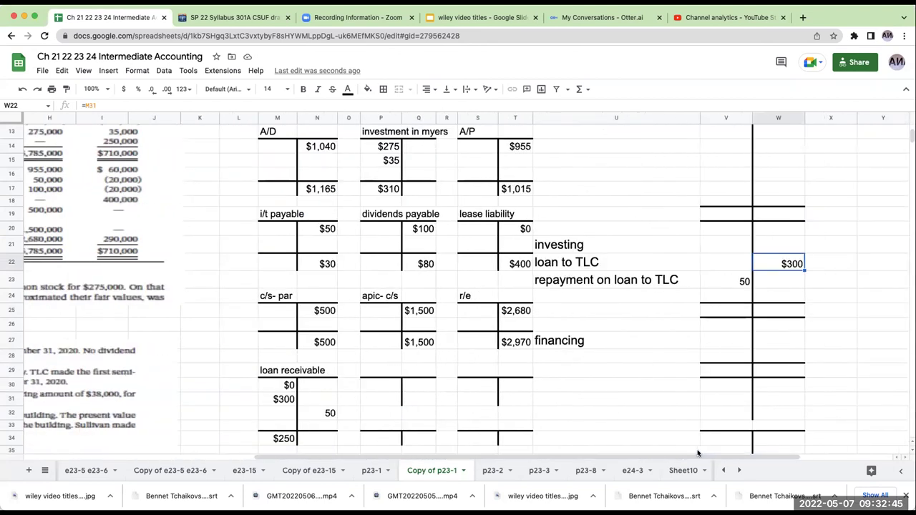
click(329, 415)
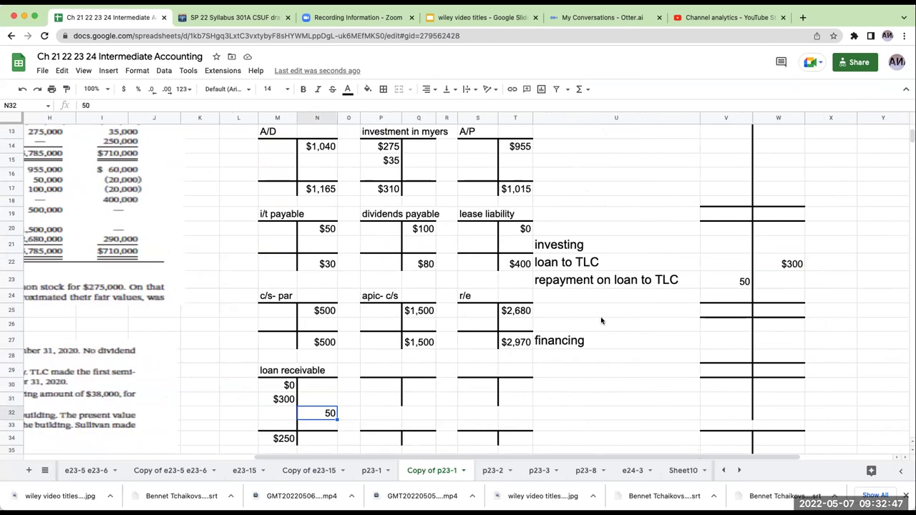
click(737, 283)
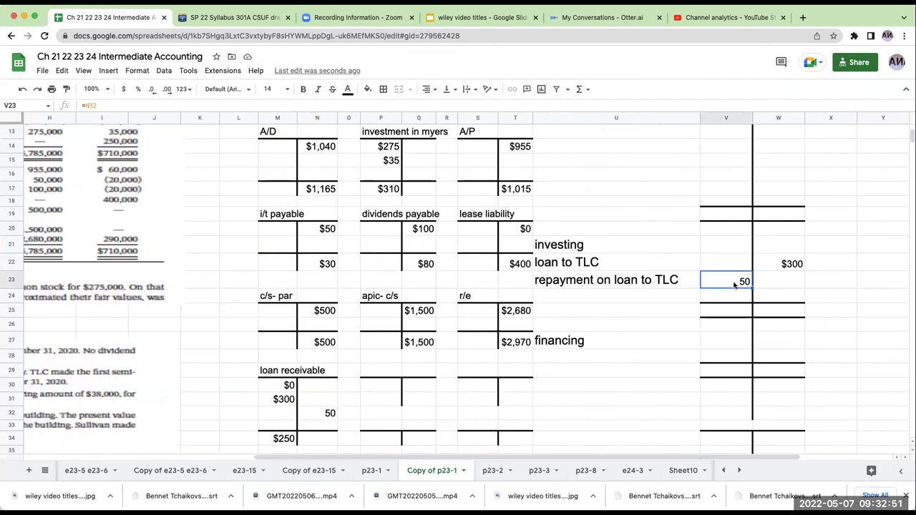
click(266, 388)
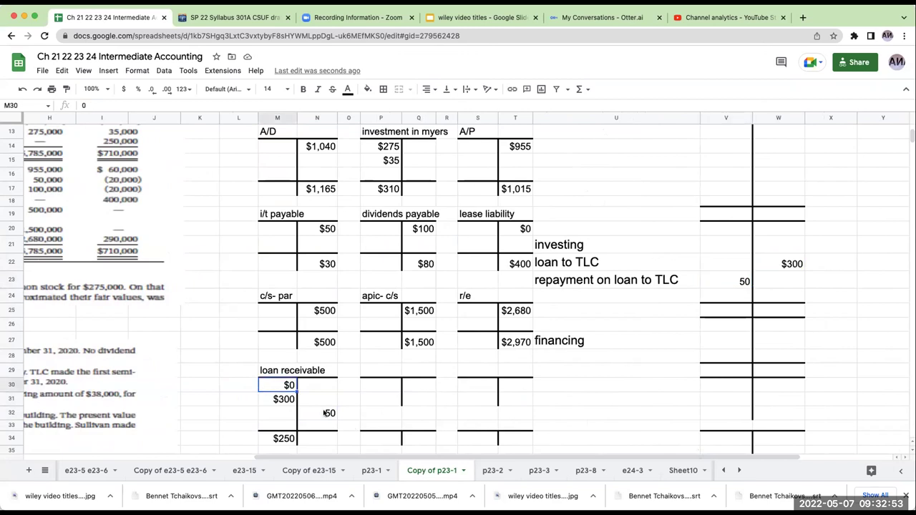
click(325, 414)
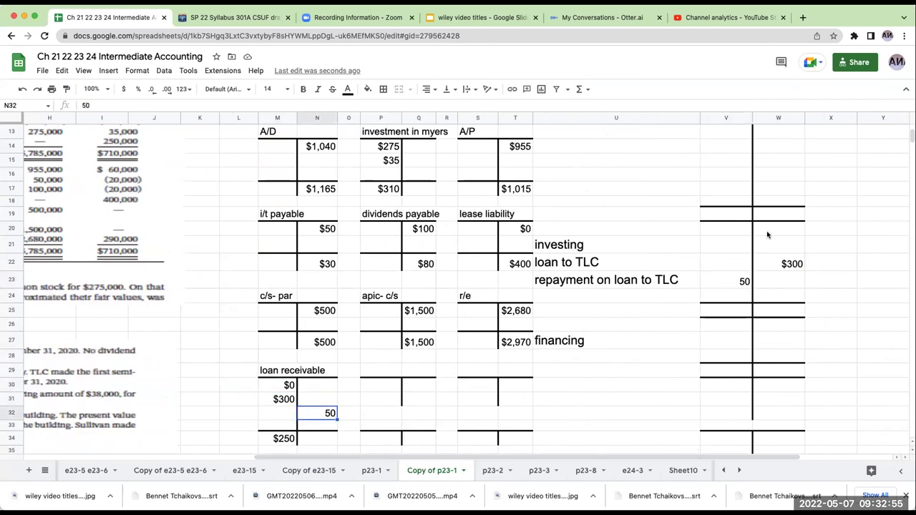
click(719, 285)
Start a new journal entry below the equity investment entry with the line "loss (balancing)" in L45.
key(Left)
key(Left)
key(Left)
key(Left)
key(Left)
key(Left)
key(Left)
key(Left)
key(Left)
key(Left)
key(Left)
key(Left)
key(Left)
key(Left)
key(Left)
key(Left)
key(Left)
key(Left)
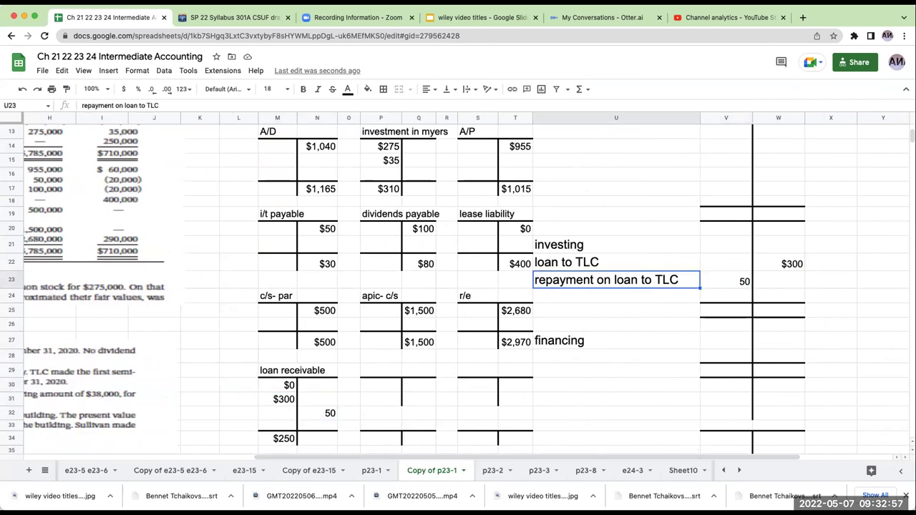
key(Left)
key(Left)
key(Left)
scroll(393, 366, down, 2)
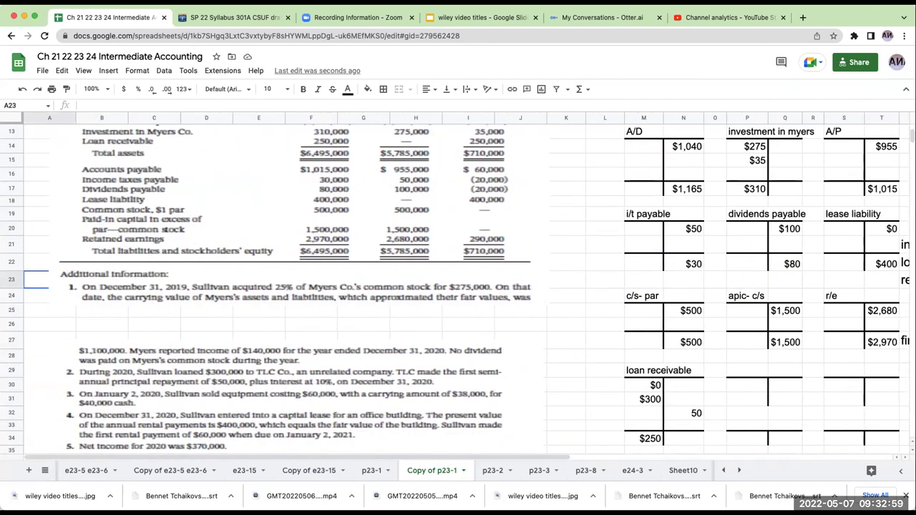
scroll(393, 366, down, 1)
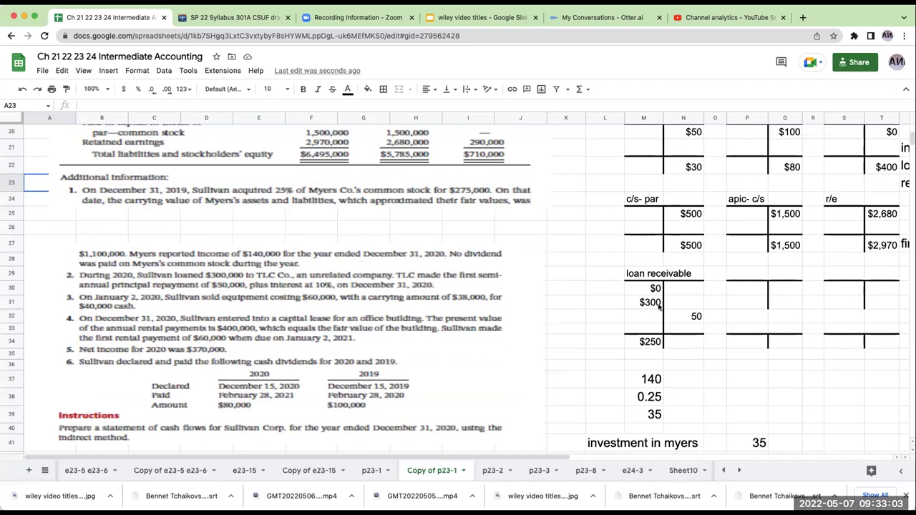
scroll(715, 309, down, 2)
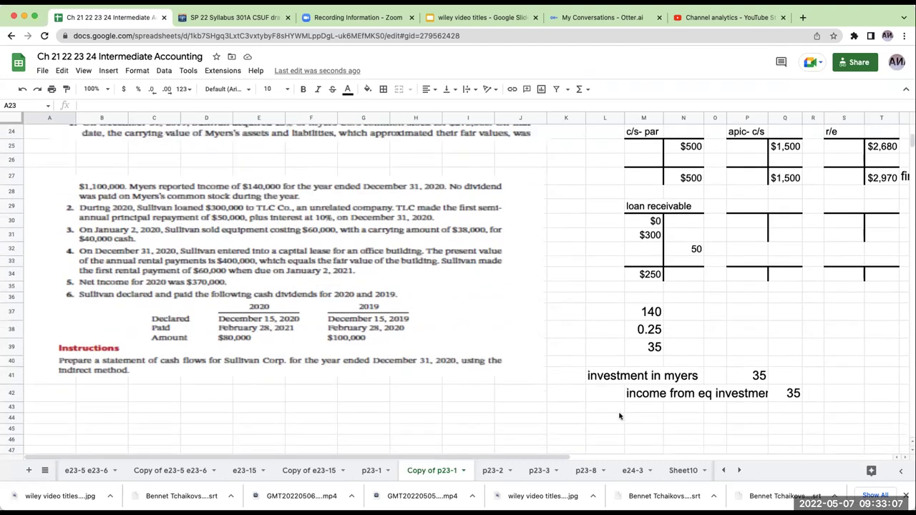
scroll(614, 401, down, 1)
drag(605, 387, 605, 393)
click(605, 387)
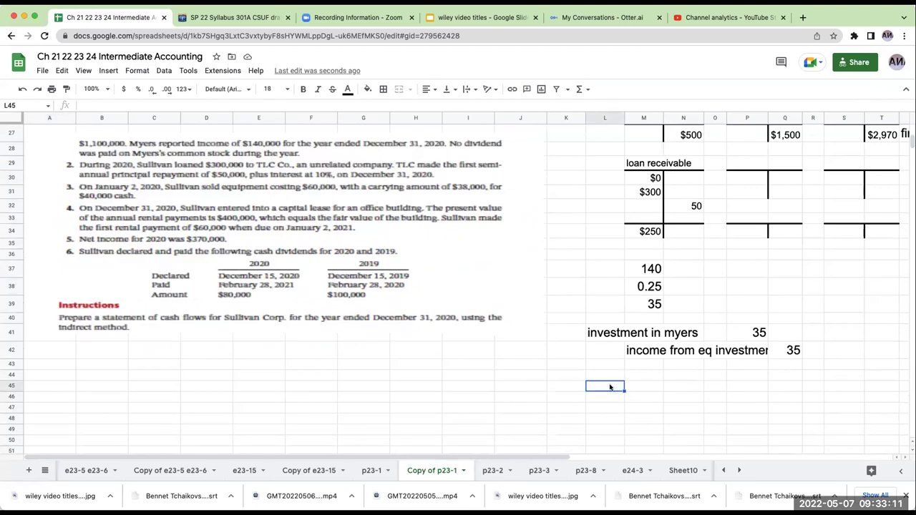
text(loss (bal)
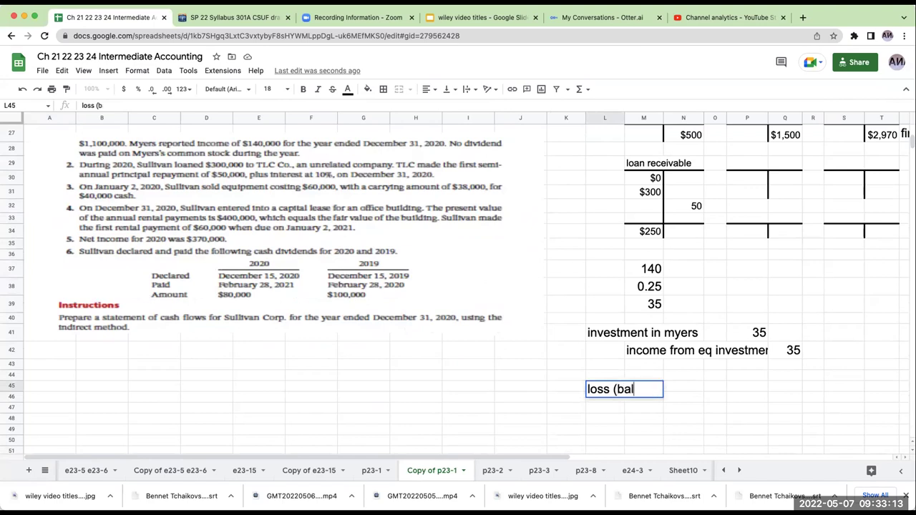
text(ancing))
key(Return)
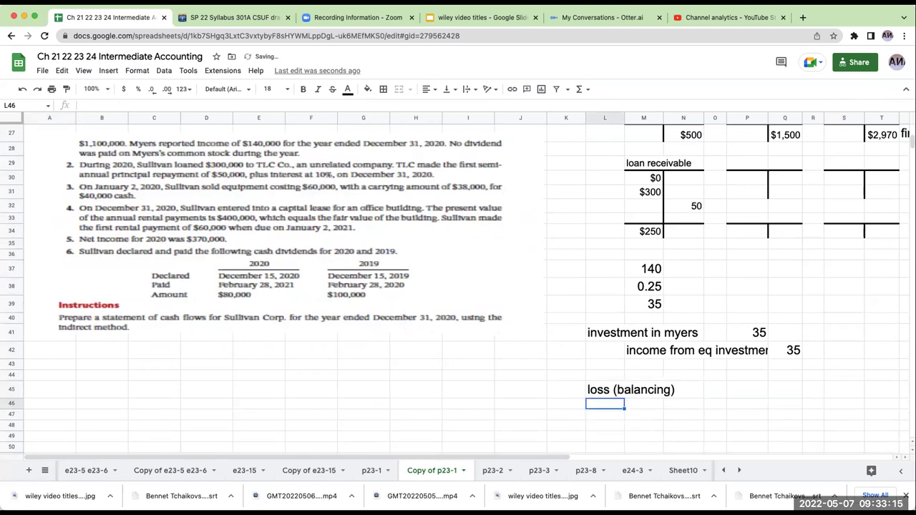
Add the journal entry lines "A/D" in L46, "cash" in L47, "equipment" in M48 and "gain (balancing)" in M49.
text(A/D)
key(Return)
text(cash)
key(Return)
key(Tab)
text(equipment)
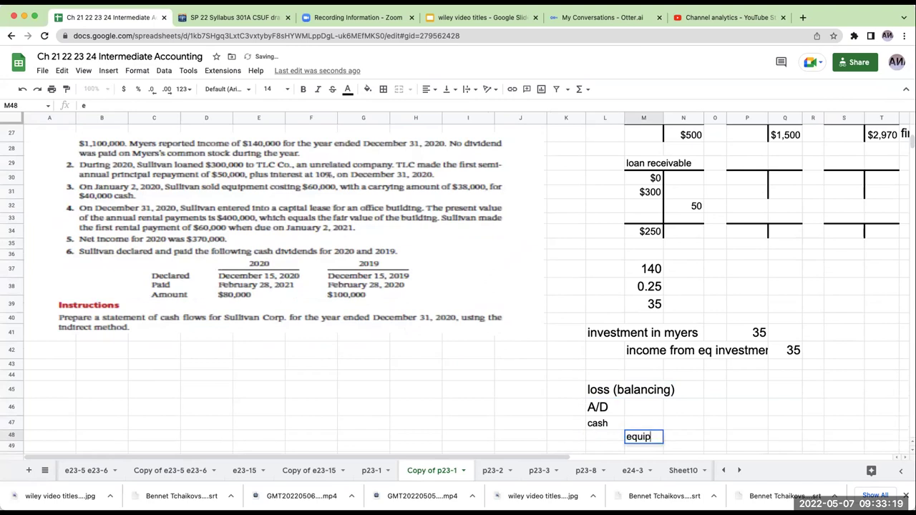
key(Return)
key(Tab)
text(gain (balancing))
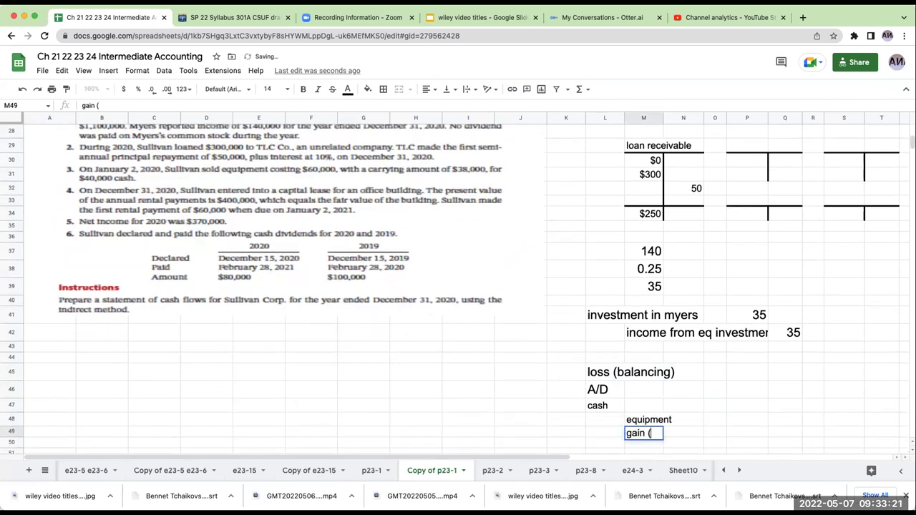
key(Return)
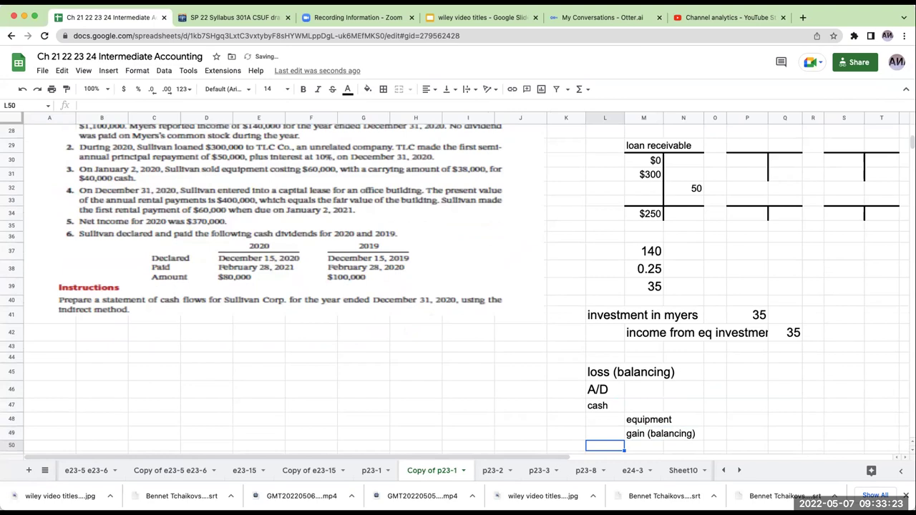
Enter the sold equipment's cost of 60 in I45, beside the new journal entry.
key(Left)
key(Left)
key(Up)
key(Left)
key(Up)
key(Up)
key(Up)
key(Up)
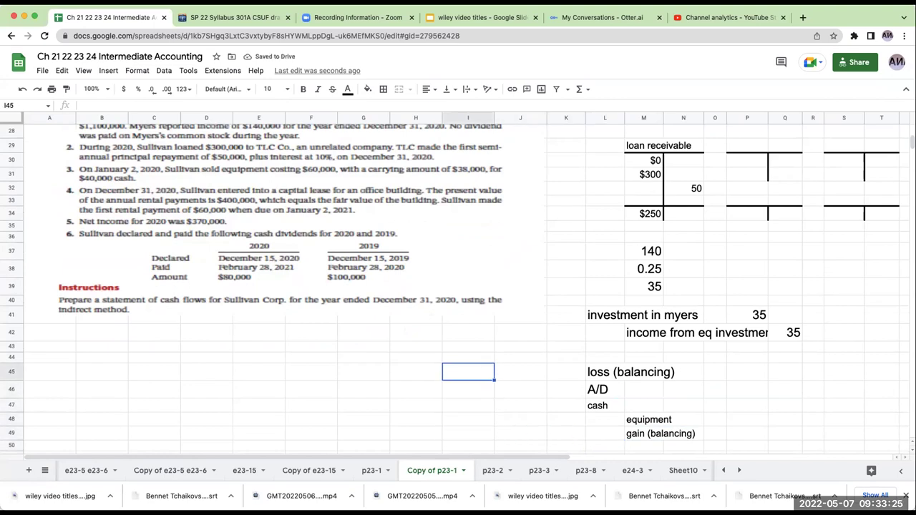
text(60)
key(Return)
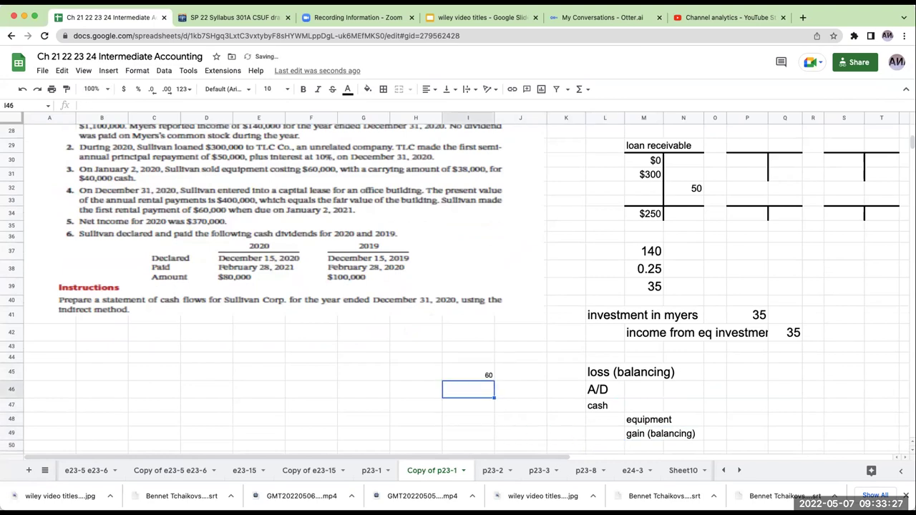
Enter the equipment's carrying amount of 38 in I47 and its accumulated depreciation of 22 in I46.
key(Down)
text(38)
key(Return)
click(468, 389)
text(22)
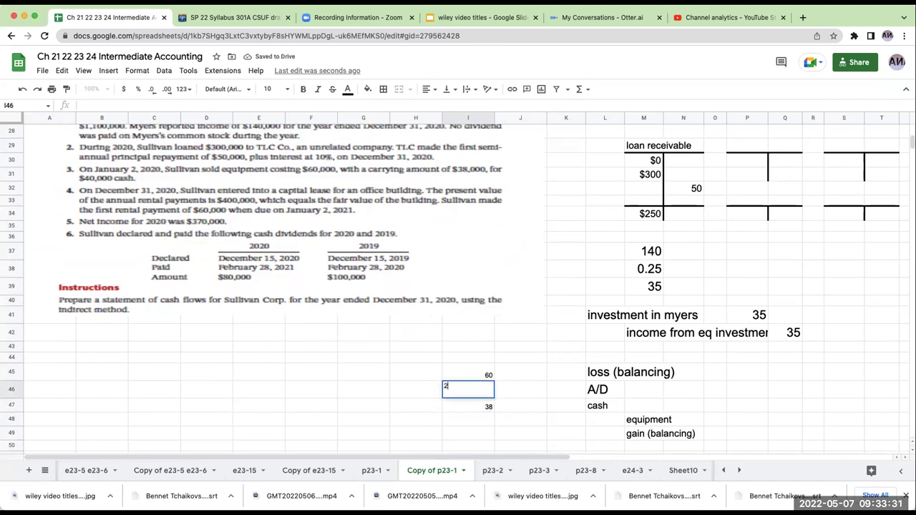
key(Return)
Set the font size of the equipment computation cells H44:I48 to 14.
drag(412, 362, 485, 424)
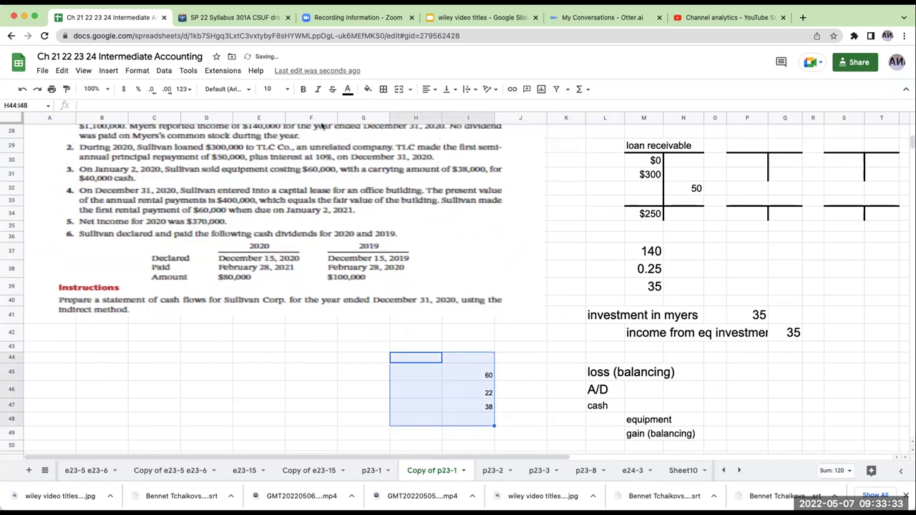
click(269, 88)
click(269, 223)
click(447, 387)
key(Right)
key(Down)
text(=)
key(Left)
key(Up)
key(Up)
text(-)
key(Left)
key(Up)
key(Return)
key(Up)
key(BackSpace)
key(Left)
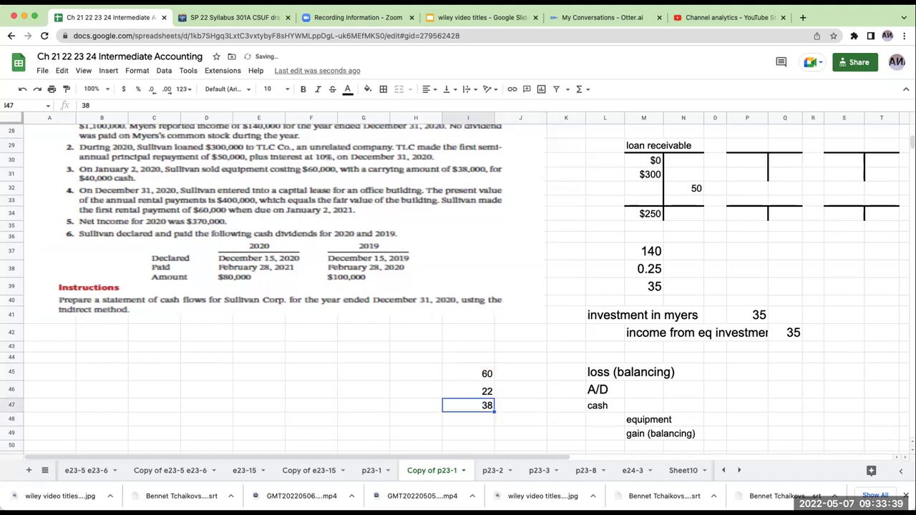
Label the equipment computation rows "cost" in H45, "a/d" in H46 and "NBV, CV" in H47.
key(Left)
key(Up)
key(Up)
text(cost)
key(Return)
text(a/d)
key(Return)
text(N?)
text(B)
text(V, CV)
key(Return)
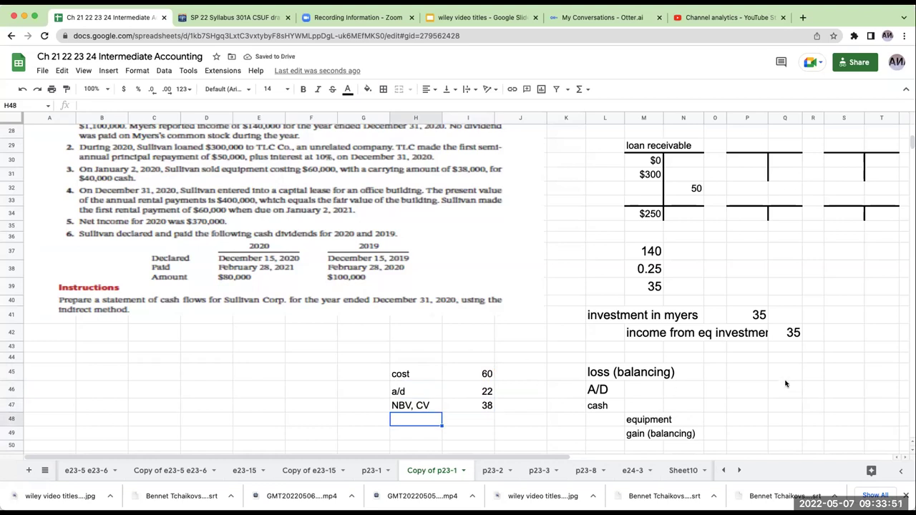
Enter the equipment credit of 60 in Q48 of the equipment sale entry.
click(755, 391)
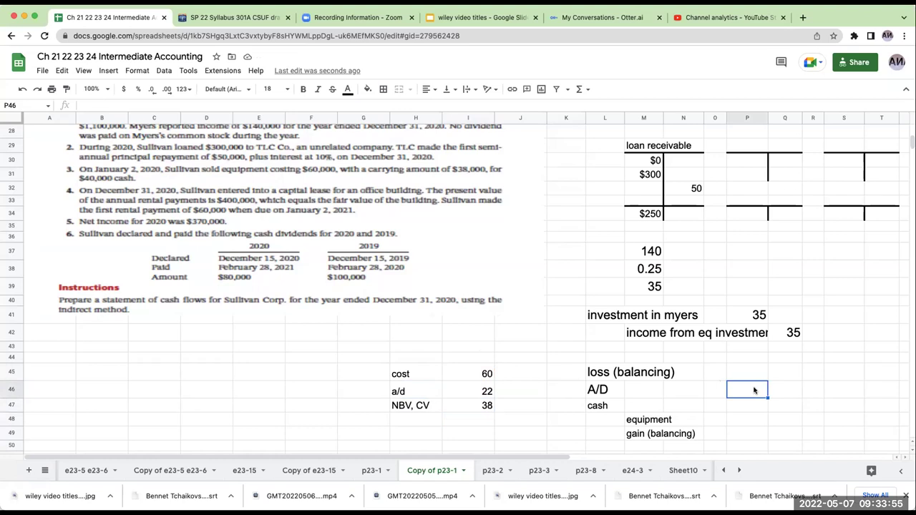
key(Right)
key(Down)
key(Down)
text(60)
key(Return)
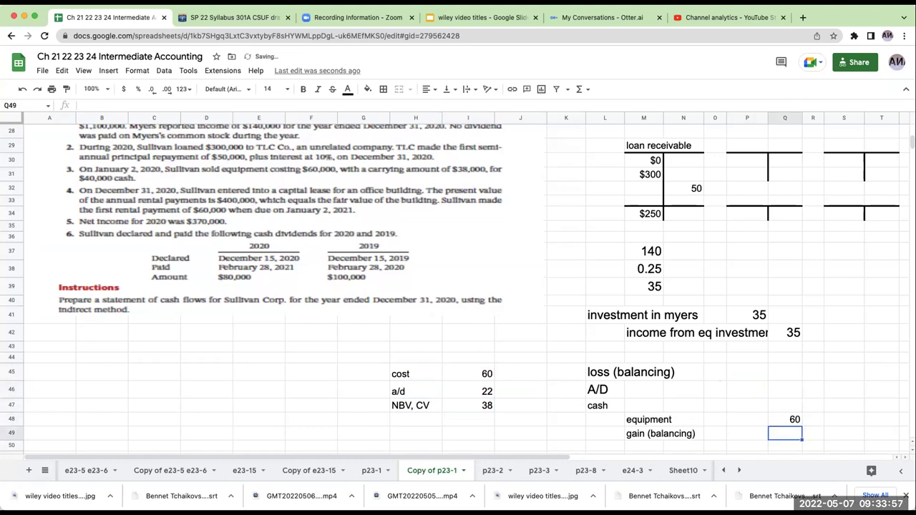
Enter the cash debit of 40 in P47 and the A/D debit of 22 in P46.
key(Left)
key(Up)
key(Up)
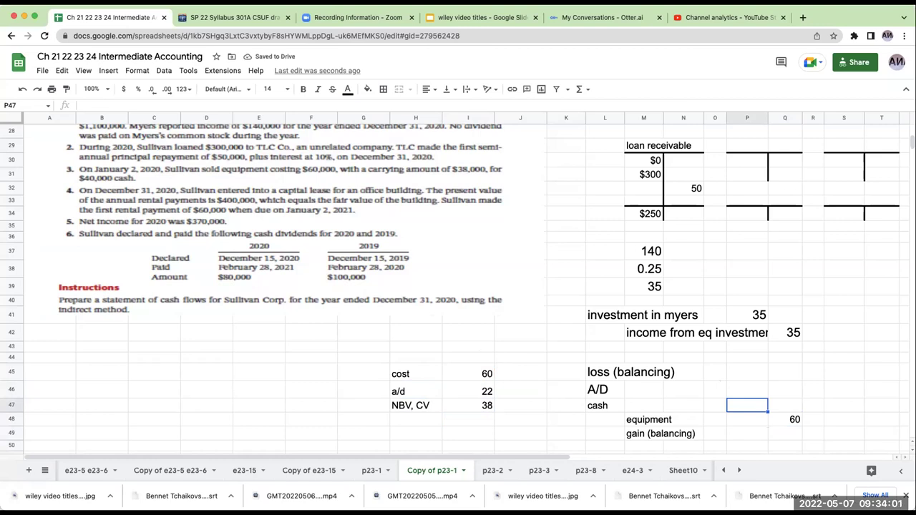
text(40)
key(Return)
key(Up)
key(Up)
text(22)
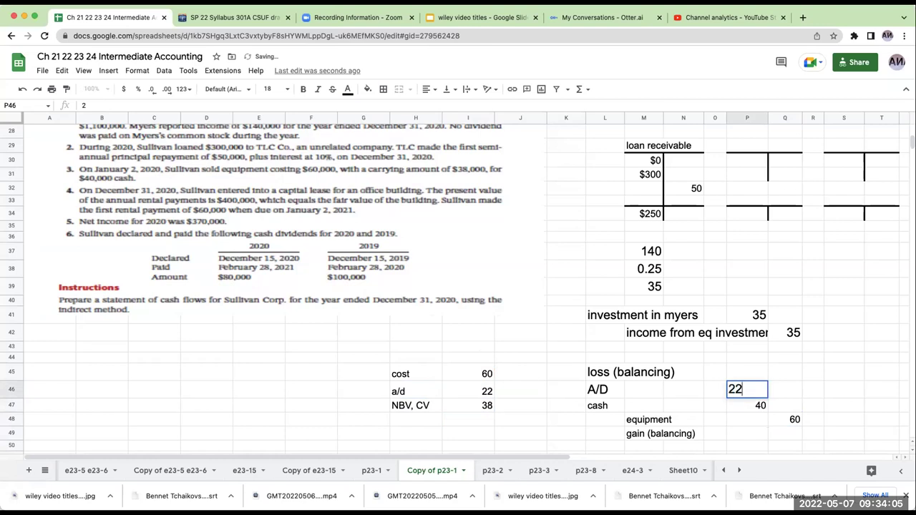
key(Return)
key(Down)
key(Down)
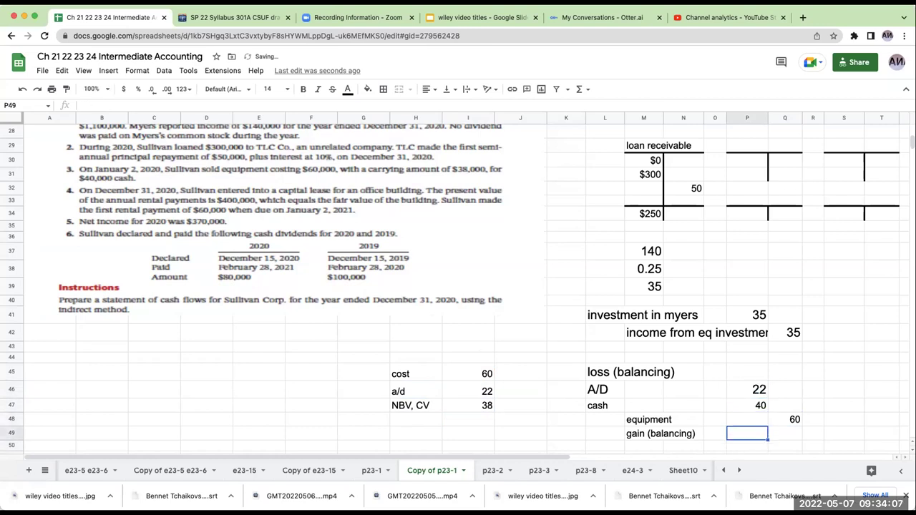
key(Left)
key(Left)
key(Left)
key(Left)
key(Left)
key(Up)
key(Up)
key(Left)
text(40)
key(Return)
key(Up)
key(Left)
key(Right)
key(Delete)
Enter the balancing gain of 2 as a credit in Q49.
key(Right)
key(Right)
key(Right)
key(Right)
key(Right)
key(Right)
key(Right)
key(Down)
key(Down)
text(2)
key(Left)
Check the debits of the equipment sale entry against its equipment and gain credits.
key(Up)
key(Up)
key(Up)
key(Down)
key(Down)
key(Right)
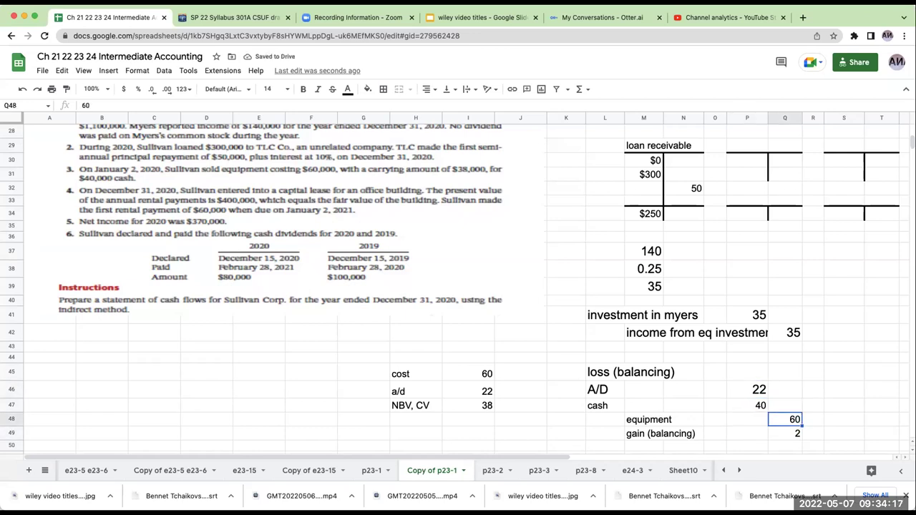
key(Down)
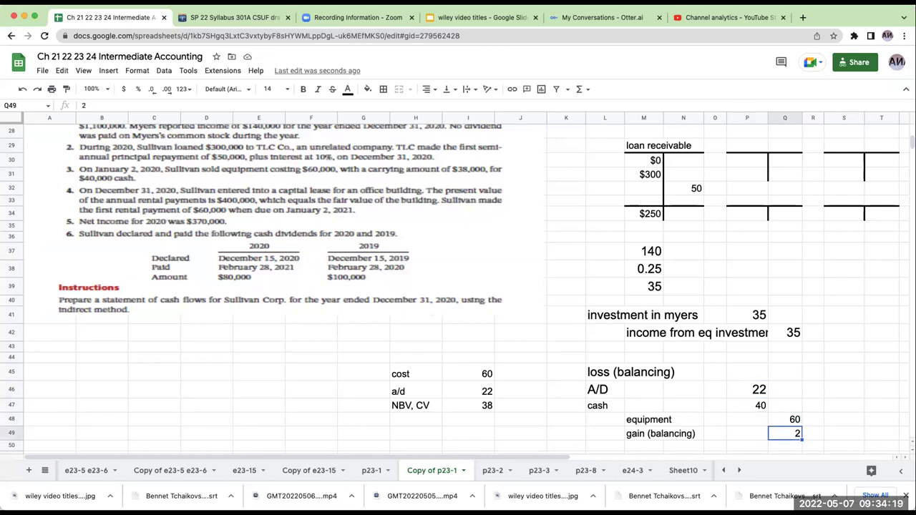
Enter 40 on the debit side of the A/D T-account in M15.
key(Right)
key(Right)
key(Right)
key(Right)
key(Right)
key(Right)
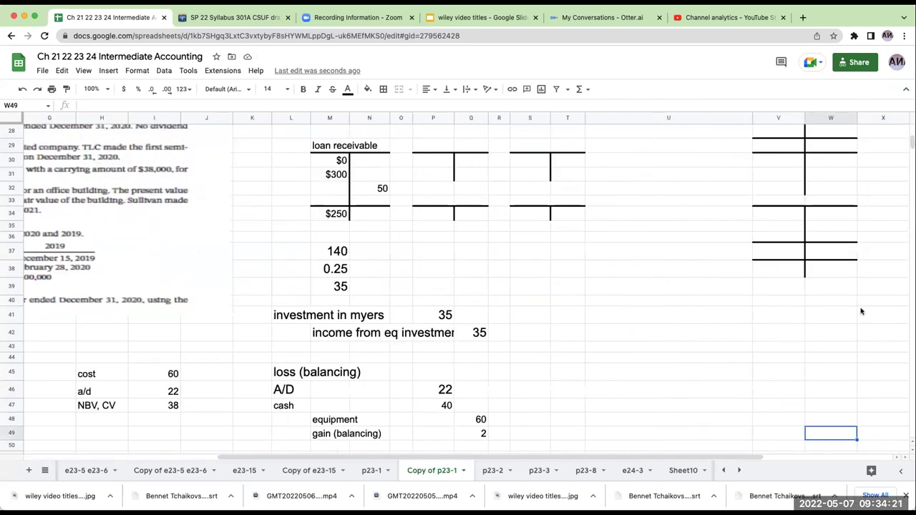
scroll(681, 392, up, 10)
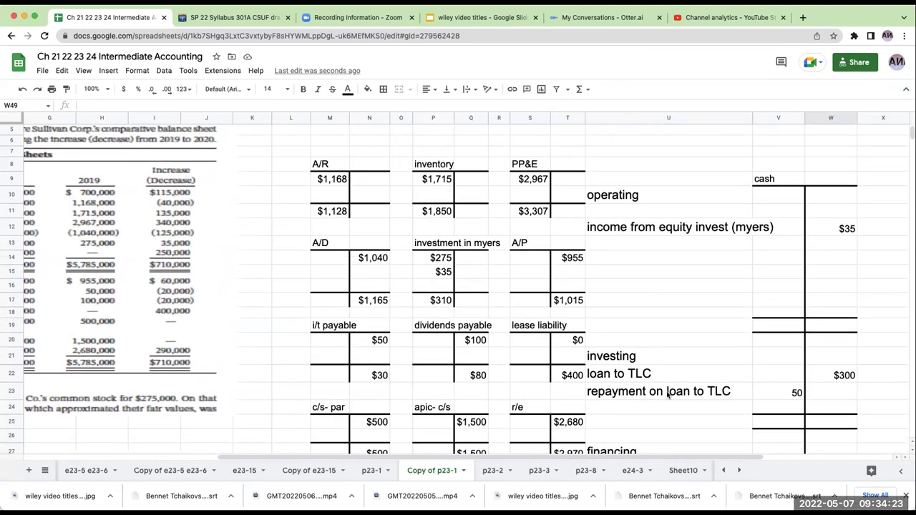
click(328, 277)
text(40)
key(Return)
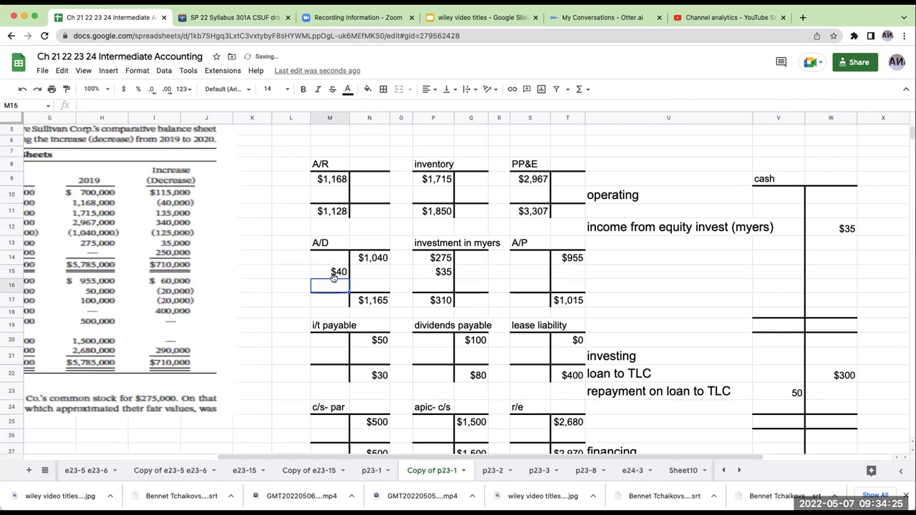
Check the A/D amount in the equipment sale entry and set the A/D T-account debit in M15 to 22.
click(333, 276)
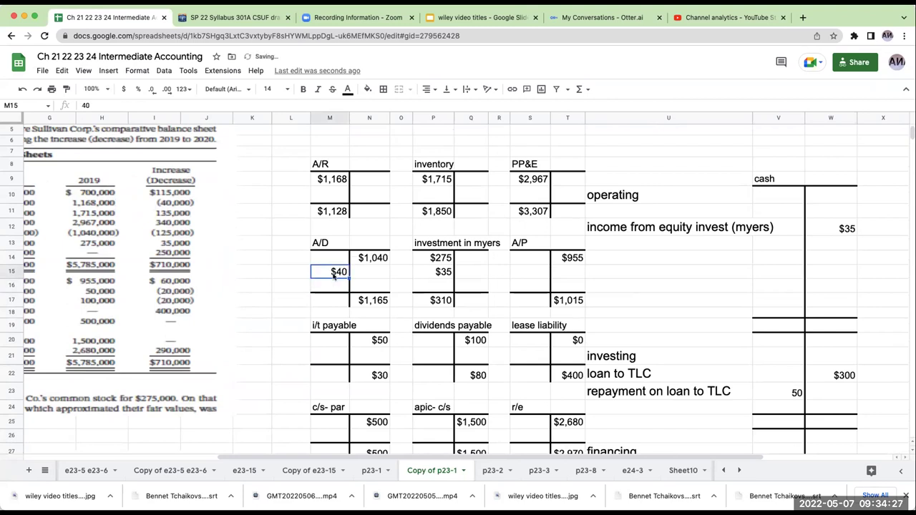
scroll(333, 276, down, 10)
scroll(331, 295, up, 1)
scroll(329, 297, down, 1)
scroll(329, 296, up, 9)
text(22)
key(Return)
Fill the A/D debit in M15 and the equipment sale entry's amounts in P46:Q49 with light cyan.
key(Up)
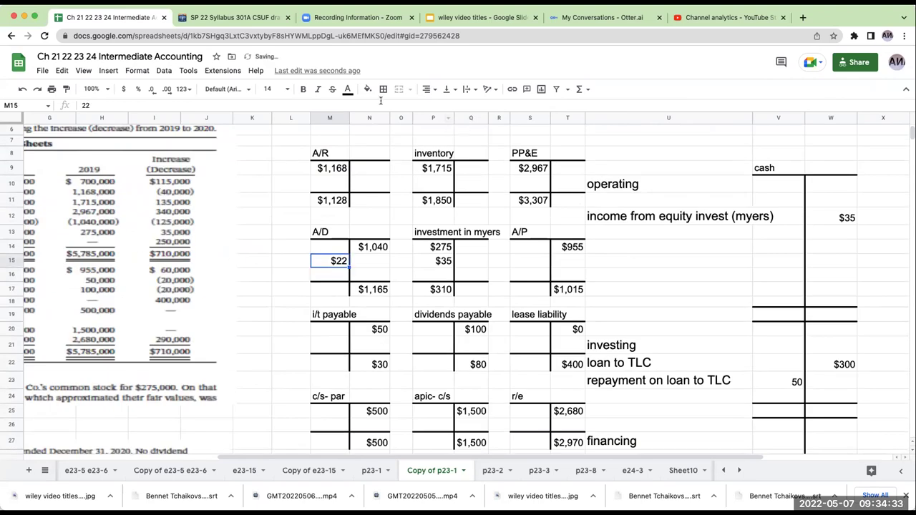
click(367, 89)
click(433, 202)
scroll(462, 356, down, 6)
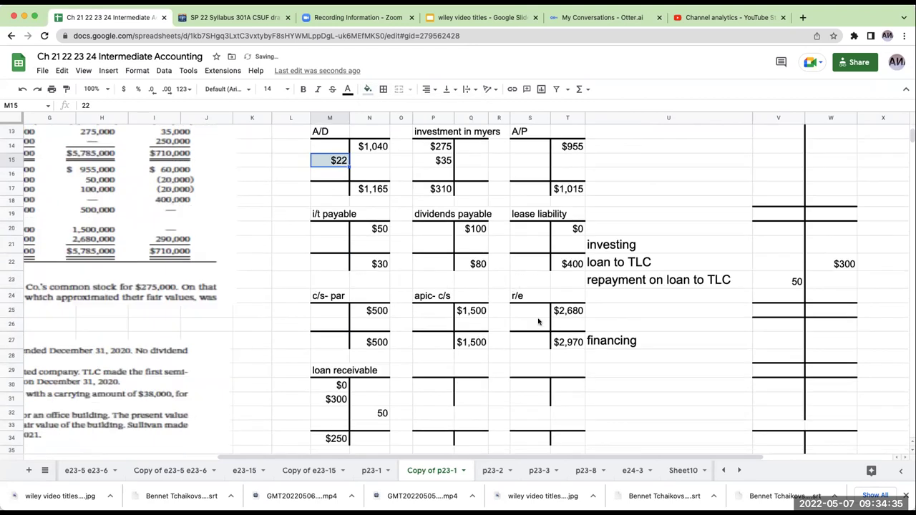
scroll(462, 356, down, 2)
drag(430, 407, 469, 387)
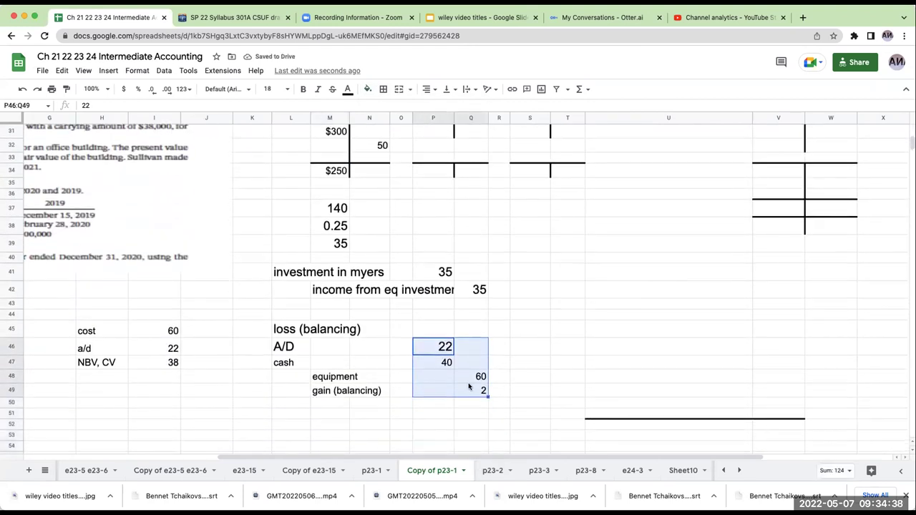
click(367, 89)
click(429, 200)
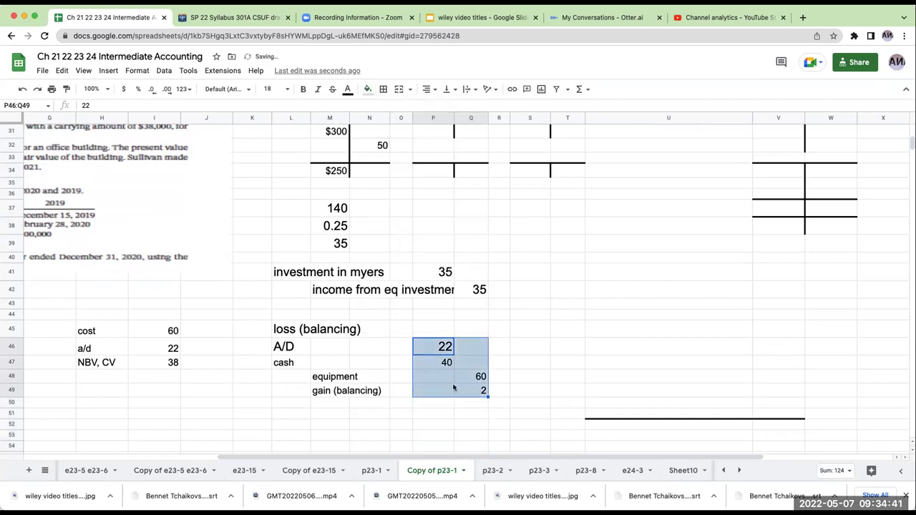
Post the equipment credit to the PP&E T-account by linking T10 to the journal entry amount with =Q48.
click(441, 363)
click(440, 349)
scroll(441, 349, up, 10)
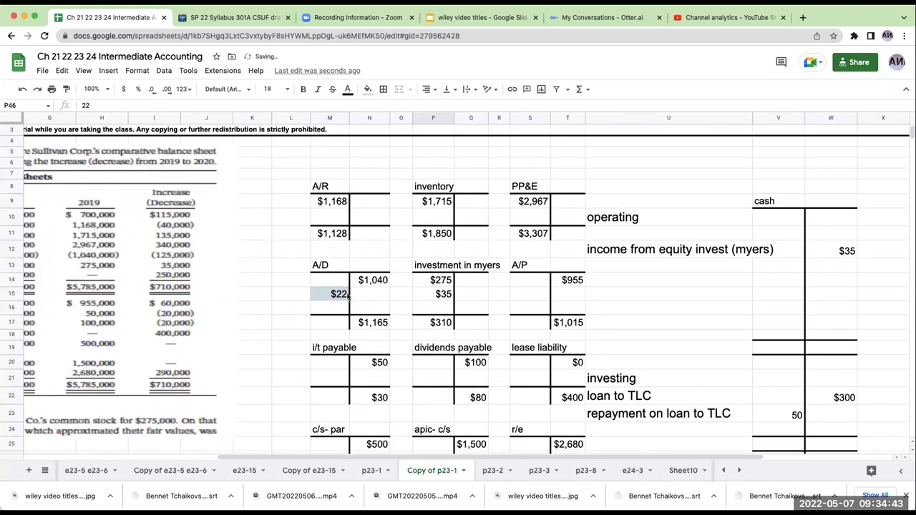
click(481, 296)
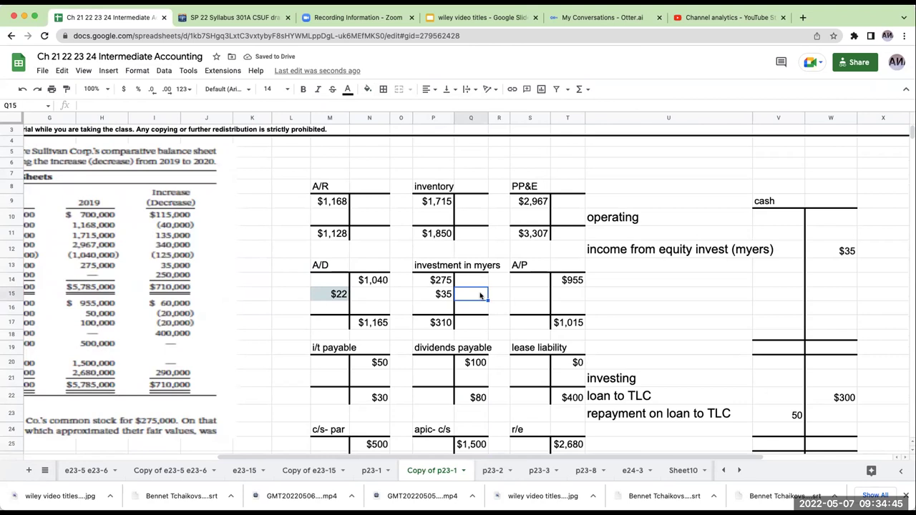
click(569, 215)
text(+)
scroll(463, 315, down, 6)
scroll(463, 315, down, 2)
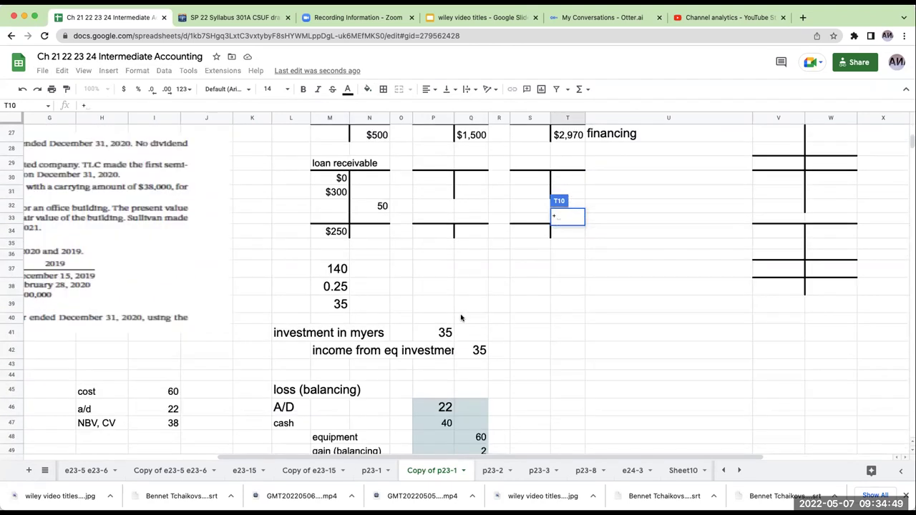
scroll(462, 317, down, 1)
click(478, 405)
key(Return)
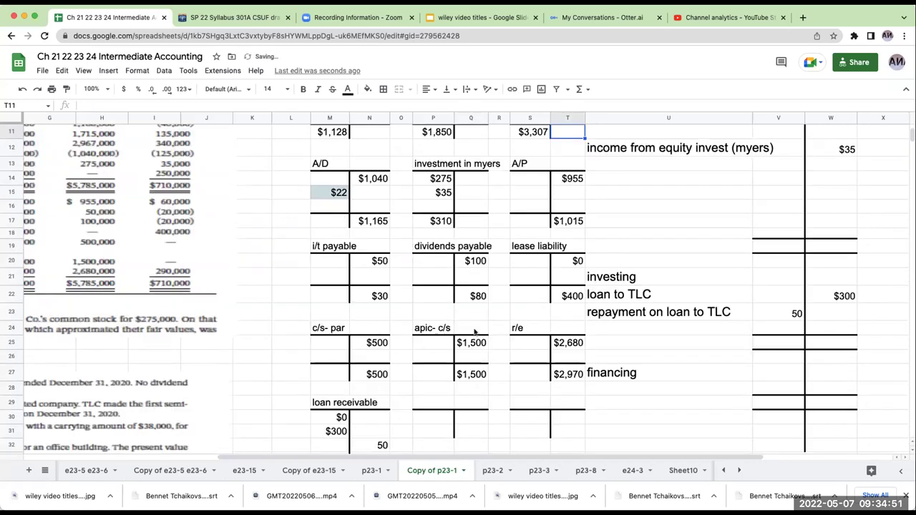
Fill the PP&E credit in T10 with the same light cyan as the posted A/D debit.
scroll(475, 329, up, 2)
click(578, 202)
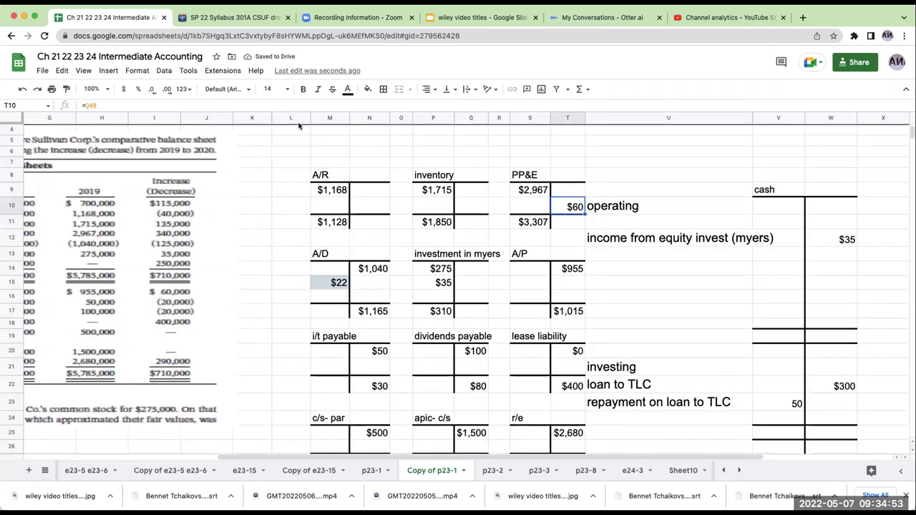
click(367, 88)
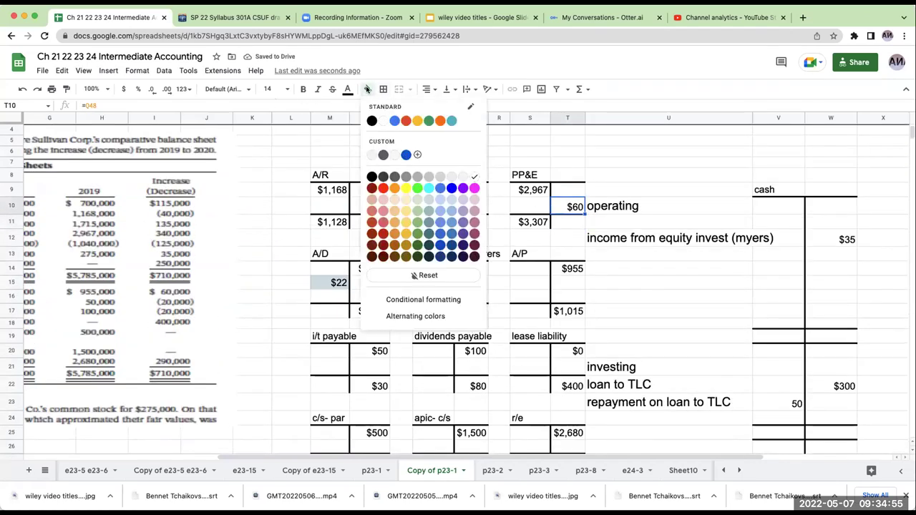
click(429, 200)
Add "sale of equipment" in U24 of the investing section and link its cash debit in V24 to the entry with =P47.
click(647, 413)
click(638, 426)
text(sale of equipment)
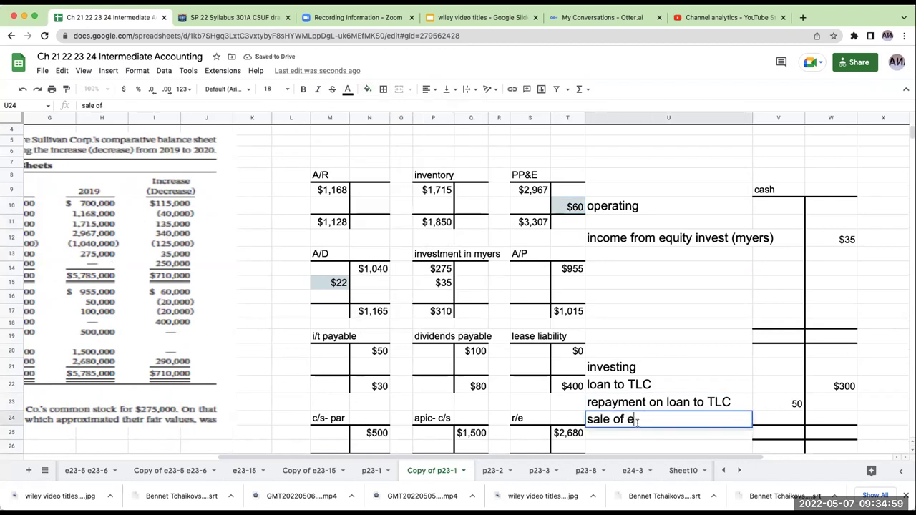
key(Return)
key(Up)
key(Right)
text(+)
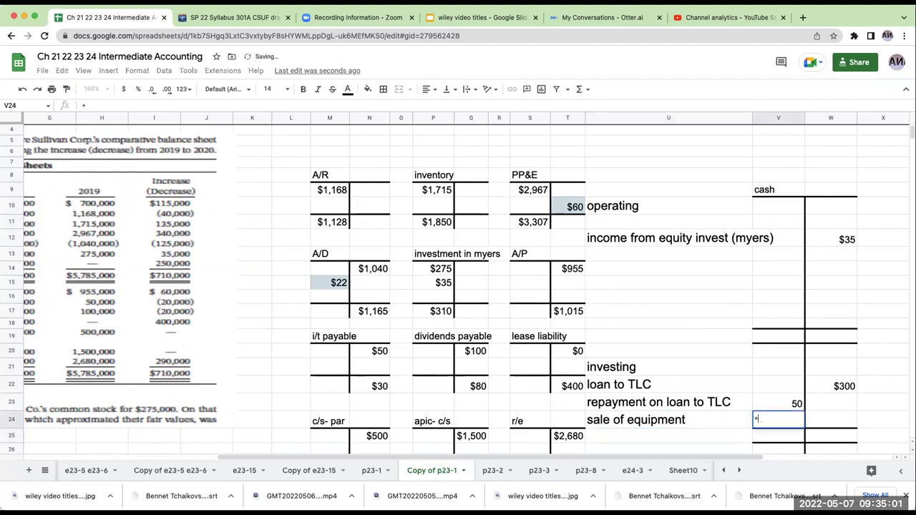
scroll(507, 373, down, 5)
scroll(508, 375, down, 2)
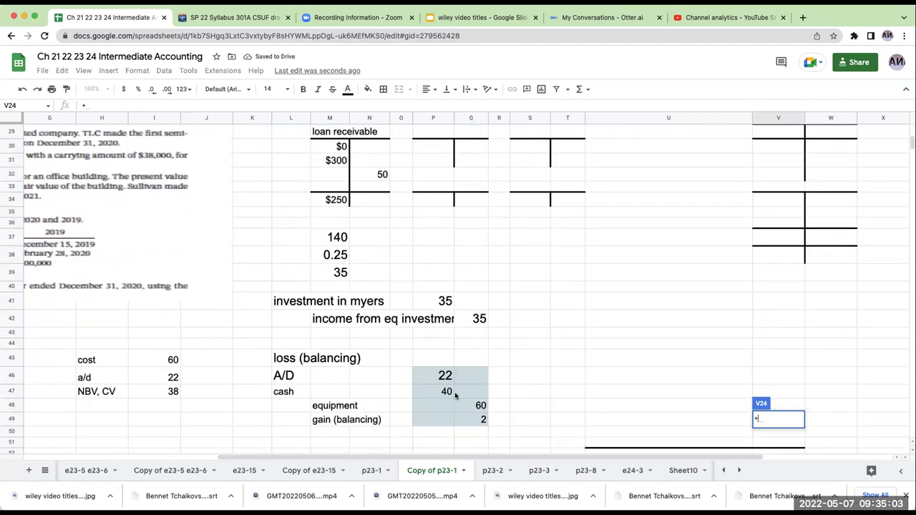
key(Return)
Fill the equipment sale's cash debit in V24 with the same light cyan as the posted entry amounts.
key(Up)
key(Up)
key(Up)
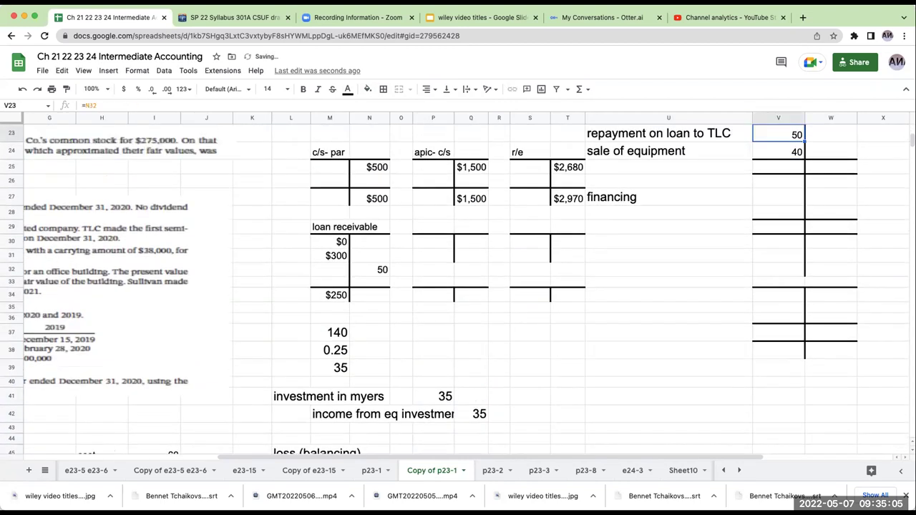
key(Right)
key(Down)
key(Down)
key(Left)
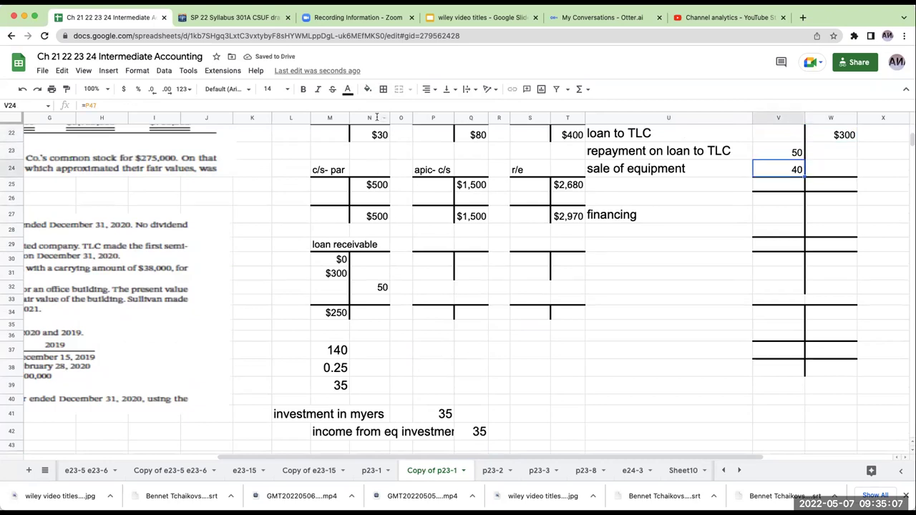
click(367, 89)
click(429, 199)
Fill cell W13 on the credit side of the operating section with the same light cyan.
scroll(462, 215, up, 5)
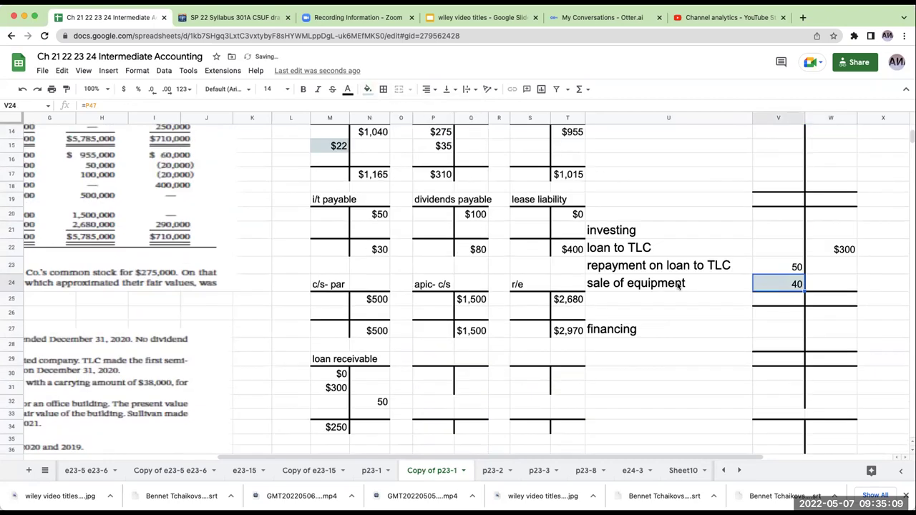
click(833, 182)
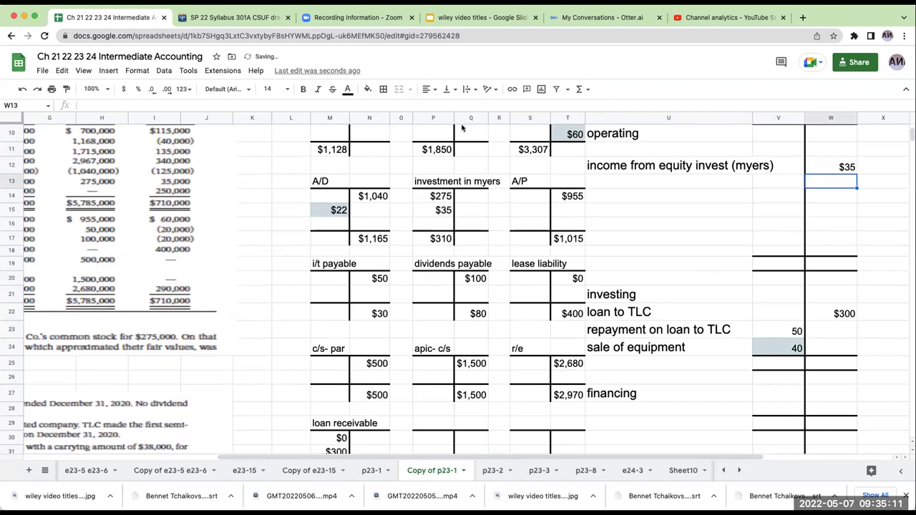
click(367, 88)
click(430, 203)
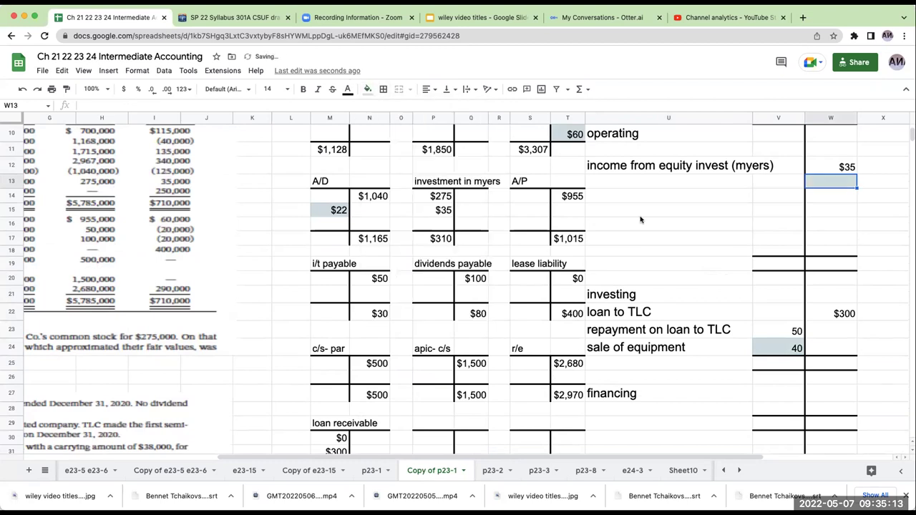
Add "gain on sale of equipment" in U13 and link its credit in W13 to the gain amount in the equipment sale entry.
click(621, 184)
text(gain on )
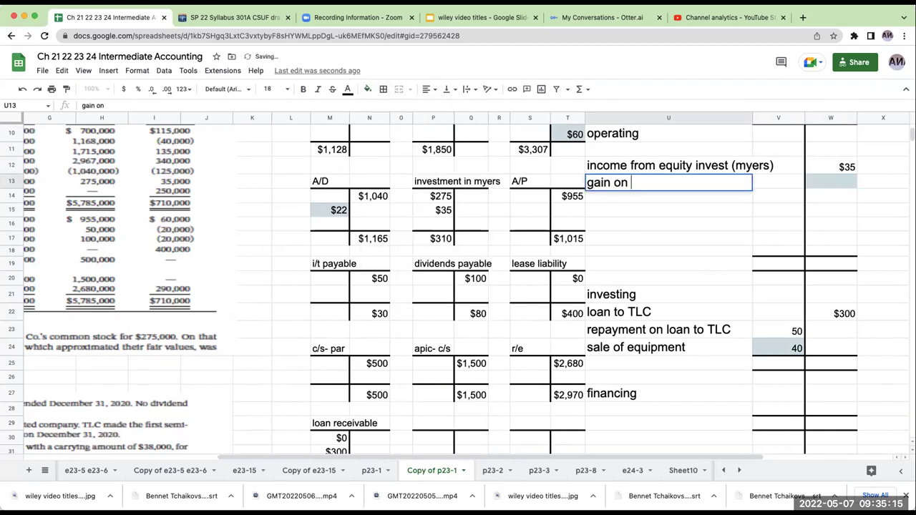
text(sale of equipment)
key(Return)
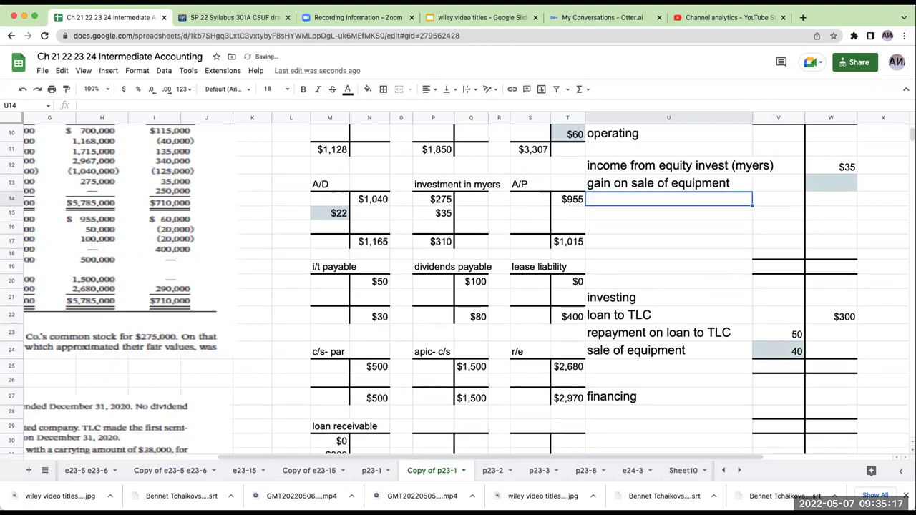
click(831, 182)
text(+_)
scroll(430, 296, down, 8)
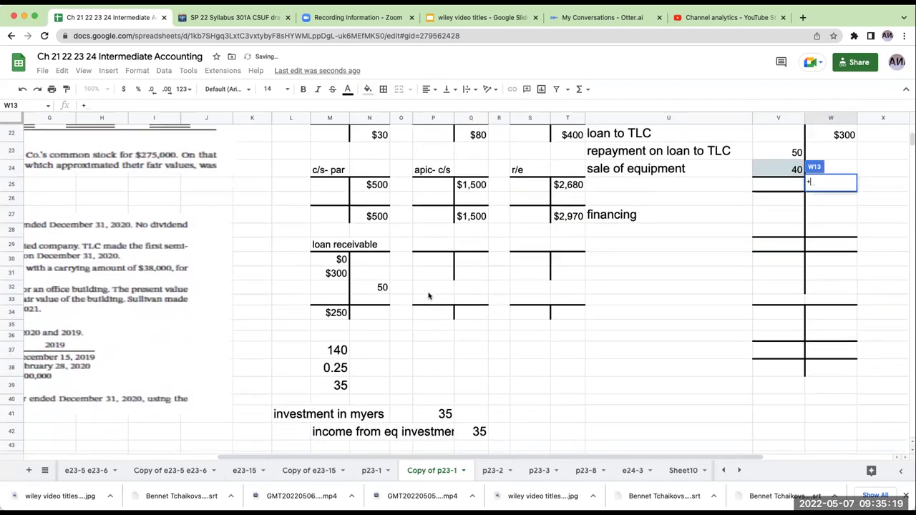
click(483, 353)
key(Return)
scroll(401, 358, up, 5)
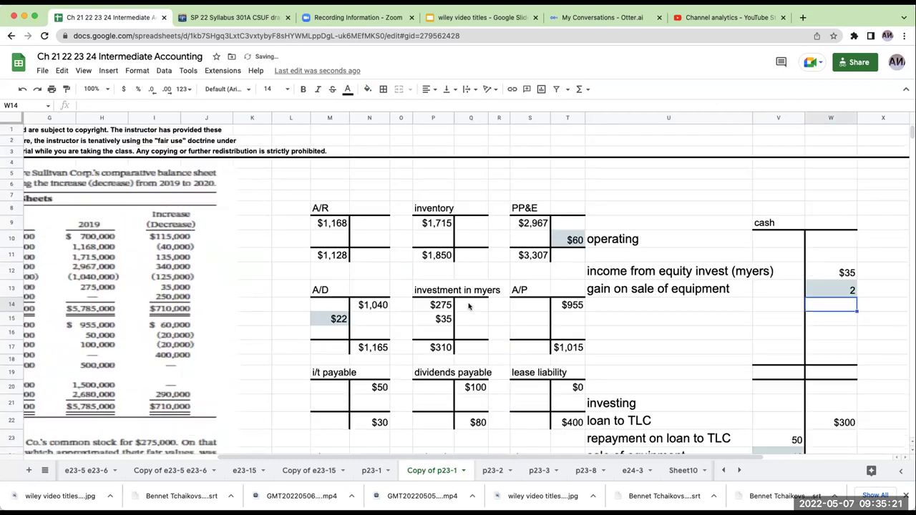
Read item 4 on the capital lease and label its journal entry "leased asset (right to use asset)" in B45 and "lease liability" in C46.
scroll(390, 413, down, 5)
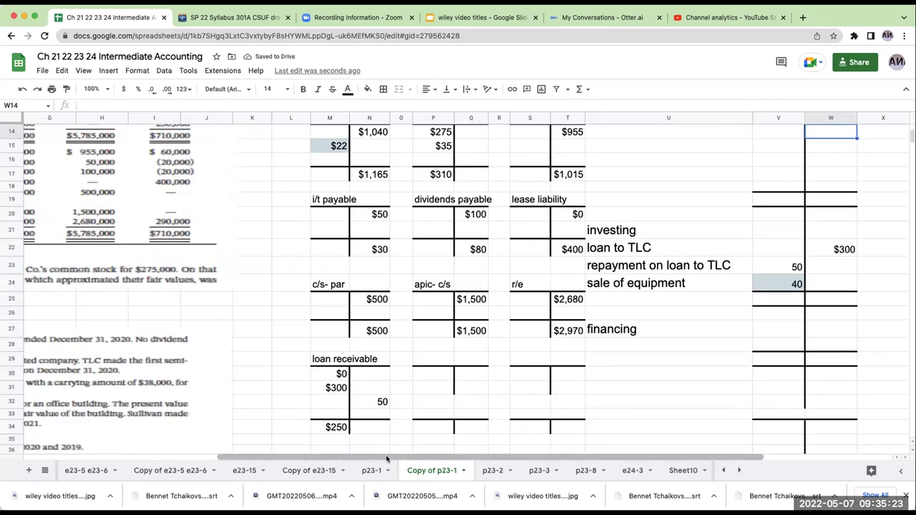
scroll(313, 330, left, 6)
scroll(312, 329, down, 2)
scroll(312, 330, down, 2)
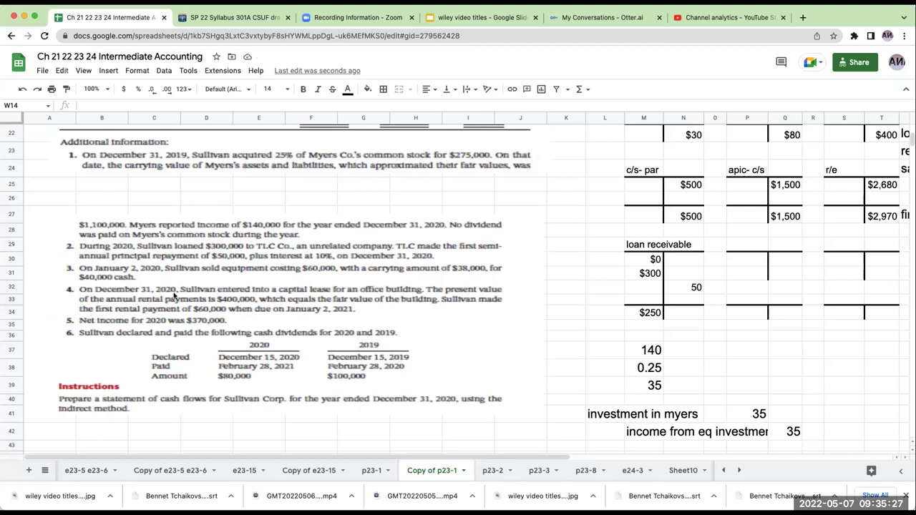
scroll(173, 297, down, 4)
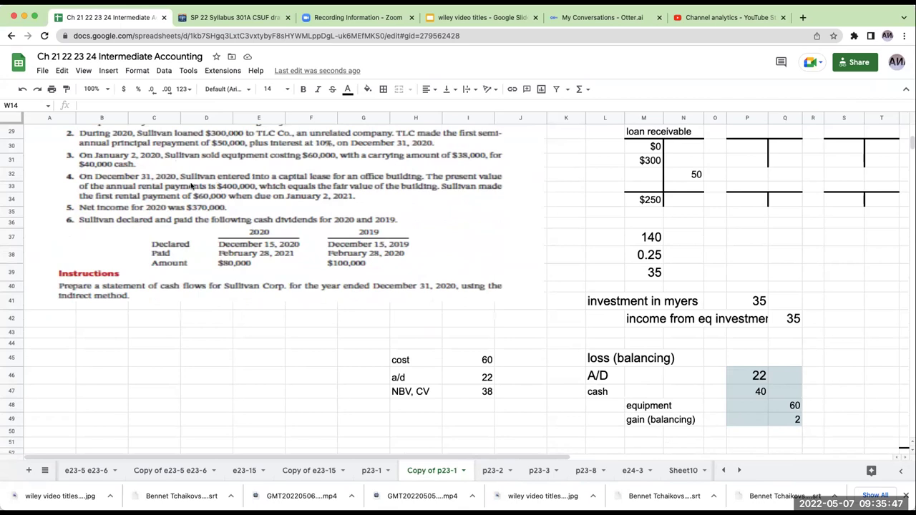
scroll(197, 189, up, 3)
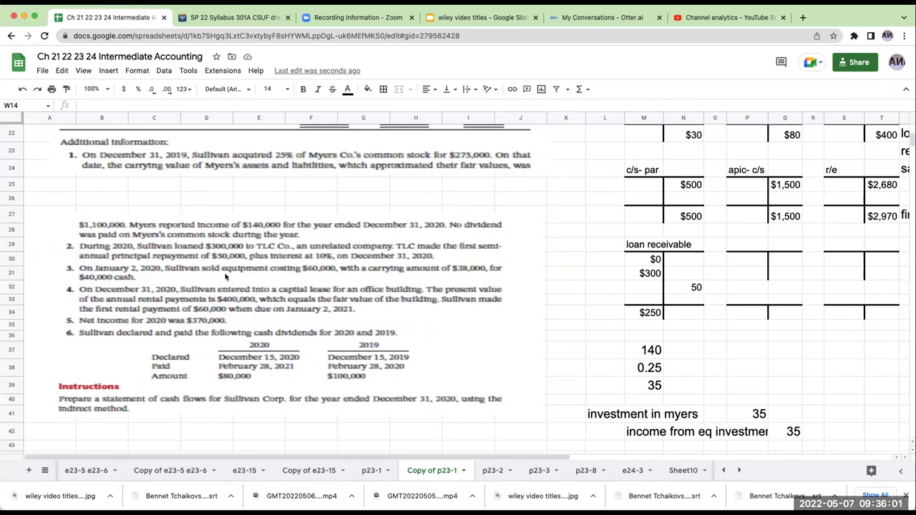
scroll(224, 277, down, 3)
click(107, 316)
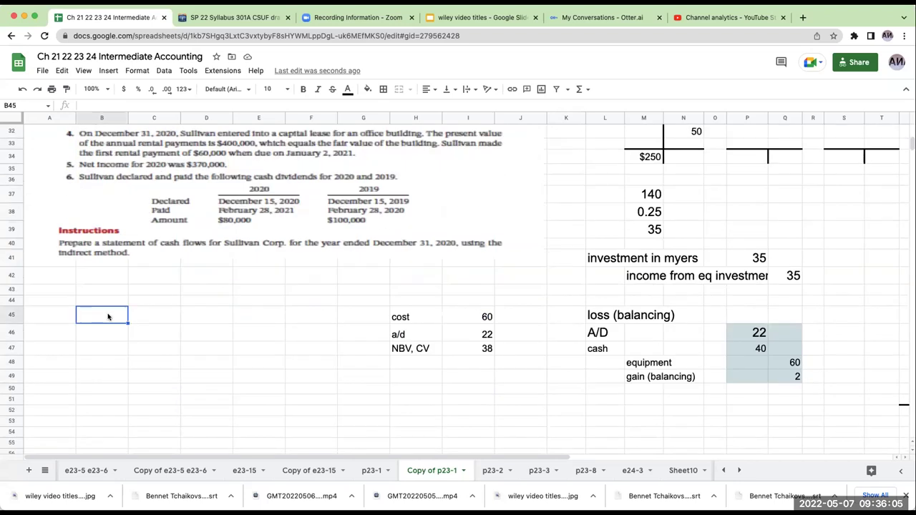
text(leased asset ()
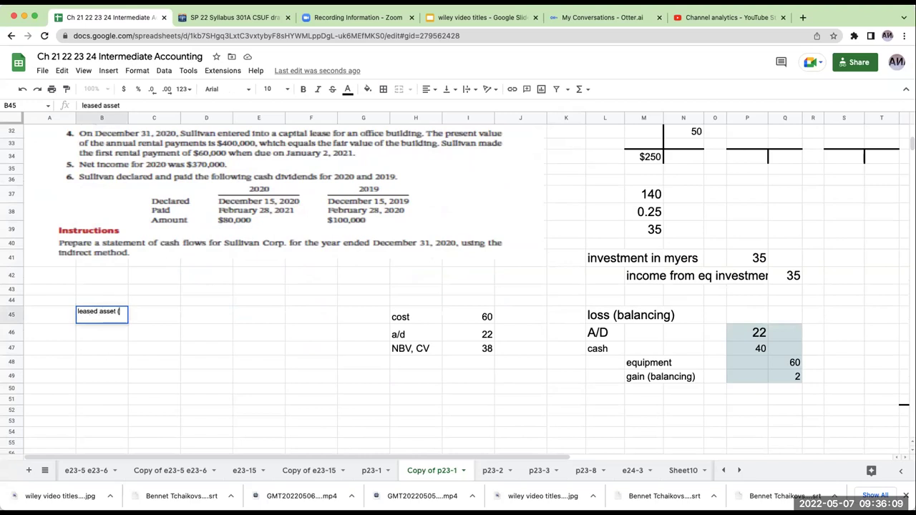
text(right to )
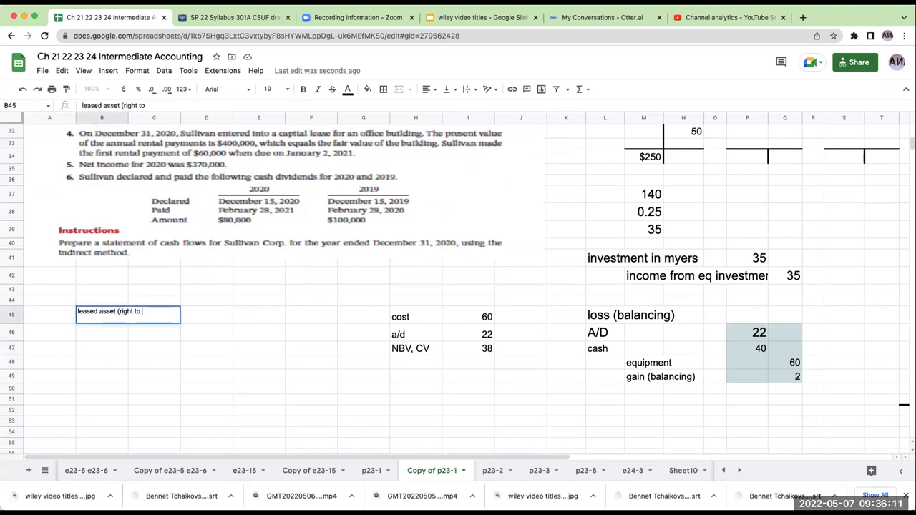
text(use asset))
click(154, 332)
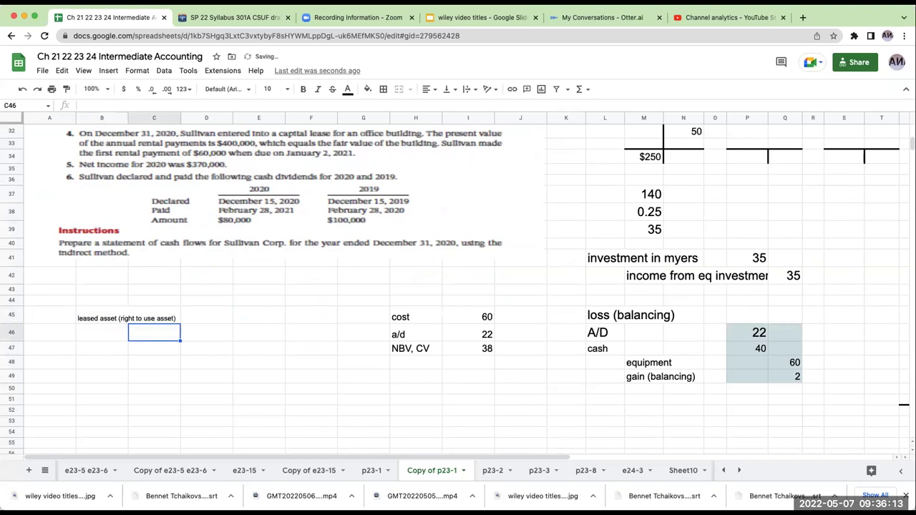
text(lease lia)
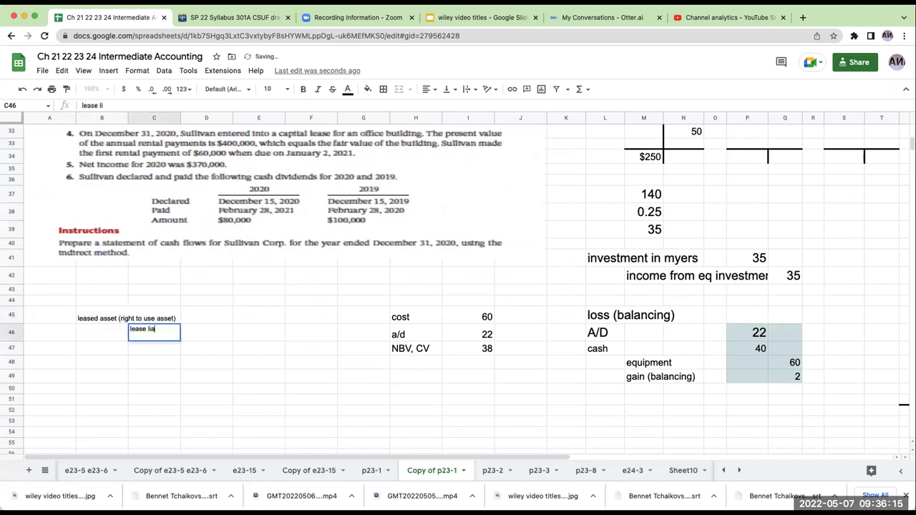
text(bility)
key(Return)
Enter the lease entry's amounts: a 400 debit in E45 and a 400 credit in F46.
key(Up)
key(Right)
key(Right)
key(Right)
key(Up)
text(400)
key(Return)
key(Right)
text(400)
key(Return)
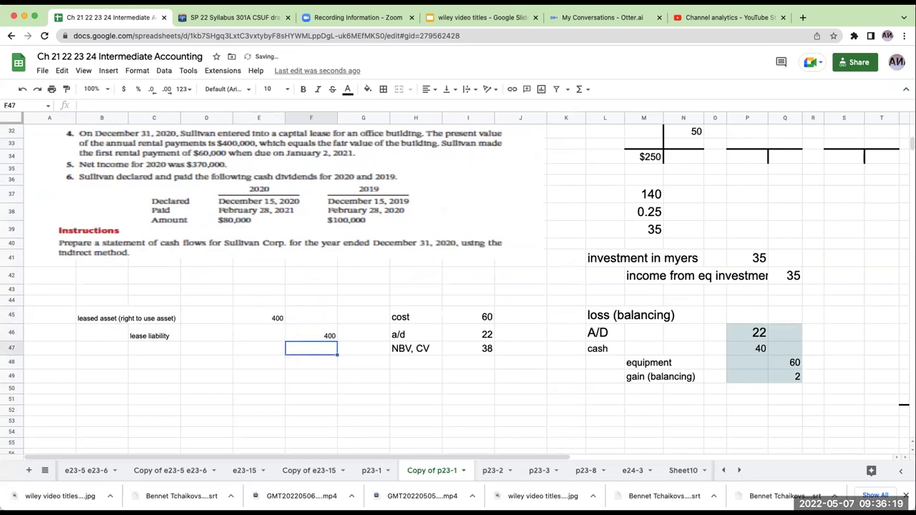
Set the font size of the lease journal entry range B44:G51 to 18.
drag(102, 301, 358, 401)
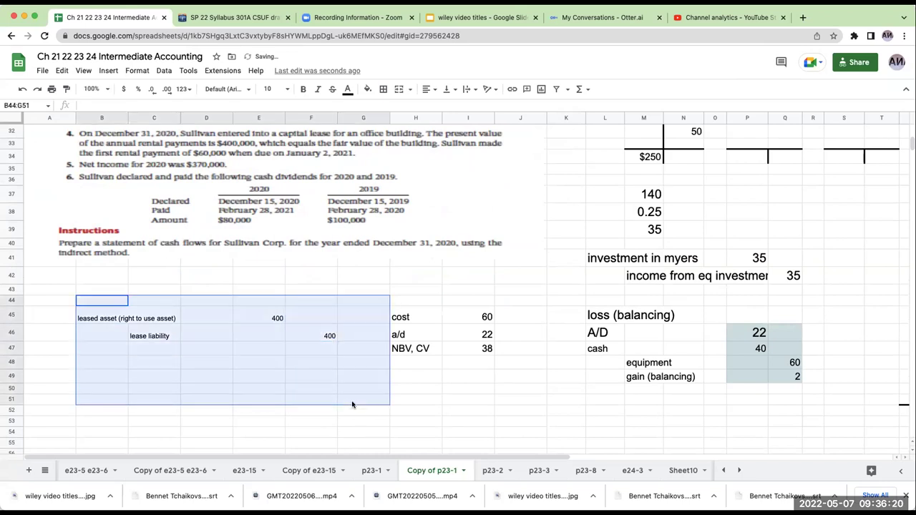
click(267, 89)
click(269, 241)
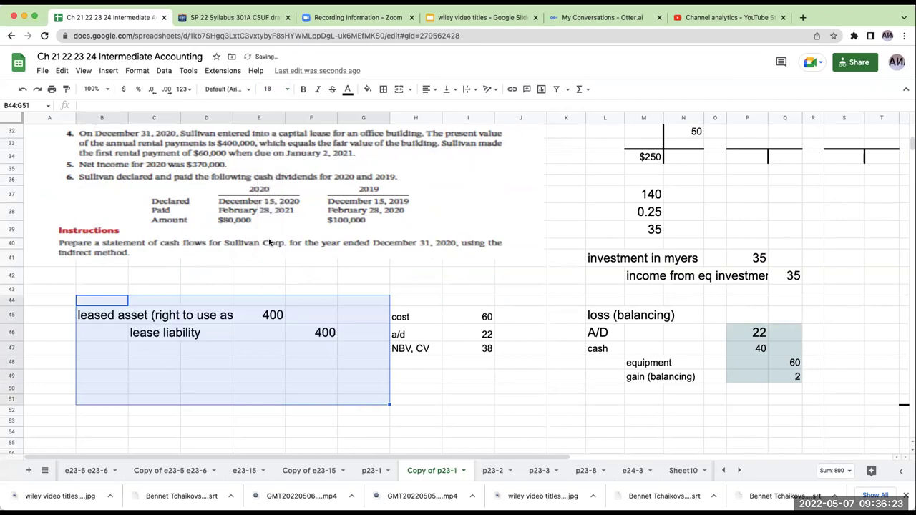
Post the lease liability credit of 400 to the lease liability T-account in T21.
click(299, 338)
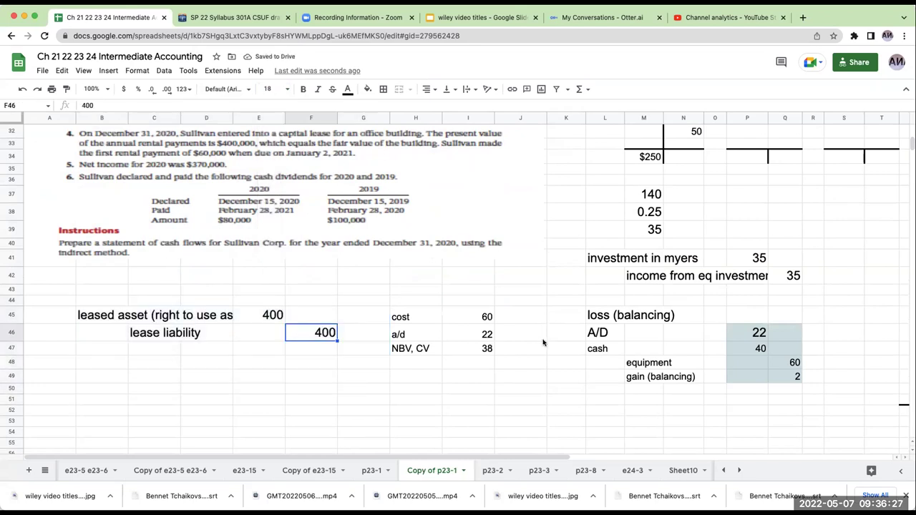
scroll(543, 343, up, 1)
scroll(542, 345, up, 5)
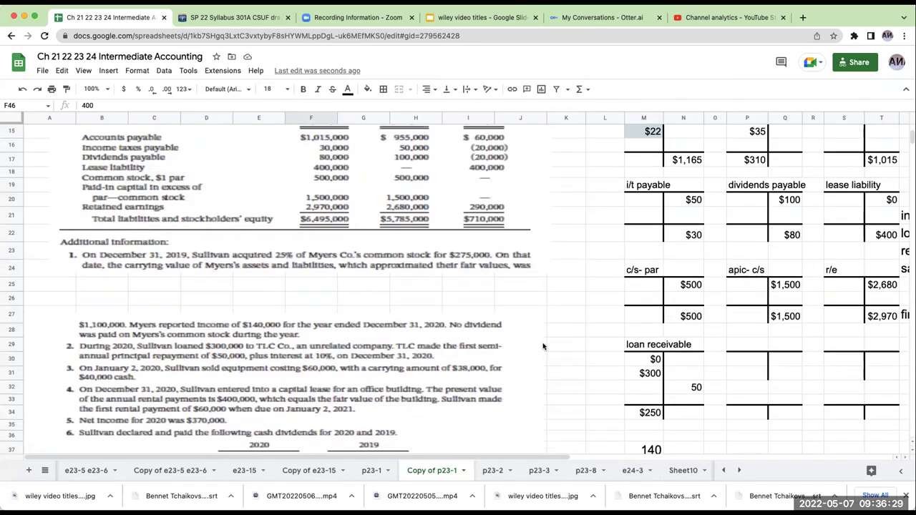
scroll(542, 346, up, 1)
click(881, 263)
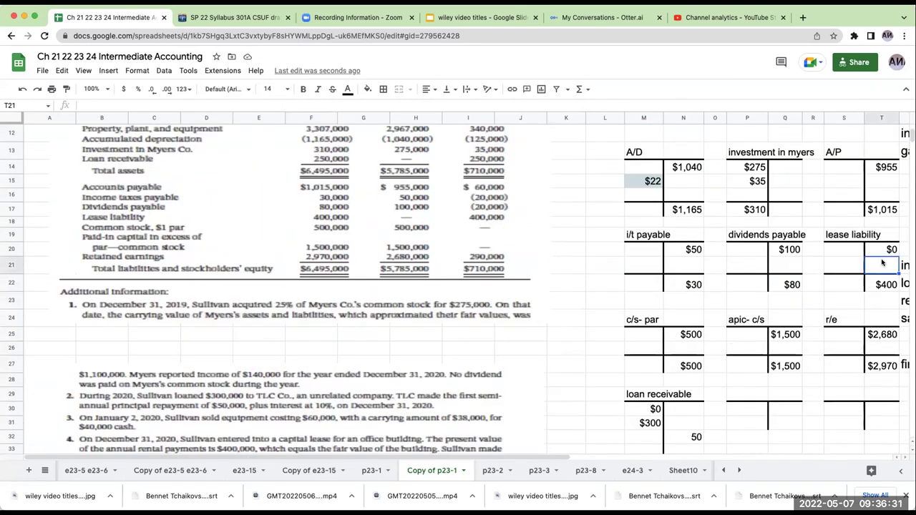
text(400)
key(Return)
Go to the empty debit cell S10 of the PP&E T-account to post the leased asset.
key(Up)
key(Right)
key(Up)
key(Up)
key(Left)
key(Left)
key(Up)
key(Up)
key(Up)
key(Up)
key(Up)
key(Up)
key(Up)
key(Up)
key(Up)
key(Up)
key(Up)
key(Up)
key(Up)
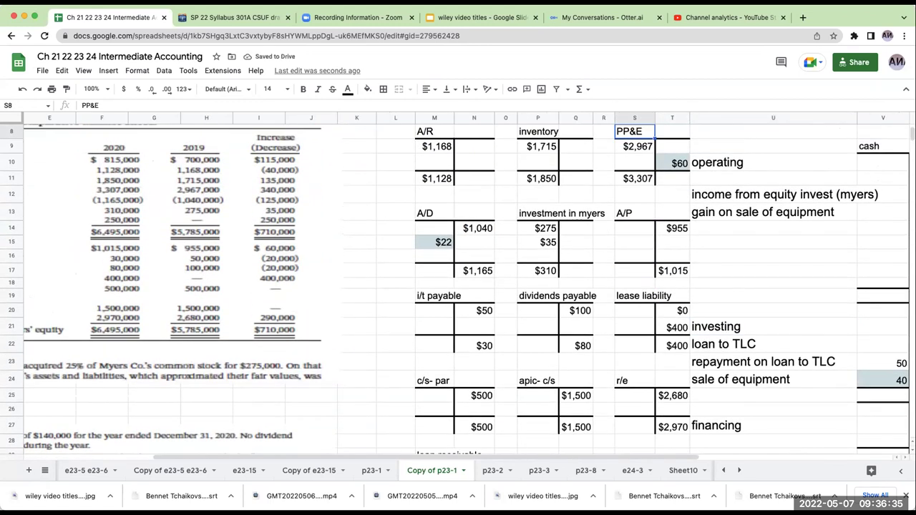
key(Down)
key(Down)
key(Down)
key(Down)
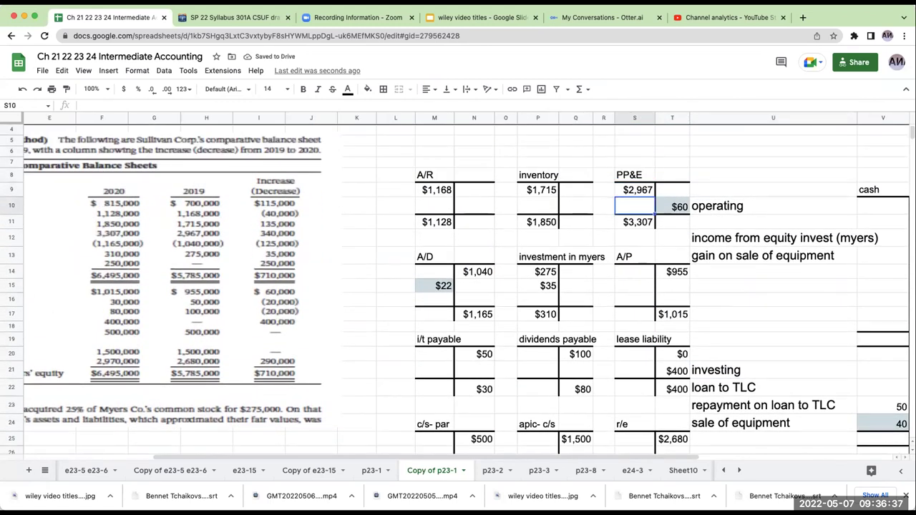
Record the leased building as a 400 debit in the PP&E T-account, checking it against the lease liability credit.
text(400)
key(Return)
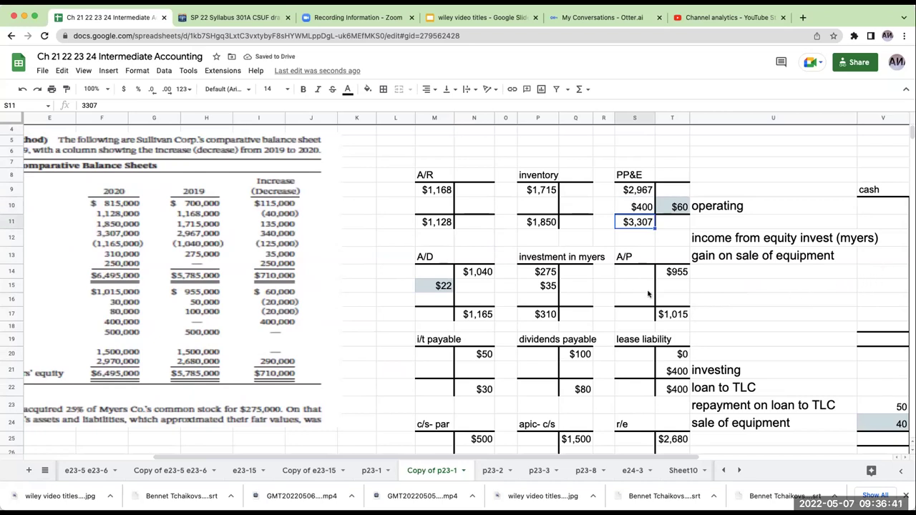
scroll(648, 294, down, 2)
click(639, 149)
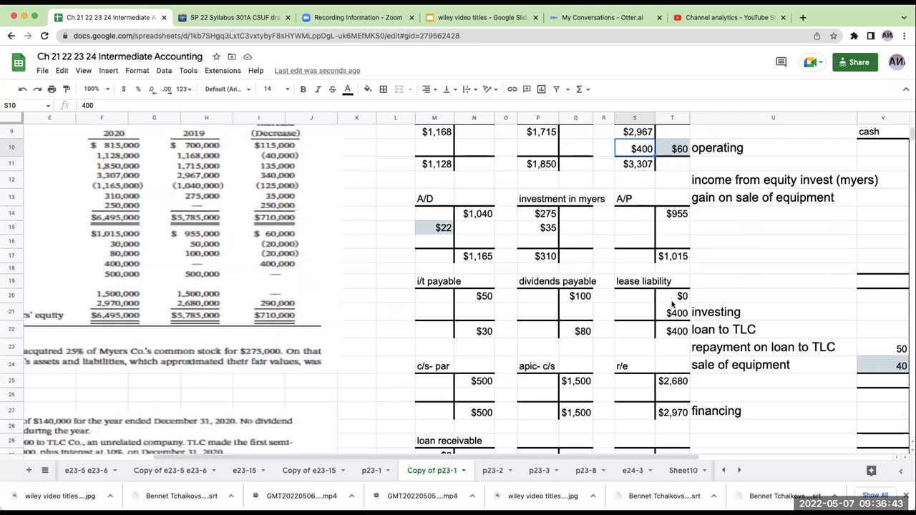
click(672, 301)
click(672, 312)
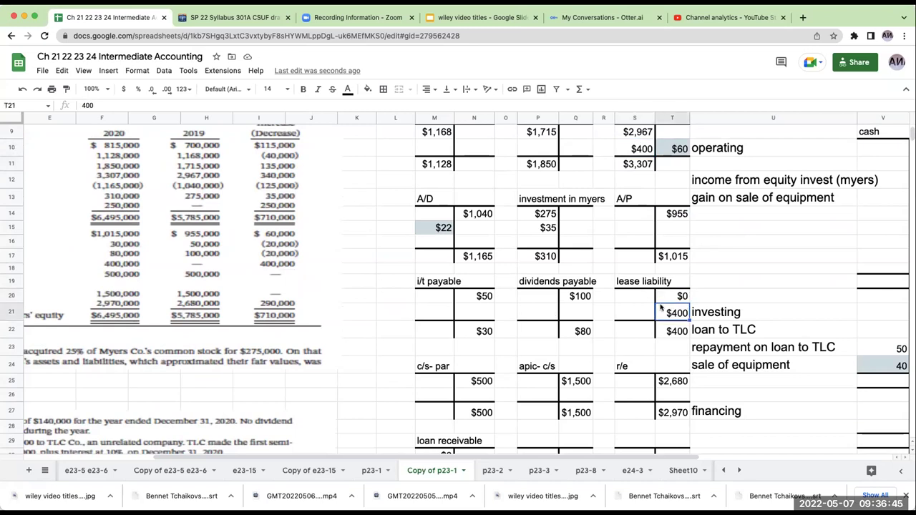
Add the note "entered into a 400K capital lease" beneath the non-cash transactions heading.
scroll(660, 310, down, 8)
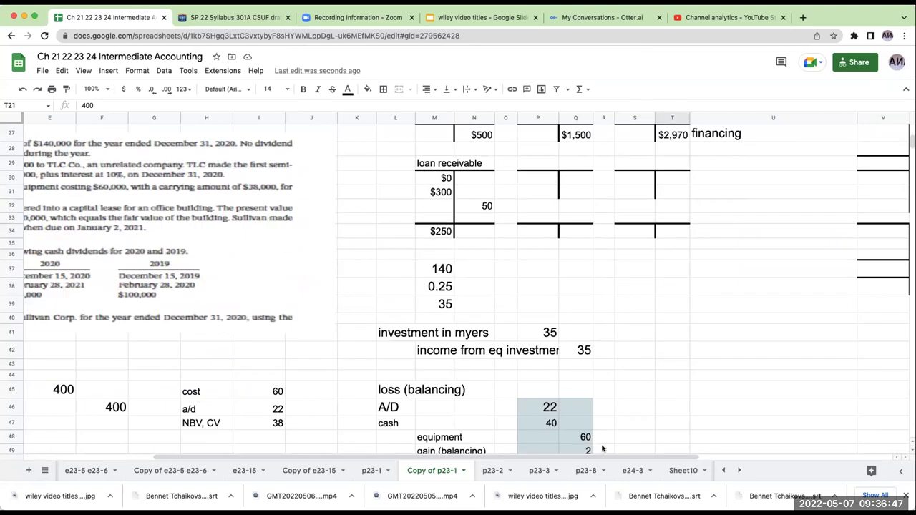
scroll(686, 470, right, 5)
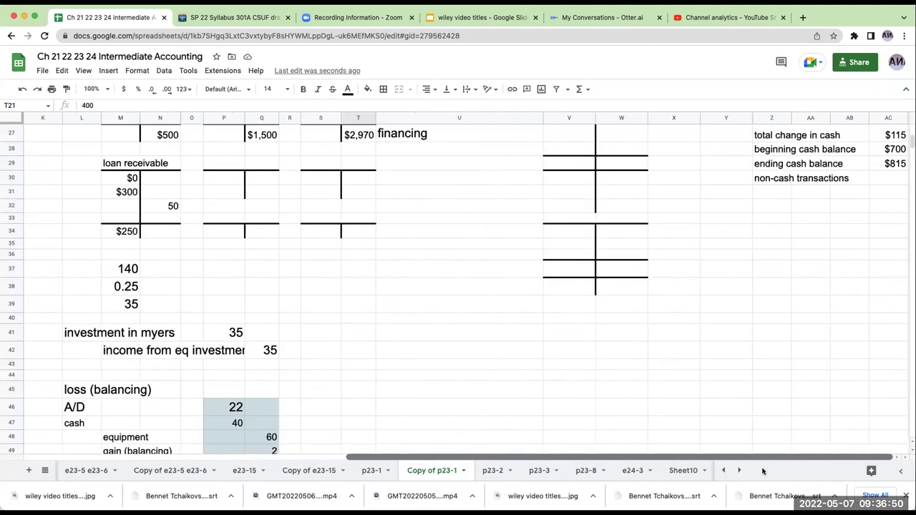
click(773, 198)
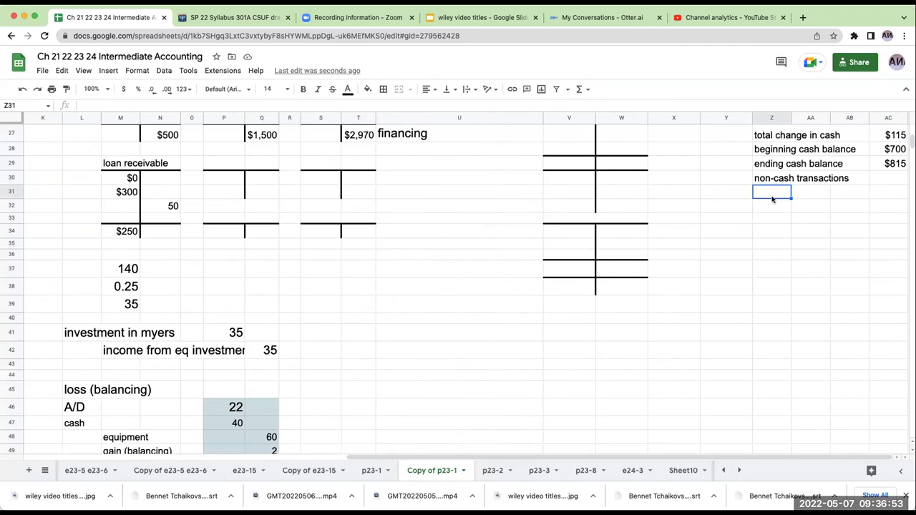
text(entered into a 400K )
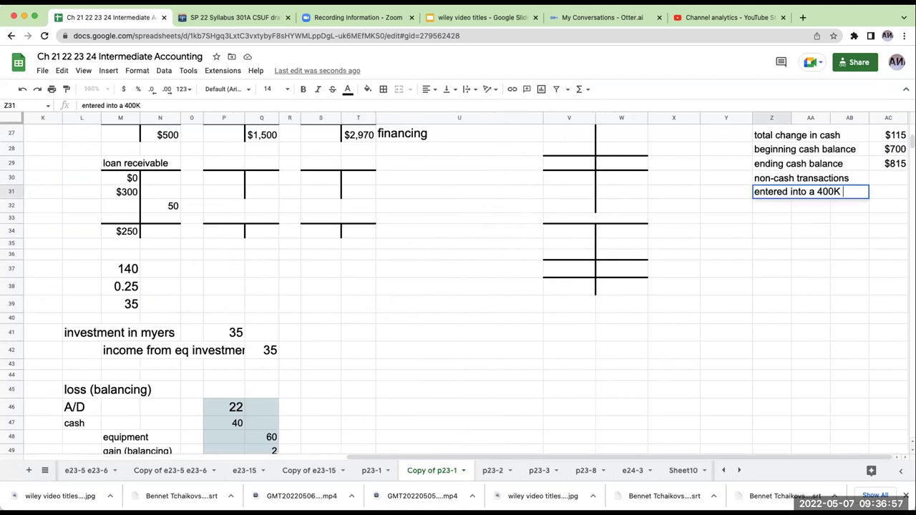
text(capital lease)
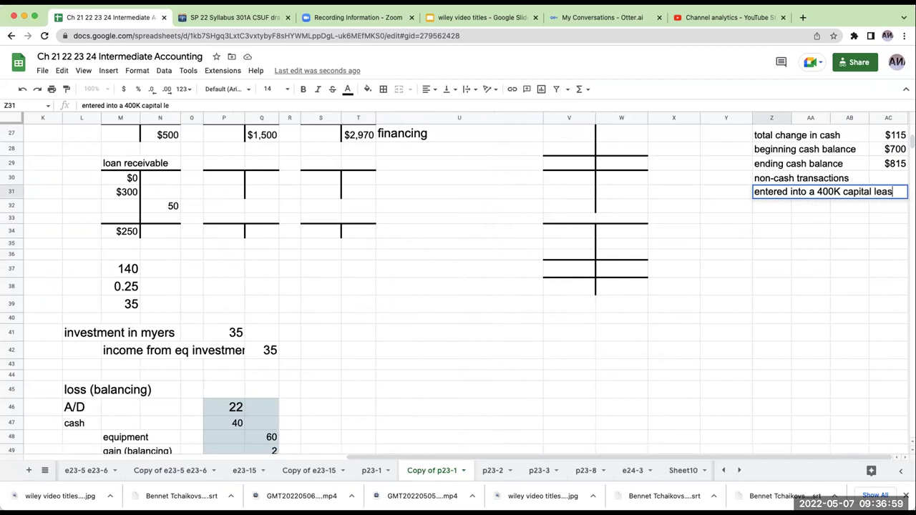
key(Return)
Record the 2020 net income from the problem text as a 370 credit in the r/e T-account.
key(Left)
key(Left)
key(Left)
key(Left)
key(Left)
key(Left)
key(Left)
key(Left)
key(Left)
key(Left)
key(Left)
key(Left)
key(Left)
key(Left)
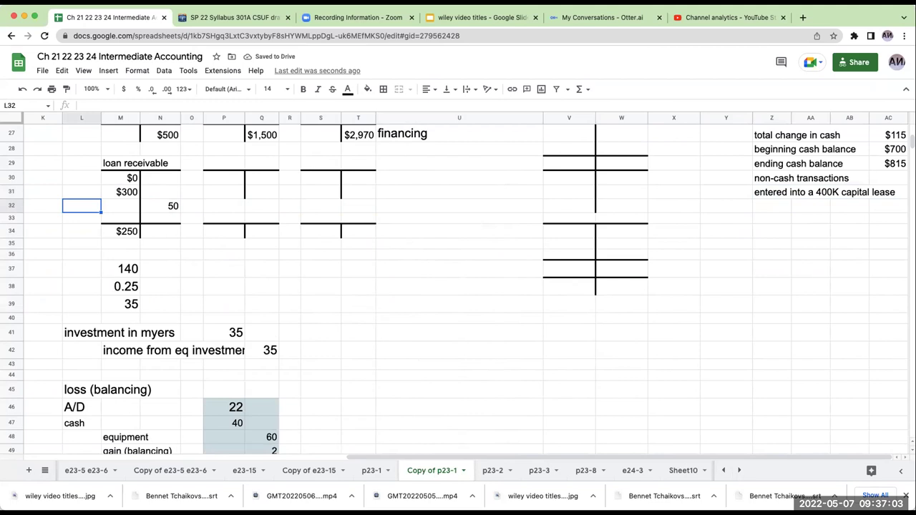
key(Left)
key(Left)
key(Left)
key(Left)
key(Left)
key(Left)
key(Left)
key(Left)
key(Left)
key(Left)
key(Left)
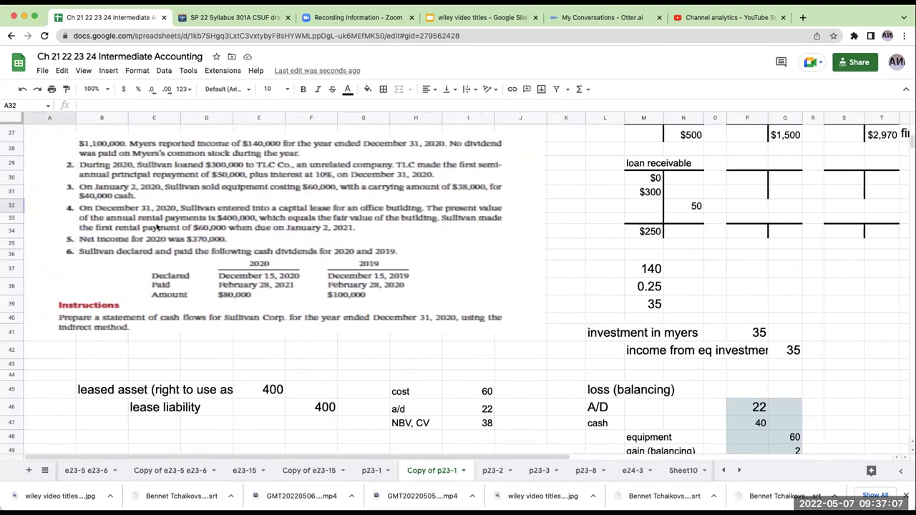
click(805, 245)
key(Up)
key(Up)
key(Up)
key(Up)
key(Up)
key(Up)
key(Up)
key(Up)
key(Up)
key(Up)
key(Up)
key(Up)
key(Up)
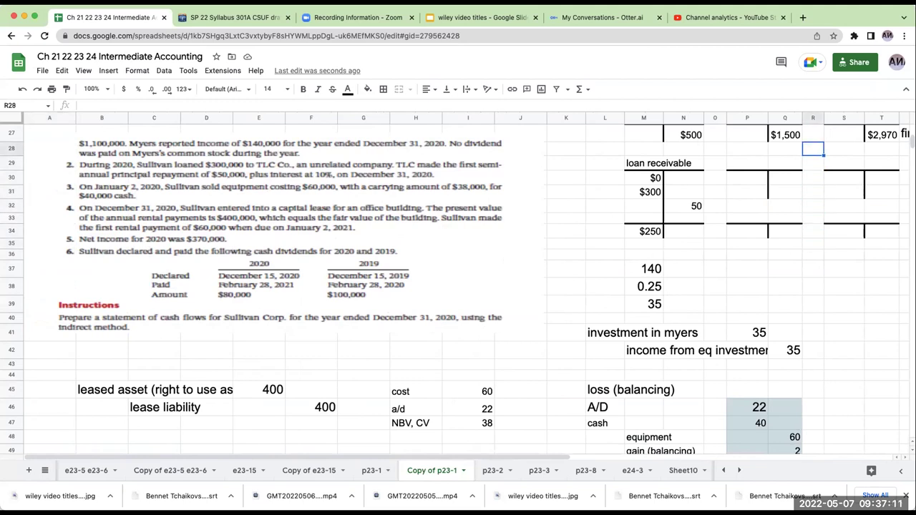
key(Right)
key(Right)
key(Right)
key(Left)
key(Down)
key(Down)
key(Down)
key(Down)
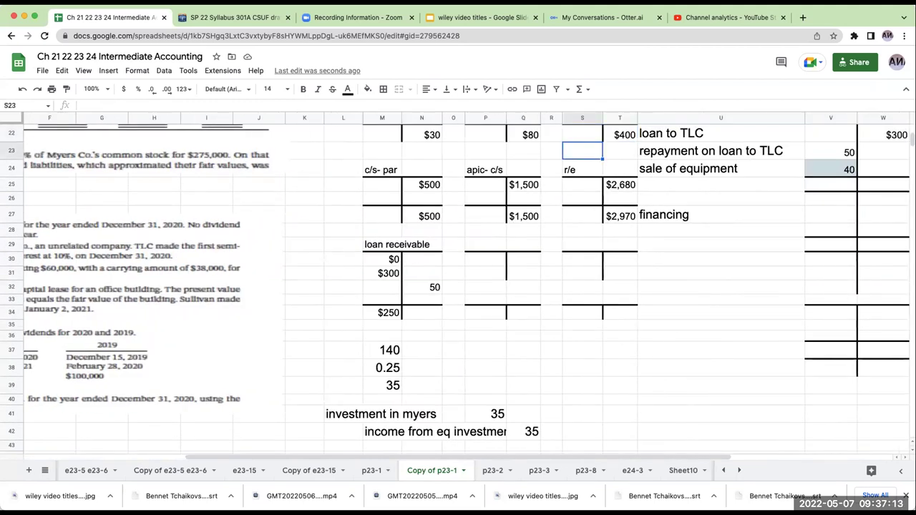
key(Return)
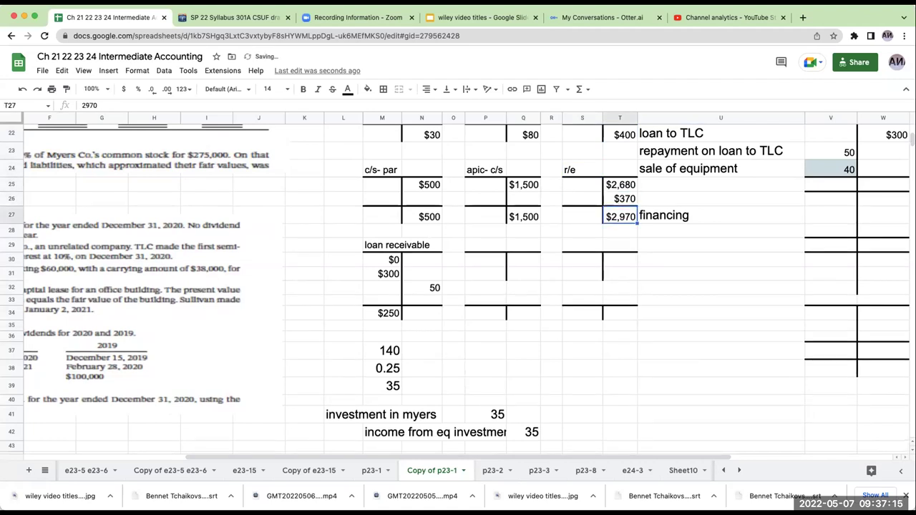
Add a "net income" line under operating in the cash account, with its debit linked to the 370 in r/e.
scroll(832, 277, up, 5)
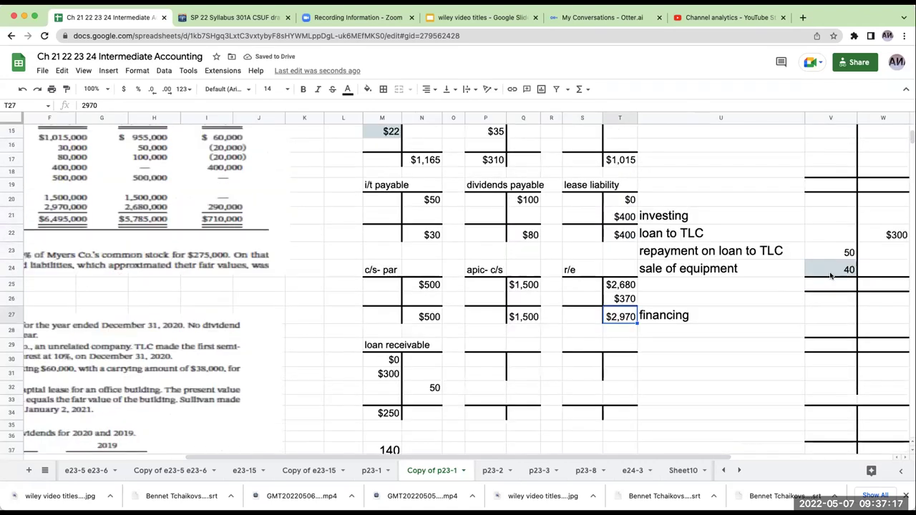
click(692, 180)
text(net income)
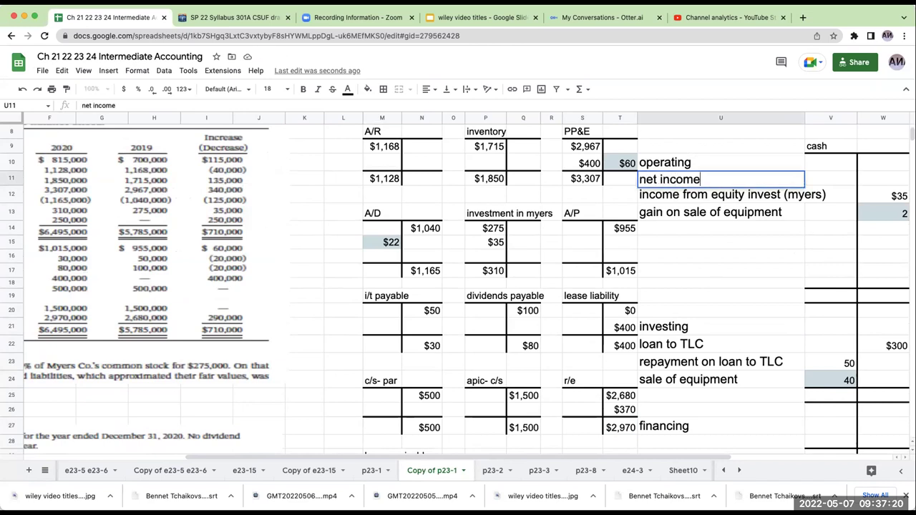
key(Tab)
text(=)
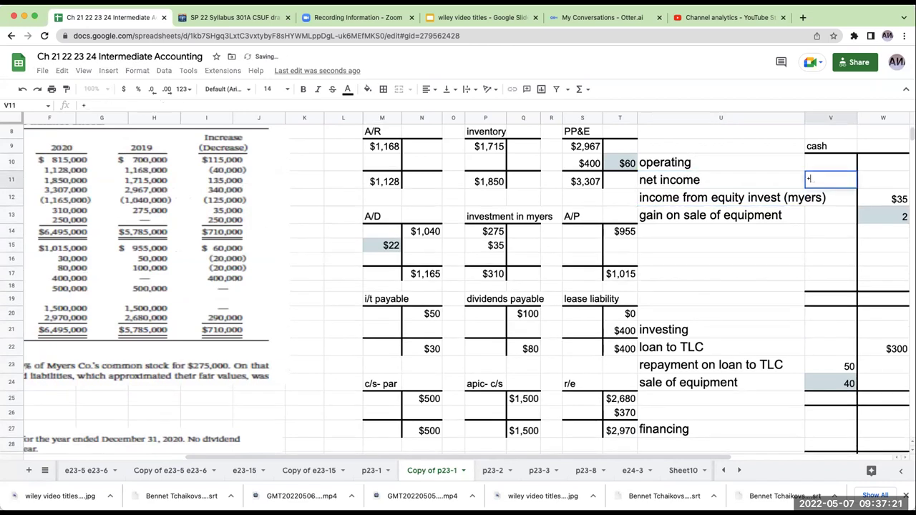
click(615, 412)
key(Return)
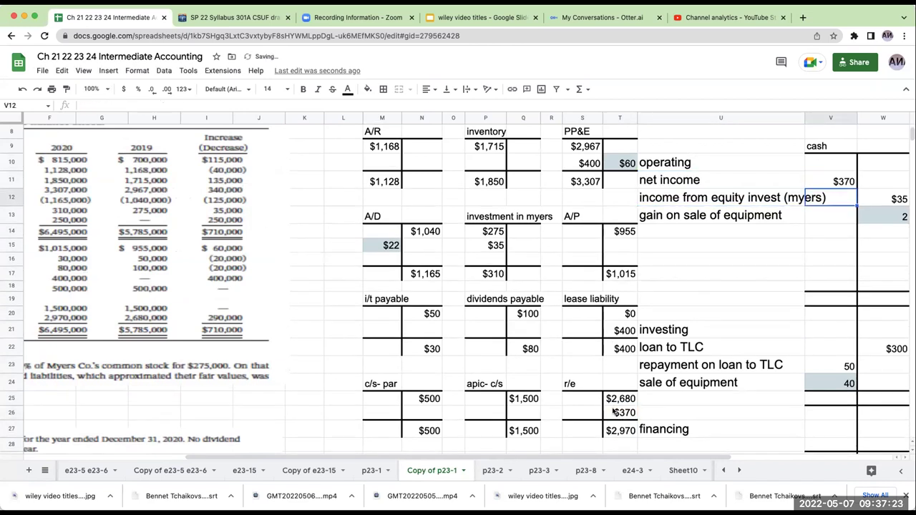
Enter the heading "declare a dividend" in B49, below the lease journal entry.
scroll(614, 411, down, 5)
drag(573, 458, 415, 458)
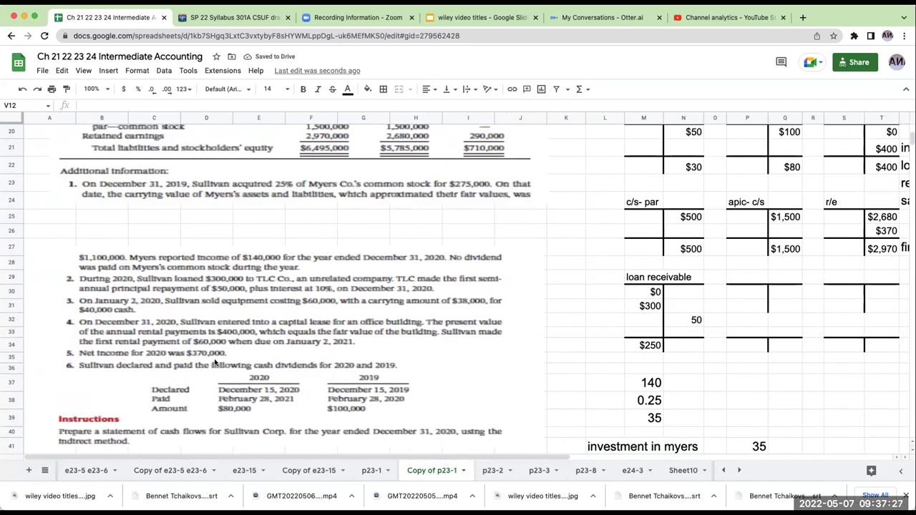
scroll(345, 337, down, 3)
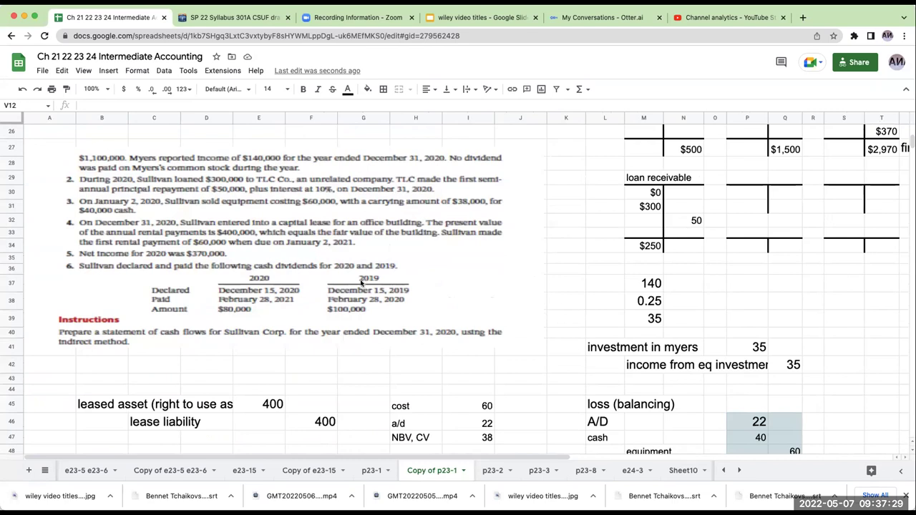
scroll(367, 292, down, 3)
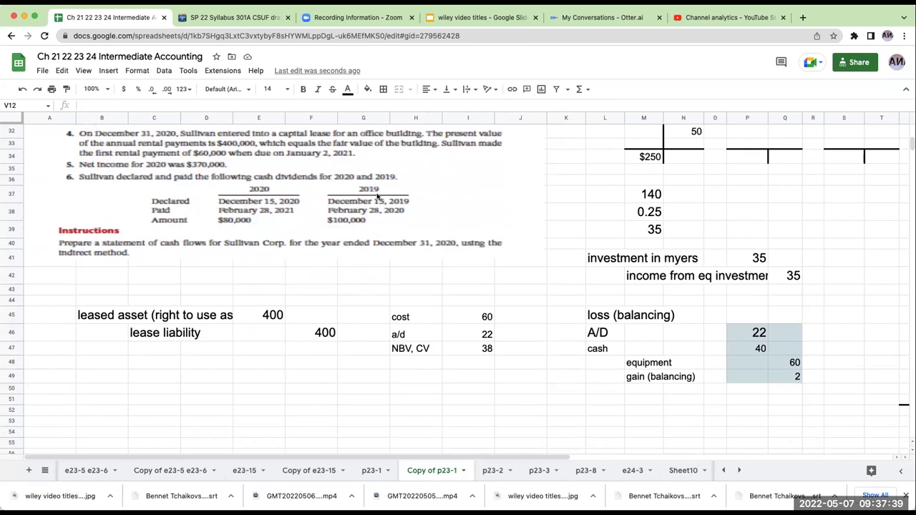
click(104, 381)
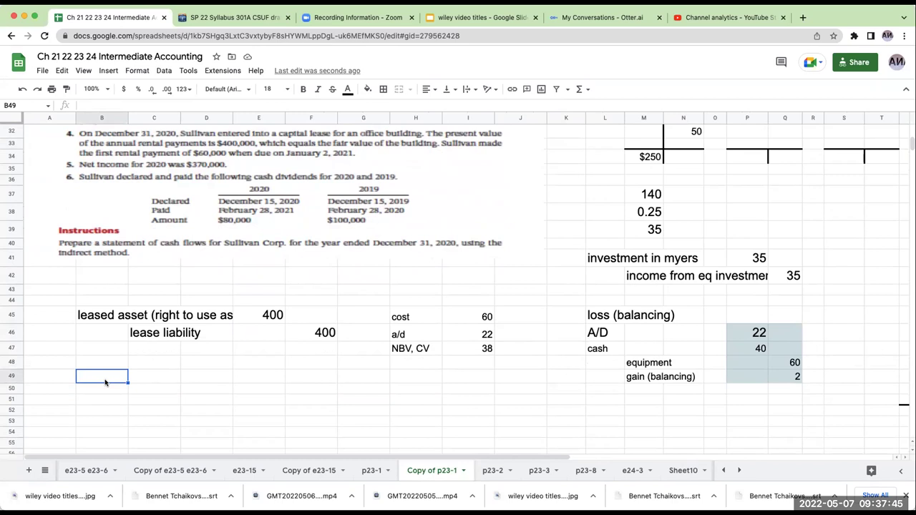
text(declare a dividend)
key(Return)
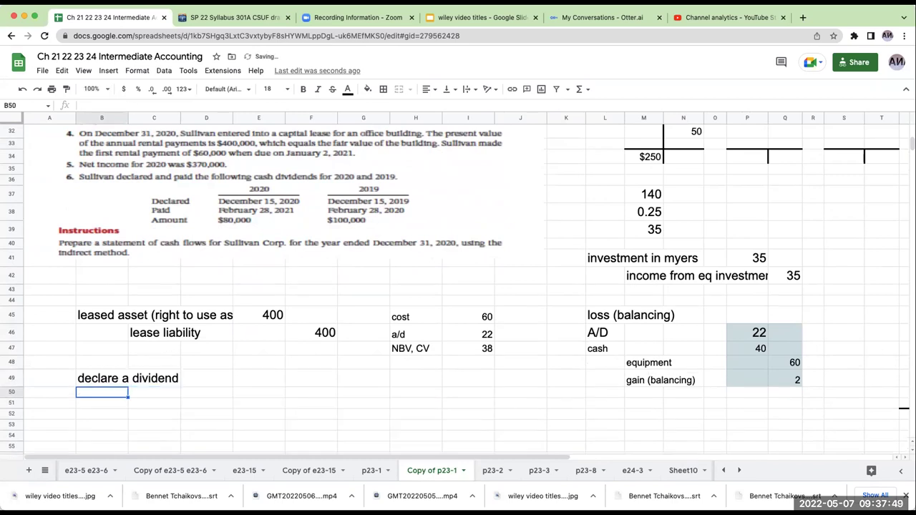
Enter the declaration entry's accounts beneath the heading: "dividends" in B51 and an indented "dividends payable" in C52.
key(Return)
text(dei)
key(BackSpace)
key(BackSpace)
text(ividends)
key(Tab)
key(Down)
text(p)
text(ividends payable)
key(Return)
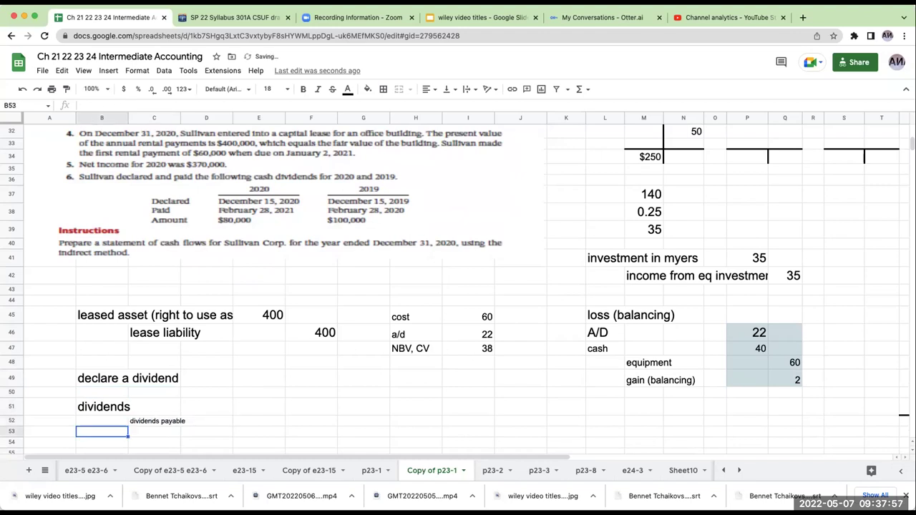
key(Down)
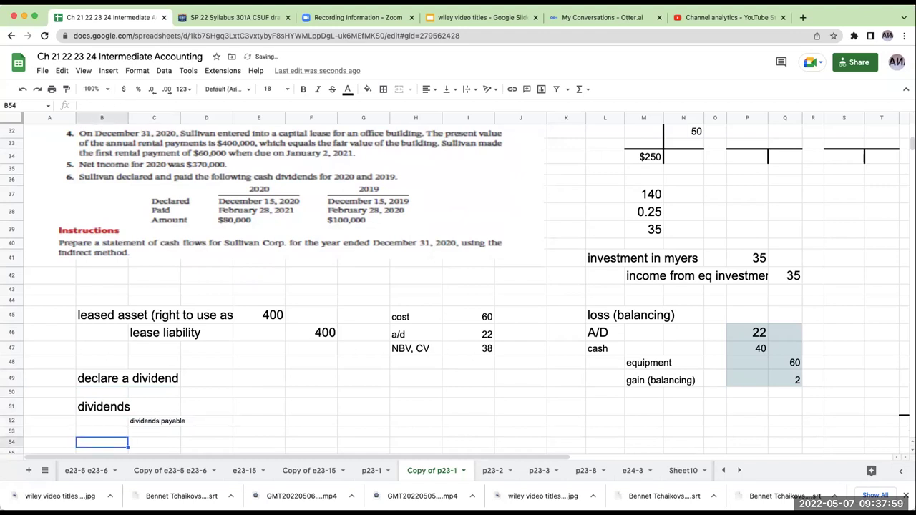
Date the dividend declaration 12/15/19 in A51 and the dividend payment 2/28/20 in A54.
key(Left)
key(Up)
key(Up)
key(Up)
text(12/15/11)
key(BackSpace)
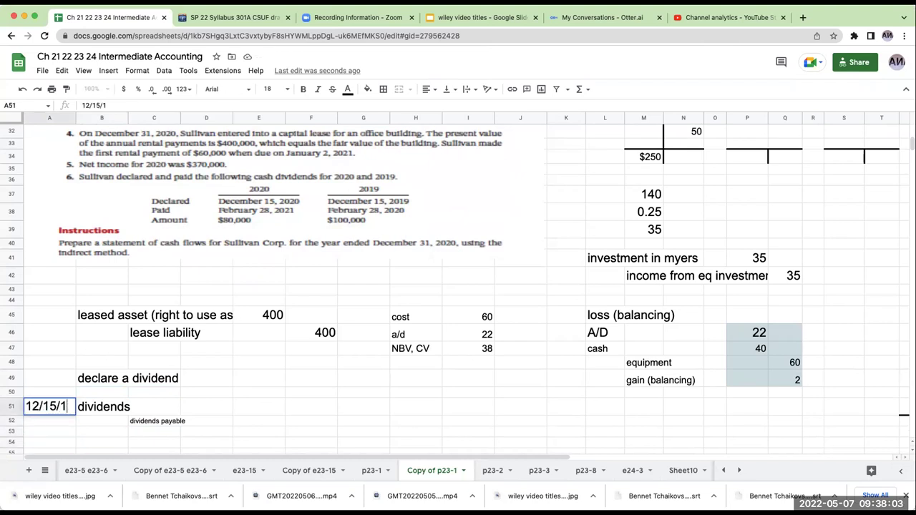
text(9)
key(Return)
key(Down)
key(Down)
text(2/28/20)
key(Tab)
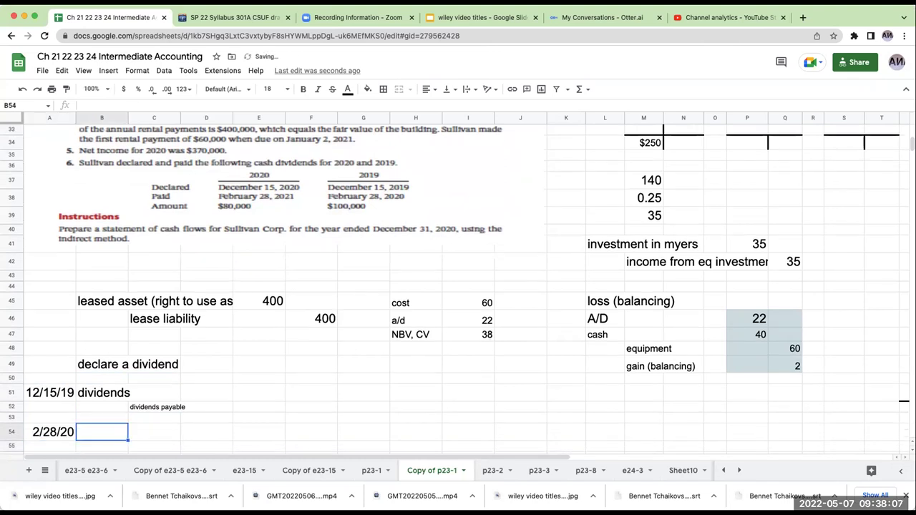
Enter the 2/28/20 payment entry's accounts: dividends payable in B54 and an indented "cash" in C55.
text(+)
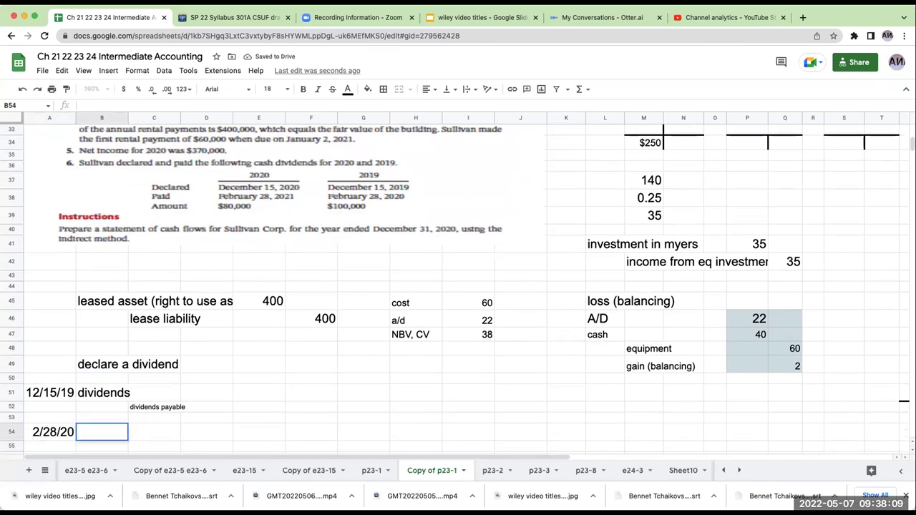
key(Right)
key(Up)
key(Up)
key(Return)
key(Right)
text(cash)
key(Return)
Enter 100 as both the debit and the credit amount in the dividend declaration and payment entries.
key(Right)
key(Up)
key(Right)
key(Up)
key(Left)
key(Up)
key(Up)
key(Up)
text(100)
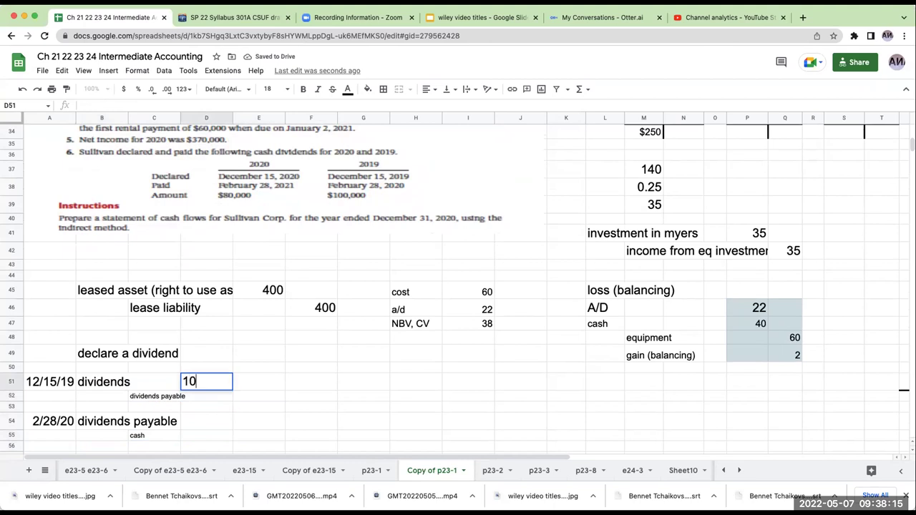
key(Return)
key(Right)
text(100)
key(Return)
key(Left)
key(Down)
text(100)
key(Return)
key(Right)
text(100)
key(Return)
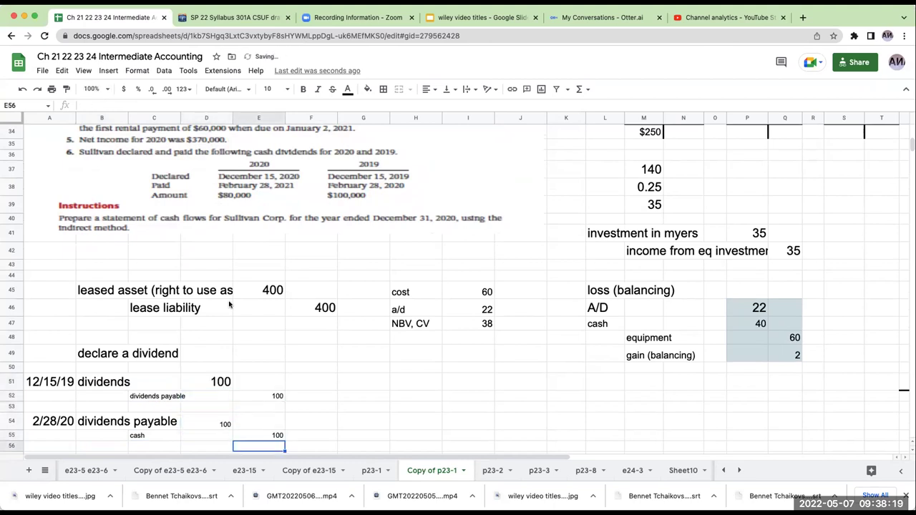
Set the font size of the dividend journal entries in A49:F56 to 18.
drag(35, 352, 300, 450)
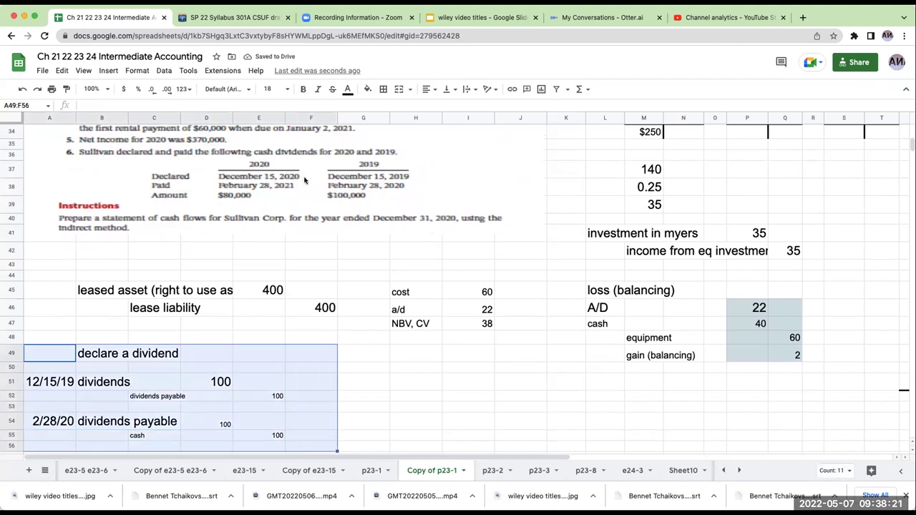
click(270, 89)
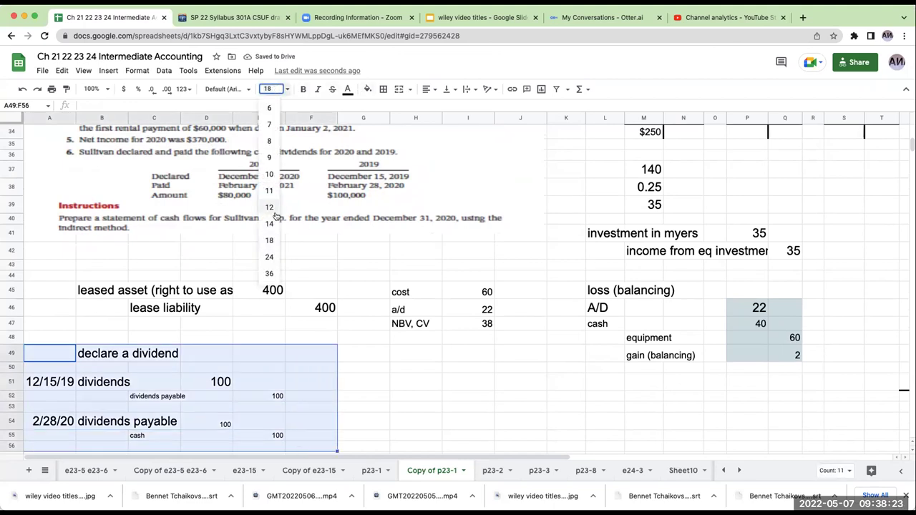
click(270, 240)
click(415, 354)
drag(286, 420, 276, 442)
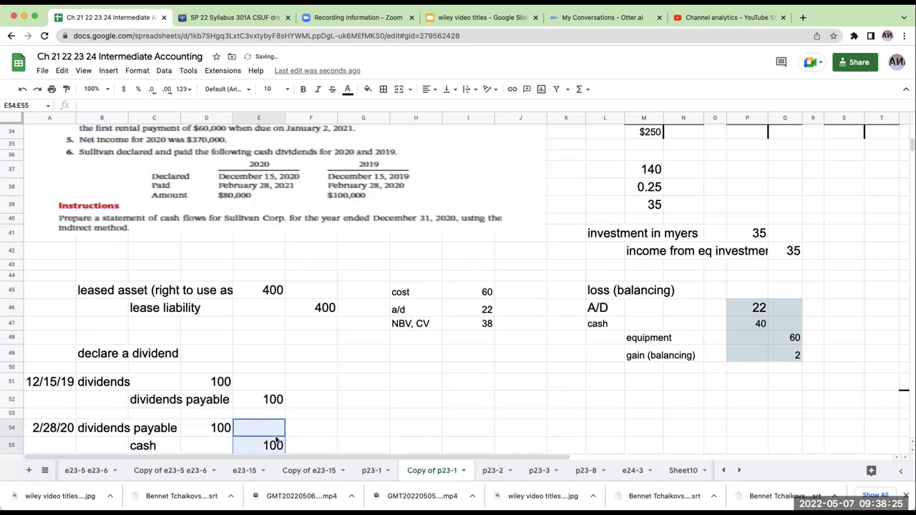
click(281, 447)
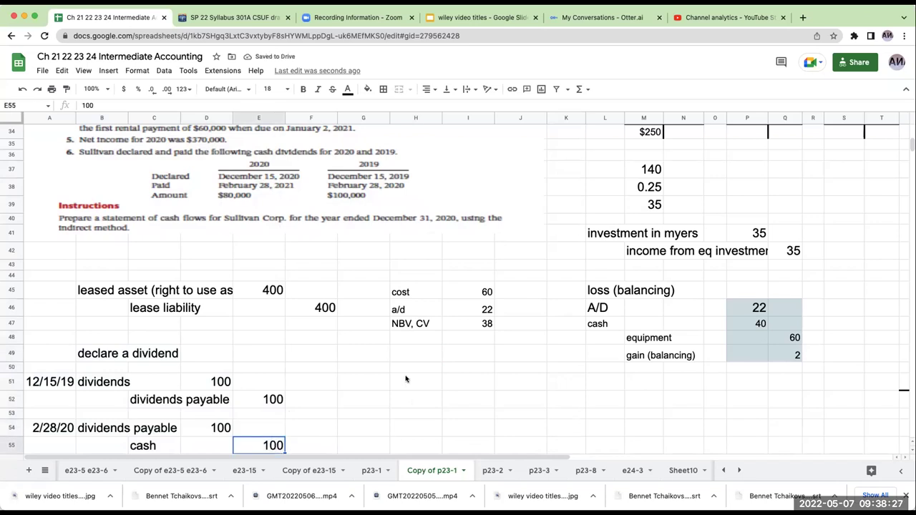
Post the 2/28/20 dividend payment as a debit of 100 in P21 of the dividends payable T-account.
scroll(405, 380, down, 5)
click(190, 253)
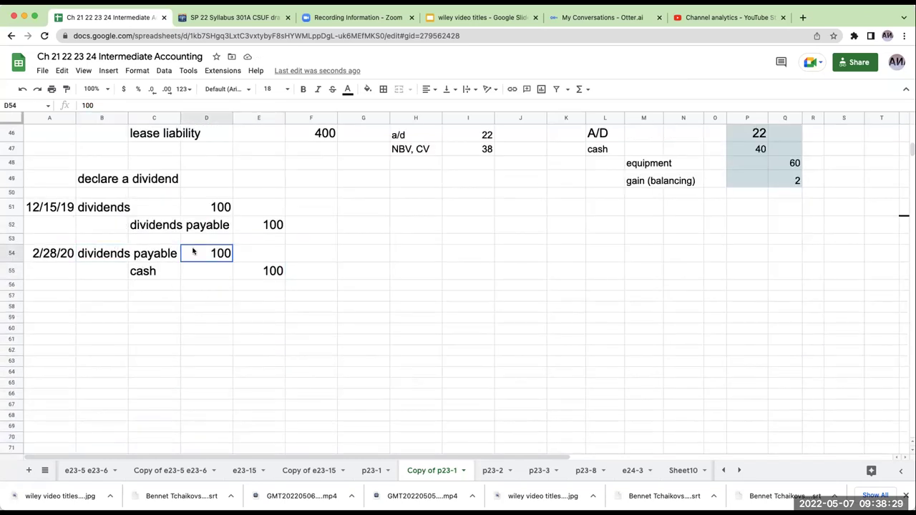
scroll(440, 270, up, 10)
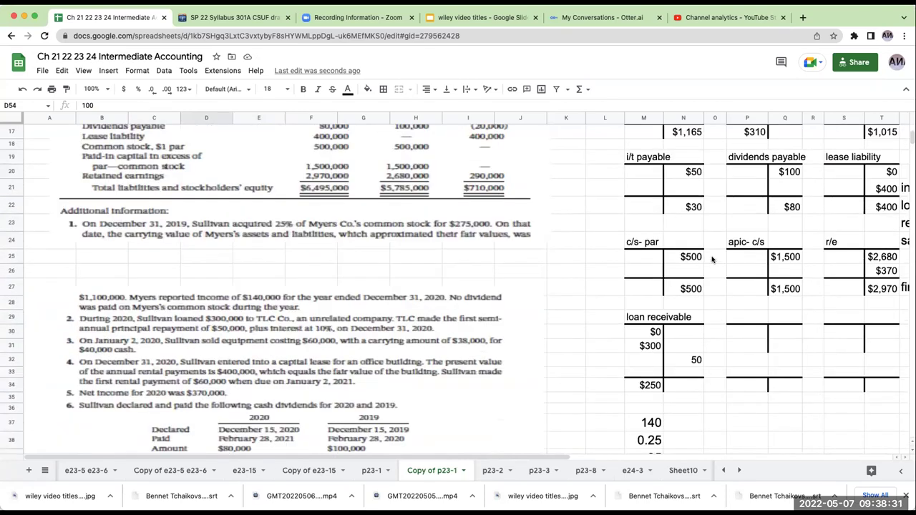
scroll(634, 276, up, 1)
click(753, 210)
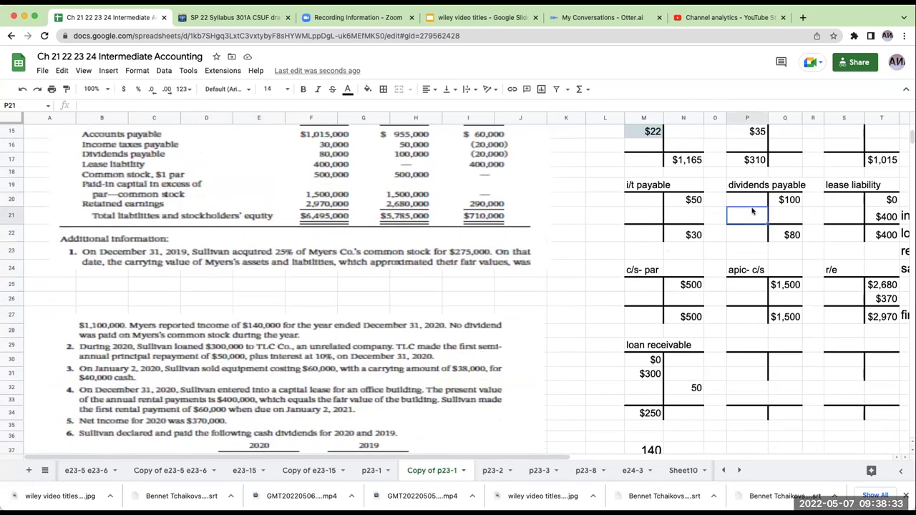
text(100)
key(Return)
Label U28 under financing in the cash T-account "payment of a dividend".
key(Up)
key(Right)
key(Right)
key(Right)
key(Right)
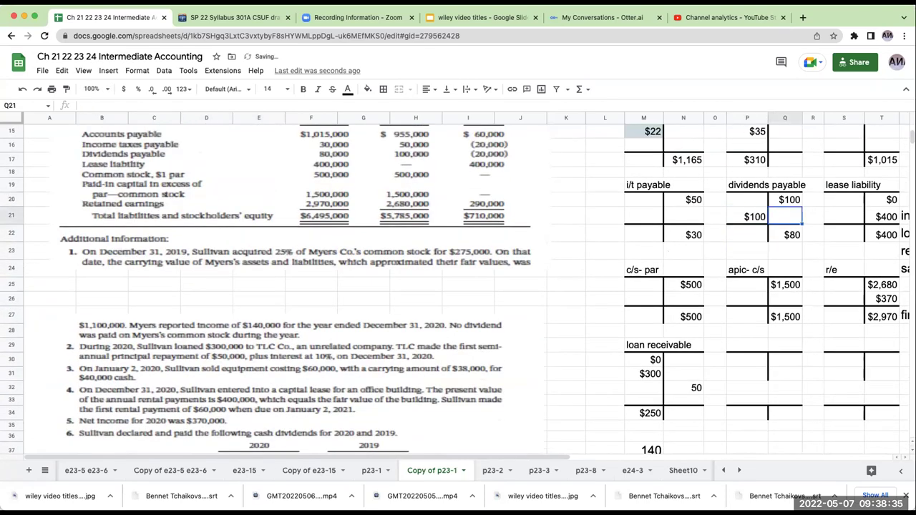
key(Right)
key(Right)
key(Right)
key(Right)
key(Down)
key(Down)
key(Down)
key(Down)
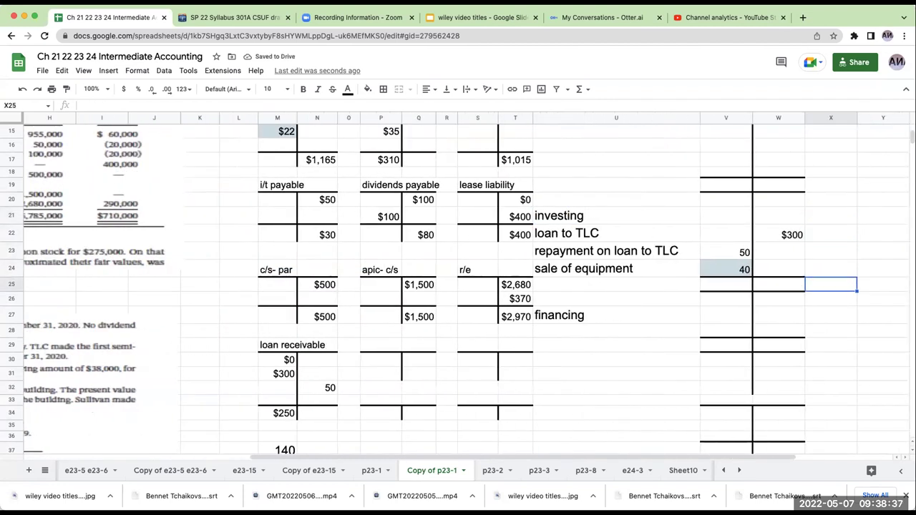
key(Left)
key(Left)
key(Left)
key(Down)
key(Down)
key(Down)
text(p)
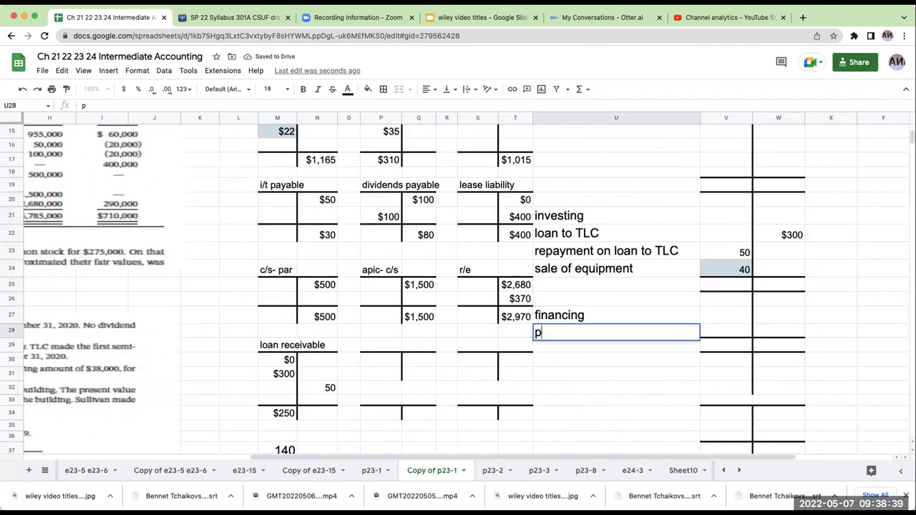
text(ayment of a div)
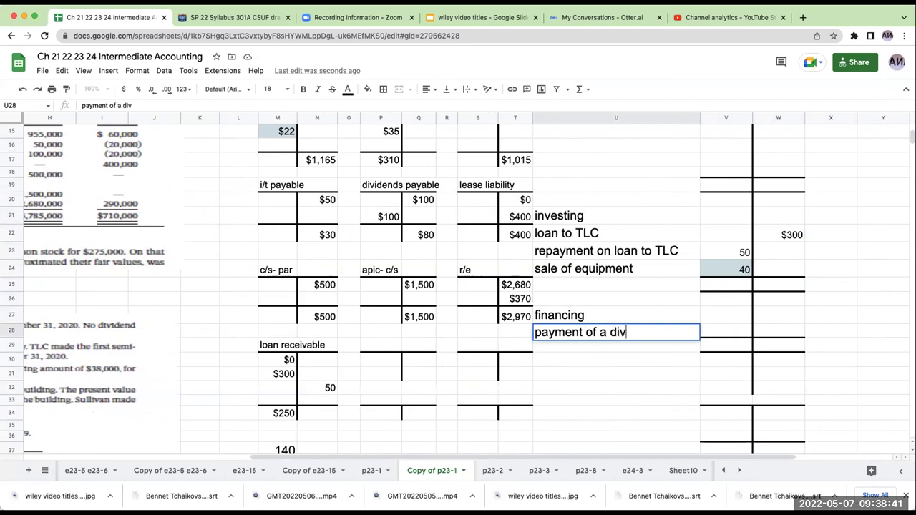
text(idend)
key(Return)
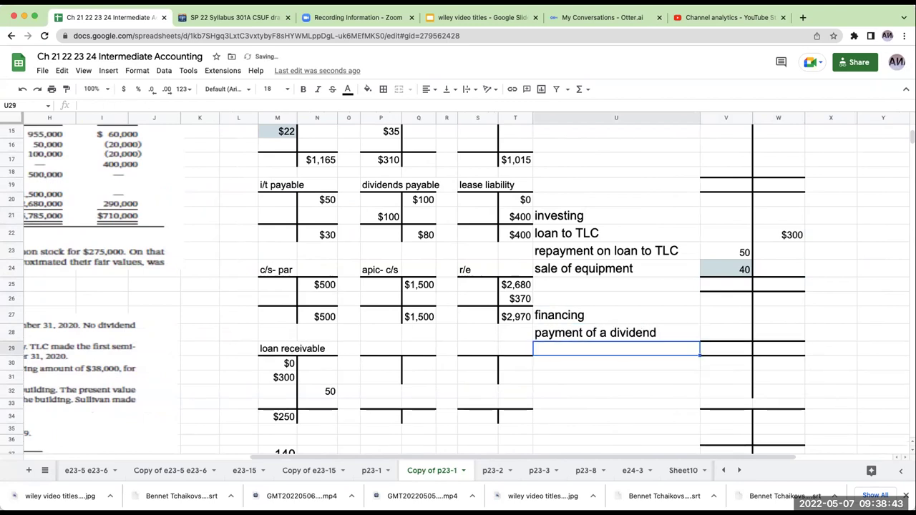
Credit the dividend payment to cash in W28 by linking it to the dividends payable debit in P21.
key(Up)
key(Right)
key(Right)
text(+)
click(387, 217)
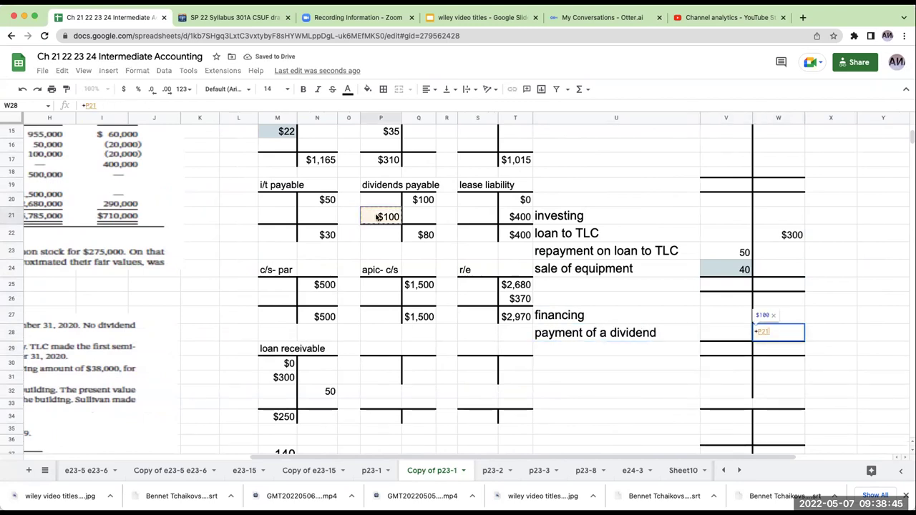
key(Return)
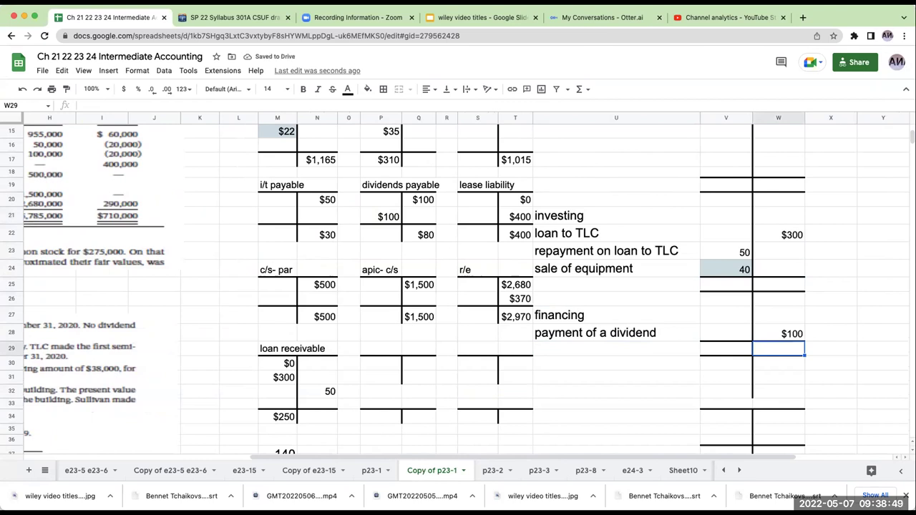
Review the dividends payable entries and the linked financing outflow, and compare them with the problem's dividend data and journal entries.
click(378, 218)
click(422, 202)
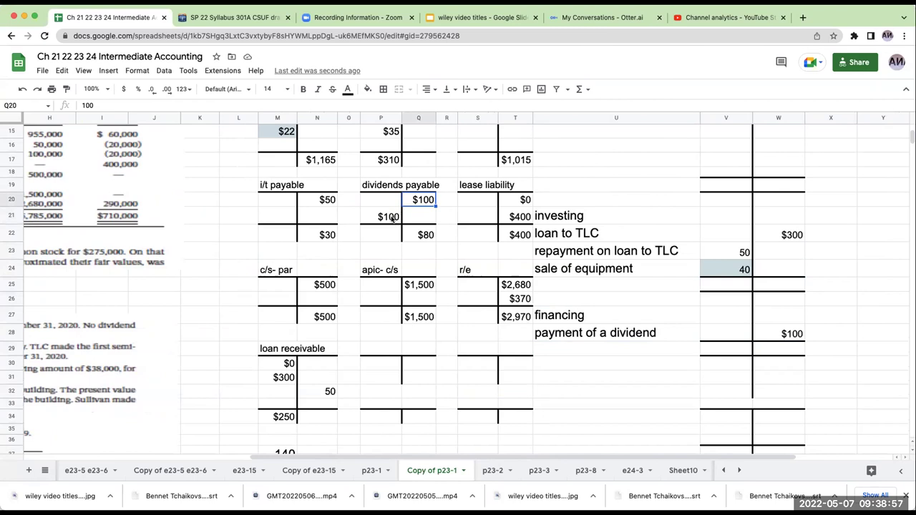
click(392, 219)
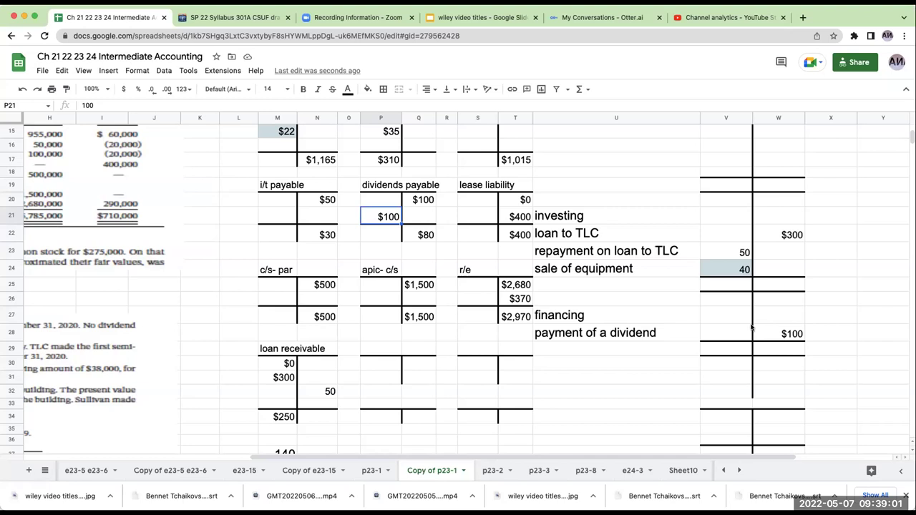
click(776, 337)
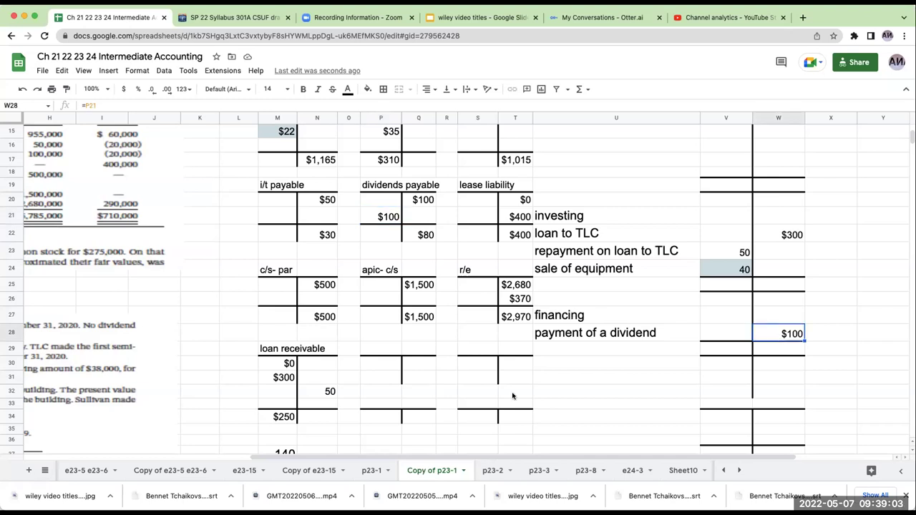
scroll(487, 447, left, 10)
scroll(315, 341, down, 1)
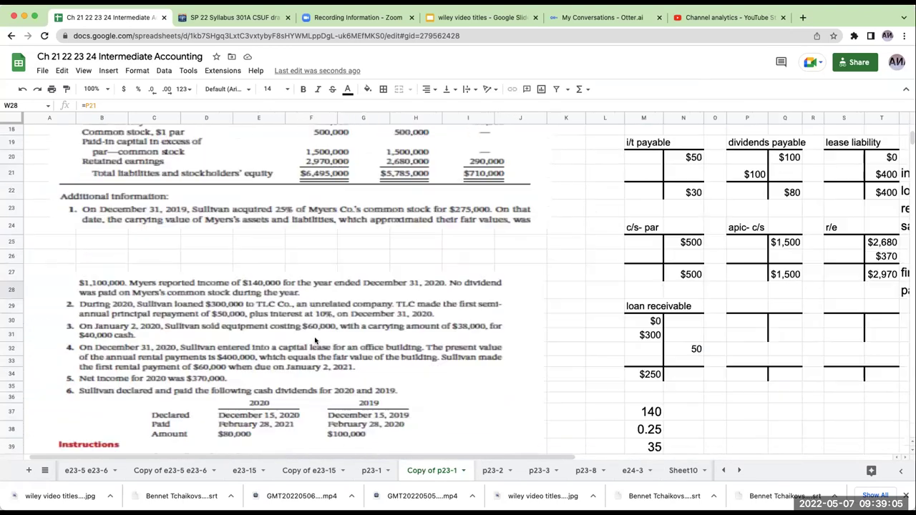
scroll(315, 341, down, 3)
scroll(363, 299, down, 3)
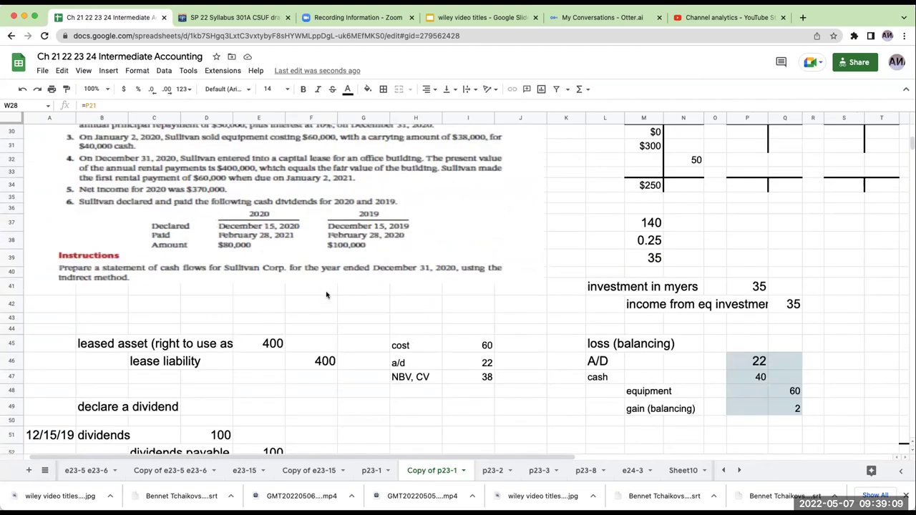
scroll(307, 251, down, 3)
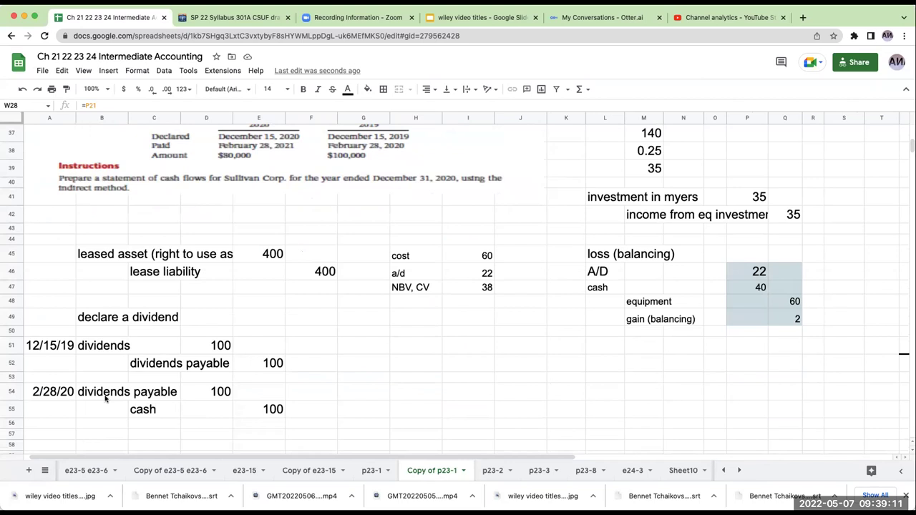
Date the 2020 dividend declaration 12/15/20 in A57 and link its debit account in B57 to "dividends" in B51.
click(60, 436)
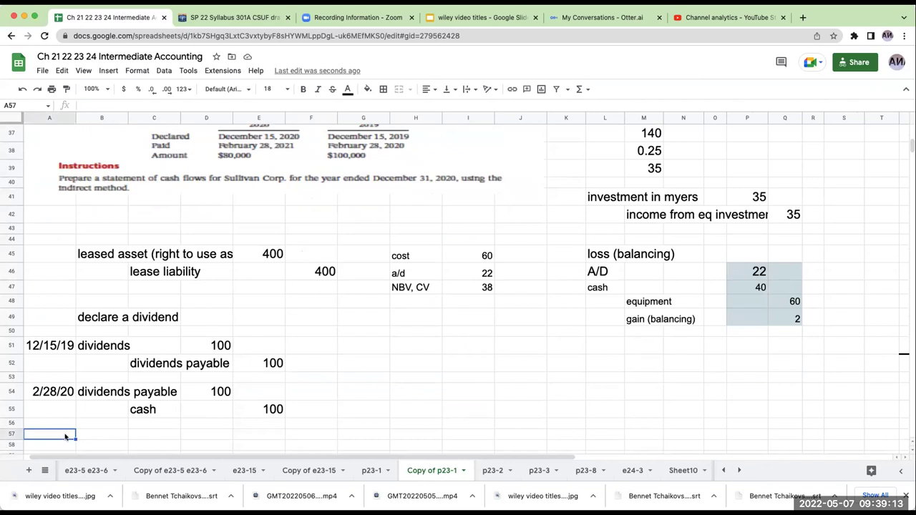
text(12/15/20)
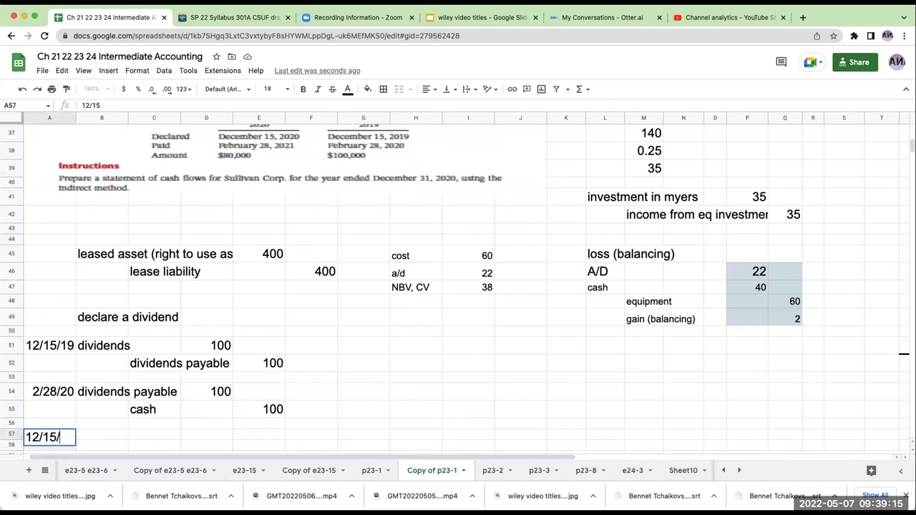
scroll(66, 436, down, 1)
key(Tab)
text(+)
key(Up)
key(Up)
key(Up)
key(Up)
key(Up)
key(Up)
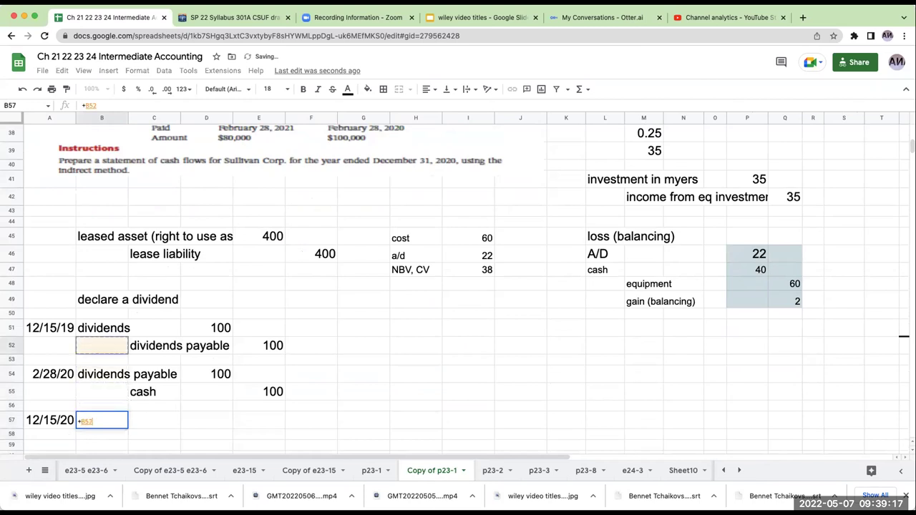
key(Return)
Link the declaration's indented credit account in C58 to "dividends payable" in C52.
key(Right)
text(+)
key(Up)
key(Up)
key(Up)
key(Up)
key(Up)
key(Up)
key(Return)
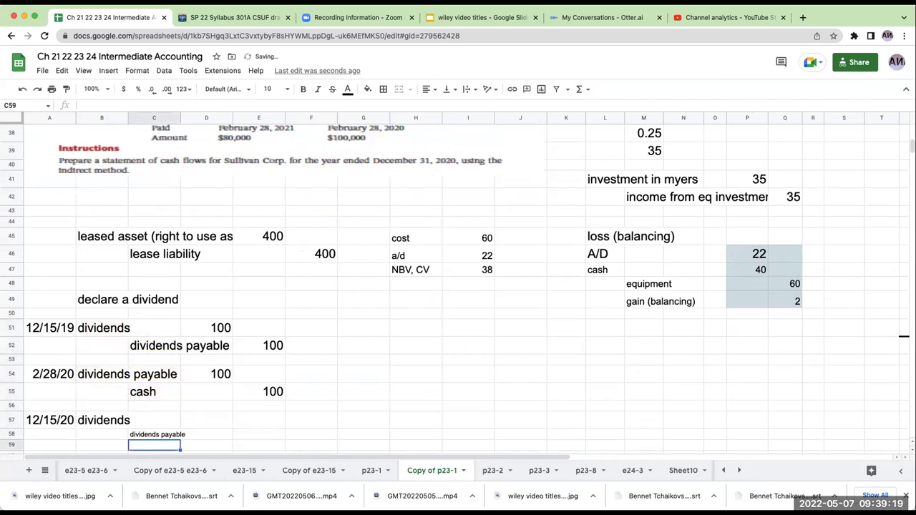
Enter 80 as the debit in D57 and the credit in E58 of the 12/15/20 dividend declaration.
key(Up)
key(Up)
key(Right)
text(80)
key(Return)
key(Right)
text(80)
key(Return)
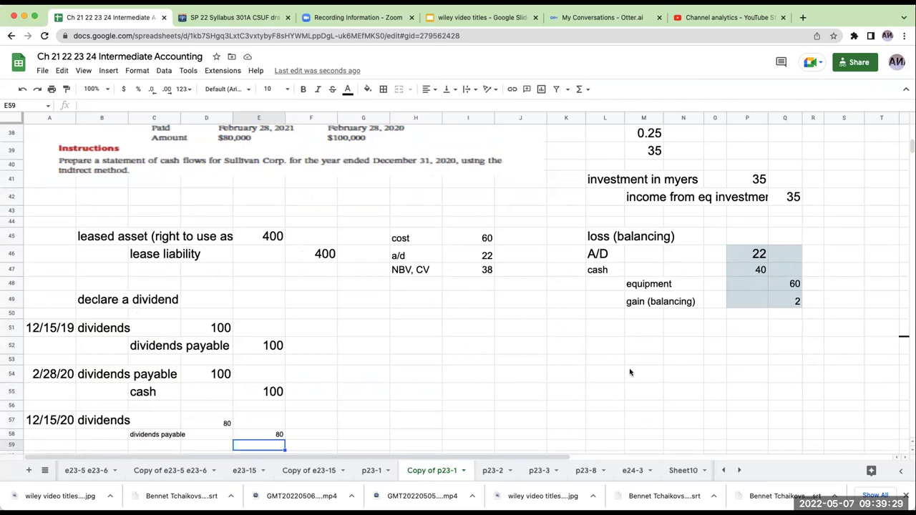
Post the 2020 dividend declaration as a debit of 80 in S26 of the retained earnings T-account.
scroll(630, 372, up, 10)
click(858, 315)
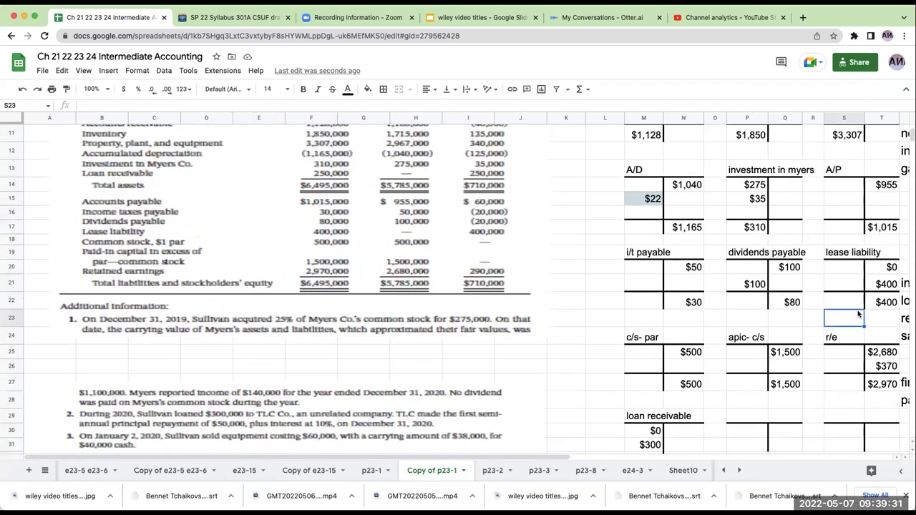
key(Right)
key(Right)
key(Right)
key(Left)
key(Left)
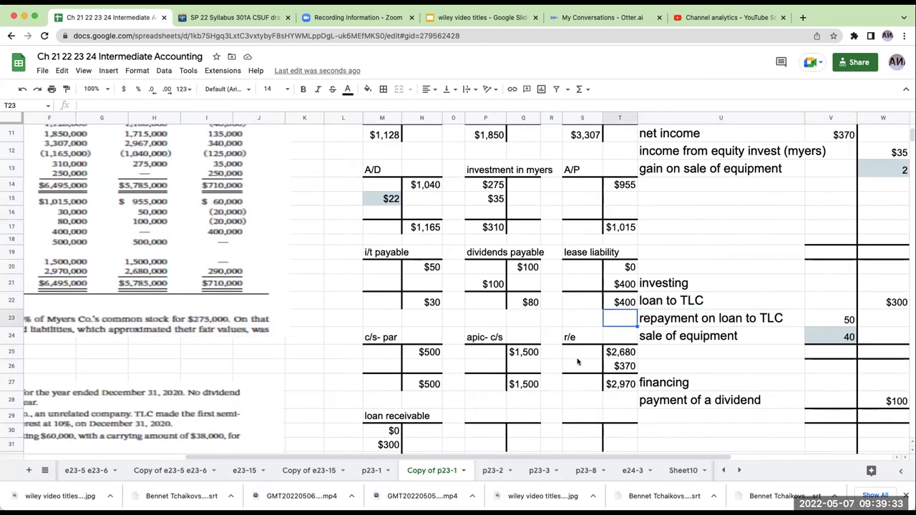
click(572, 367)
text(80)
key(Return)
key(Up)
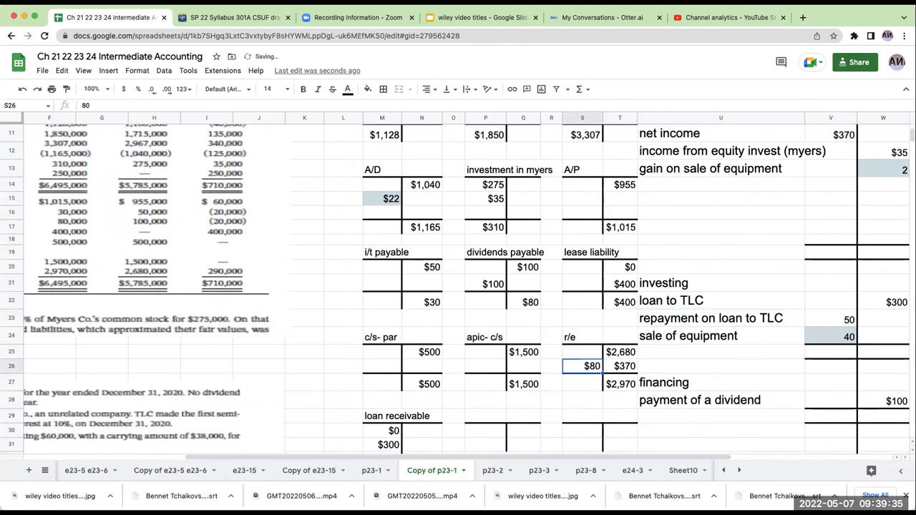
Post the declared dividend as a credit of 80 in Q21 of dividends payable and check that account's entries.
click(526, 283)
text(80)
key(Return)
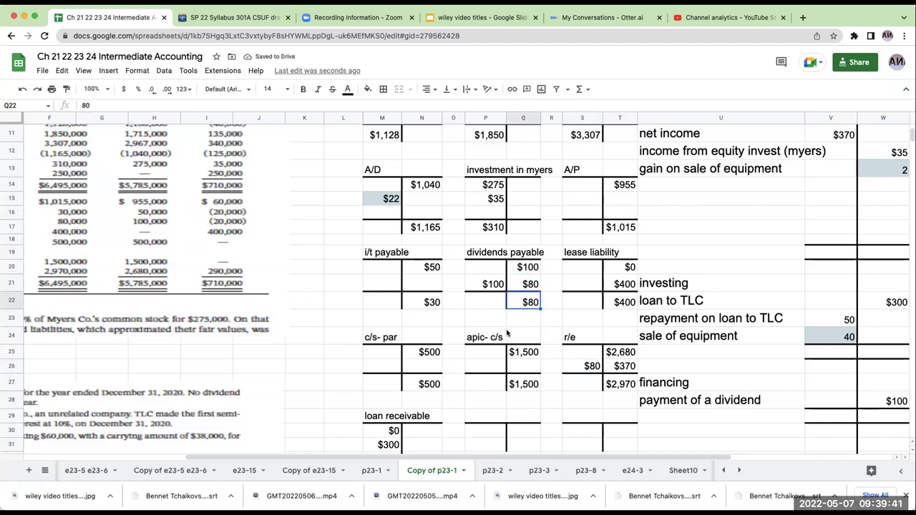
click(486, 284)
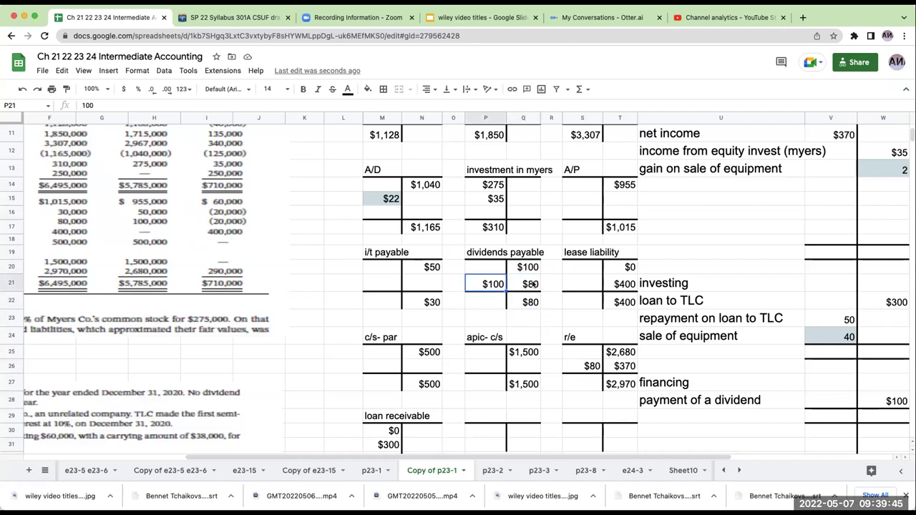
click(533, 285)
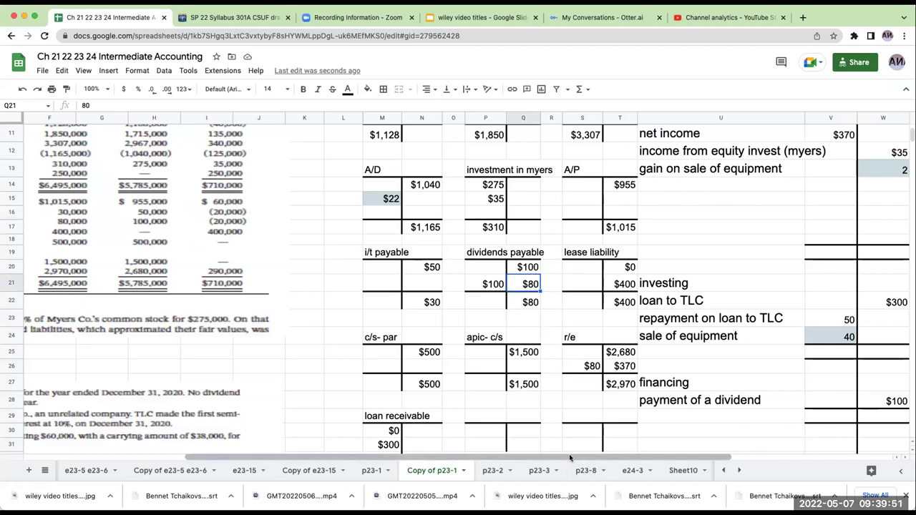
Calculate the decrease in accounts receivable as a credit in N10, subtracting the ending balance M11 from the beginning balance M9.
drag(571, 458, 409, 457)
scroll(317, 402, down, 5)
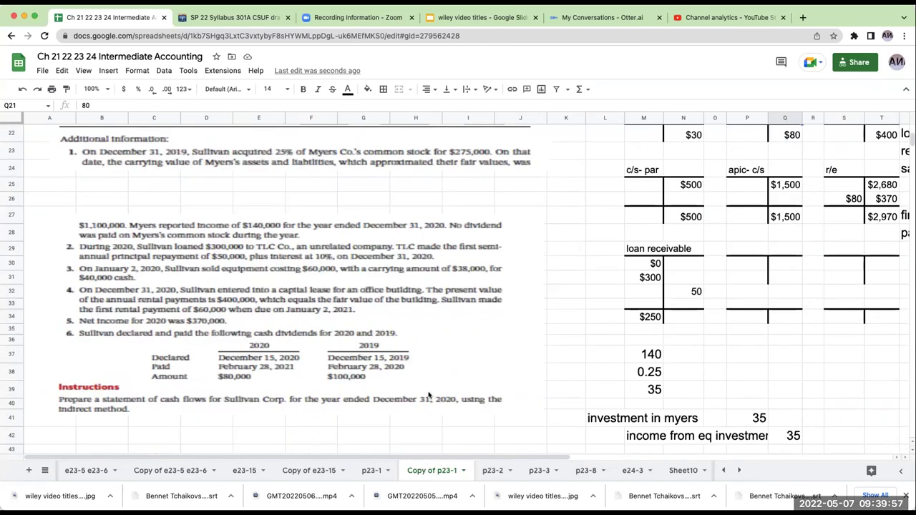
scroll(643, 365, up, 8)
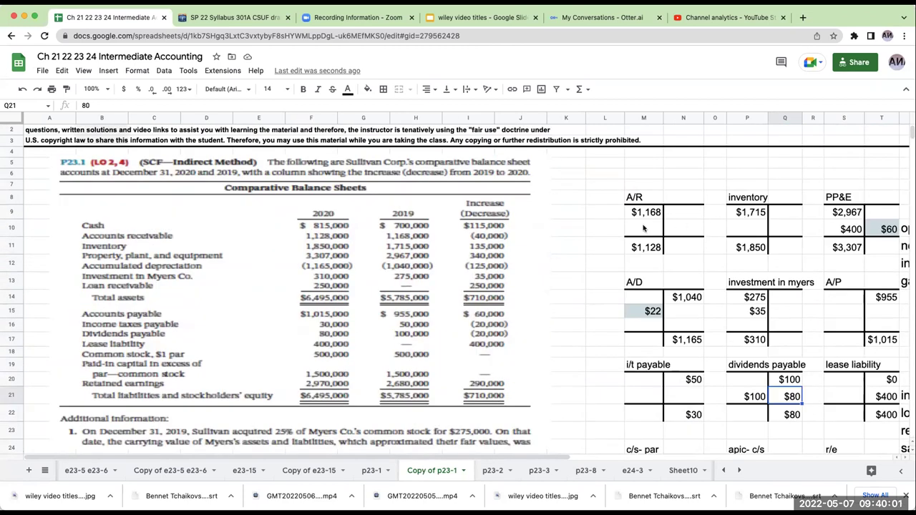
click(642, 227)
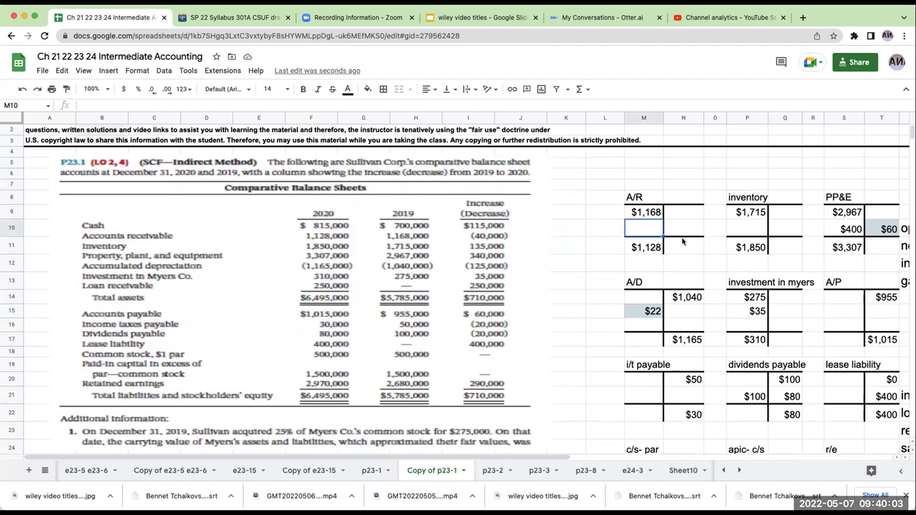
key(Right)
text(=)
key(Up)
key(Left)
text(-)
key(Left)
key(Down)
key(Return)
Debit the receivables change to cash in V14 of the operating section by linking it to N10.
key(Up)
key(Right)
key(Right)
key(Right)
key(Right)
key(Right)
key(Right)
key(Right)
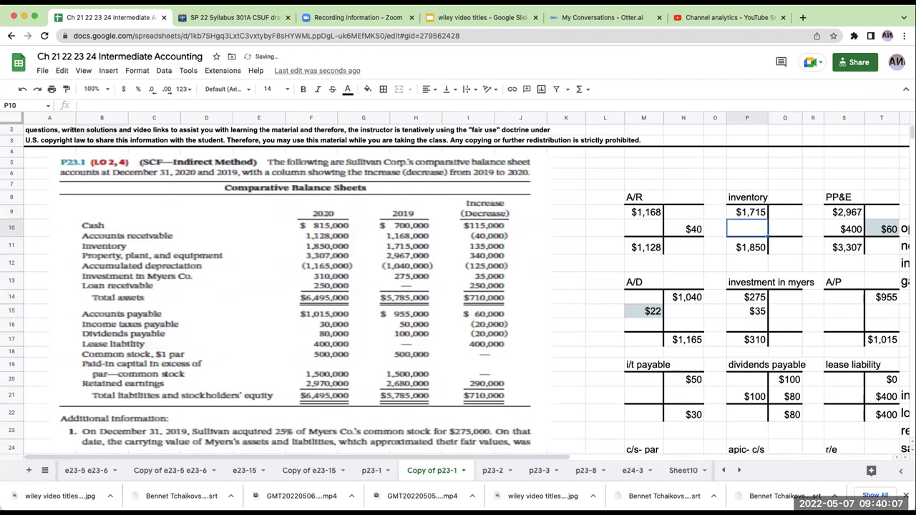
key(Right)
key(Right)
key(Right)
key(Right)
key(Down)
key(Down)
key(Down)
key(Down)
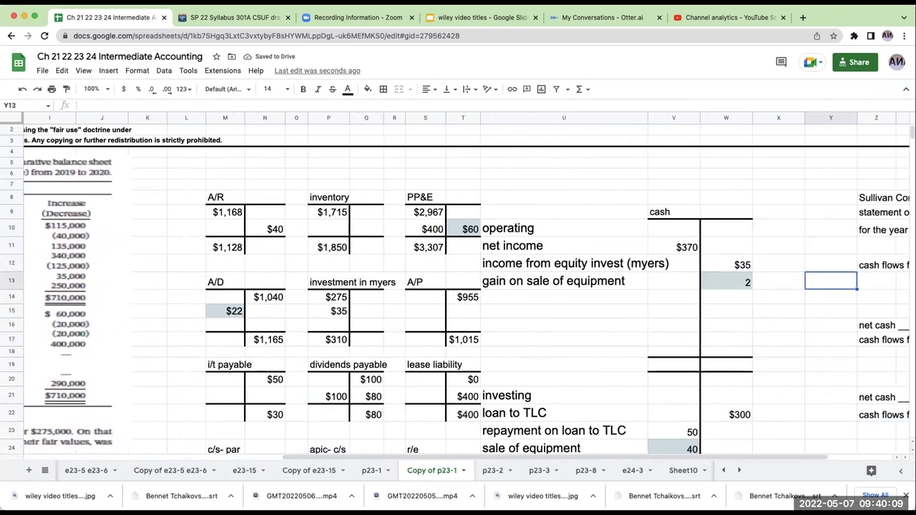
key(Left)
key(Left)
key(Left)
text(+)
key(Left)
key(Left)
key(Left)
key(Left)
key(Left)
key(Left)
key(Left)
key(Left)
key(Up)
key(Up)
key(Up)
key(Up)
key(Return)
Label the operating adjustment in U14 "decrease in A/R".
key(Up)
key(Left)
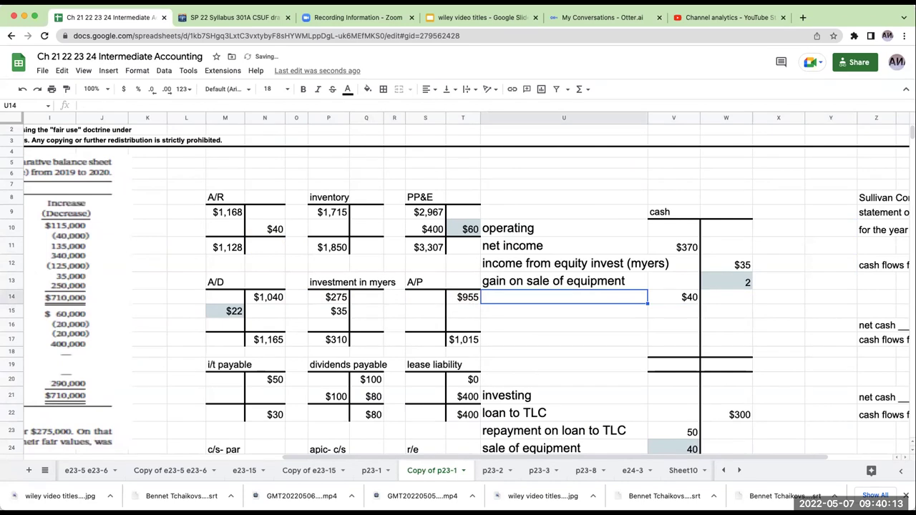
text(decrease in A/)
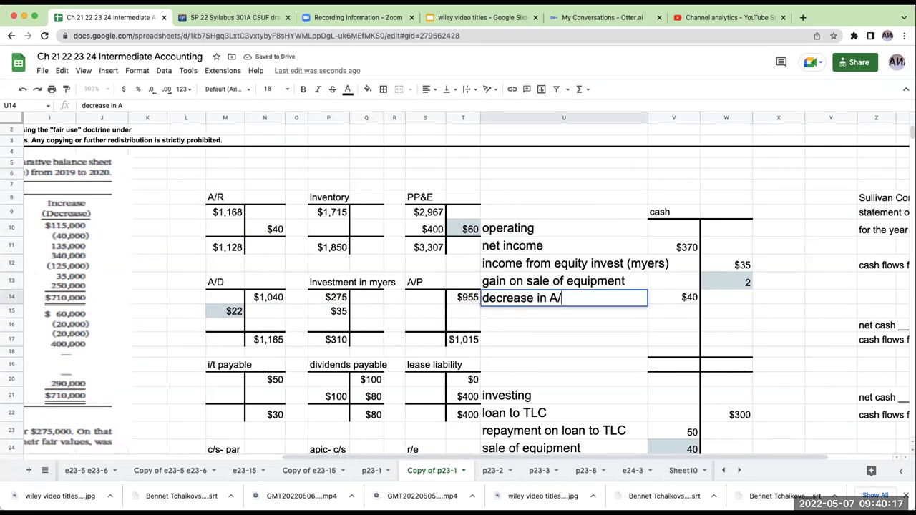
text(R)
key(Return)
Calculate the inventory increase as a debit in P10 of the inventory T-account with =P11-P9.
click(339, 232)
text(=P11-P9)
key(Return)
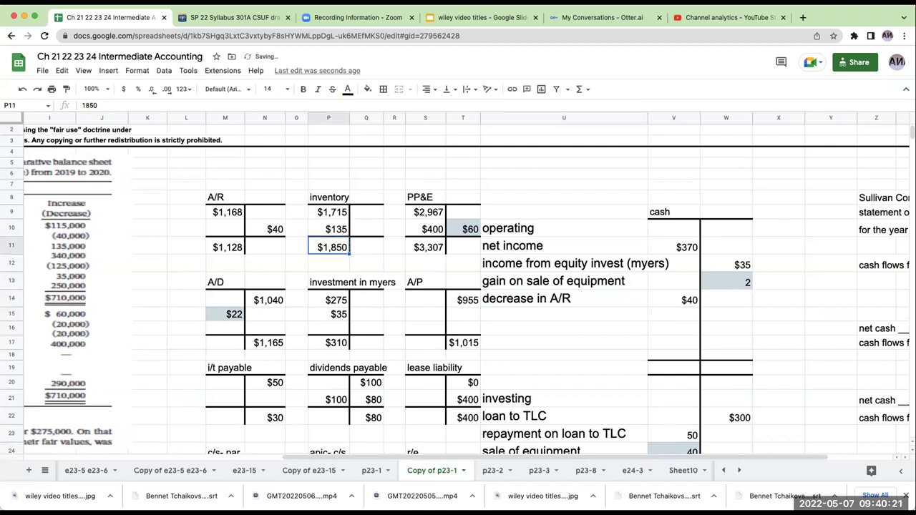
Credit the inventory change to cash in W15 of the operating section by linking it to P10.
click(346, 229)
click(746, 317)
text(+)
click(338, 231)
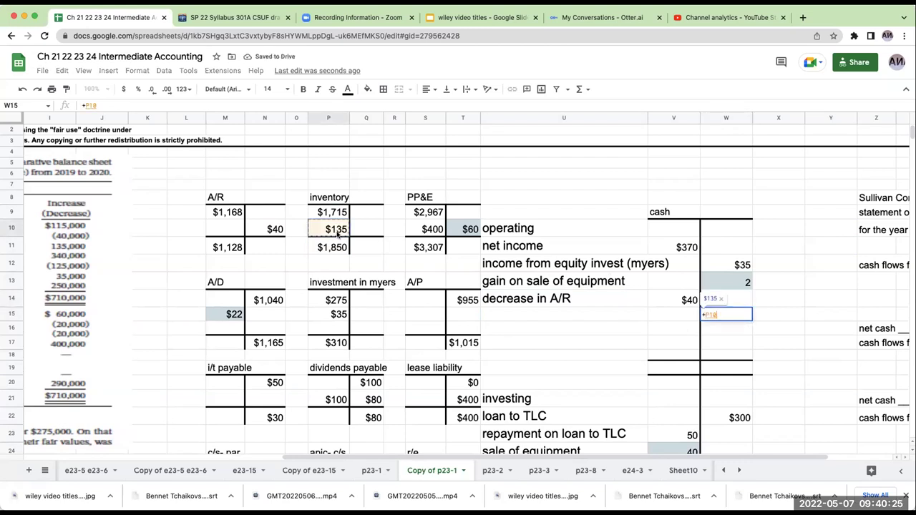
key(Return)
Label the operating adjustment in U15 "an increase in inventory".
key(Up)
key(Left)
key(Left)
key(Left)
key(Right)
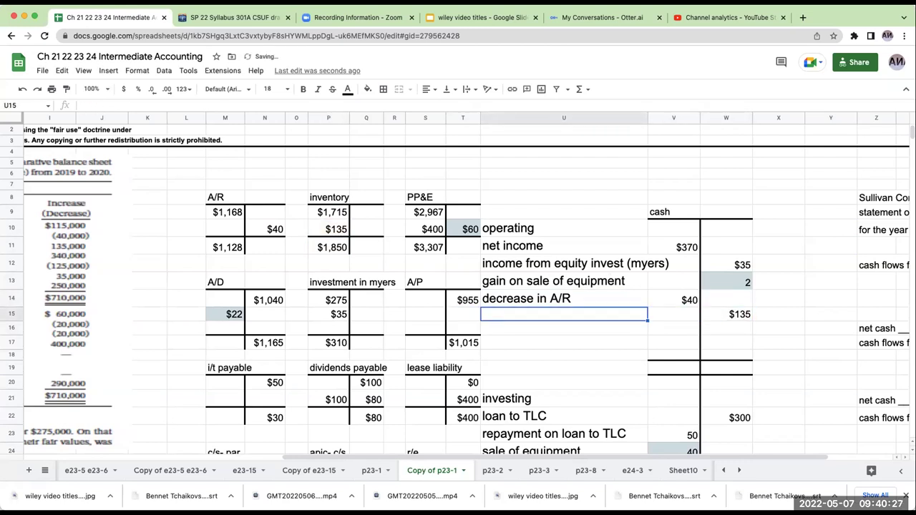
text(an inc)
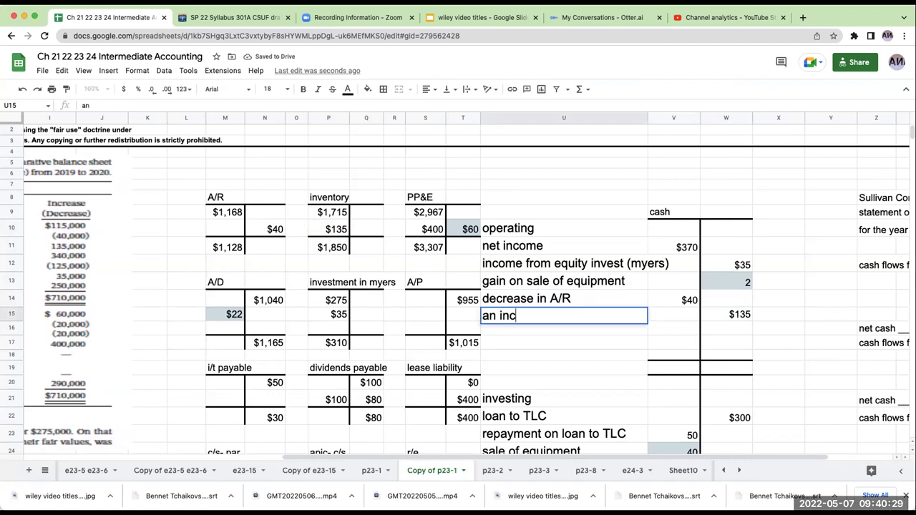
text(rease in inventory)
key(Return)
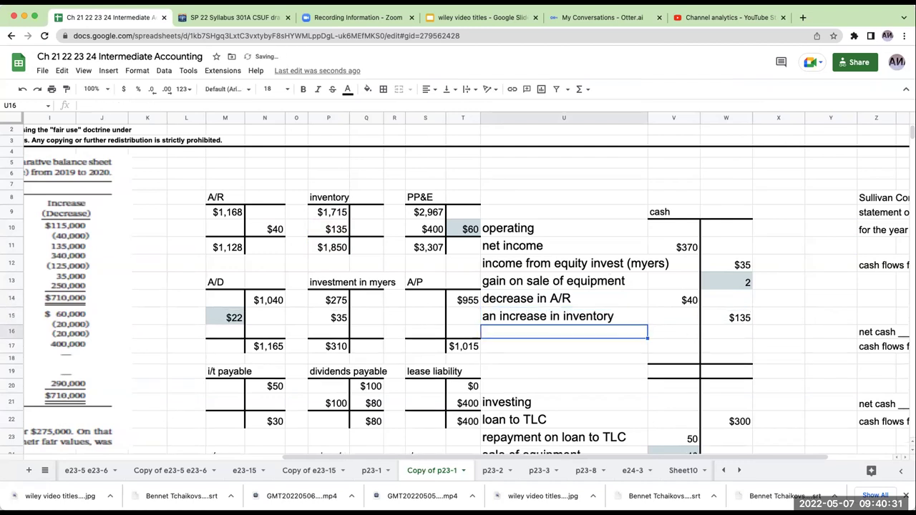
Check the PP&E balance with a scratch formula in S6 starting from S9 plus S10, and clear it.
click(427, 172)
text(+)
click(428, 212)
text(+S11)
key(Down)
key(Down)
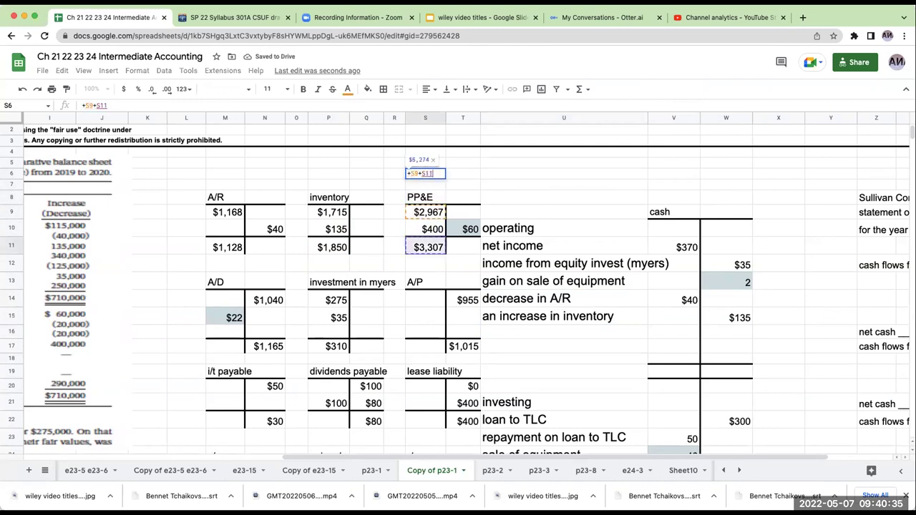
key(Up)
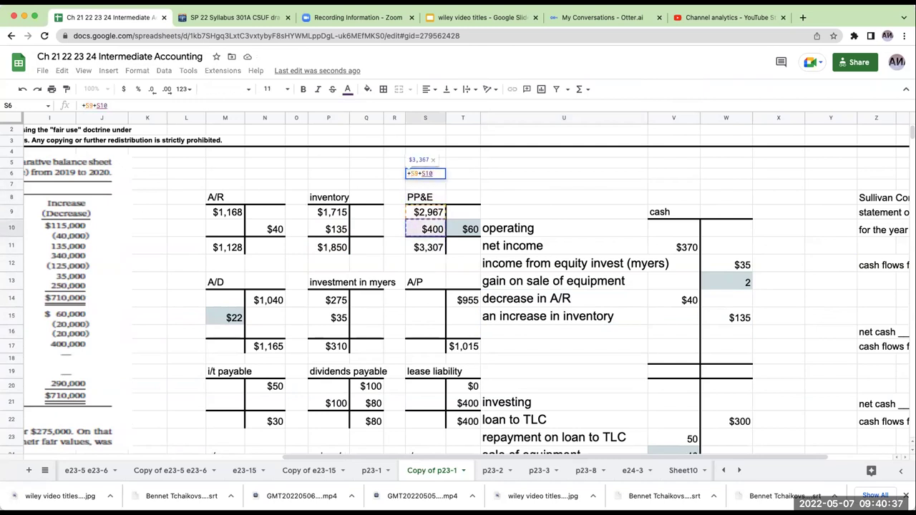
key(Return)
click(425, 173)
key(Delete)
Examine the beginning balance, equipment-sale debit and ending balance in the A/D T-account.
key(Down)
key(Down)
key(Down)
key(Down)
key(Down)
key(Down)
key(Left)
key(Left)
key(Left)
key(Left)
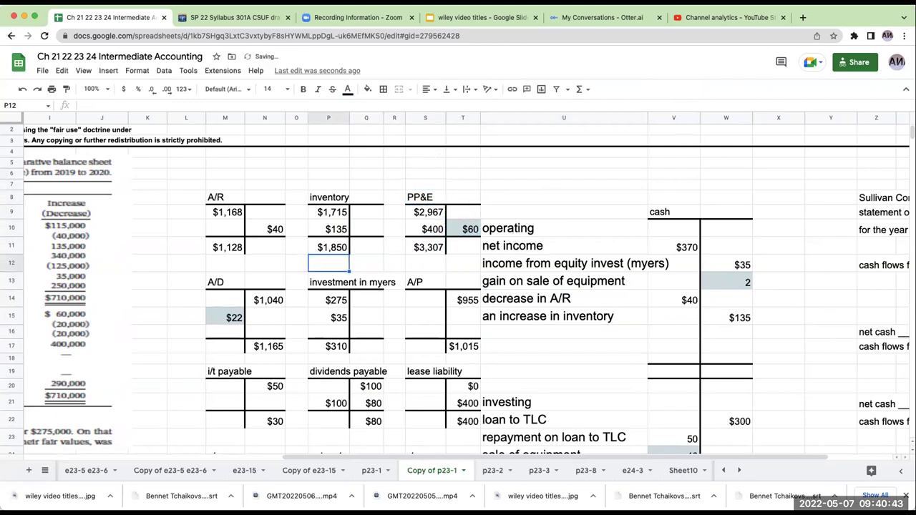
key(Down)
key(Down)
key(Down)
key(Left)
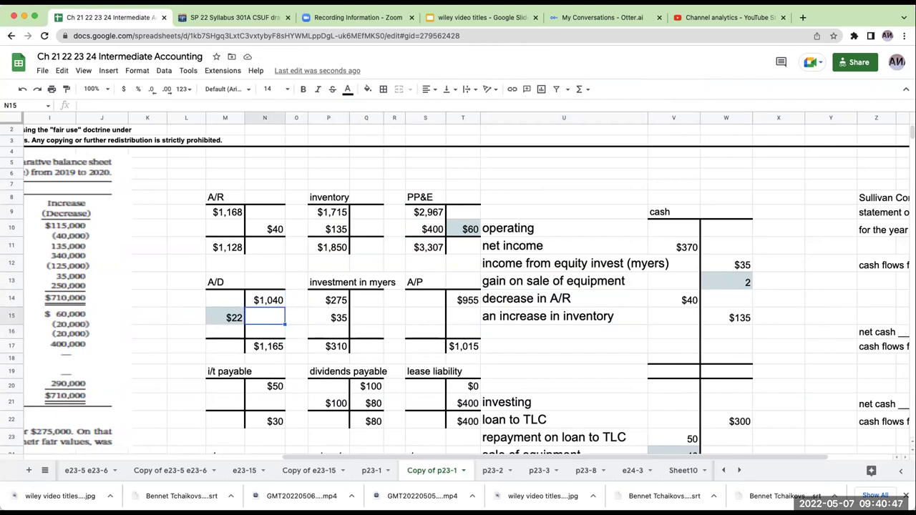
key(Down)
key(Down)
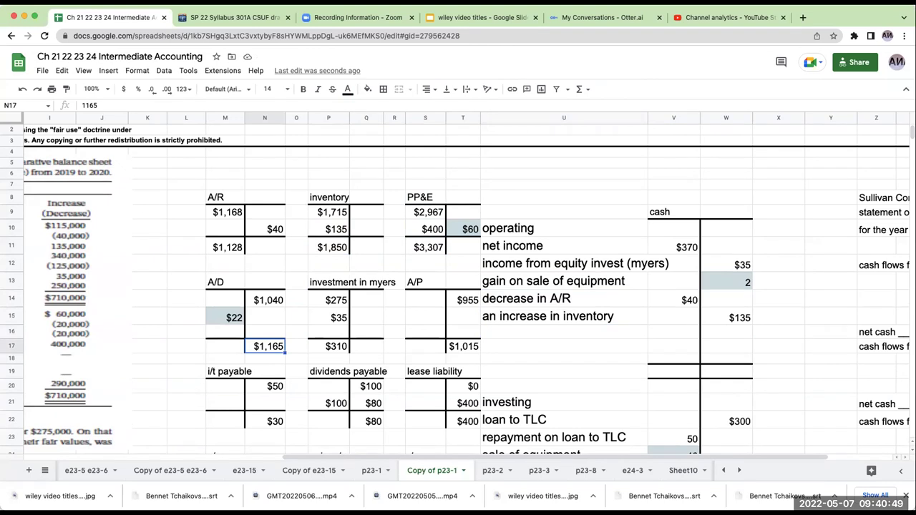
key(Left)
key(Up)
key(Up)
key(Left)
key(Up)
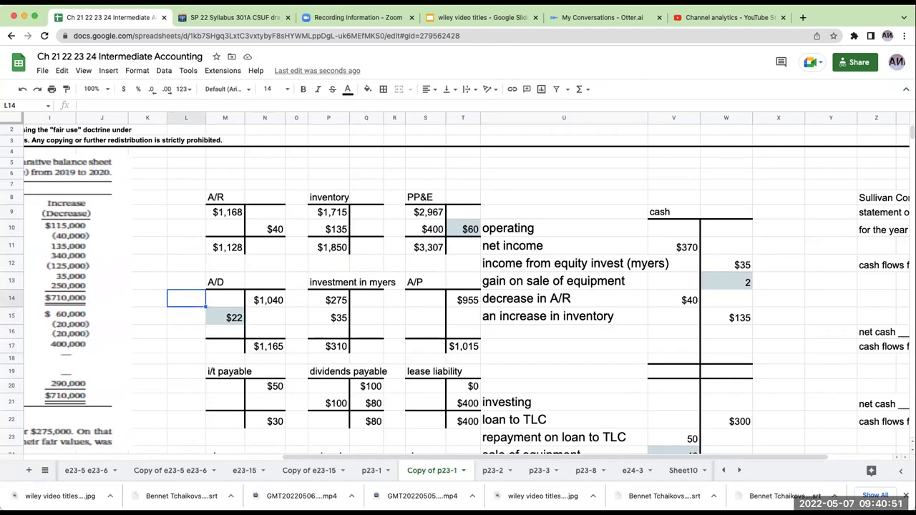
Write the accumulated depreciation equation "1040 + X - 22=1165" in S2.
click(418, 135)
text(4013)
key(BackSpace)
key(BackSpace)
key(BackSpace)
key(BackSpace)
text(1040)
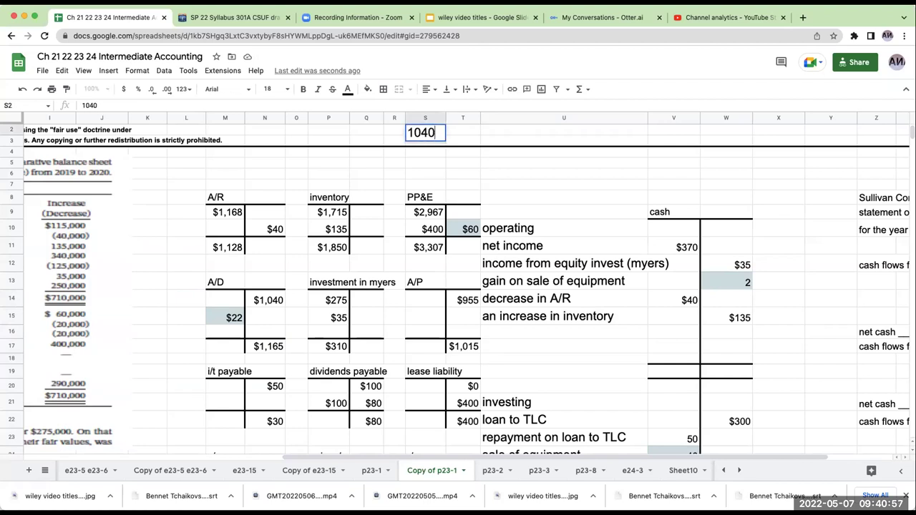
text( + X - 22=)
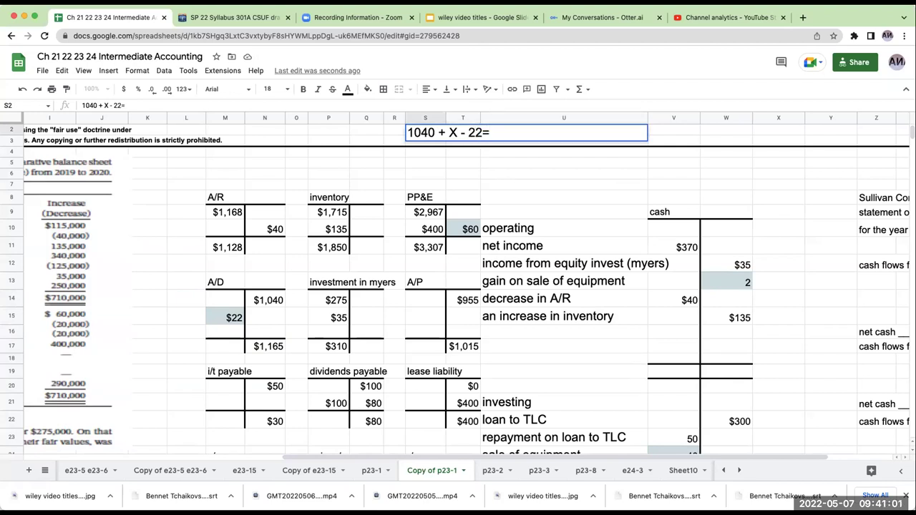
text(1165)
key(Return)
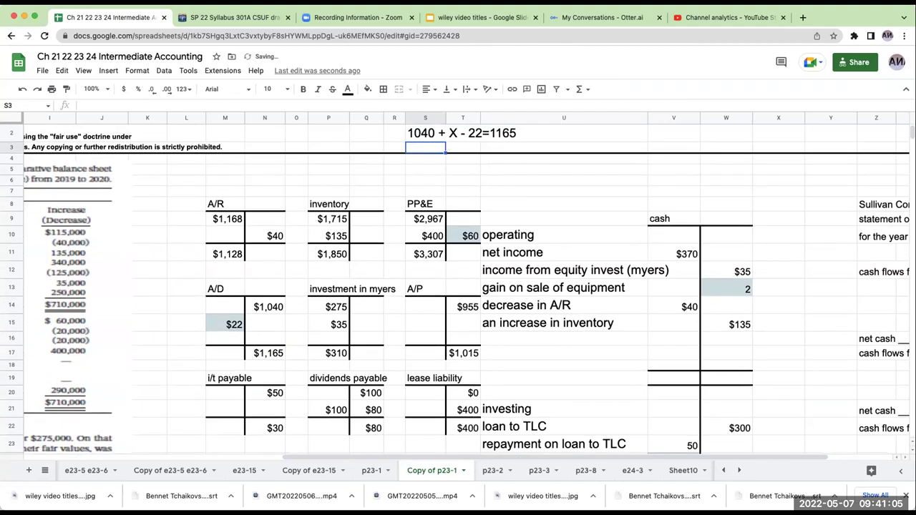
Write the simplified equation "X + 1018 = 1165" in S3.
text(X + 1018)
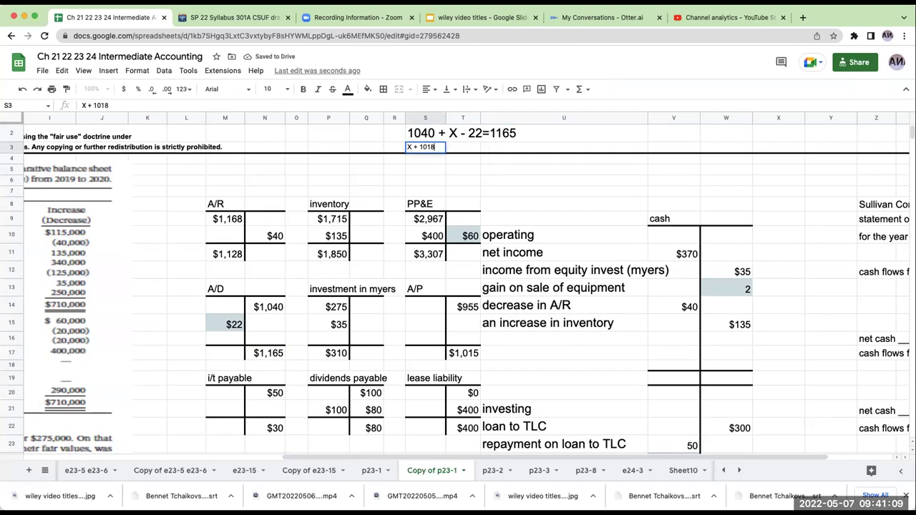
text( = 1168)
key(Return)
key(Up)
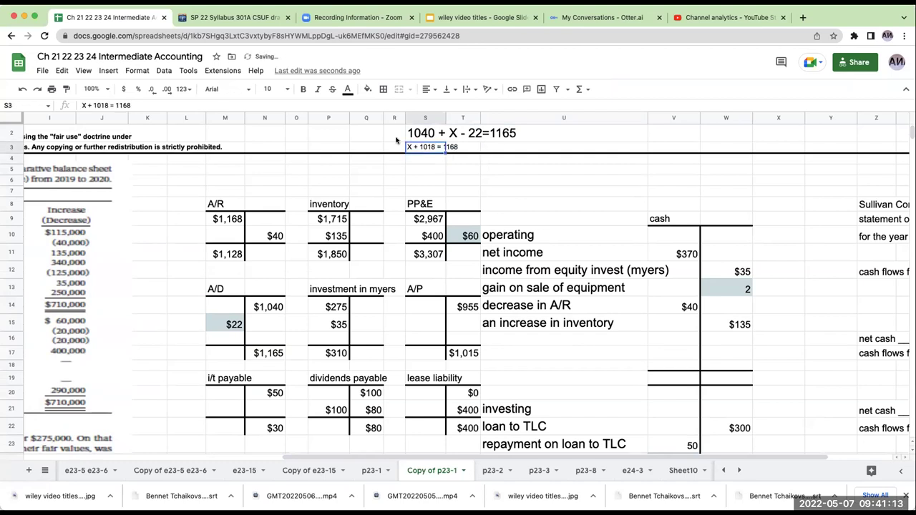
key(Return)
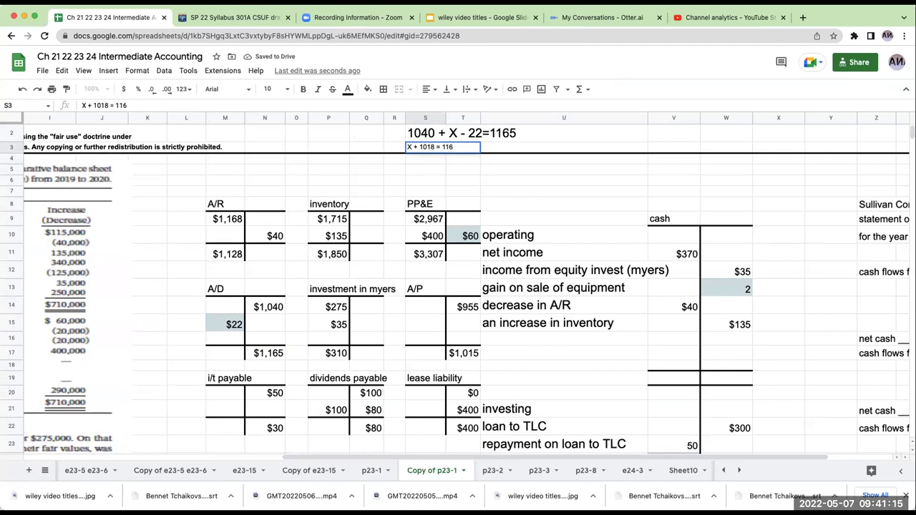
key(Return)
Solve for X by entering "X =" in S4 and calculating =1165-1018 in T4.
text(X =)
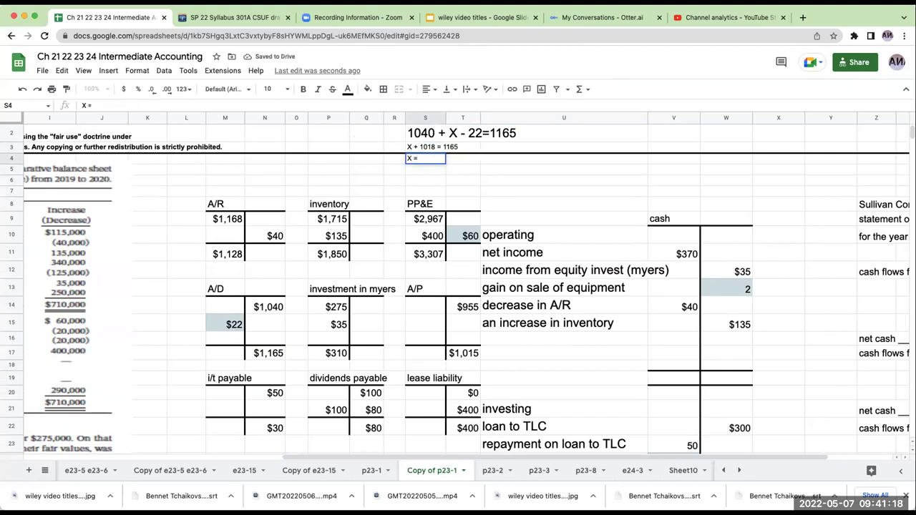
key(Return)
click(463, 159)
text(+)
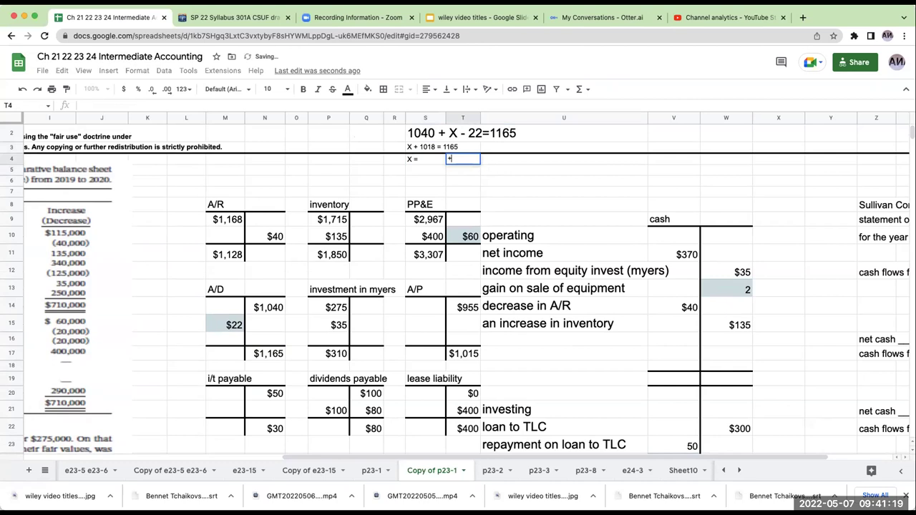
text(1165-1018)
key(ctrl+Return)
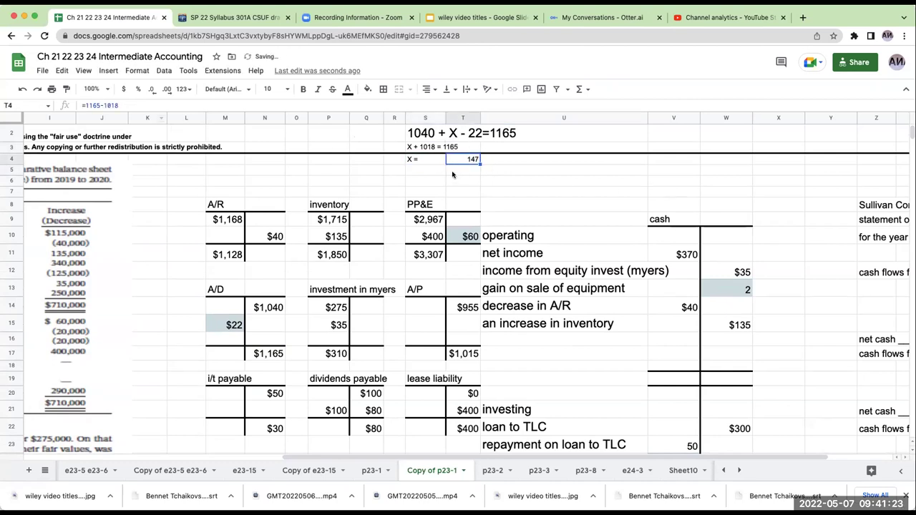
Highlight the accumulated depreciation calculation in S2:T4 with a bright green fill.
drag(430, 160, 444, 133)
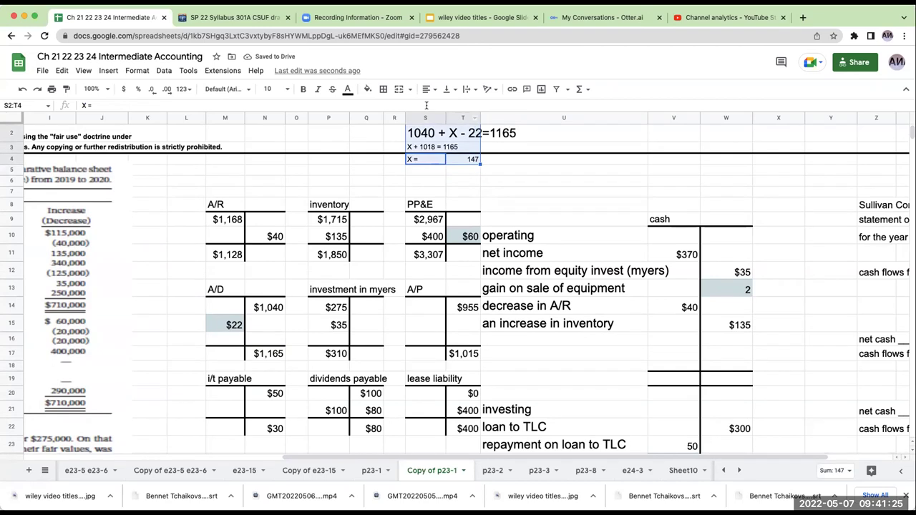
click(367, 89)
click(417, 187)
Fill N15 of the A/D T-account with the same bright green and enter a 147 credit.
click(265, 325)
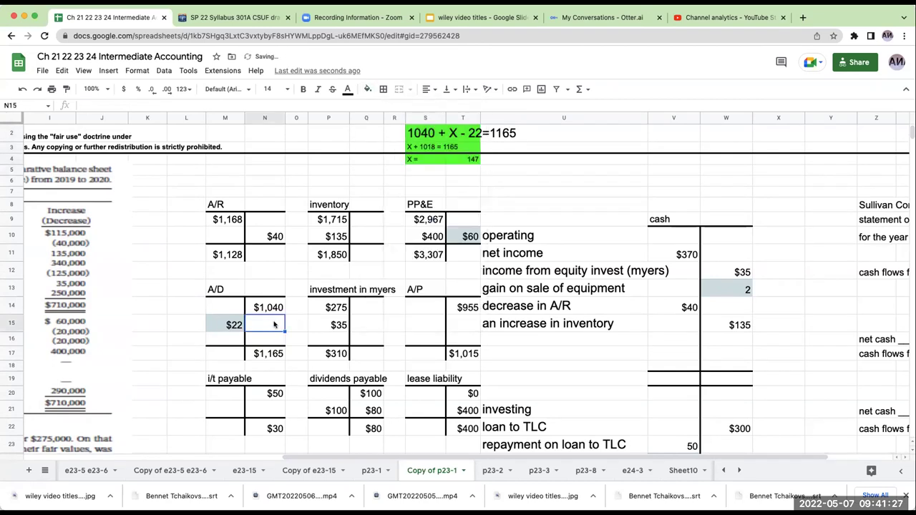
click(367, 88)
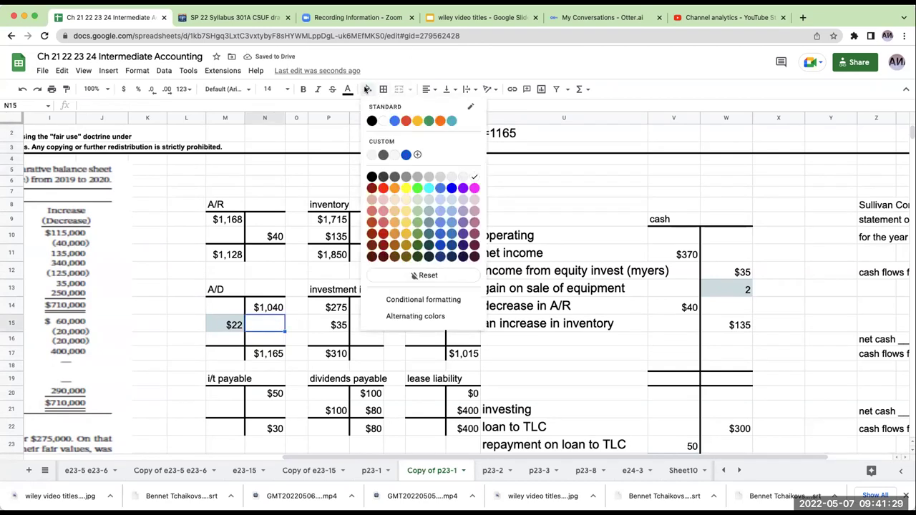
click(417, 188)
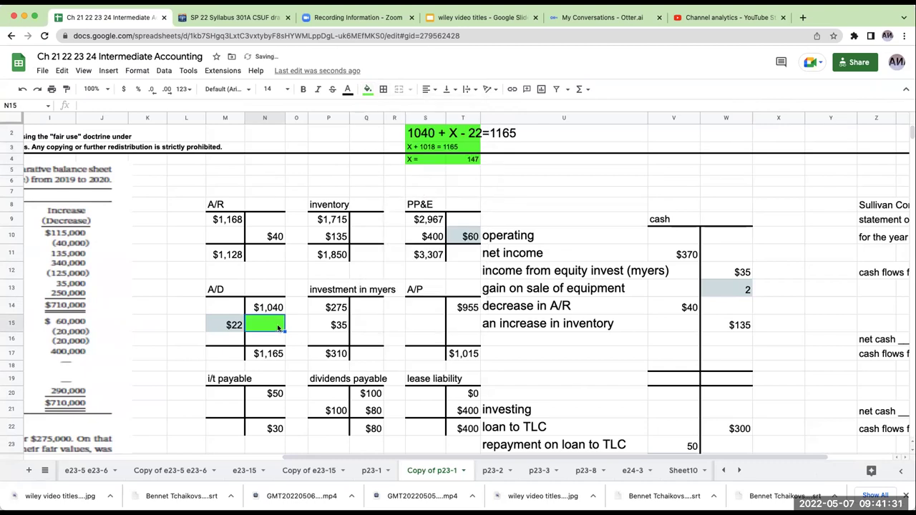
text(147)
key(Return)
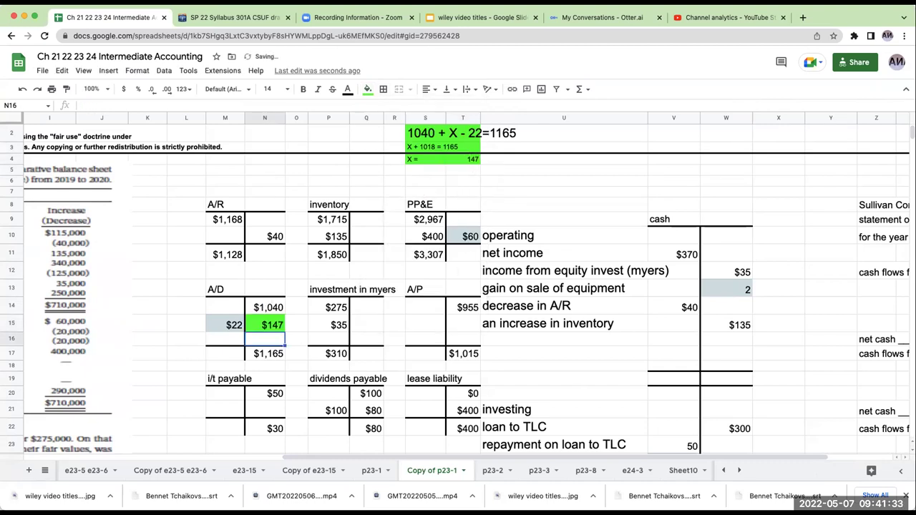
Write the depreciation journal entry accounts, "depreciation expense" in U5 and "A/D" in U6.
click(540, 170)
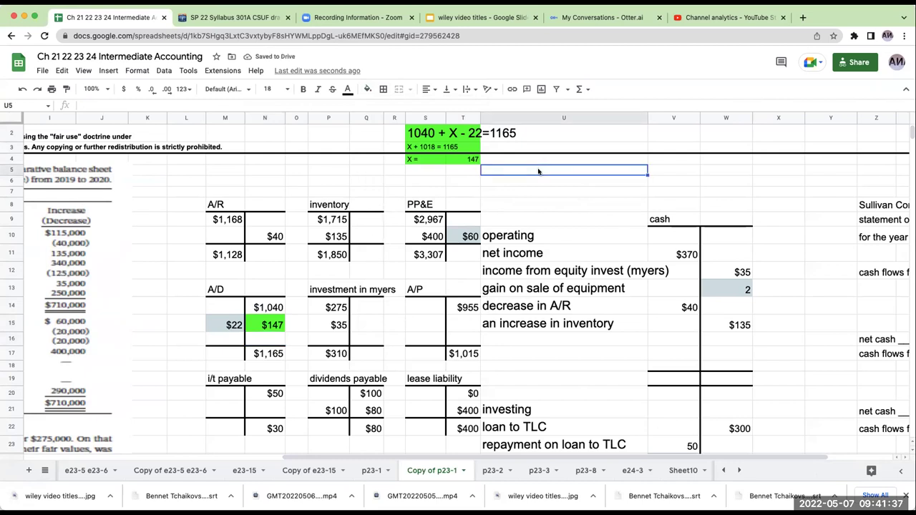
text(depreciation expense)
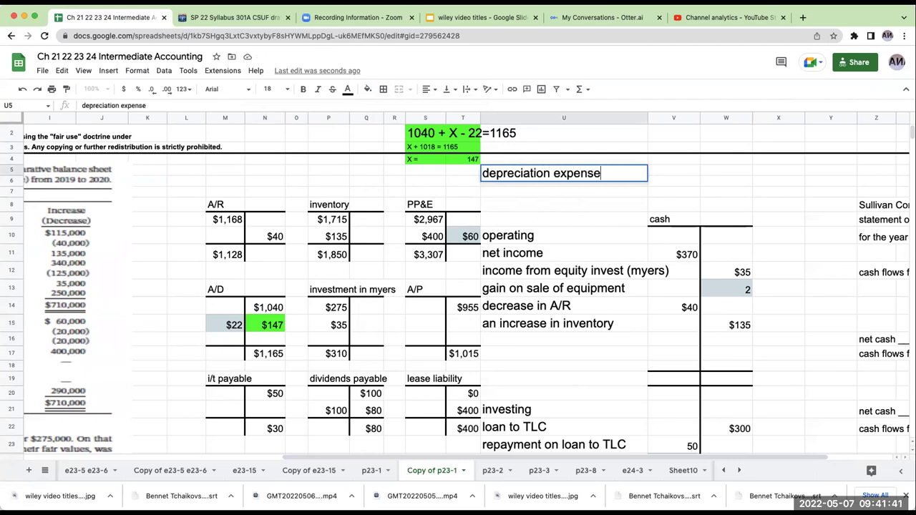
key(Return)
text(A/D)
key(Return)
Enter the journal entry amounts, debiting depreciation expense 147 in V5 and crediting A/D 147 in W6.
key(Up)
key(Right)
key(Right)
key(Left)
key(Up)
text(147)
key(Return)
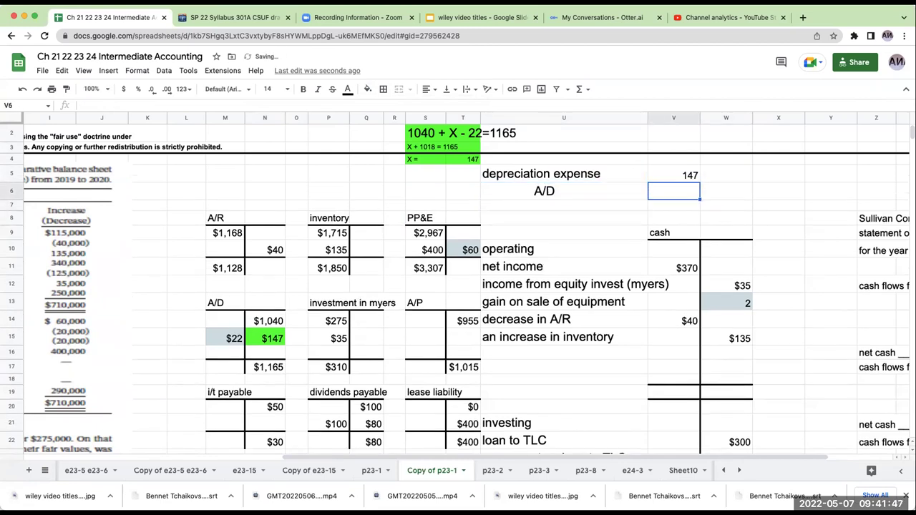
key(Right)
text(147)
key(Return)
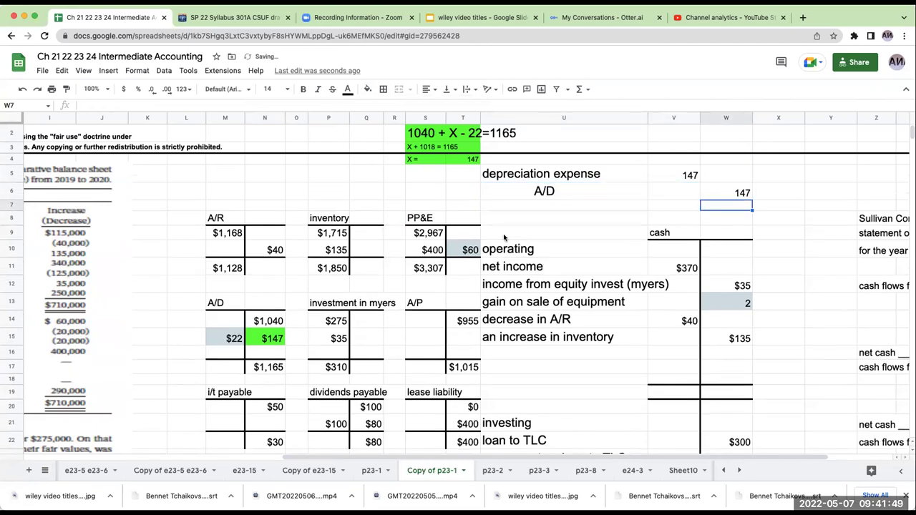
Debit depreciation to cash in V16 of the operating section by linking it to N15.
click(677, 353)
text(+)
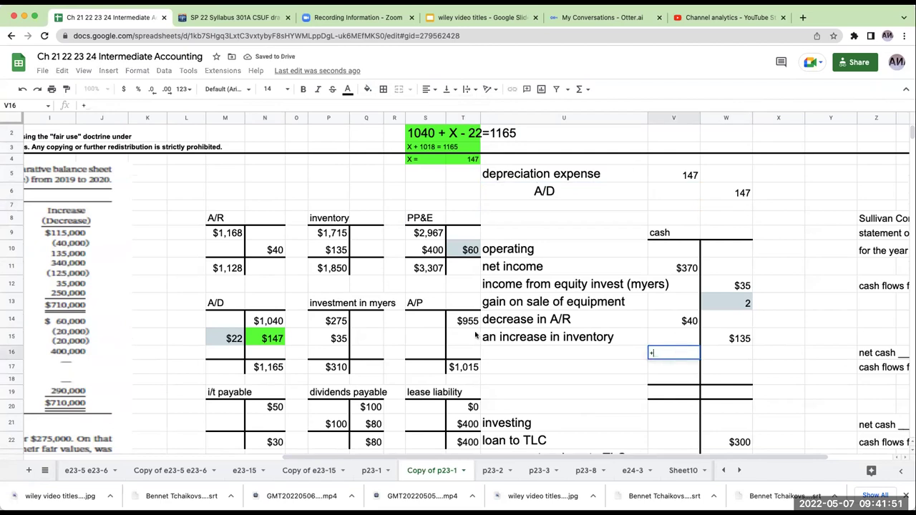
click(272, 339)
key(Return)
Label the operating adjustment in U16 "depreciation expense".
click(549, 357)
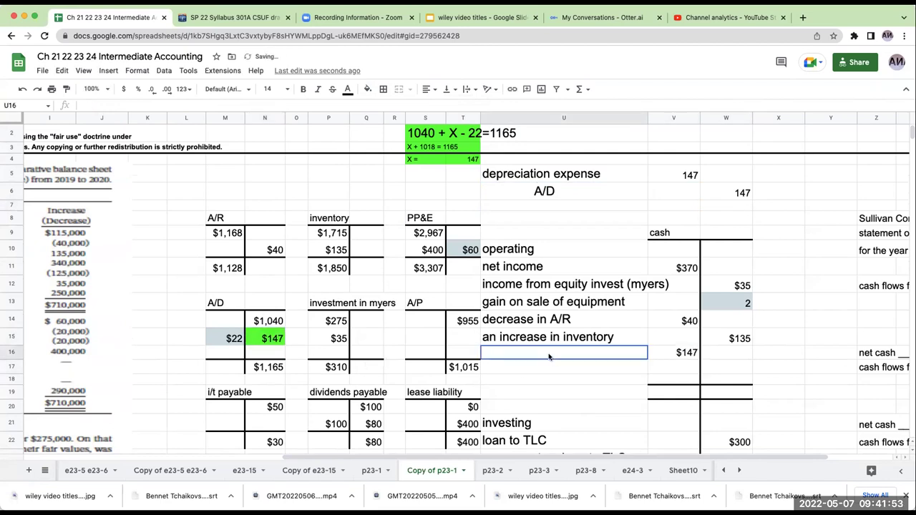
text(depreciati)
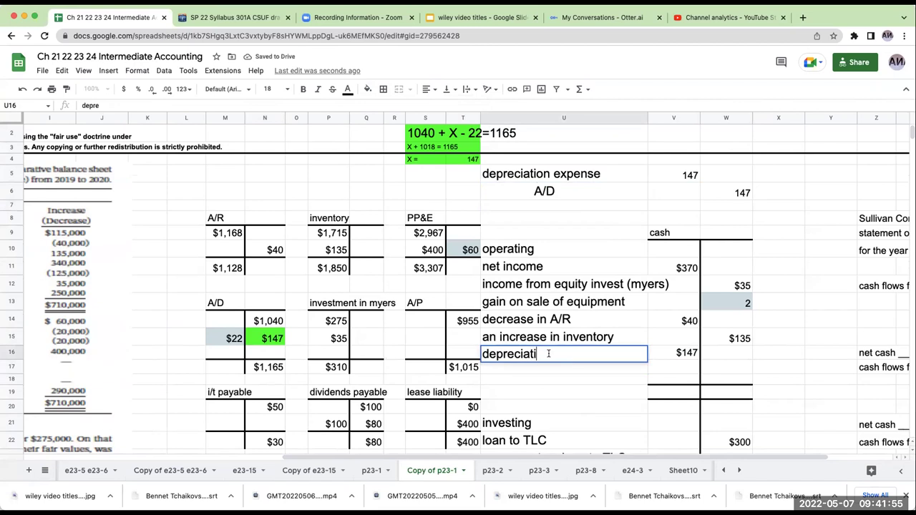
text(on expense)
key(Return)
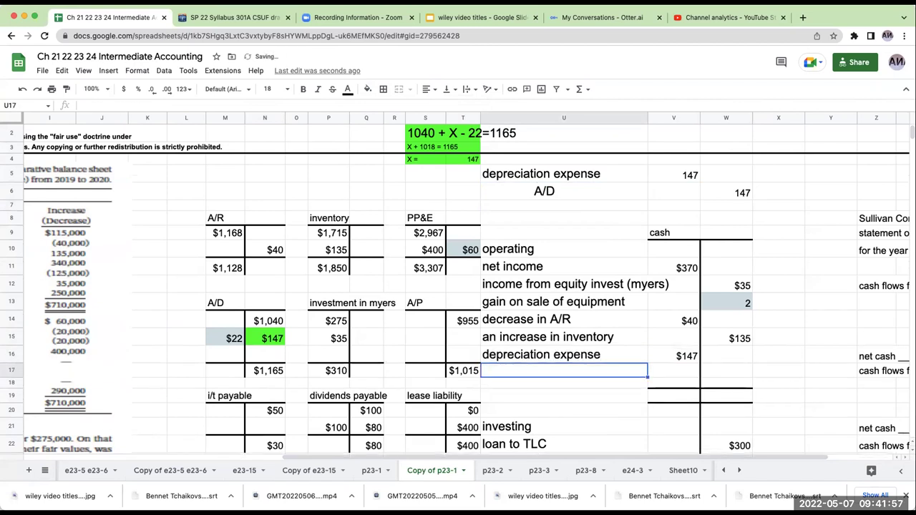
Check the investment in Myers balance with a scratch addition formula in P12, and clear it.
click(339, 327)
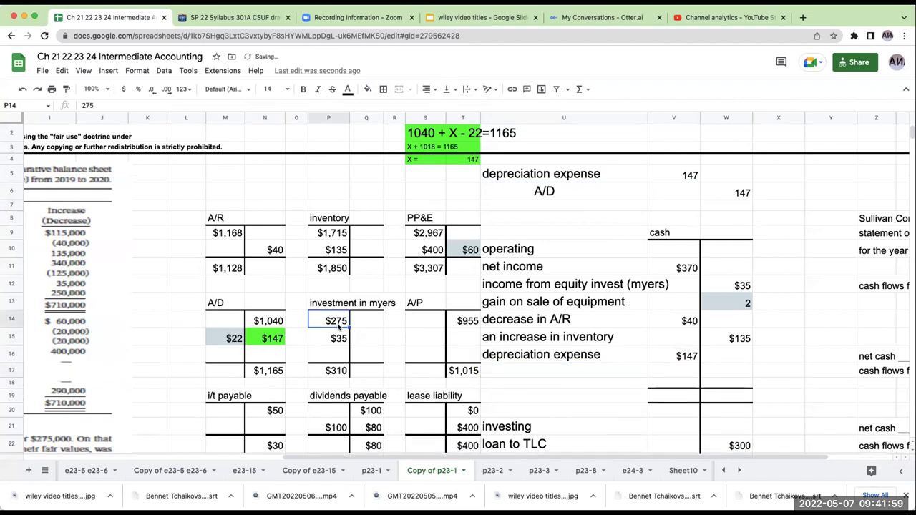
key(Up)
key(Up)
text(+)
key(Down)
key(Down)
text(+)
key(Down)
key(Down)
key(Down)
key(Return)
key(Up)
key(BackSpace)
Calculate the accounts payable increase as a credit in T15 of the A/P T-account with =T17-T14.
key(Down)
key(Right)
key(Right)
key(Down)
key(Down)
key(Right)
key(Right)
text(+)
key(Down)
key(Down)
text(-)
key(Up)
key(Return)
key(Up)
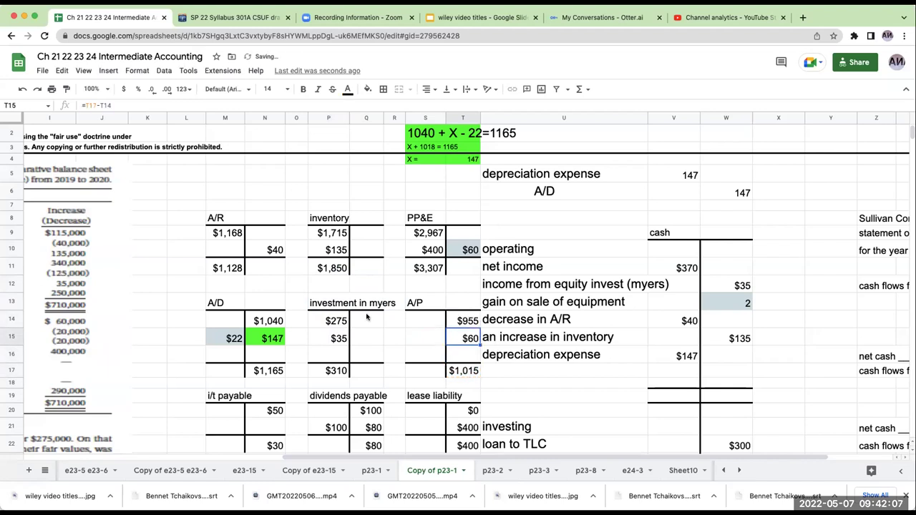
Debit 60 to cash in V17 of the operating section and label it in U17 "an increase in A/P".
click(673, 371)
text(60)
key(Left)
text(an increase in )
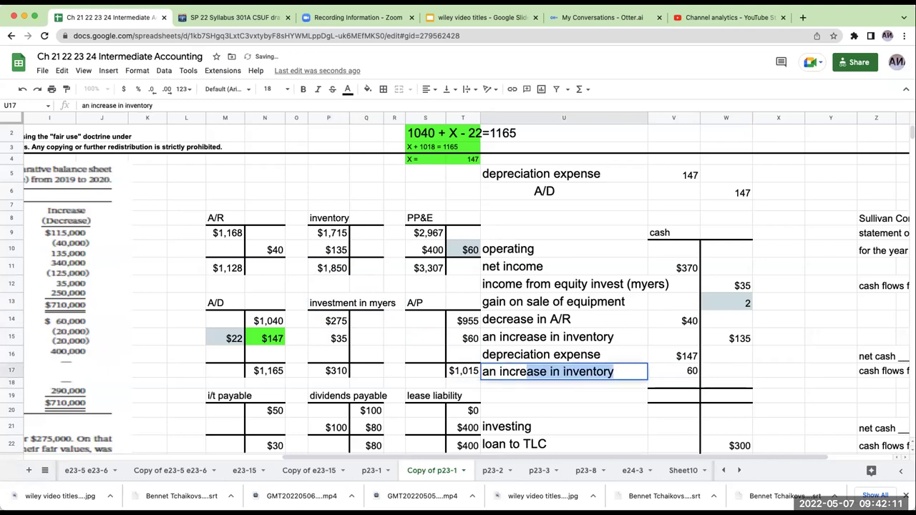
text(A/)
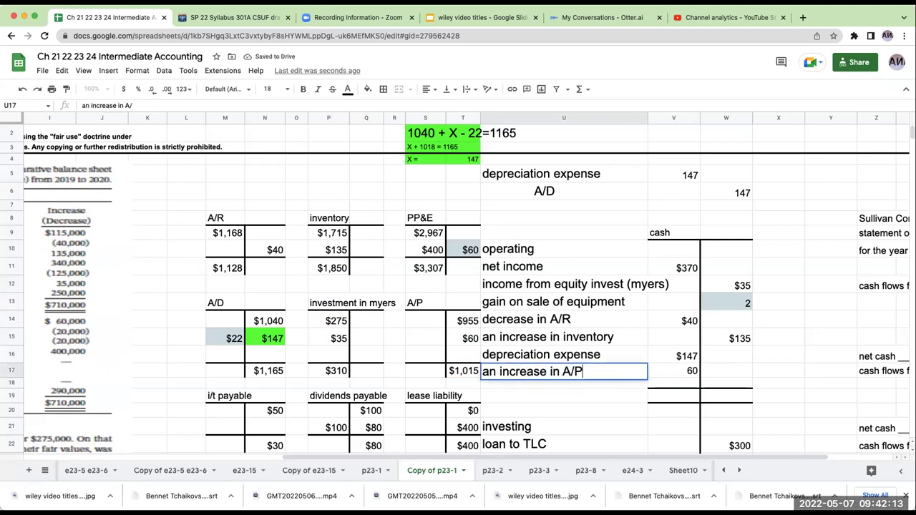
text(P)
key(Return)
Consult the income taxes payable change on the balance sheet and enter a debit of 20 in M21 of the i/t payable T-account.
click(230, 432)
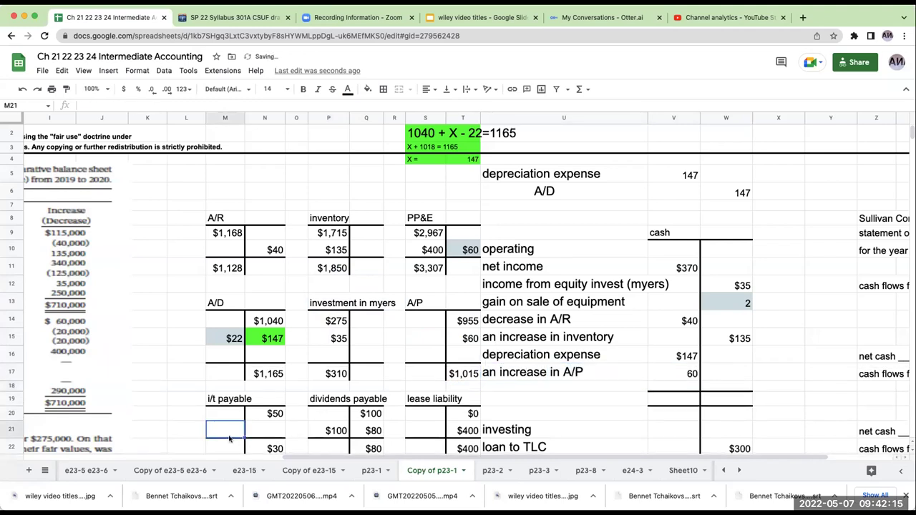
key(Left)
key(Left)
key(Left)
key(Left)
key(Left)
key(Left)
key(Left)
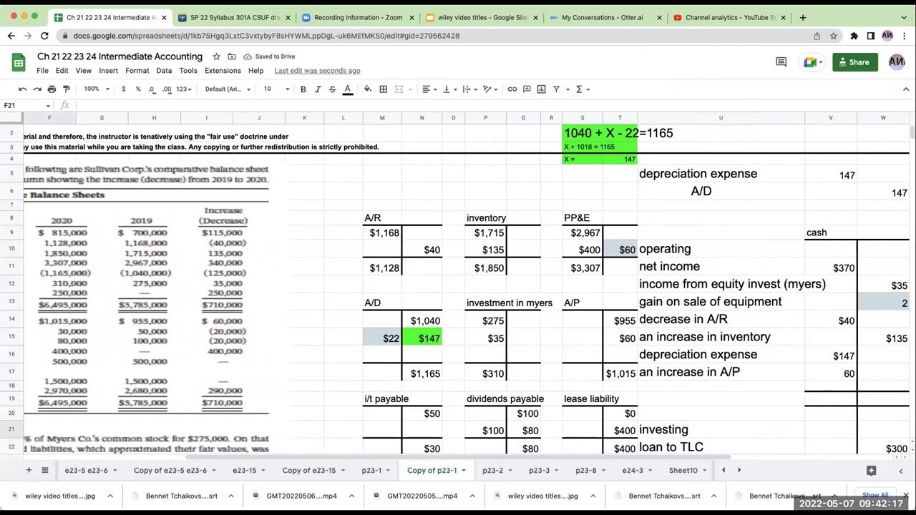
key(Left)
key(Left)
key(Left)
key(Left)
key(Right)
key(Right)
key(Right)
key(Right)
key(Right)
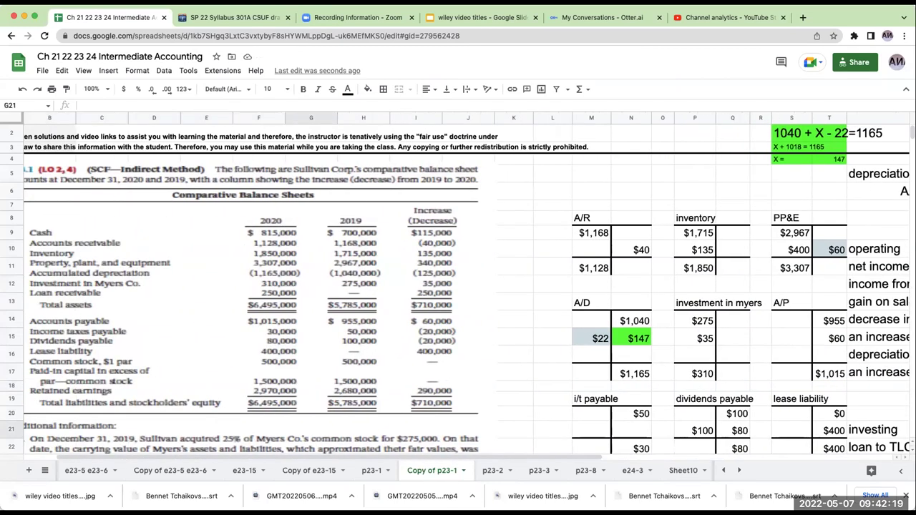
key(Right)
key(Right)
key(Right)
key(Right)
key(Right)
key(Up)
key(Up)
key(Right)
key(Down)
key(Down)
text(20)
Label U18 of the operating section "a decrease in i/t payable" and credit 20 to cash in W18.
key(Right)
key(Right)
key(Right)
key(Right)
key(Right)
key(Right)
key(Right)
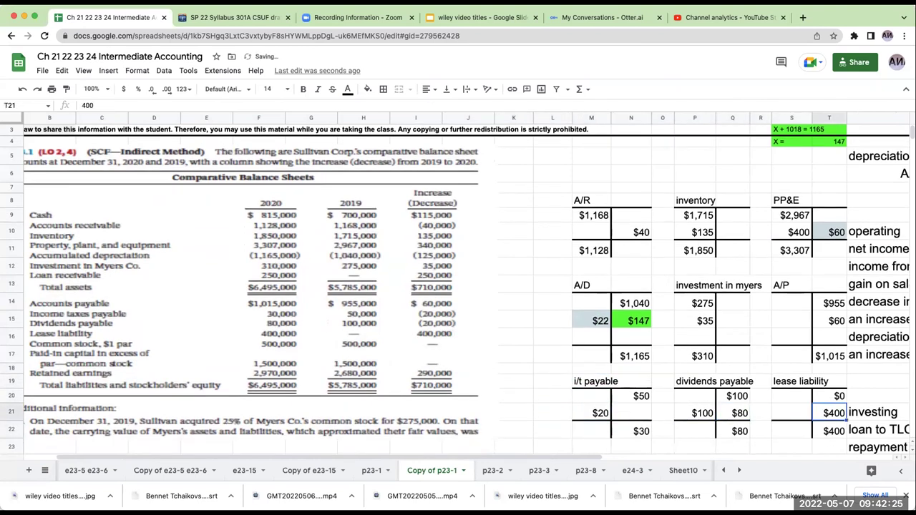
key(Right)
key(Right)
key(Right)
key(Up)
key(Left)
key(Left)
key(Left)
key(Up)
key(Right)
key(Up)
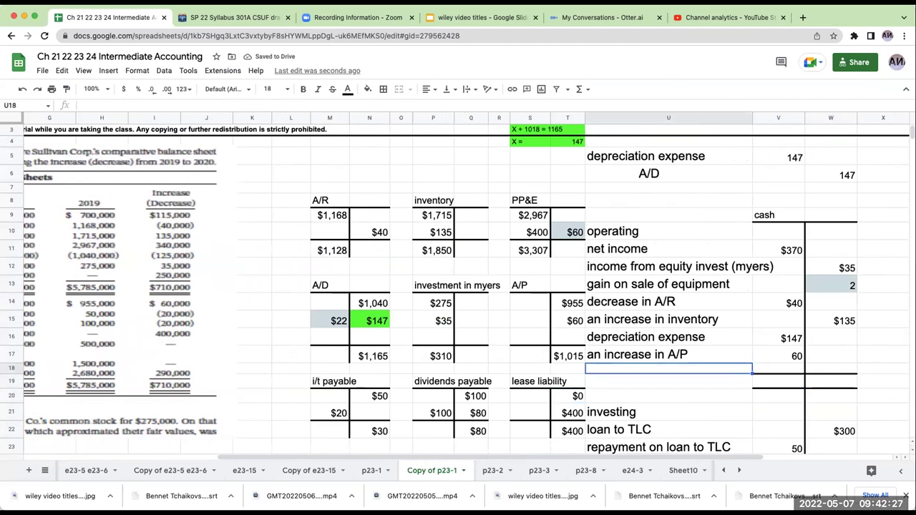
text(a decrease in i/t payable)
key(BackSpace)
key(BackSpace)
text(ble)
key(Return)
click(831, 371)
text(20)
key(Return)
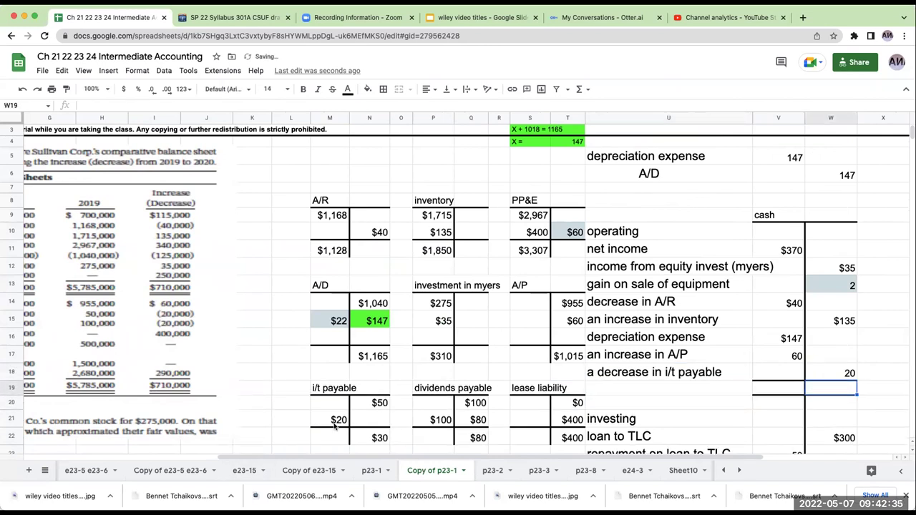
Enter 0 as the year's change in the c/s- par account (N26) and the apic- c/s account (Q26).
scroll(496, 358, down, 2)
click(455, 361)
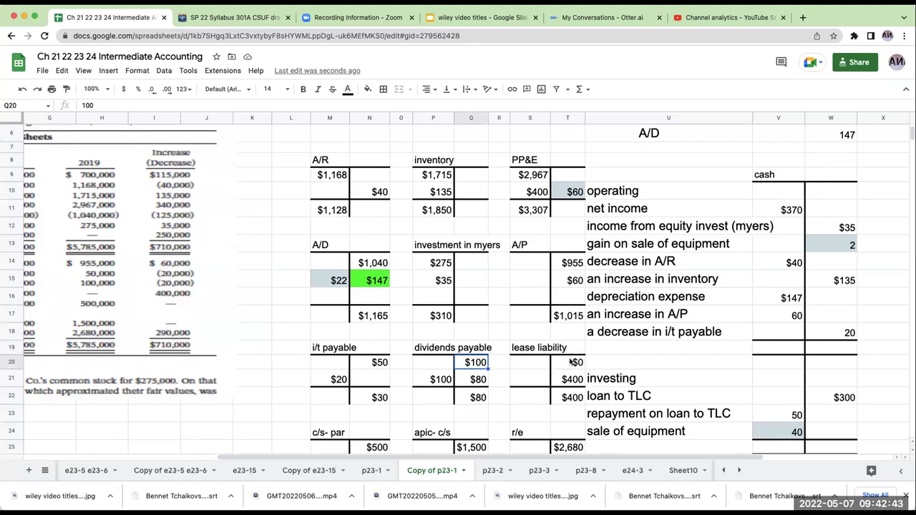
scroll(571, 362, down, 2)
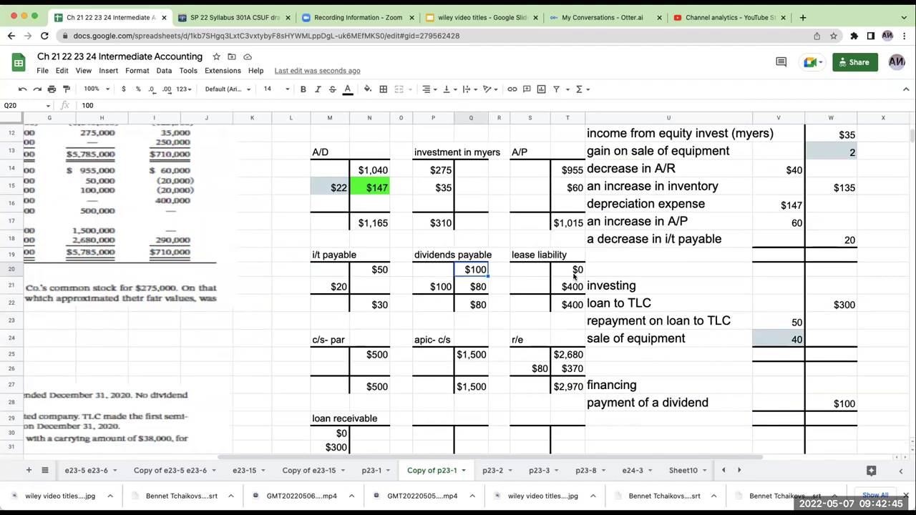
click(379, 369)
text(0)
key(Tab)
key(Right)
key(Right)
text(0)
key(Return)
Check the retained earnings balance with the scratch formula =T25+T26-S26 in T23, and clear it.
key(Up)
key(Right)
key(Up)
key(Up)
key(Up)
key(Right)
key(Right)
text(+)
key(Down)
key(Down)
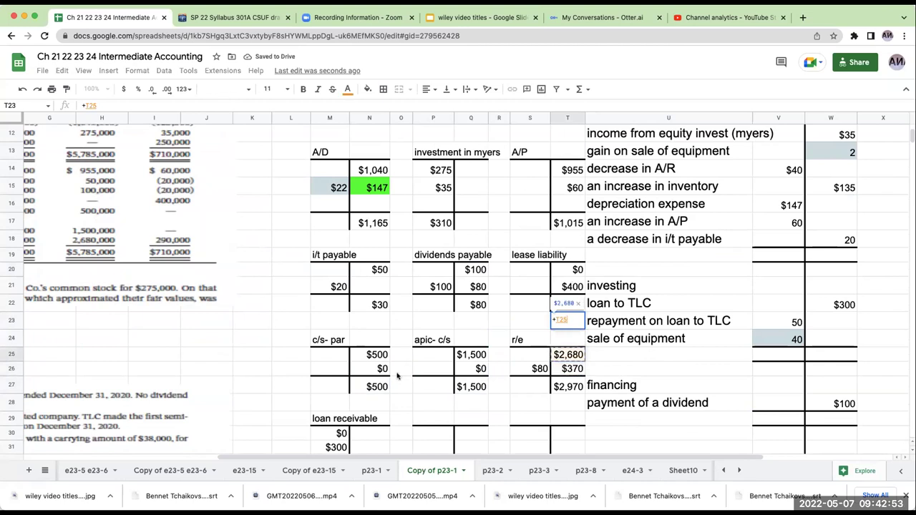
text(+)
key(Down)
key(Down)
key(Down)
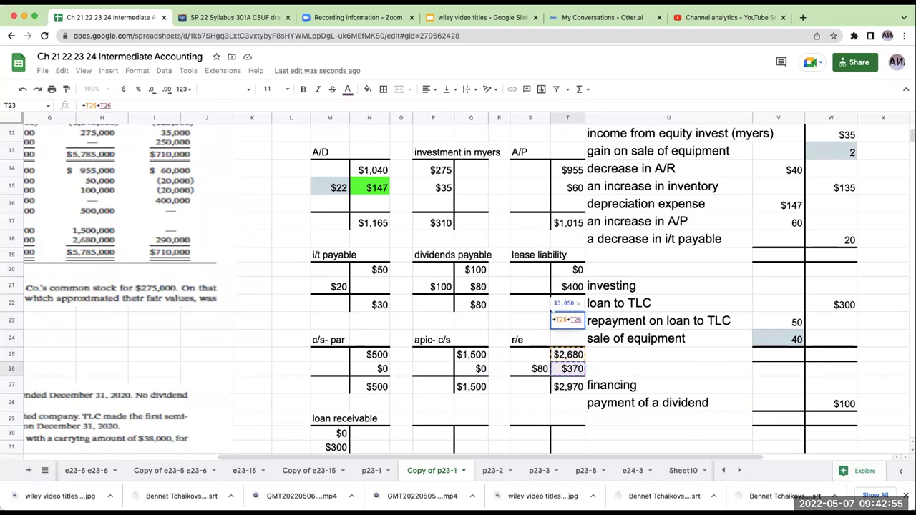
key(Return)
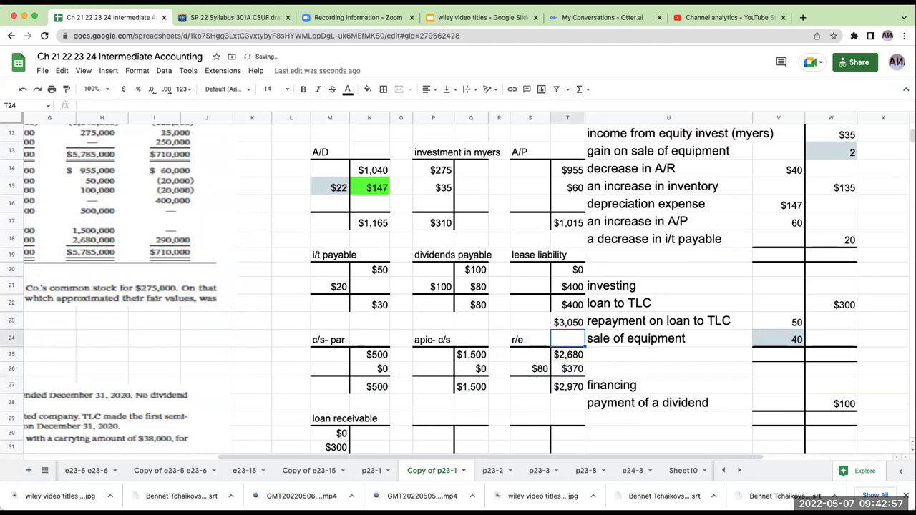
key(Up)
key(Return)
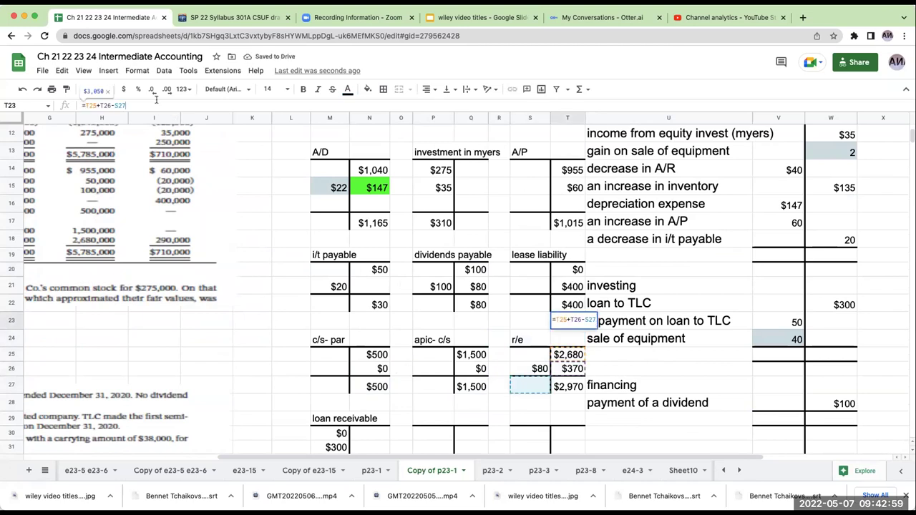
text(-)
click(531, 366)
key(Return)
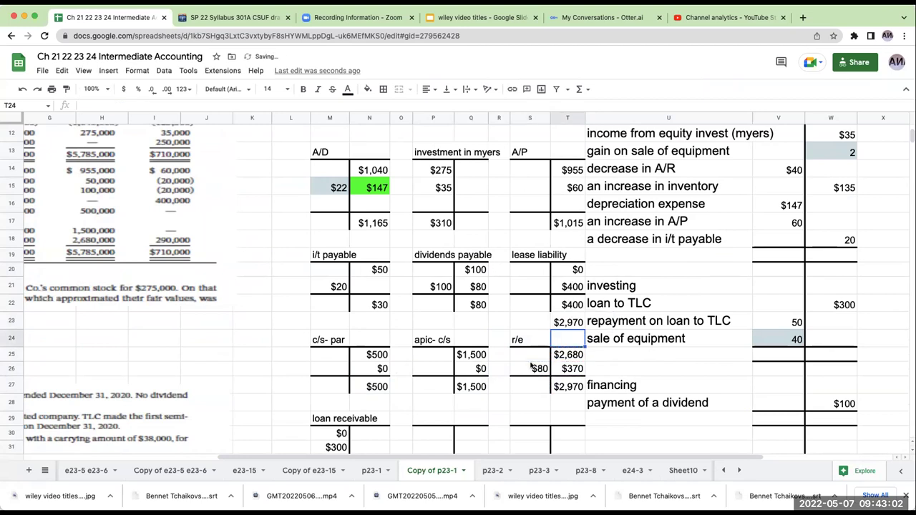
click(556, 324)
key(Delete)
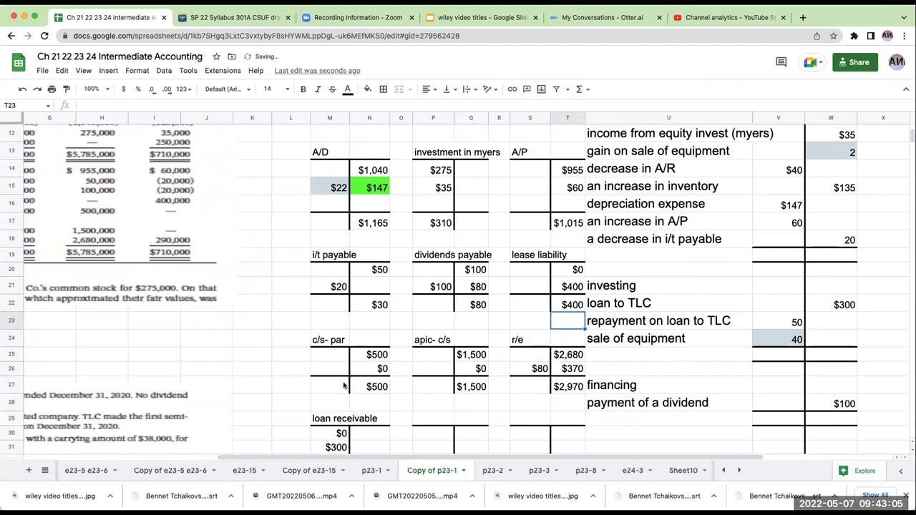
scroll(344, 386, down, 5)
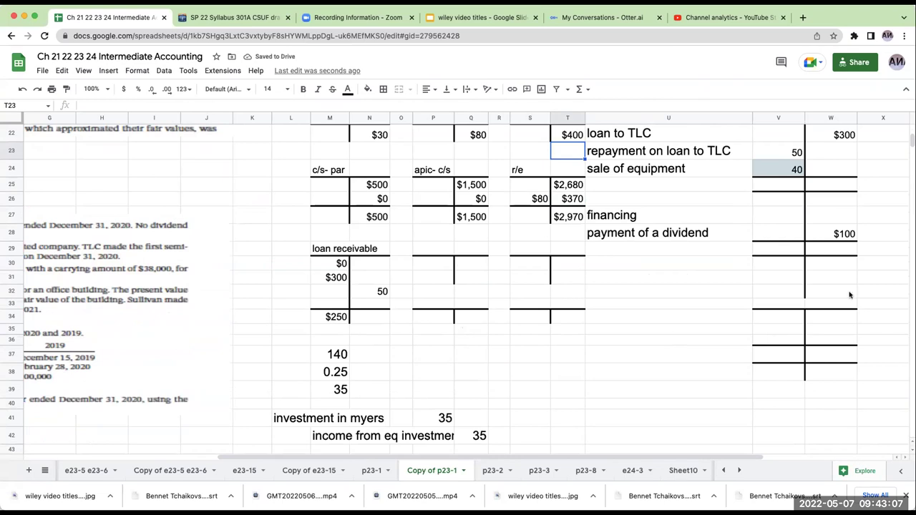
scroll(851, 295, up, 5)
click(787, 270)
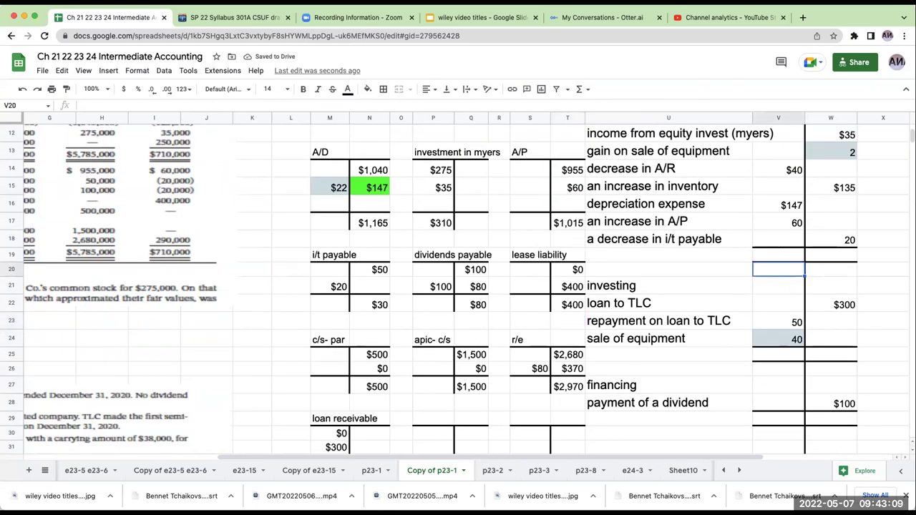
key(Right)
key(Right)
key(Right)
key(Left)
key(Left)
key(Up)
key(Right)
key(Right)
key(Left)
key(Left)
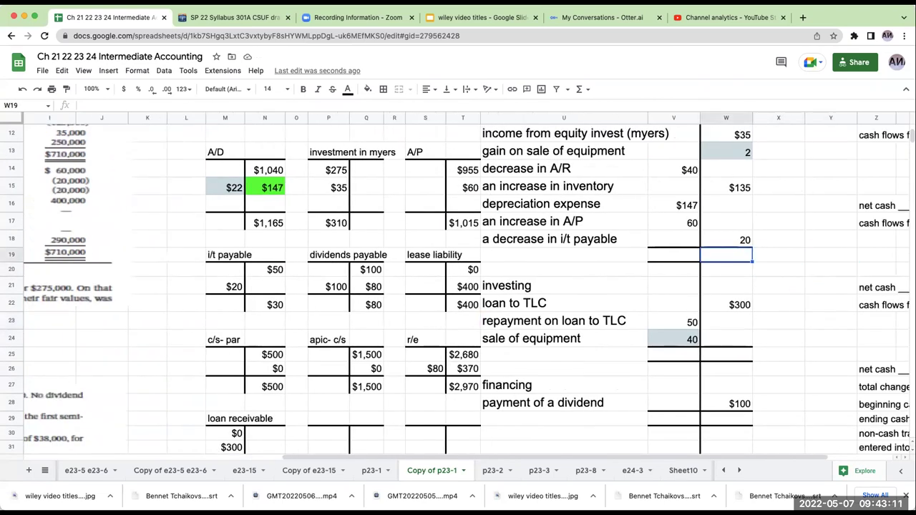
Total the operating debits (V10:V18) in V19 and credits (W10:W18) in W19, and net them in V20 with =V19-W19.
scroll(795, 269, up, 1)
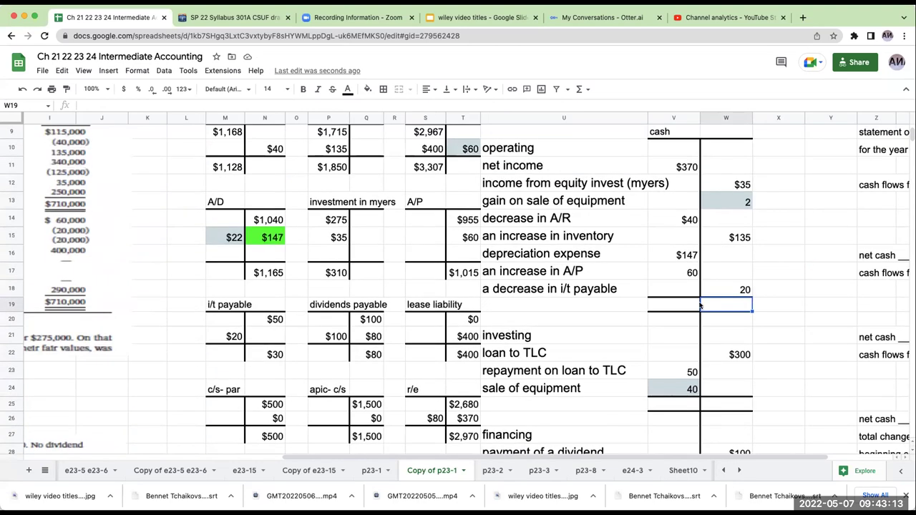
click(666, 308)
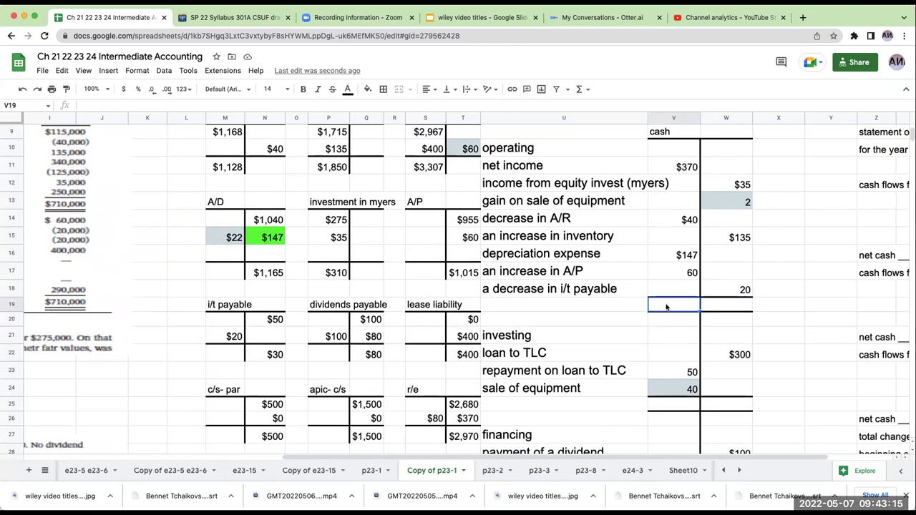
text(=sum()
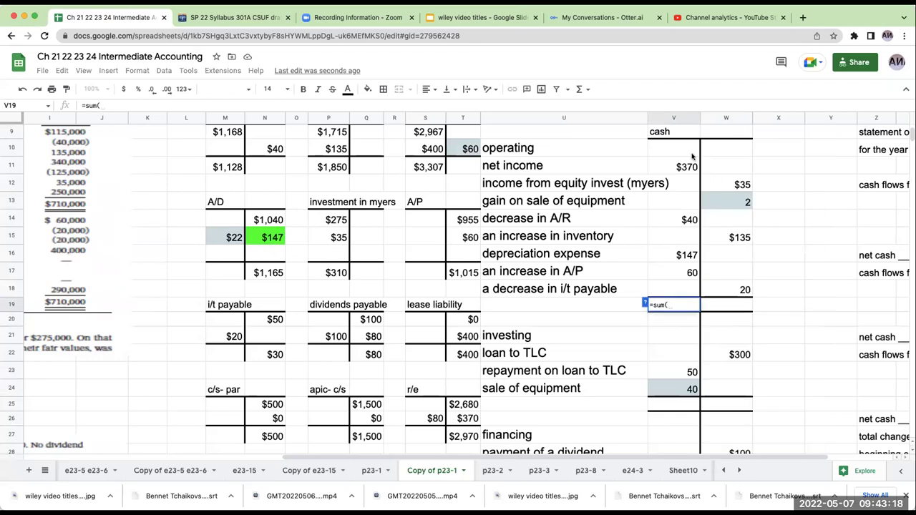
drag(692, 156, 676, 291)
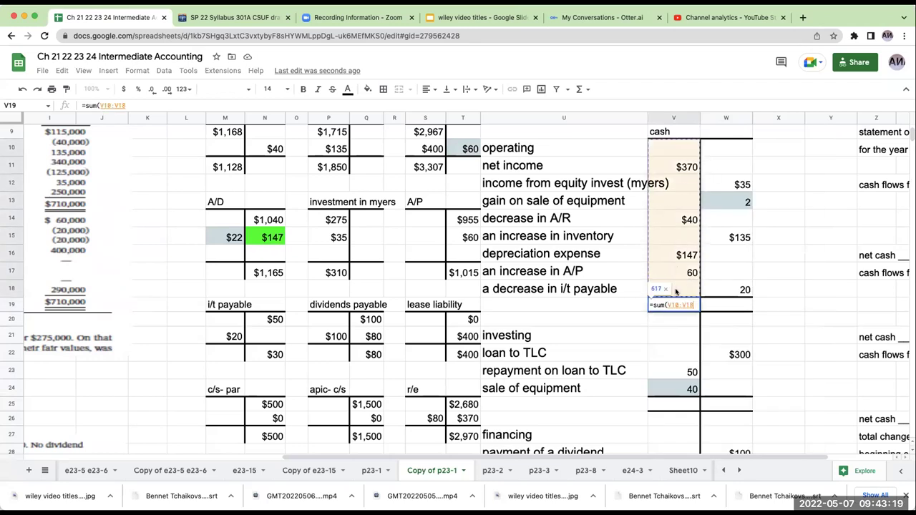
key(Tab)
text(=sum()
drag(722, 150, 722, 290)
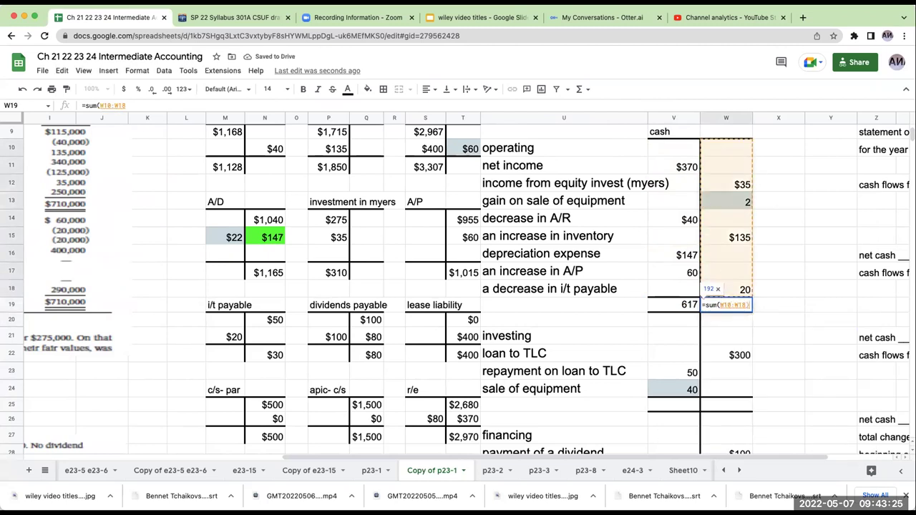
key(Return)
text(=v19-w19)
key(Return)
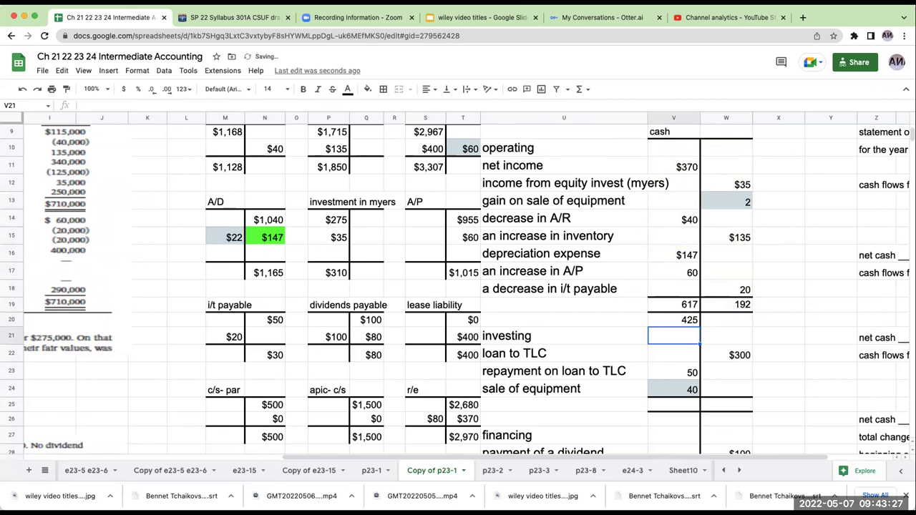
Label the operating net amount in U20 "net cash PROVIDED BY operating activities".
click(563, 320)
text(net inco)
key(BackSpace)
text(rease in operatin)
key(BackSpace)
key(BackSpace)
key(BackSpace)
key(BackSpace)
key(BackSpace)
key(BackSpace)
key(BackSpace)
key(BackSpace)
key(BackSpace)
key(BackSpace)
key(BackSpace)
key(BackSpace)
key(BackSpace)
key(BackSpace)
key(BackSpace)
key(BackSpace)
key(BackSpace)
text(cash PROV)
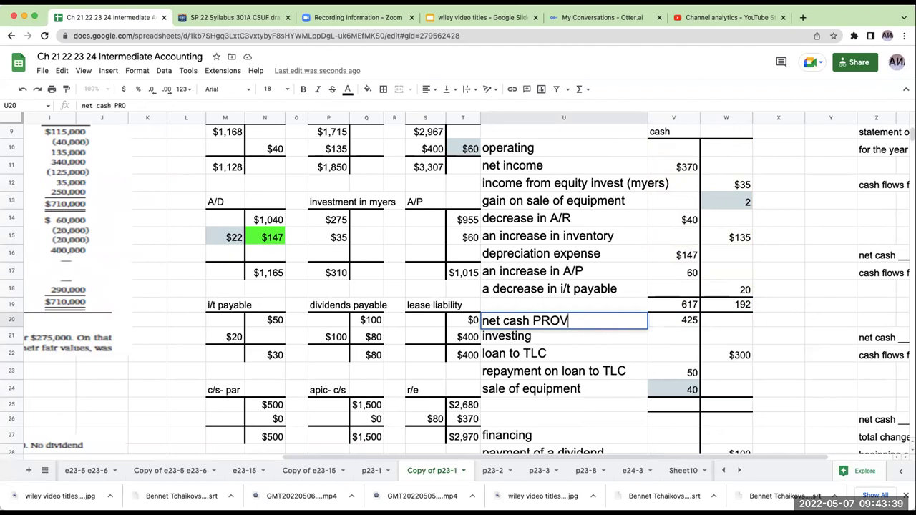
text(IDED BY operating activities)
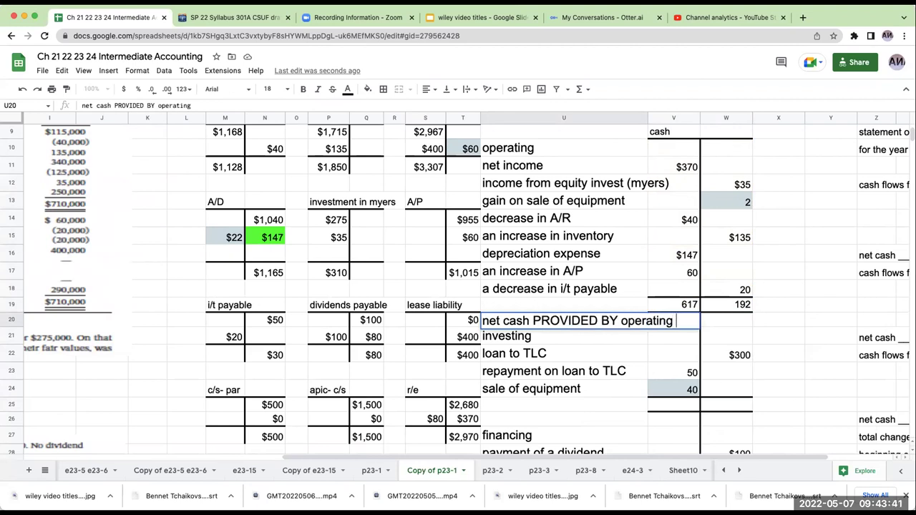
key(Return)
key(Right)
key(Up)
key(Down)
key(Down)
key(Down)
key(Down)
key(Down)
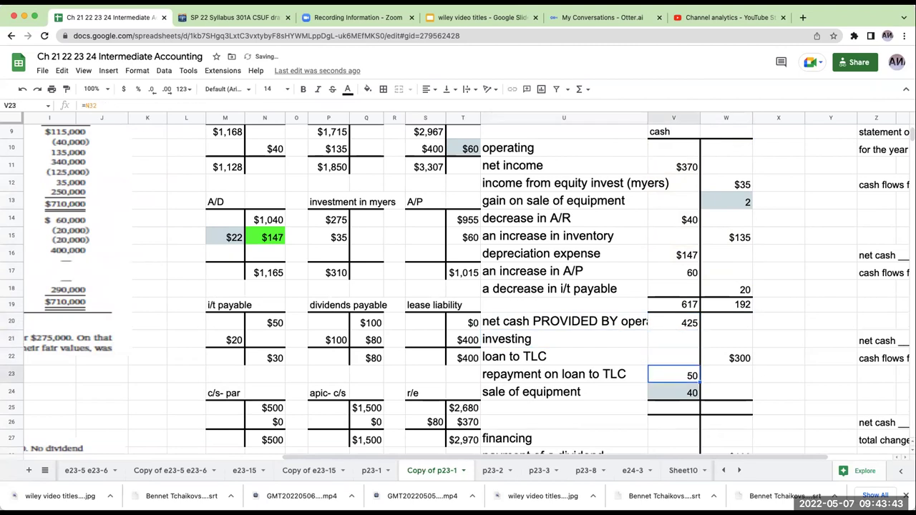
Total the investing debits (V23:V24) in V25, bring the credit from W22 into W25, and net them in W26 with =W25-V25.
text(+)
key(Up)
key(Up)
text(+)
key(Up)
key(Tab)
text(+)
key(Up)
key(Up)
key(Up)
key(Return)
text(+)
key(Up)
text(-)
key(Left)
key(Up)
key(Return)
Label the investing net amount in U26 "net cash USED IN investing act".
key(Up)
key(Left)
key(Left)
key(Left)
key(Right)
text(net c)
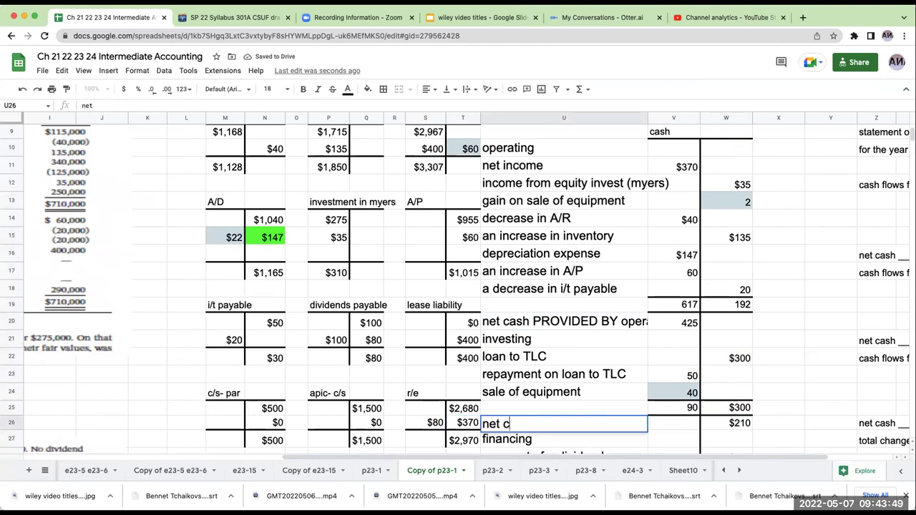
text(ash USED IN investing act)
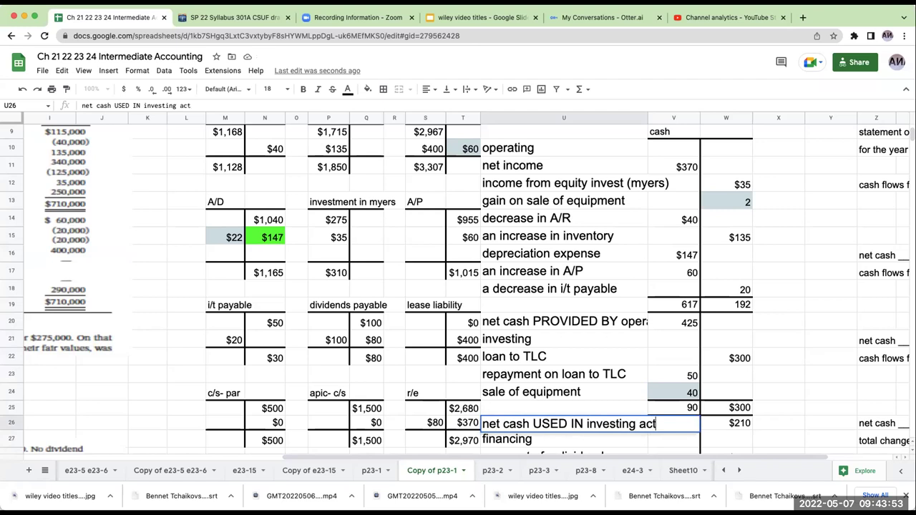
key(Return)
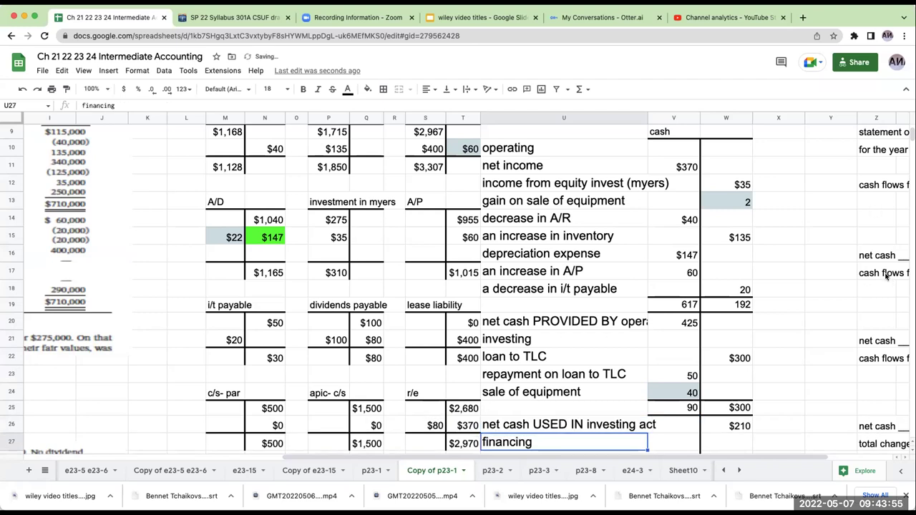
Total the financing credits in W29 with =W28 and carry the net amount into W30 with =W29.
scroll(637, 268, down, 1)
scroll(636, 267, down, 1)
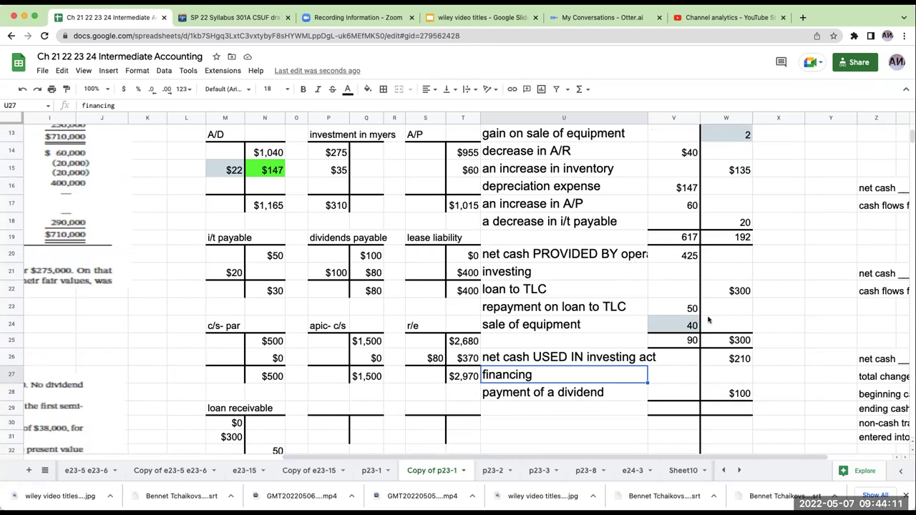
click(738, 408)
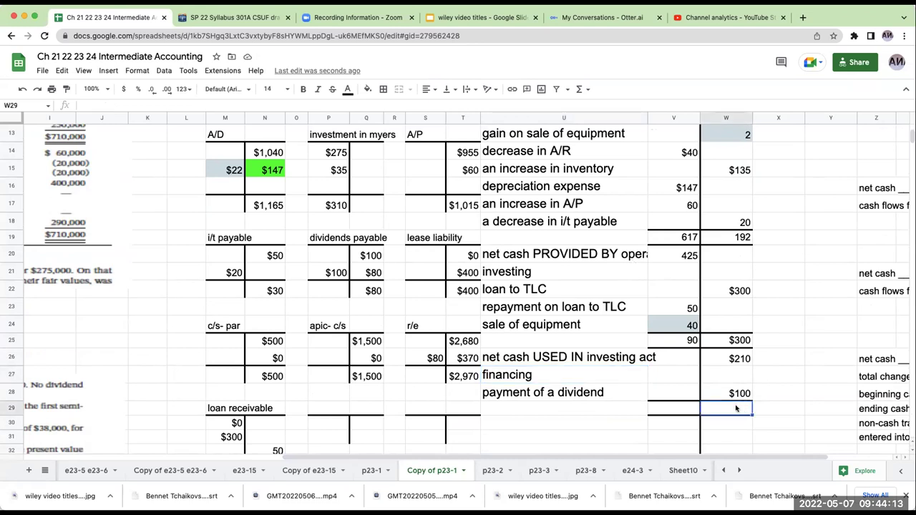
text(=w28)
key(Return)
key(Left)
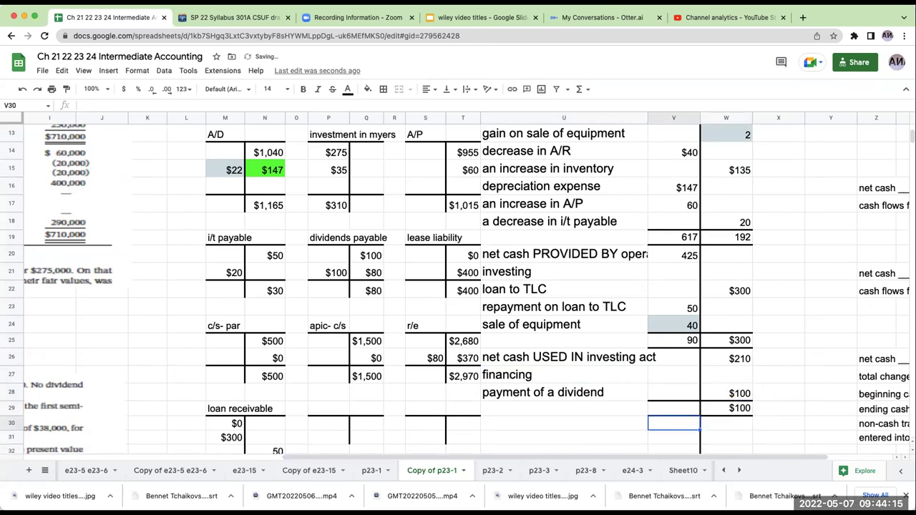
key(Right)
text(=)
key(Up)
key(Return)
Label the financing net amount in U30 "net cash USED IN financing act".
key(Up)
key(Left)
key(Left)
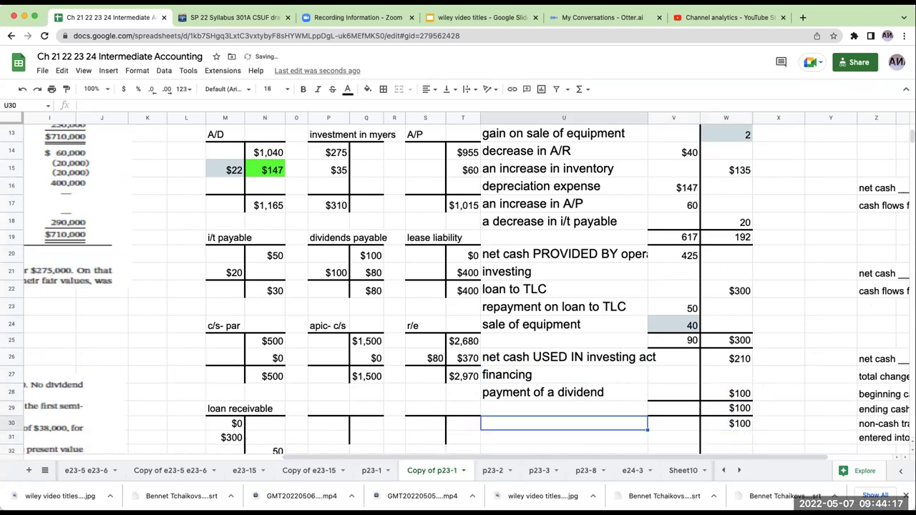
text(net cash USE)
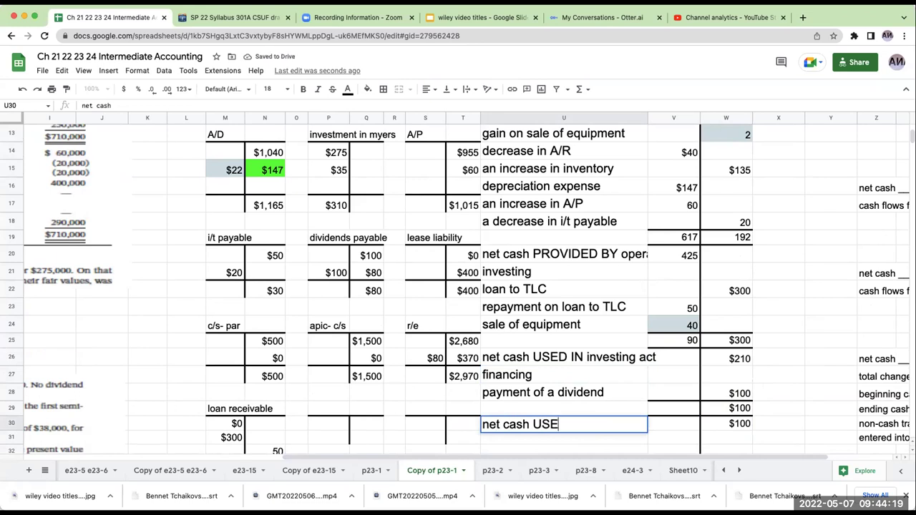
text(D IN financing act)
key(Return)
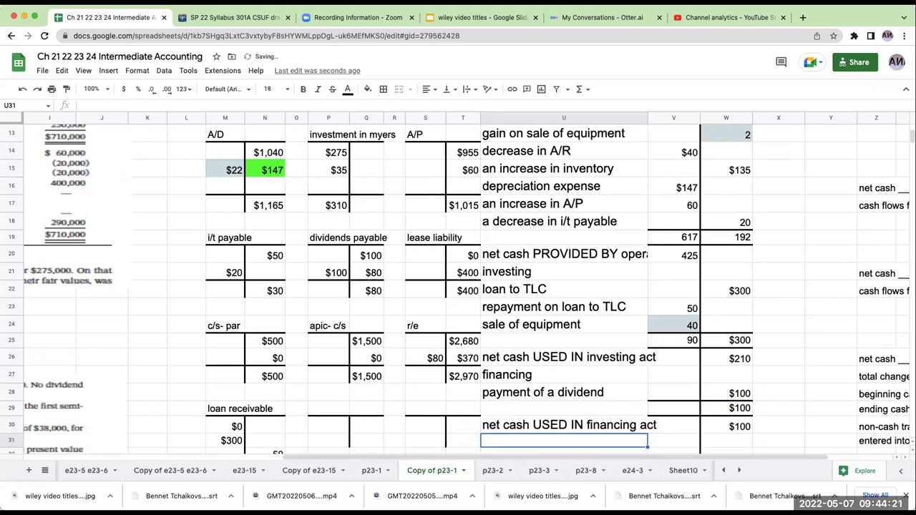
Bring the operating net cash label from U20 into U34 and its amount from V20 into V34 by cell reference.
scroll(672, 361, down, 5)
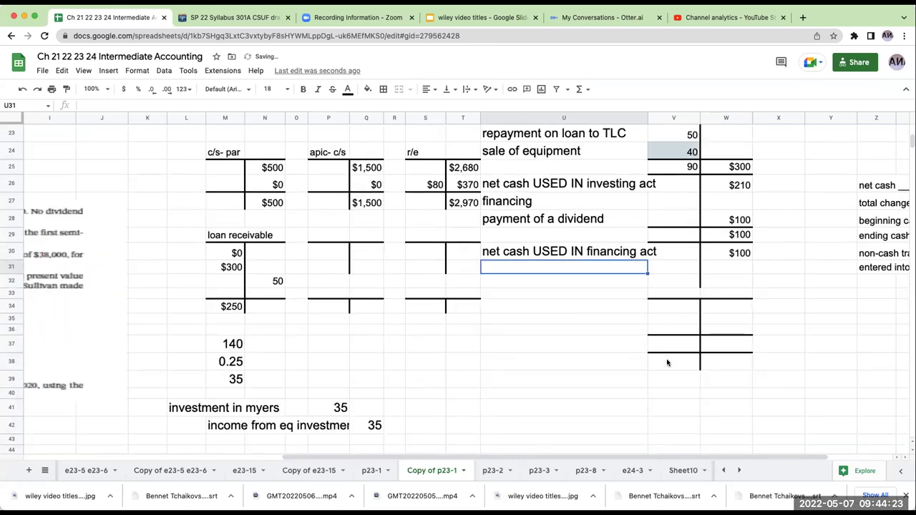
click(587, 305)
text(+)
scroll(804, 236, up, 3)
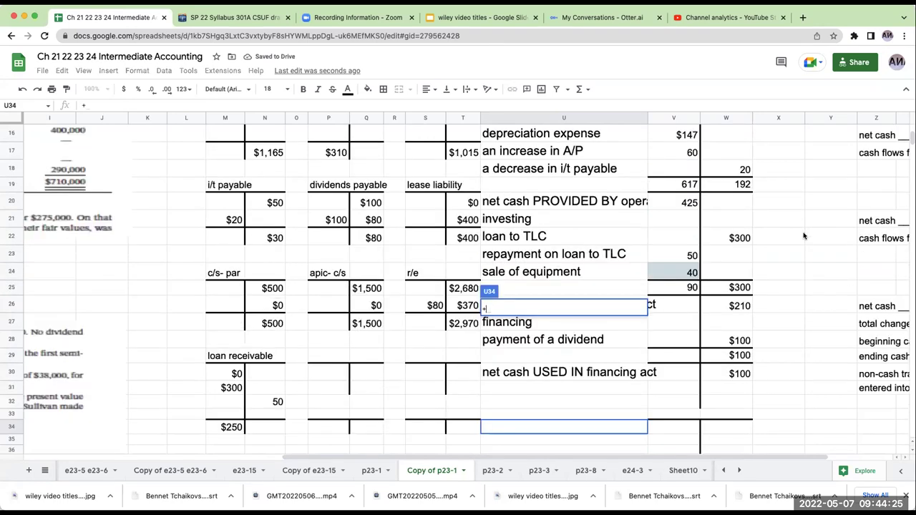
click(558, 206)
key(Return)
click(680, 428)
text(+)
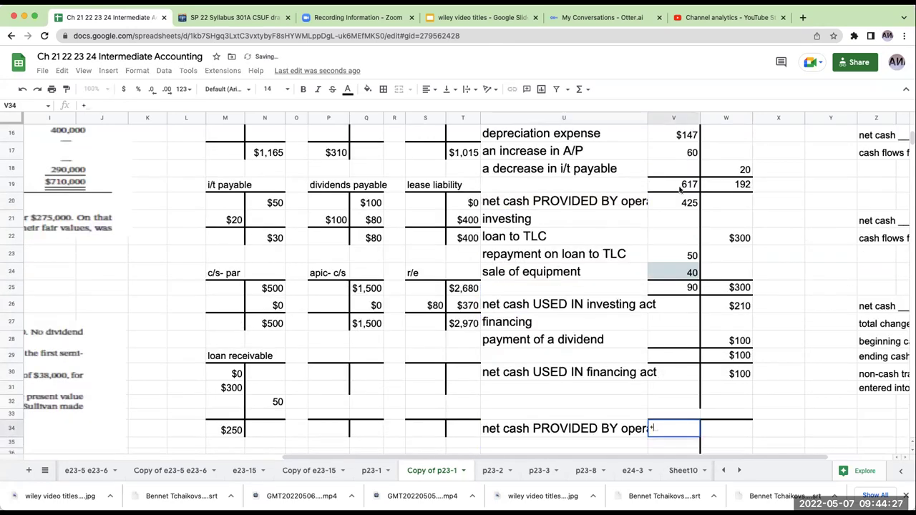
click(682, 203)
key(Return)
Bring the investing net cash label from U26 into U35 and its amount from W26 into W35 by cell reference.
click(557, 442)
text(+)
click(542, 305)
key(Return)
click(726, 428)
text(+)
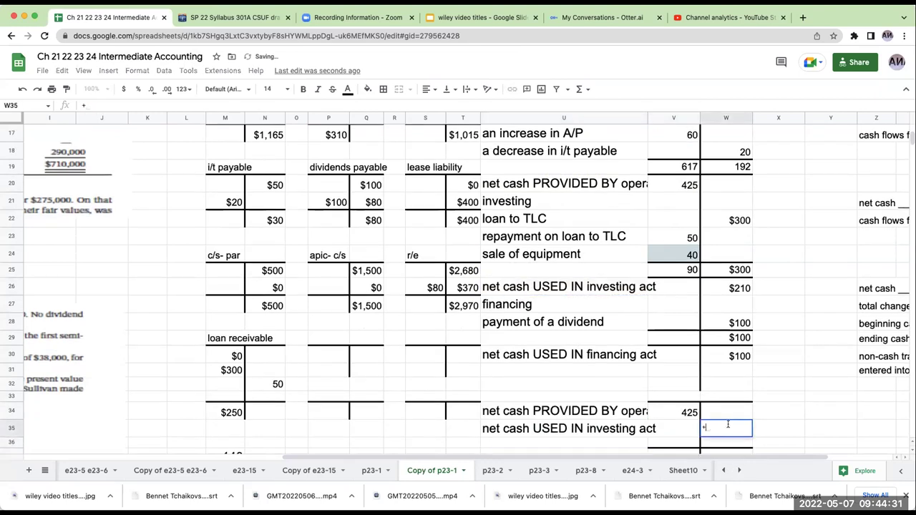
click(735, 300)
key(Return)
click(726, 429)
text(+)
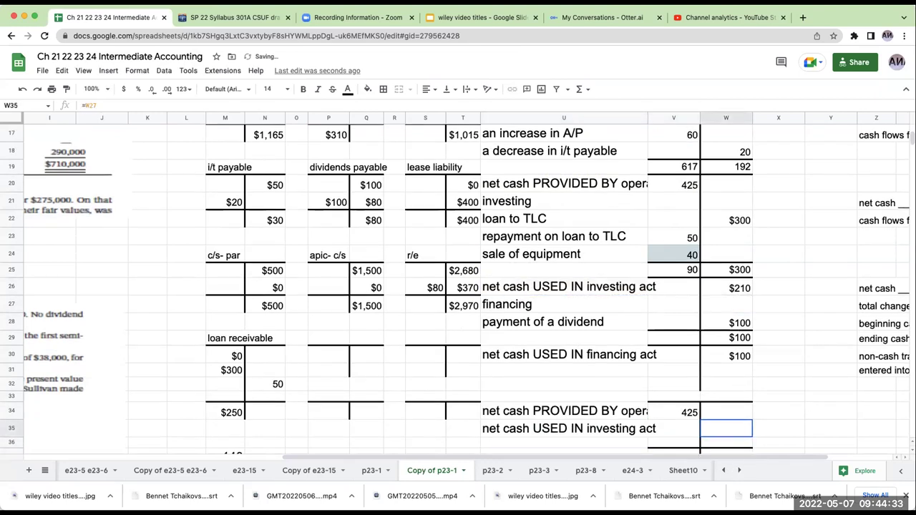
click(737, 288)
key(Return)
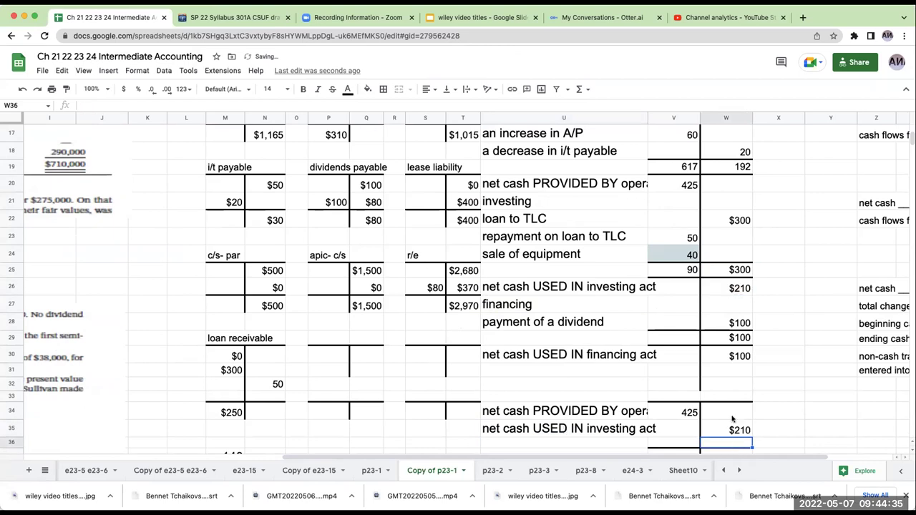
Bring the financing net cash amount from W30 into W36 and its label from U30 into U36 by cell reference.
text(+)
click(737, 355)
key(Return)
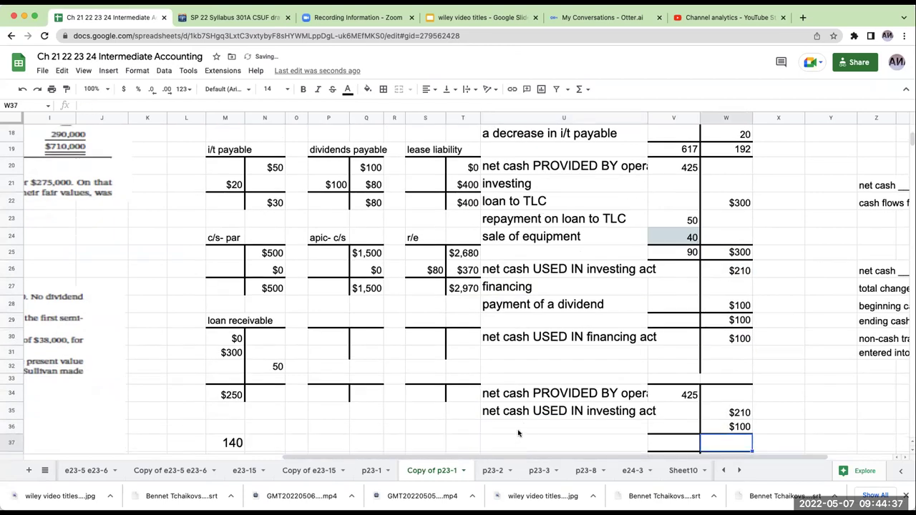
click(519, 429)
text(+)
click(526, 338)
key(Return)
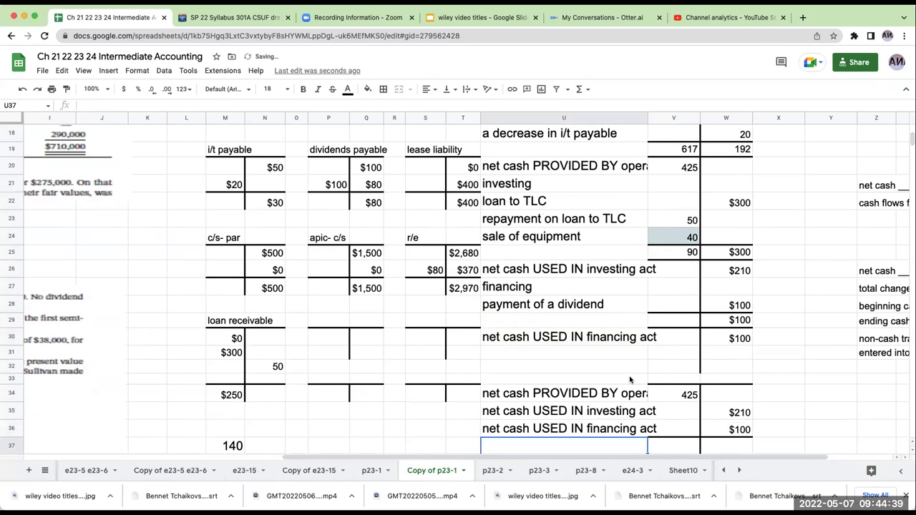
Total the summary debit in V37 (=V34) and credits in W37 (W35+W36), and net them in V38 with =V37-W37.
key(Right)
text(+)
key(Up)
key(Up)
key(Up)
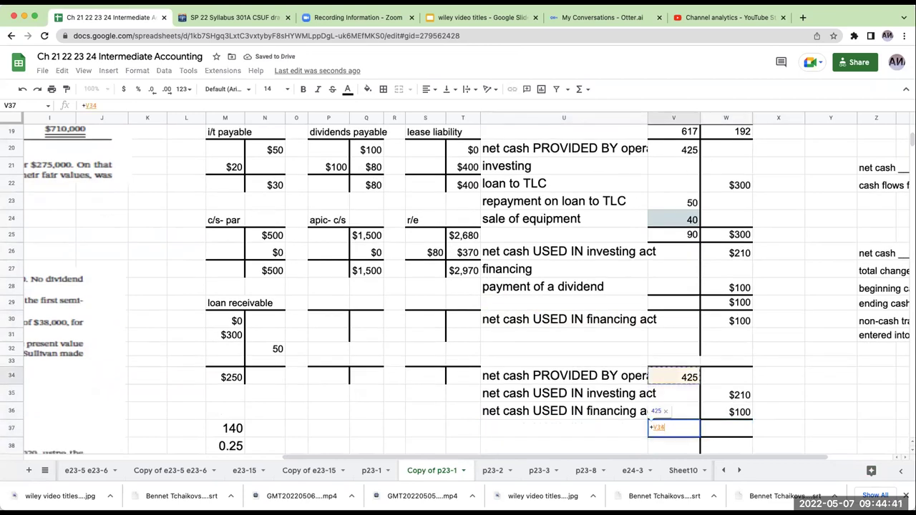
key(Return)
key(Up)
key(Right)
text(+)
key(Up)
key(Up)
text(+)
key(Up)
key(Return)
key(Left)
text(+)
key(Up)
text(-)
key(Up)
key(Right)
key(Return)
Compare the cash account's net change in V38 with the statement's total change in cash in AC27, and return to the statement's heading.
key(Up)
key(Right)
key(Right)
key(Right)
key(Right)
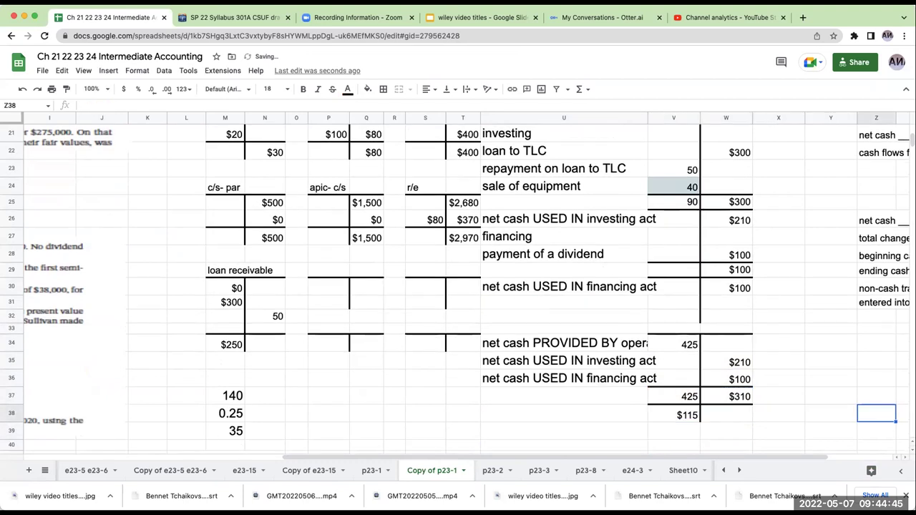
key(Right)
key(Right)
key(Right)
key(Up)
key(Up)
key(Up)
key(Up)
key(Up)
key(Up)
key(Up)
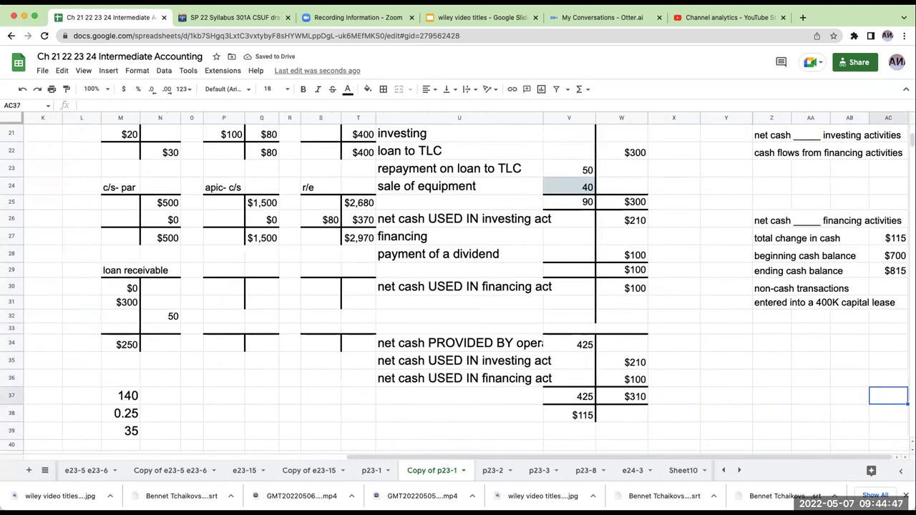
key(Up)
key(Up)
key(Up)
key(Up)
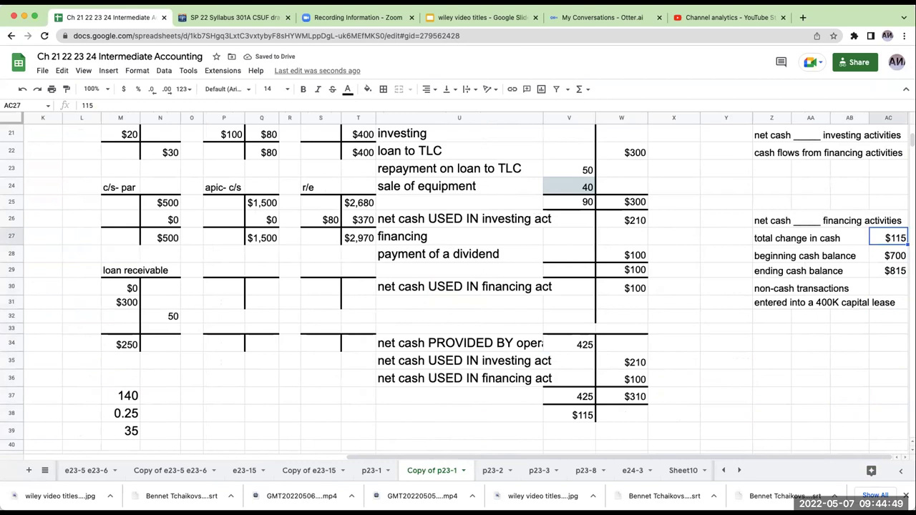
key(Up)
key(Up)
key(Up)
key(Up)
key(Up)
key(Up)
key(Up)
key(Up)
key(Up)
key(Up)
key(Up)
key(Up)
key(Up)
key(Up)
key(Up)
key(Up)
key(Up)
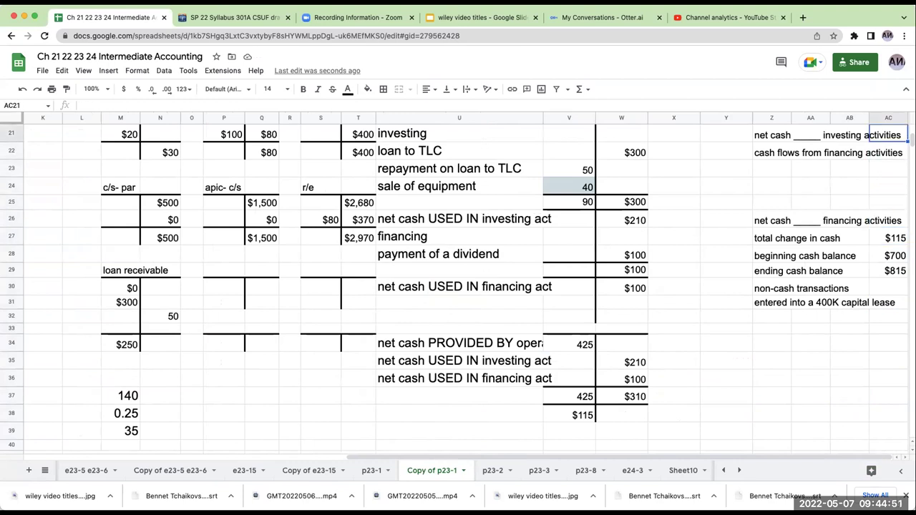
key(Up)
key(Up)
key(Up)
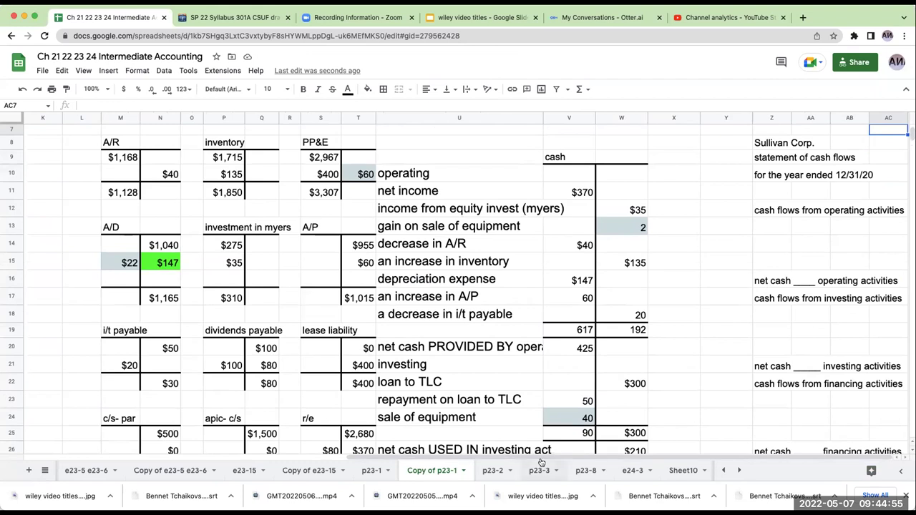
Make room for operating items by moving the statement block Z16:AC41 down to start at Z20.
click(781, 346)
drag(765, 294, 899, 395)
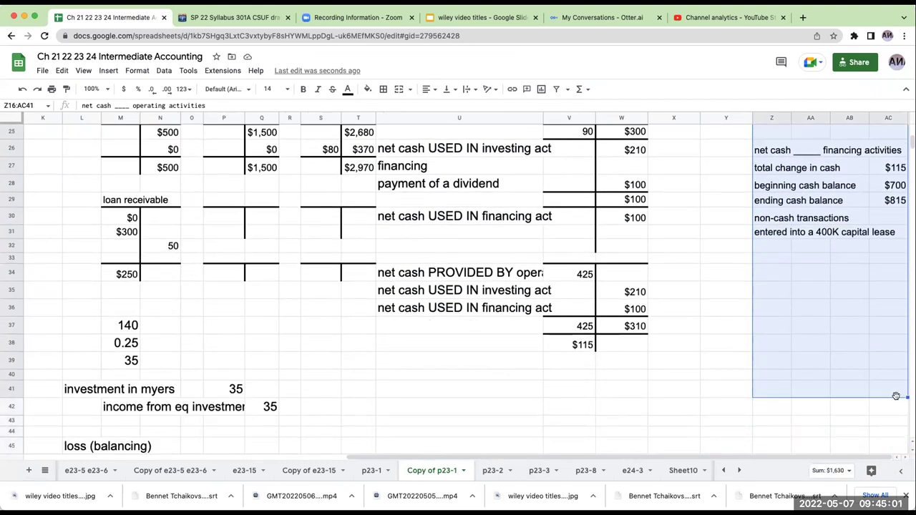
scroll(836, 336, up, 2)
scroll(836, 337, down, 3)
scroll(836, 336, up, 6)
key(super+x)
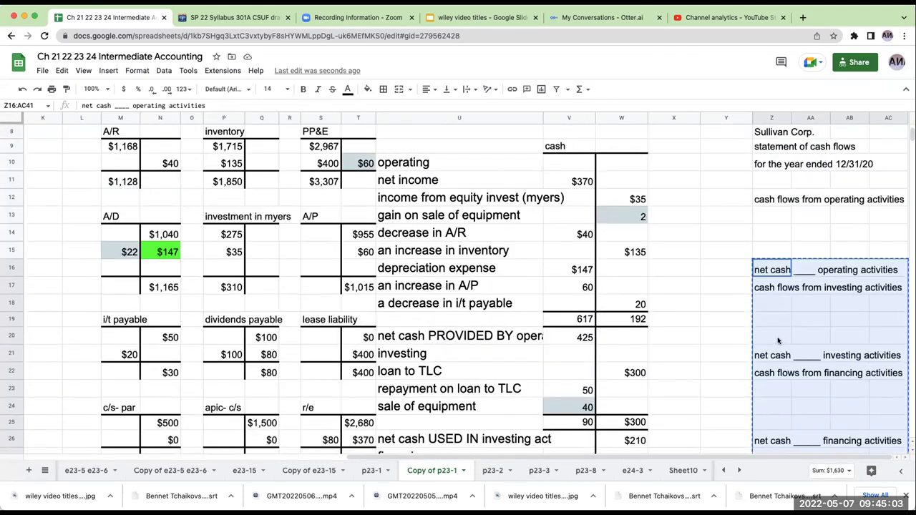
click(778, 341)
key(ctrl+v)
Link Z13 to the net income label in U11 and fill the reference down through Z19 to list the operating items.
click(776, 240)
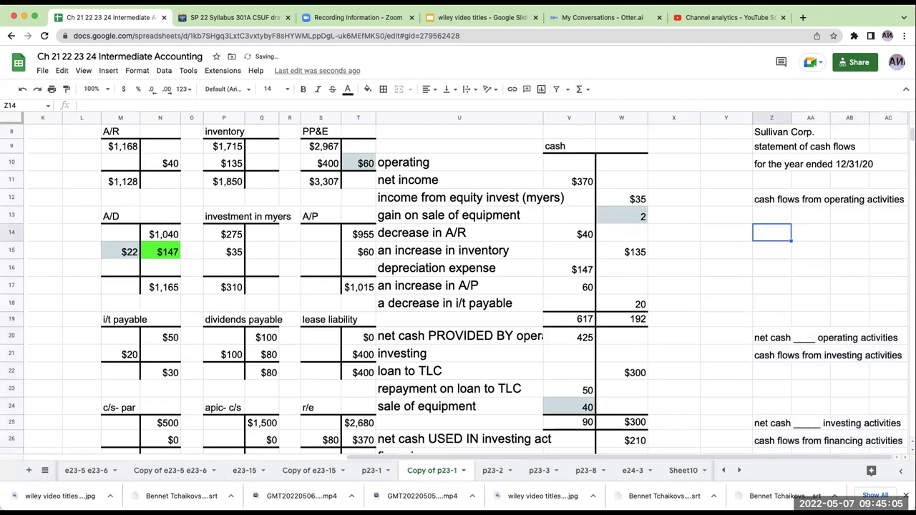
key(Up)
text(+V13)
key(Left)
key(Up)
key(Up)
key(Return)
key(Up)
drag(769, 239, 771, 320)
key(ctrl+v)
click(770, 305)
key(ctrl+v)
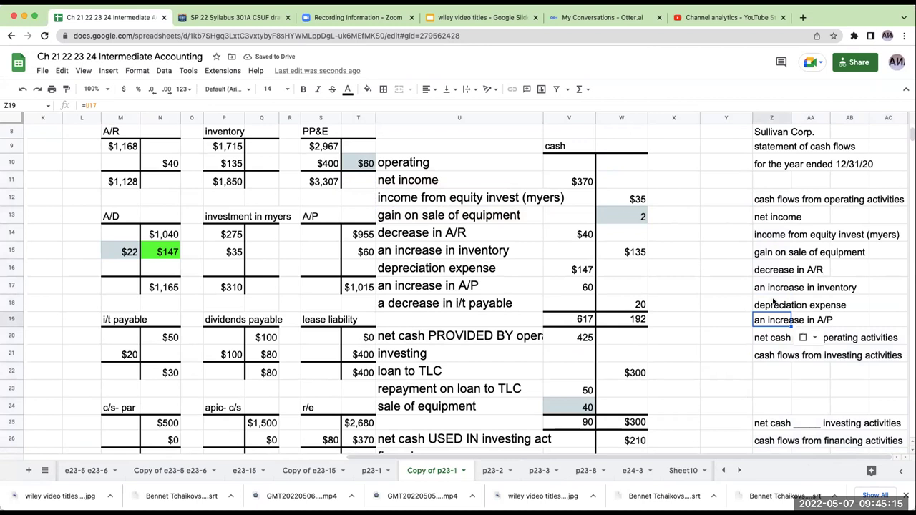
Move the statement block Z20:AC36 down two more rows so that it starts at Z22.
scroll(799, 280, down, 2)
drag(806, 247, 884, 389)
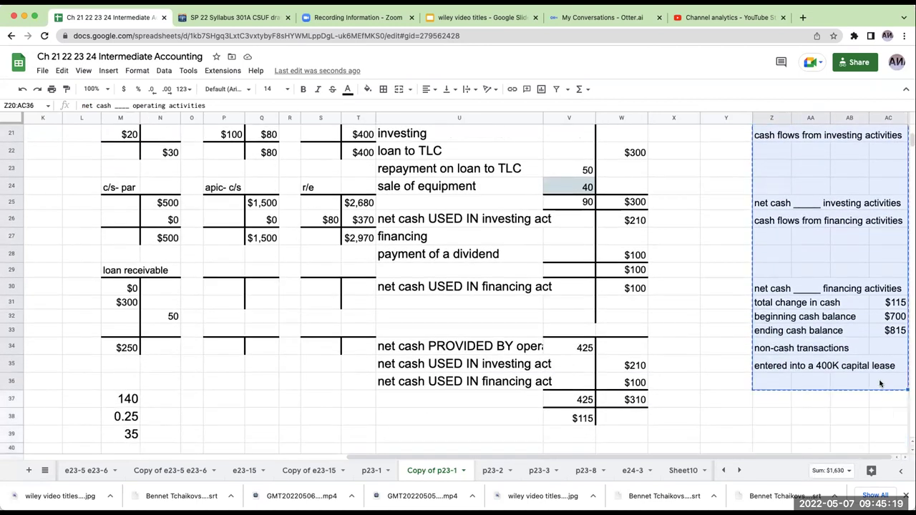
scroll(876, 382, up, 3)
click(777, 324)
key(ctrl+v)
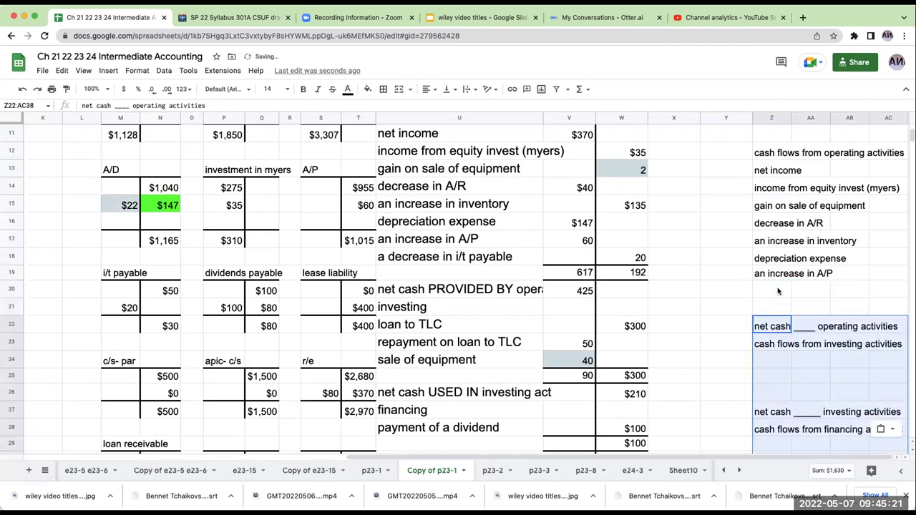
Link Z20 to the i/t payable decrease label in U18.
click(778, 293)
text(=)
key(Left)
key(Left)
key(Left)
key(Left)
key(Left)
key(Up)
key(Up)
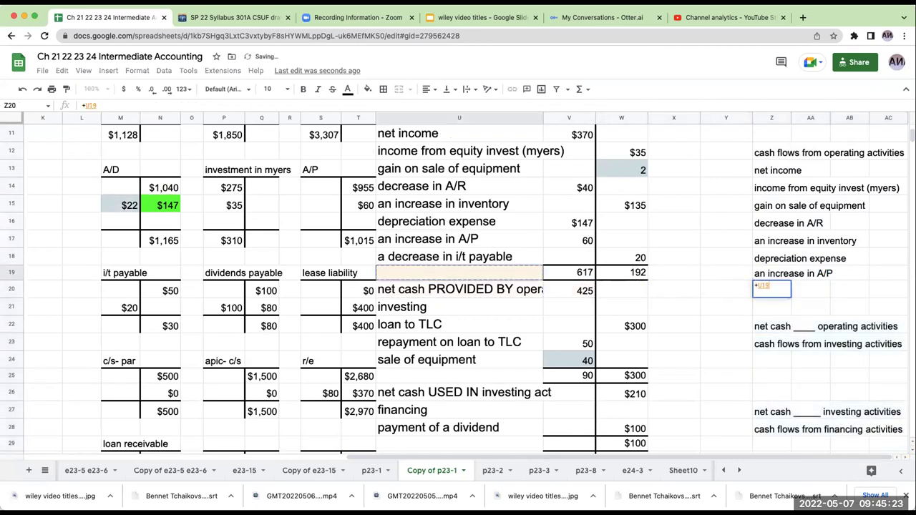
key(Return)
Link Z21 to the net cash PROVIDED BY operating activities label in U20.
text(=)
key(Left)
key(Left)
key(Left)
key(Left)
key(Left)
key(Up)
key(Return)
Clear the placeholder label "net cash ____ operating activities" from Z22.
click(810, 307)
key(Right)
key(Right)
key(Down)
key(Left)
key(Down)
key(Up)
key(Left)
key(Left)
key(Delete)
Link AC13, the statement's net income amount, to the cash account's net income debit in V11.
key(Right)
key(Right)
key(Right)
key(Up)
key(Up)
key(Up)
key(Up)
key(Up)
key(Up)
key(Up)
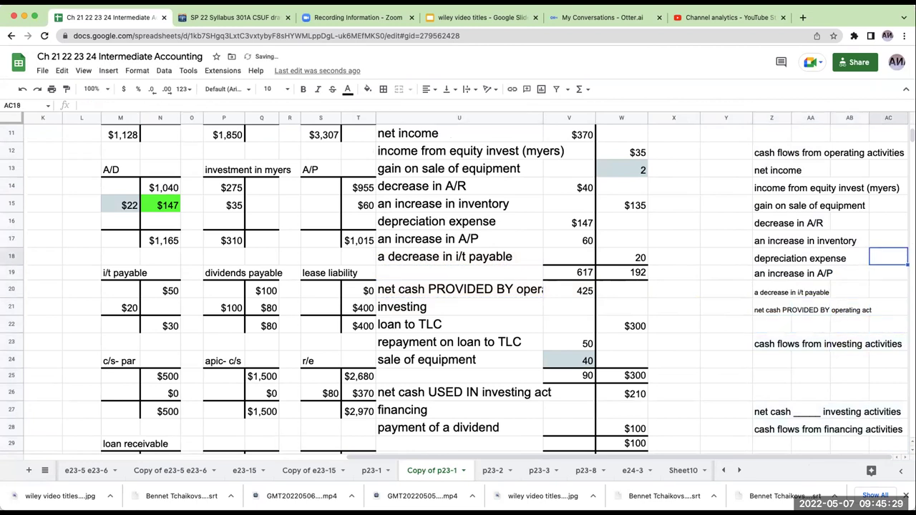
key(Up)
key(Up)
key(Up)
key(Up)
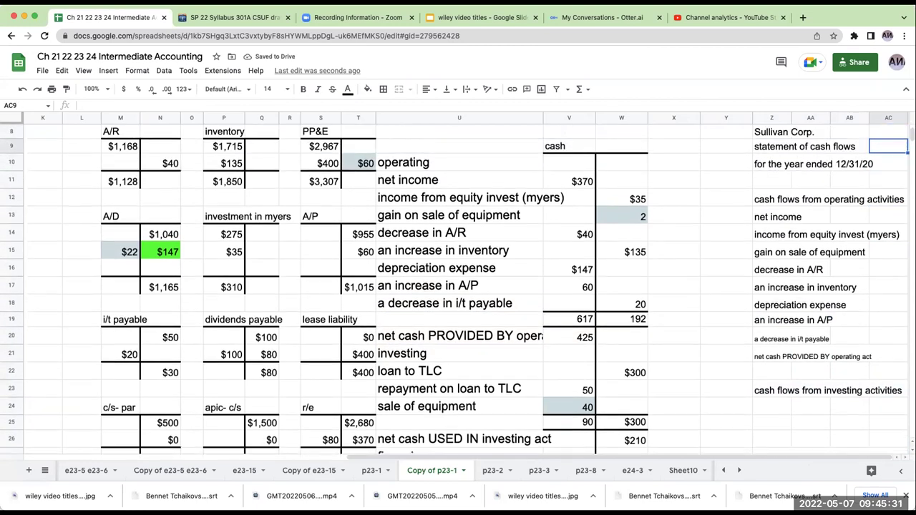
key(Down)
key(Down)
text(+)
key(Left)
key(Left)
key(Left)
key(Left)
key(Left)
key(Left)
key(Left)
key(Up)
key(Up)
key(Return)
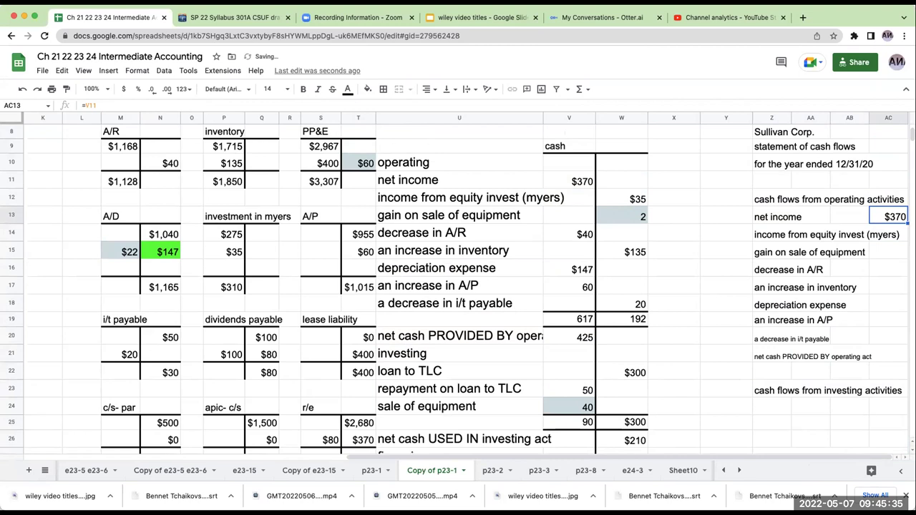
Copy the AC13 link into AC16, AC18 and AC19 for the A/R decrease, depreciation expense and A/P increase.
key(ctrl+c)
key(Down)
key(Down)
key(Down)
key(ctrl+v)
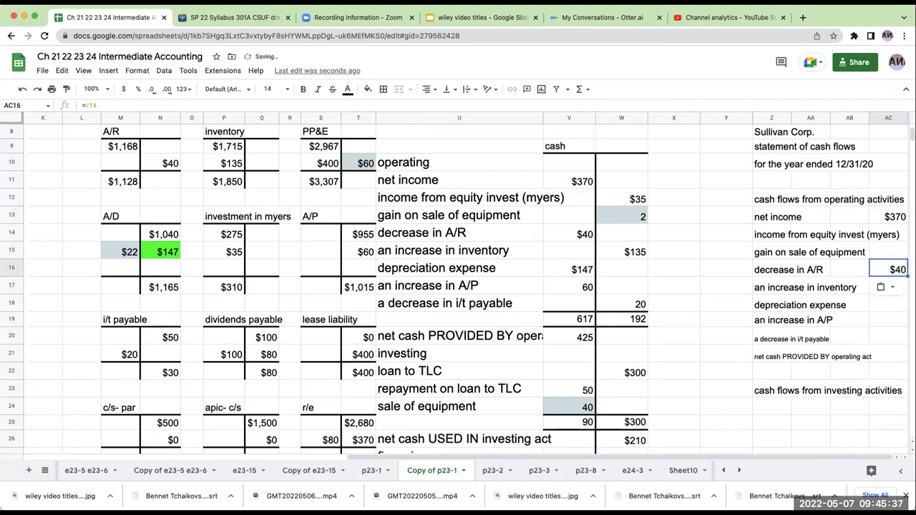
key(Down)
key(Down)
key(ctrl+v)
key(Down)
key(ctrl+v)
key(Down)
Enter the equity investment income in AC14 as the negative of W12.
key(Up)
key(Up)
key(Up)
key(Up)
key(Up)
key(Up)
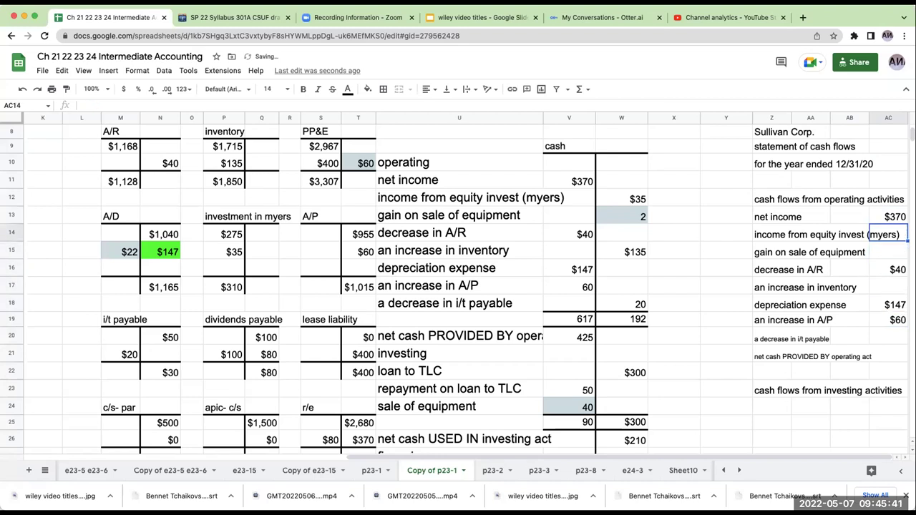
text(=-)
key(Up)
key(Left)
key(Left)
key(Left)
key(Left)
key(Left)
key(Left)
key(Up)
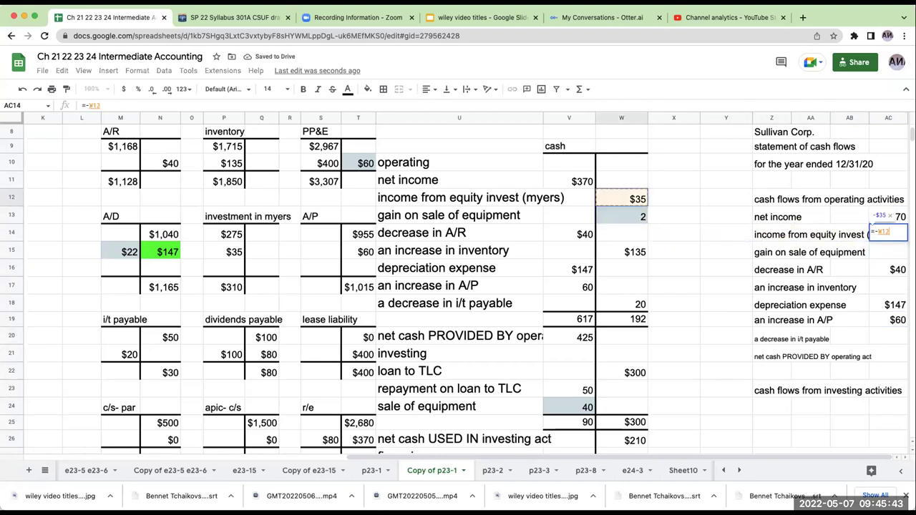
key(Return)
Enter the gain on sale of equipment in AC15 as the negative of W13.
text(=-)
key(Left)
key(Left)
key(Left)
key(Left)
key(Left)
key(Left)
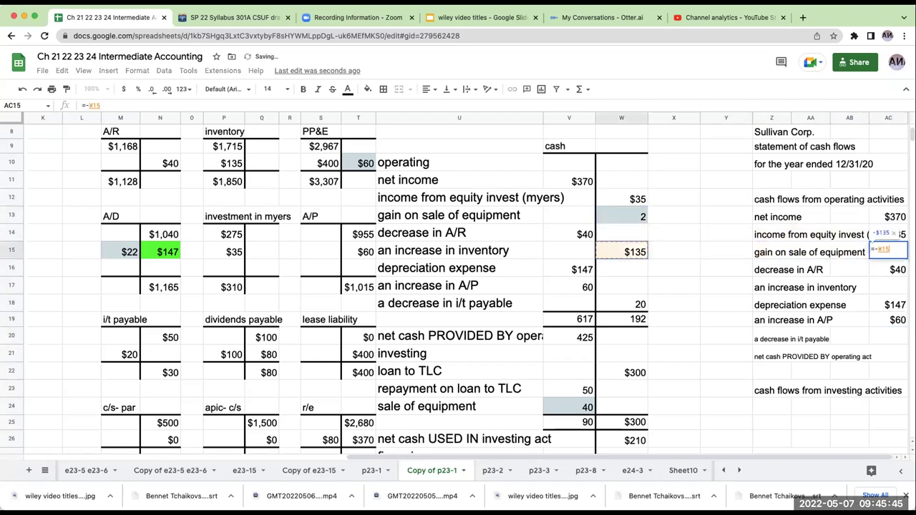
key(Up)
key(Up)
key(Return)
Enter the inventory increase in AC17 as the negative of W15.
key(Down)
text(=-)
key(Left)
key(Left)
key(Left)
key(Left)
key(Left)
key(Left)
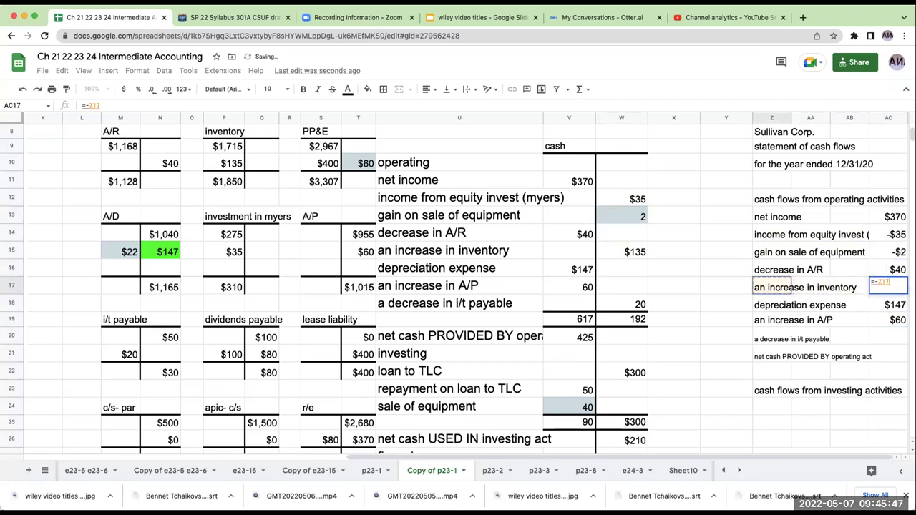
key(Up)
key(Return)
Enter the i/t payable decrease in AC20 as the negative of W18.
key(Down)
key(Down)
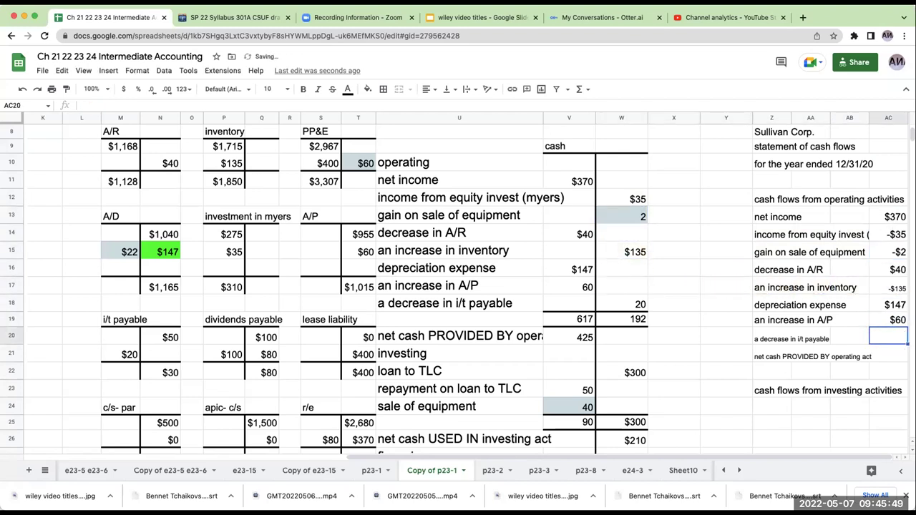
text(=-)
key(Left)
key(Left)
key(Left)
key(Left)
key(Left)
key(Left)
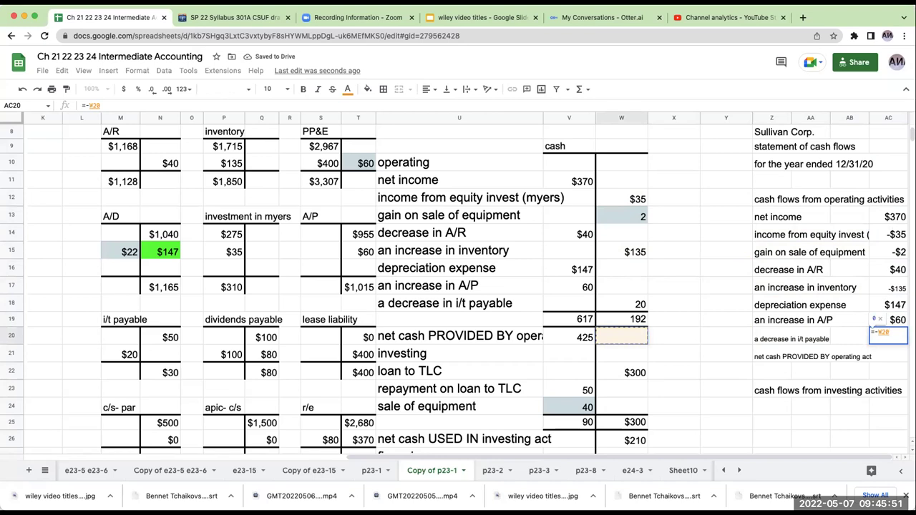
key(Up)
key(Up)
key(Return)
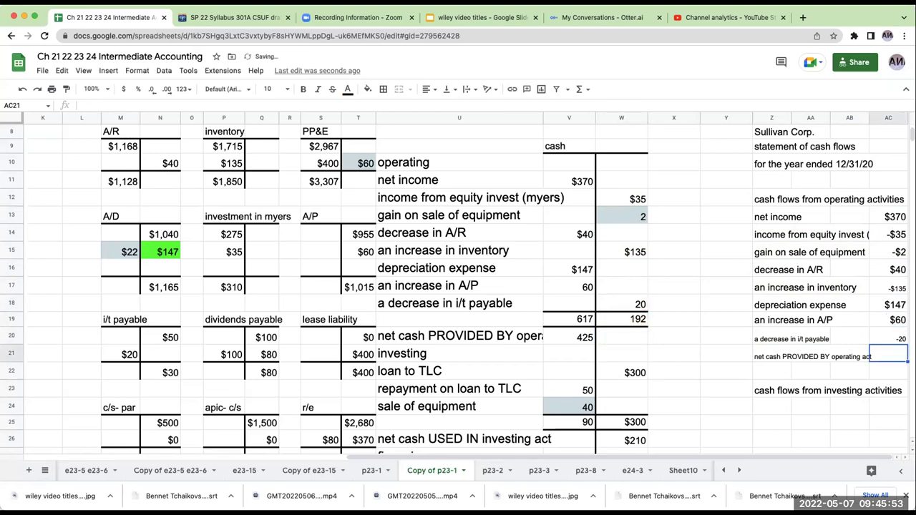
Total the operating activities in AC21 with =sum(AC13:AC20).
text(s=um()
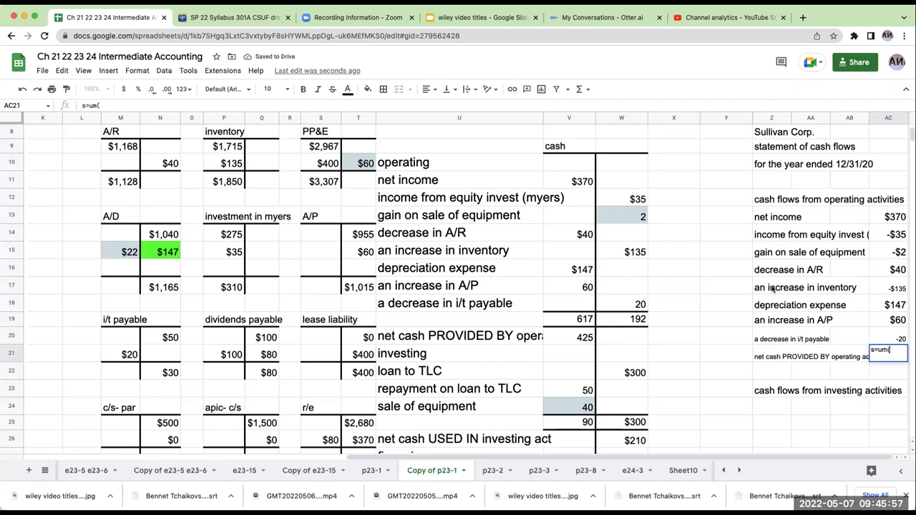
key(BackSpace)
key(BackSpace)
text(=sum()
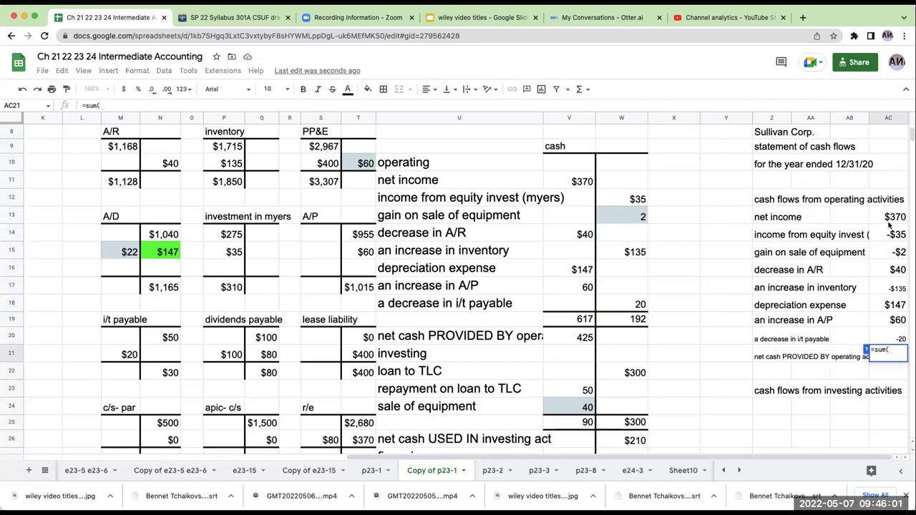
drag(889, 224, 890, 335)
key(Return)
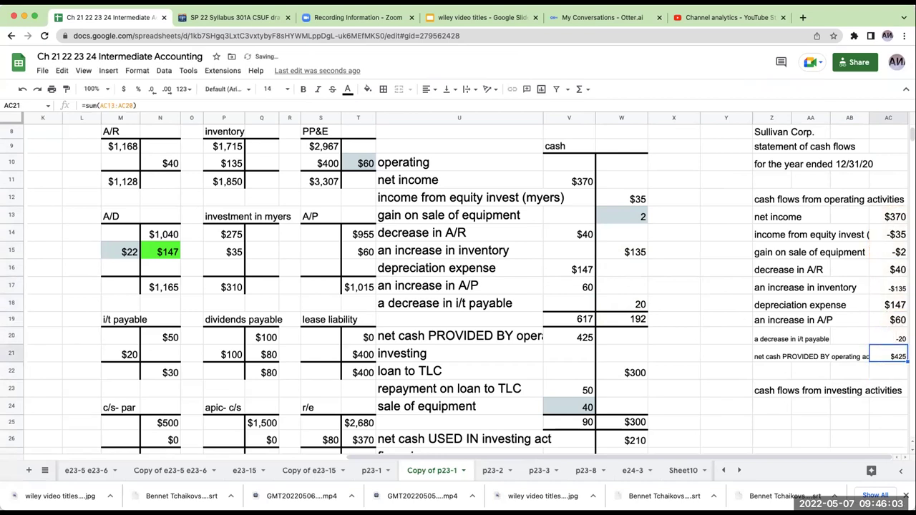
Set the statement columns Z:AC to font size 18 and widen column Z for the longer labels.
drag(882, 117, 756, 123)
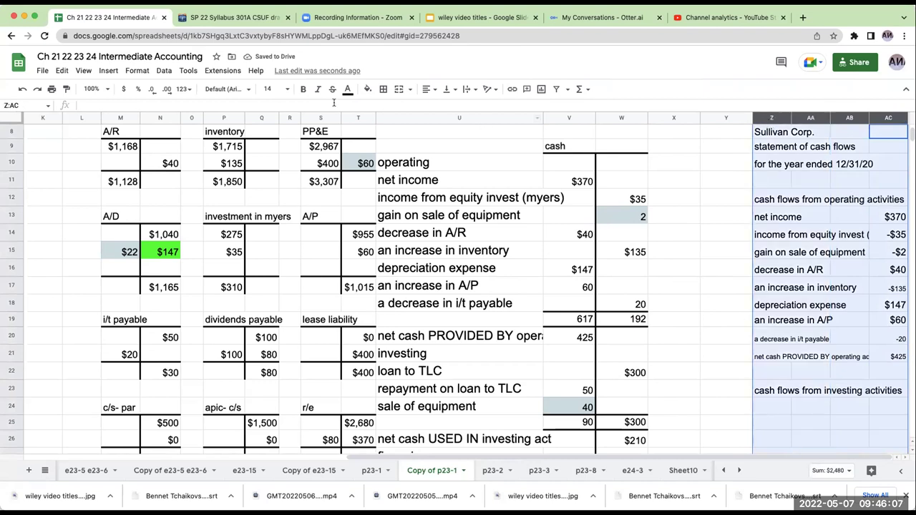
click(270, 89)
click(269, 247)
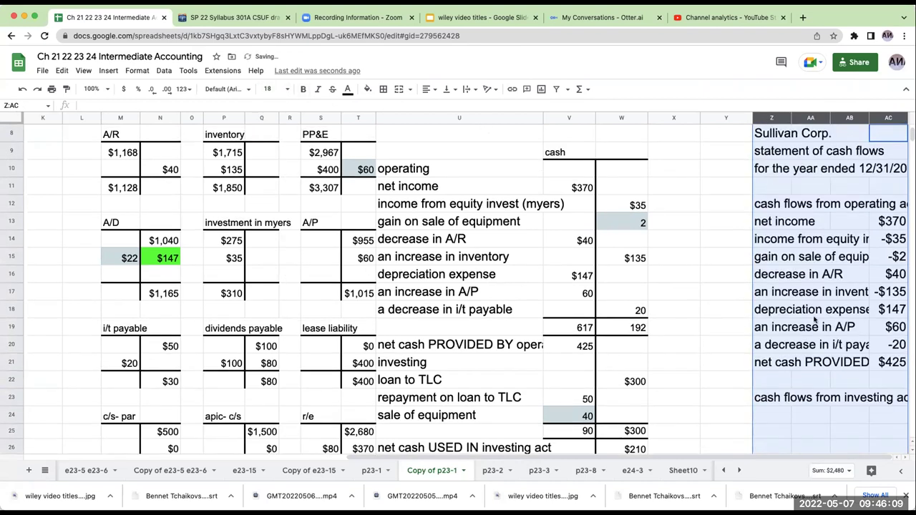
click(813, 314)
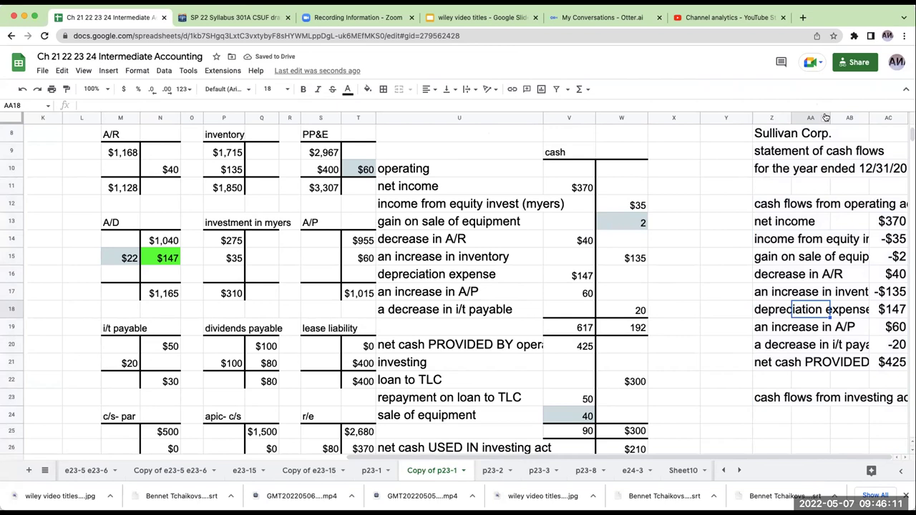
drag(790, 118, 859, 118)
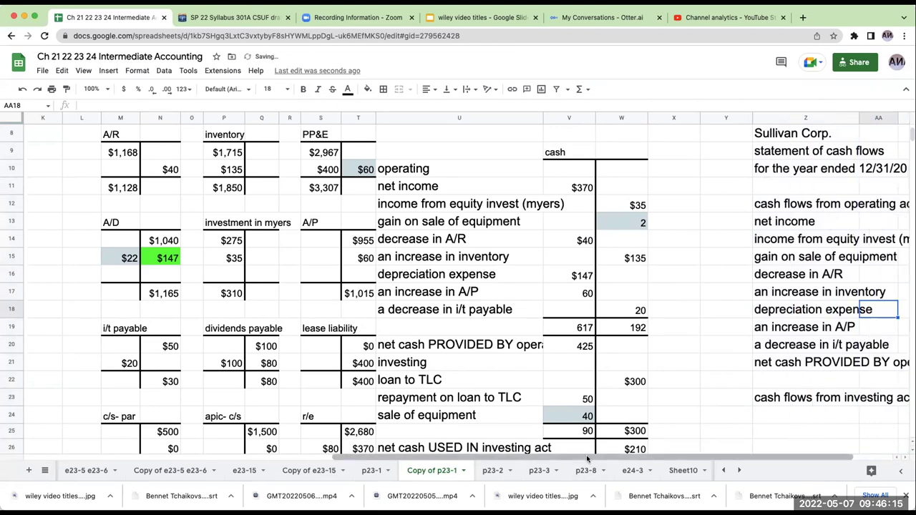
Move the heading "cash flows from investing activities" from Z23 up to Z22.
scroll(587, 459, right, 2)
click(719, 415)
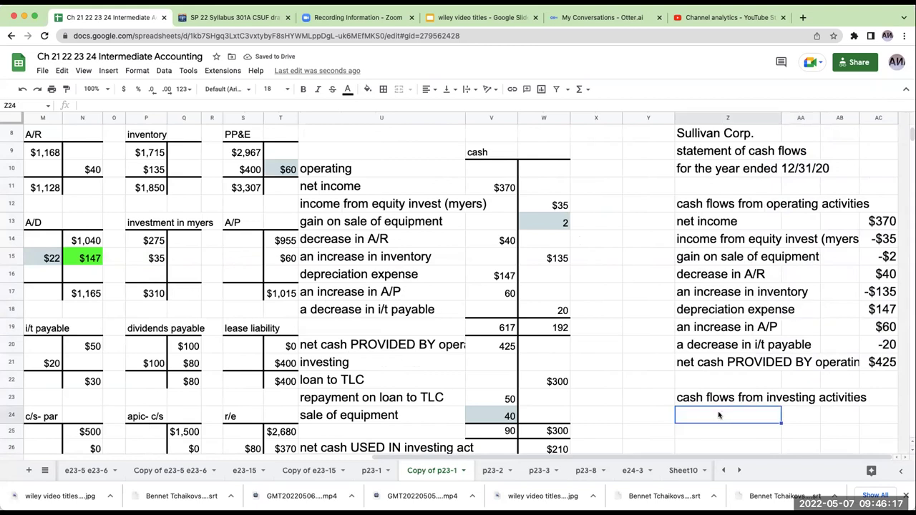
key(Up)
key(super+x)
key(Up)
key(super+v)
key(Down)
key(Up)
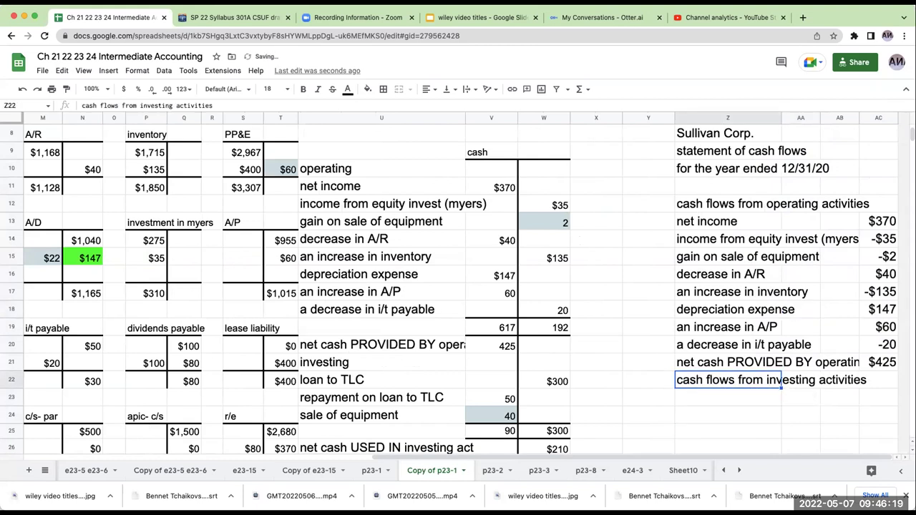
Link Z23 to the loan to TLC label in U22 and copy the link into Z24 and Z25.
key(Down)
text(+=)
click(337, 381)
key(Return)
key(Up)
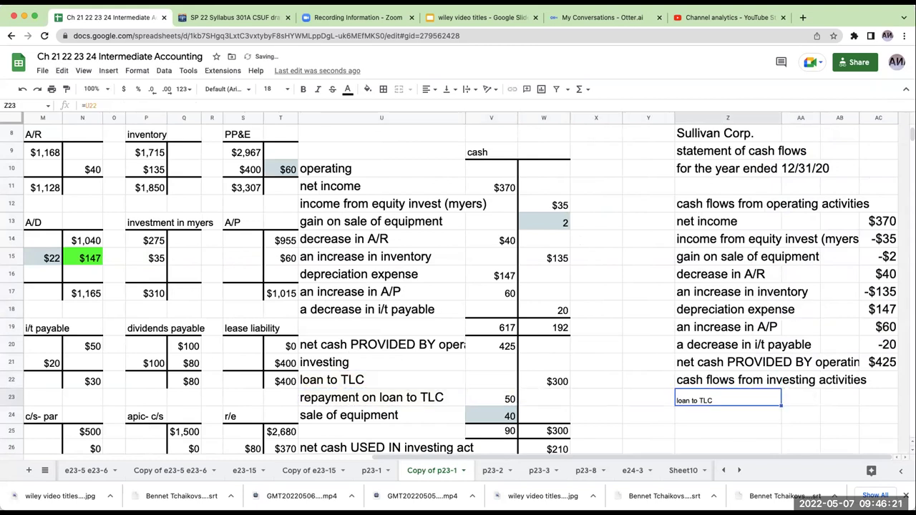
key(Down)
key(ctrl+v)
key(Down)
key(ctrl+v)
key(Down)
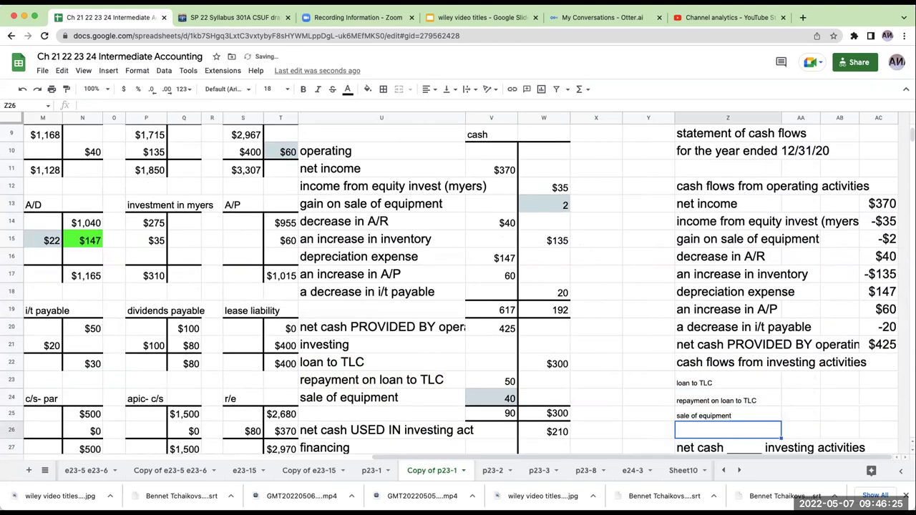
Link Z26 to the net cash USED IN investing activities label in U26.
text(=)
key(Left)
key(Left)
key(Left)
key(Left)
key(Left)
key(Return)
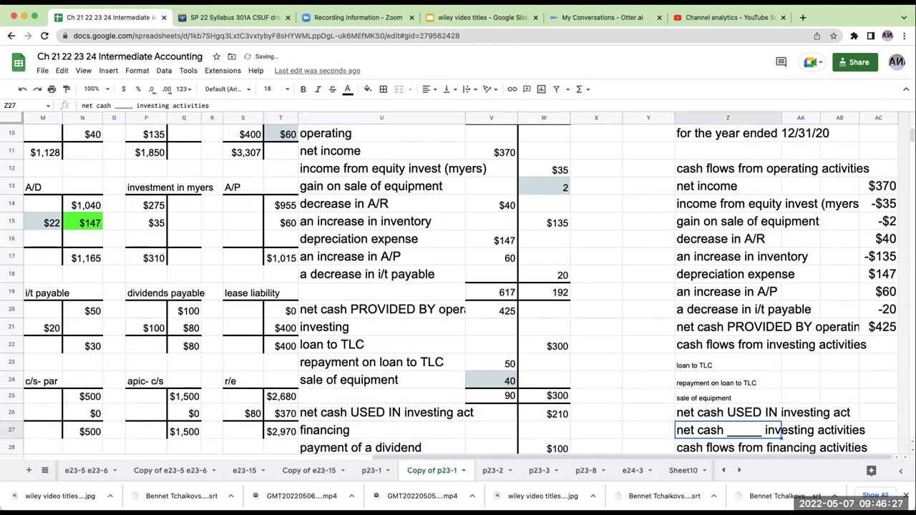
Link AC23, the loan to TLC amount, to the negative of W22.
key(Right)
key(Right)
key(Up)
key(Up)
key(Up)
key(Up)
key(Right)
text(=-)
key(Left)
key(Left)
key(Left)
key(Left)
key(Left)
key(Left)
key(Up)
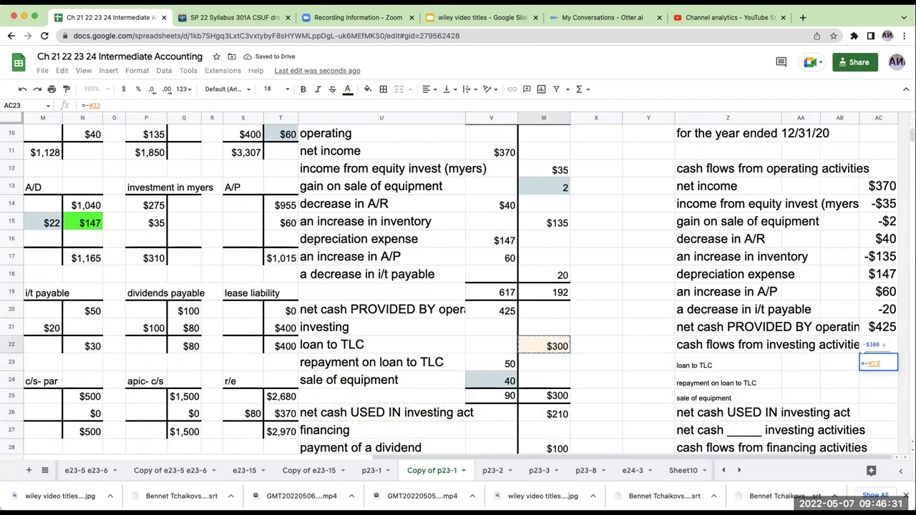
key(Return)
Link AC24, the repayment on loan to TLC amount, to V23.
text(+)
key(Left)
key(Left)
key(Left)
key(Left)
key(Left)
key(Left)
key(Left)
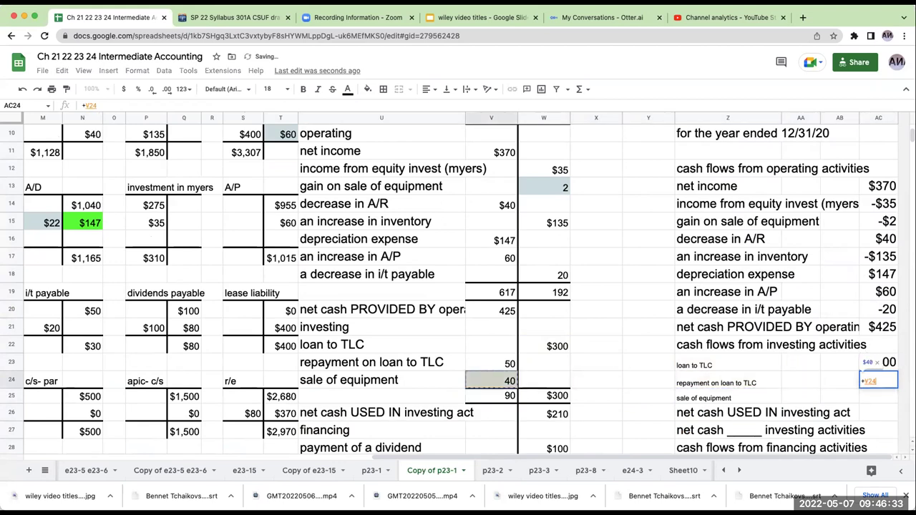
key(Up)
key(Return)
Link AC25, the sale of equipment amount, to V24.
text(+)
key(Left)
key(Left)
key(Left)
key(Left)
key(Left)
key(Left)
key(Left)
key(Up)
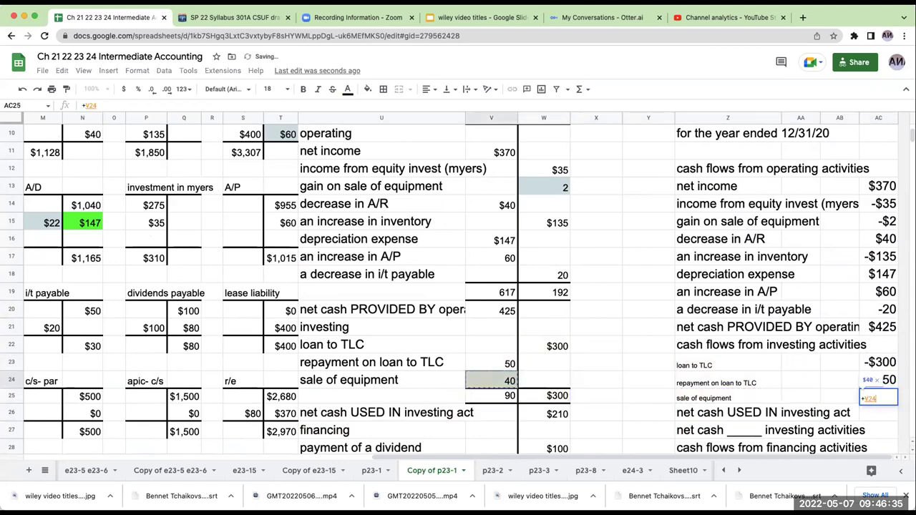
key(Return)
Total the investing cash flows in AC26 with the formula +AC23+AC24+AC25.
text(+)
key(Up)
key(Up)
key(Up)
text(+)
key(Up)
key(Up)
text(+)
key(Up)
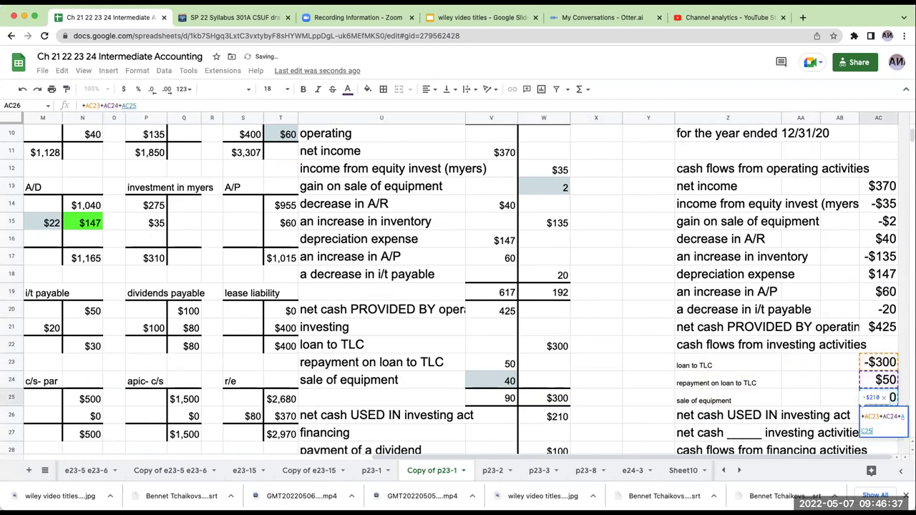
key(Return)
Clear the blank investing net cash placeholder in Z27 and move the heading "cash flows from financing activities" from Z28 up to Z27.
key(Left)
key(Left)
key(Left)
key(Delete)
key(Down)
key(Down)
key(Up)
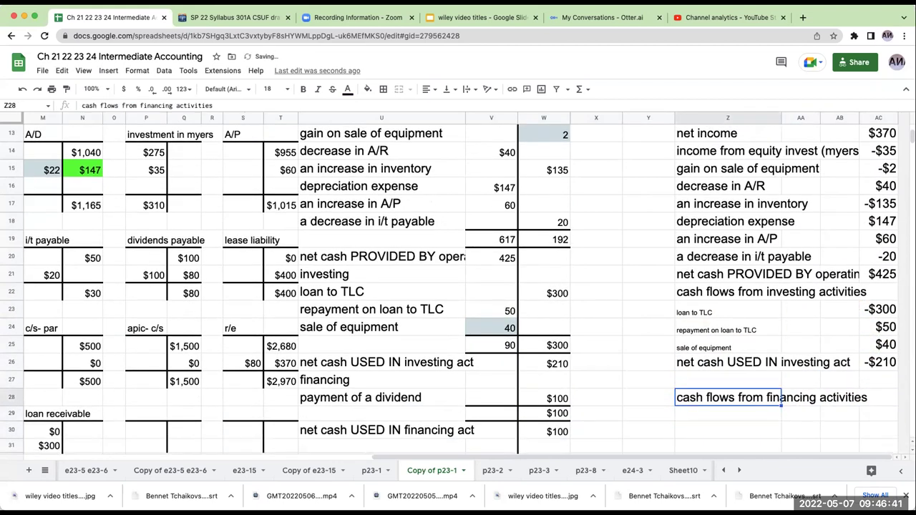
key(Up)
key(ctrl+v)
key(Down)
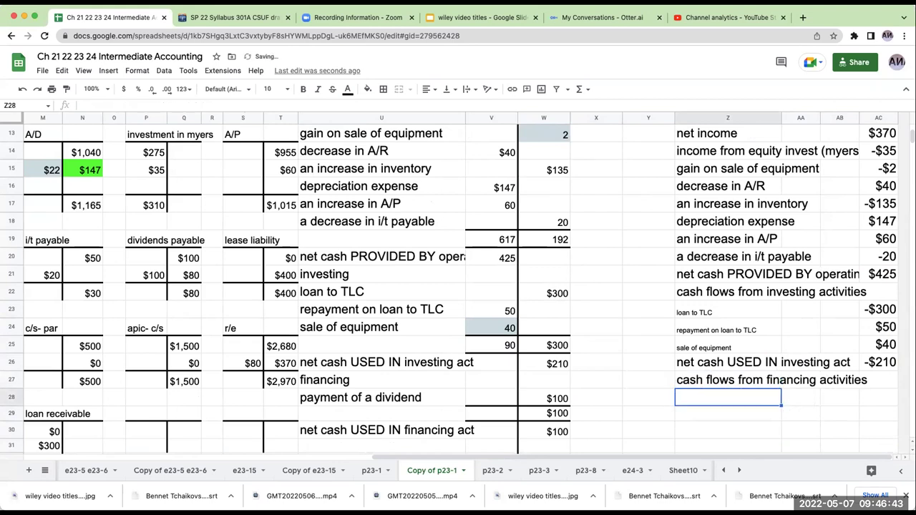
Link Z28 to the payment of a dividend label in U28 and AC28 to the negative of W28.
text(=)
key(Left)
key(Left)
key(Left)
key(Left)
key(Left)
key(Tab)
key(Right)
key(Right)
text(=-)
key(Left)
key(Left)
key(Left)
key(Left)
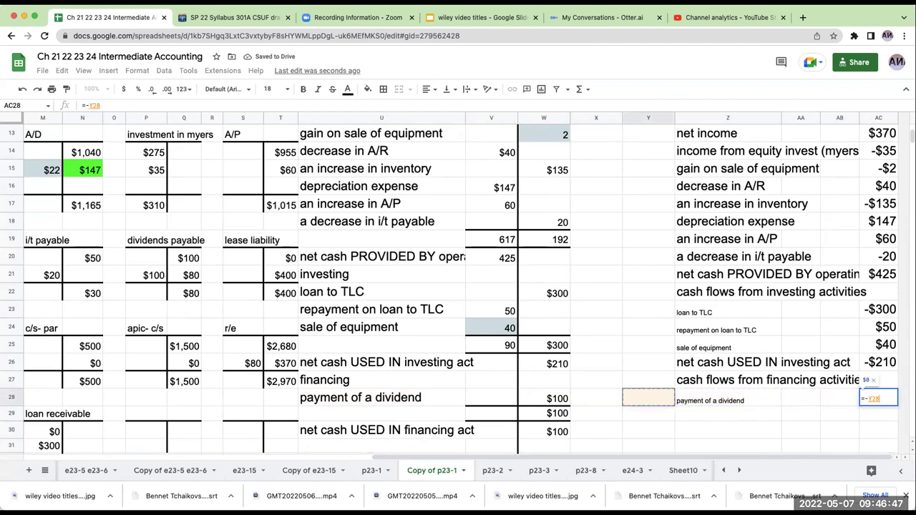
key(Left)
key(Left)
key(Return)
Link Z29 to the net cash USED IN financing label in U30.
key(Left)
key(Left)
key(Left)
text(=)
key(Left)
key(Left)
key(Left)
key(Left)
key(Down)
key(Left)
key(Return)
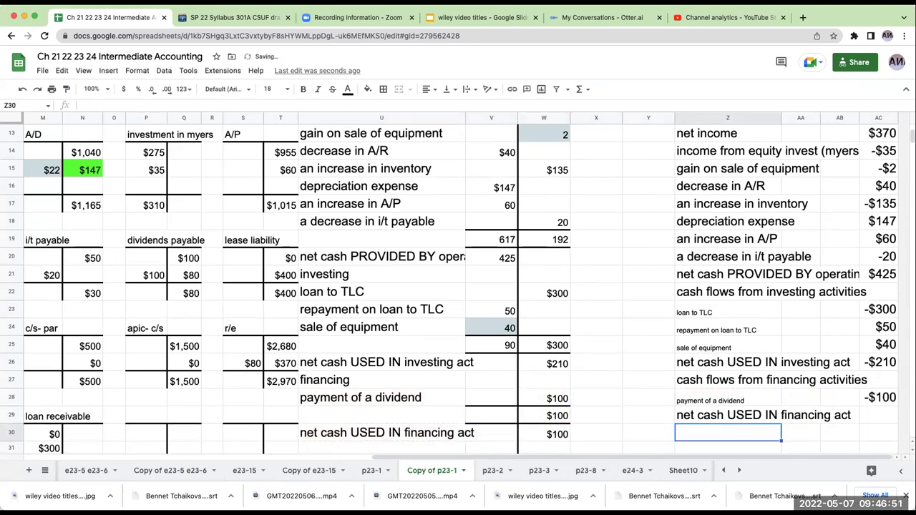
Fill AC29 with the net cash used in financing activities, -$100.
key(Up)
key(Right)
key(Right)
key(Right)
key(Down)
key(Down)
key(Down)
key(Down)
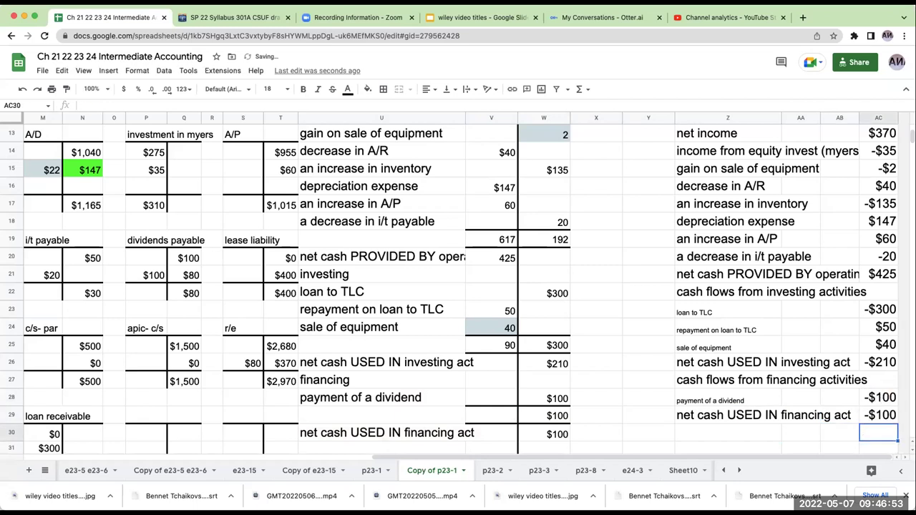
Clear the leftover "net cash _____ financing activities" placeholder in Z32.
key(Up)
key(Down)
key(Up)
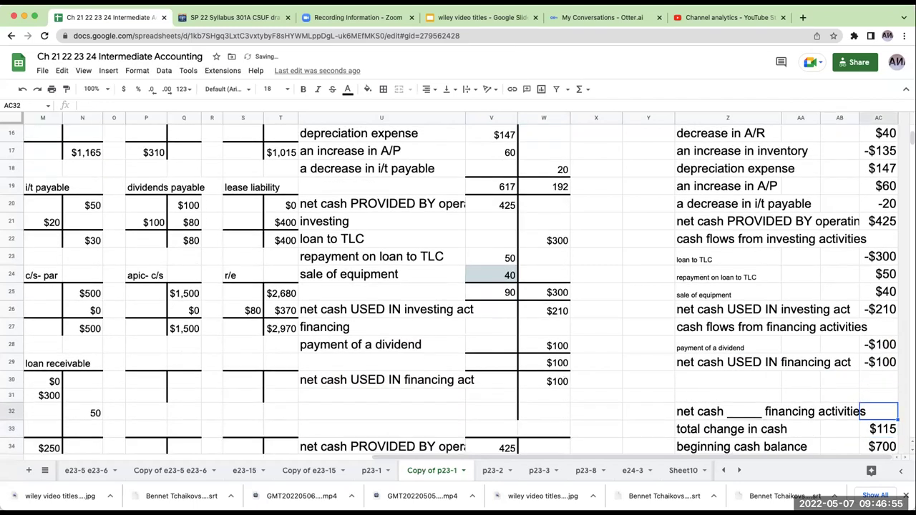
key(Left)
key(Left)
key(Left)
key(BackSpace)
key(Return)
Move the block Z33:AC38, from total change in cash through the non-cash transactions, up to start at Z30.
scroll(845, 344, down, 3)
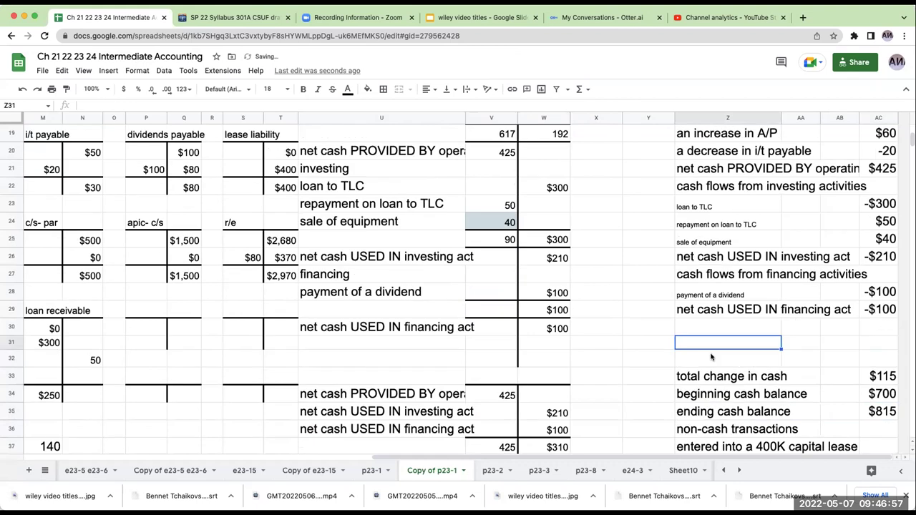
drag(680, 324, 869, 405)
key(ctrl+c)
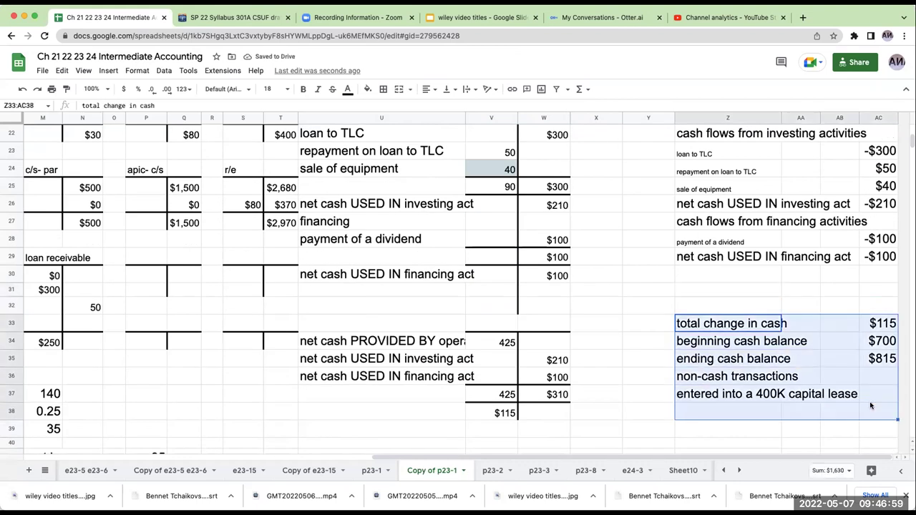
click(711, 273)
key(ctrl+v)
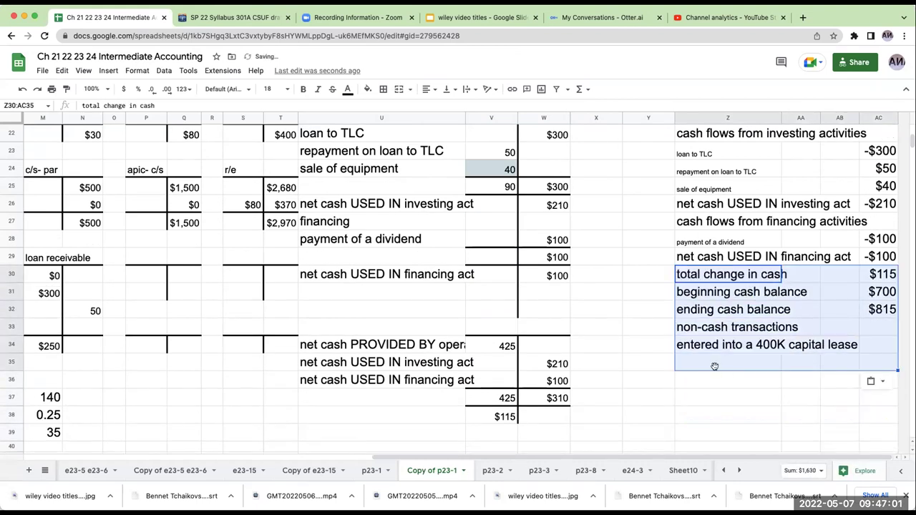
Set the statement columns Z:AC to font size 18 again so the newly linked labels match.
click(720, 117)
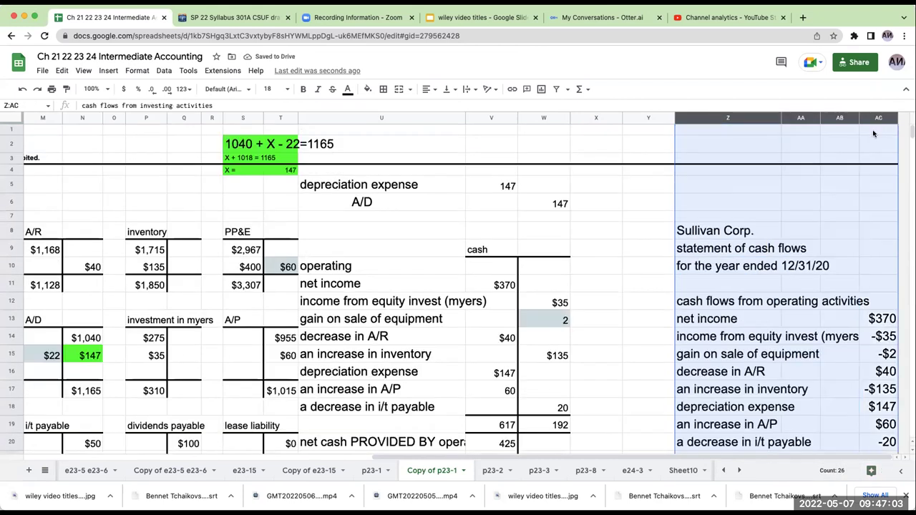
click(276, 89)
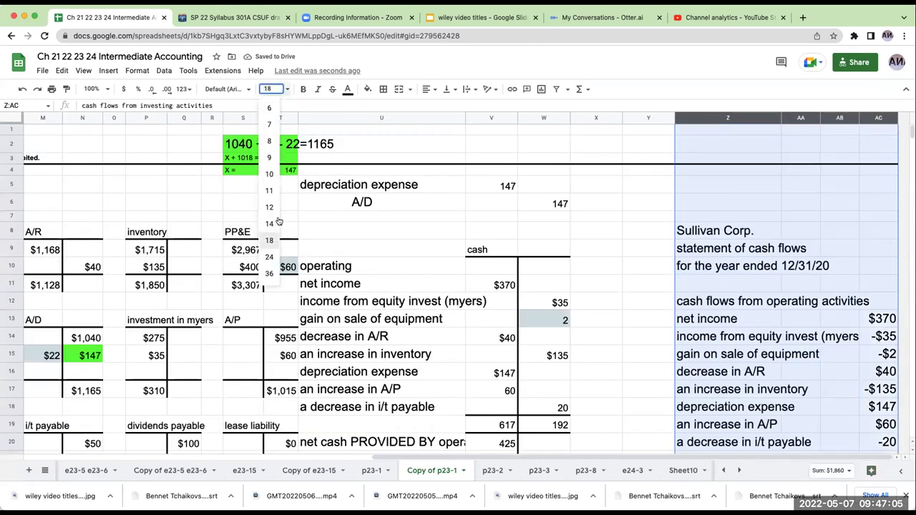
click(275, 239)
click(751, 286)
scroll(762, 308, down, 3)
scroll(772, 326, down, 5)
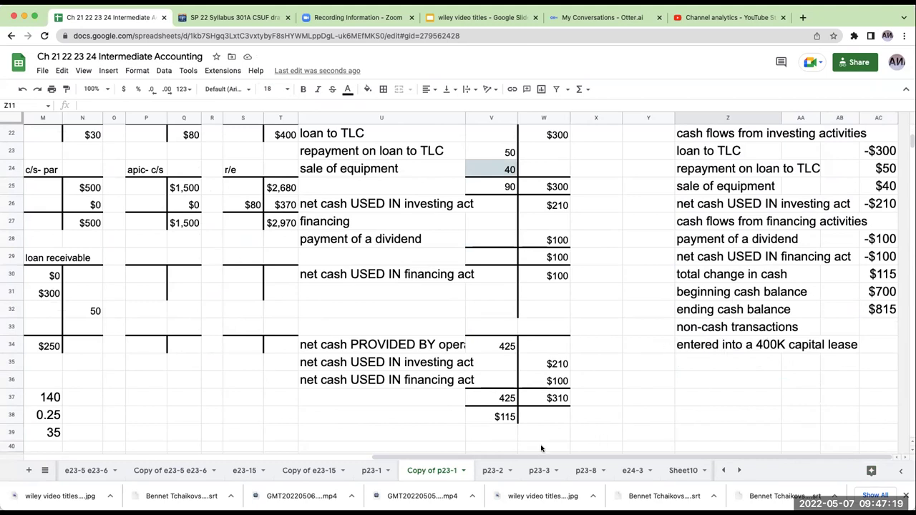
Look through the other chapter 23 problem sheets, ending on the P23.1 comparative balance sheets in sheet p23-1.
click(492, 470)
click(539, 470)
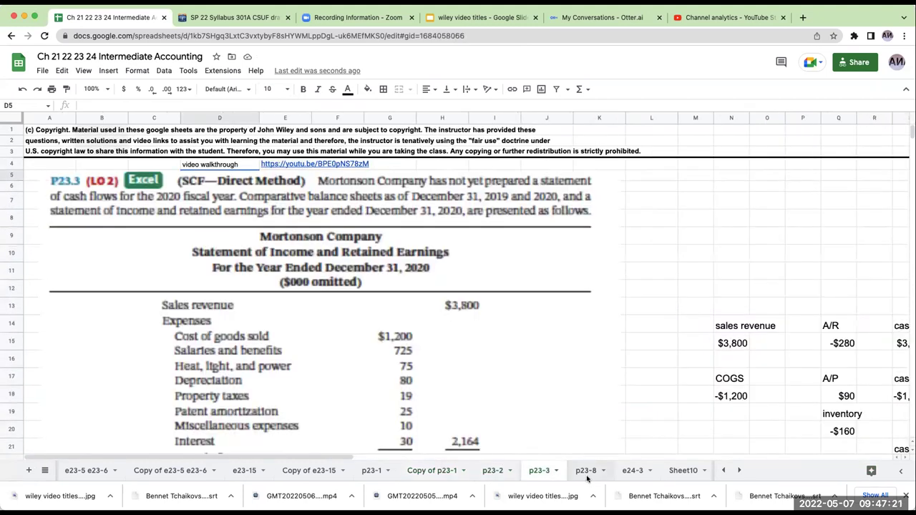
click(587, 475)
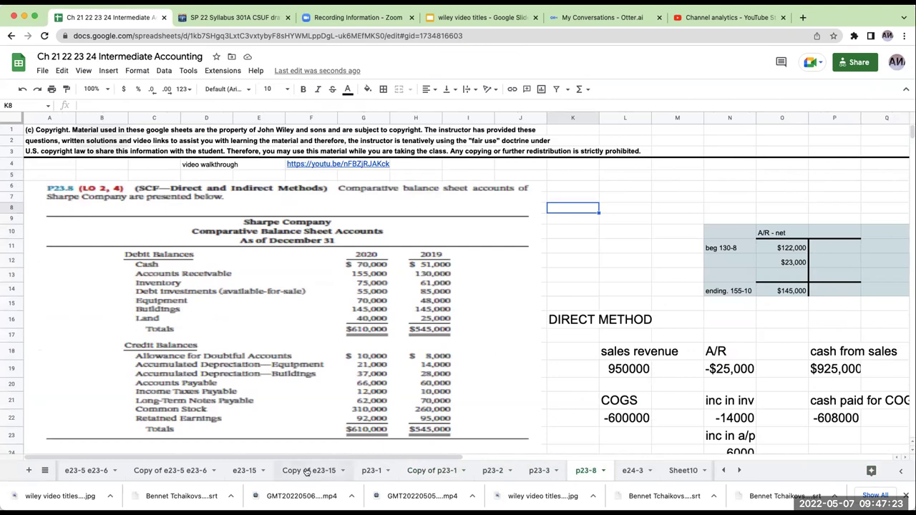
click(245, 472)
click(187, 472)
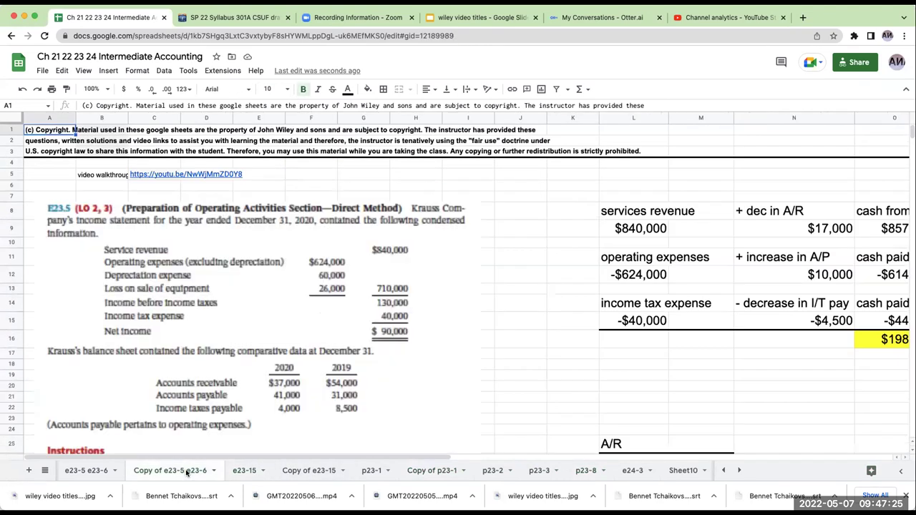
click(381, 472)
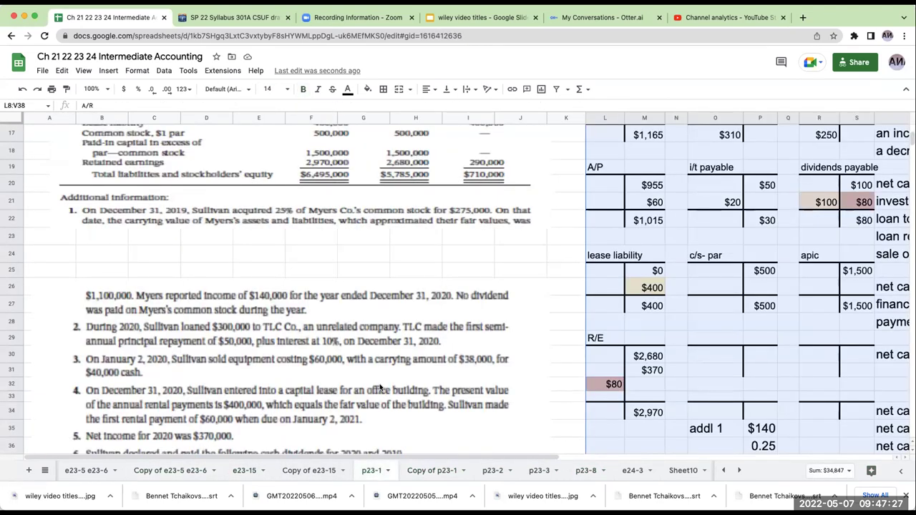
scroll(380, 387, up, 5)
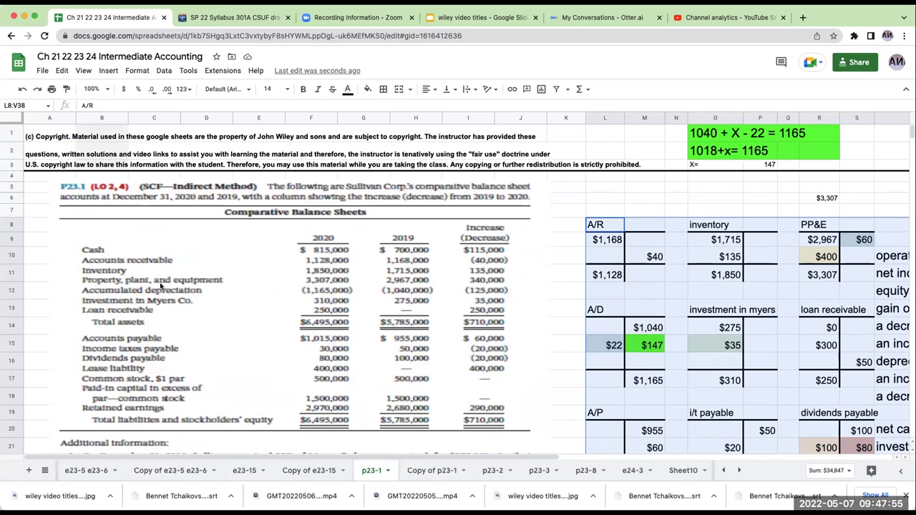
Switch to the "wiley video titles" presentation in Google Slides and present its "THANK YOU WILEY!!!!!!" slide full screen.
click(438, 20)
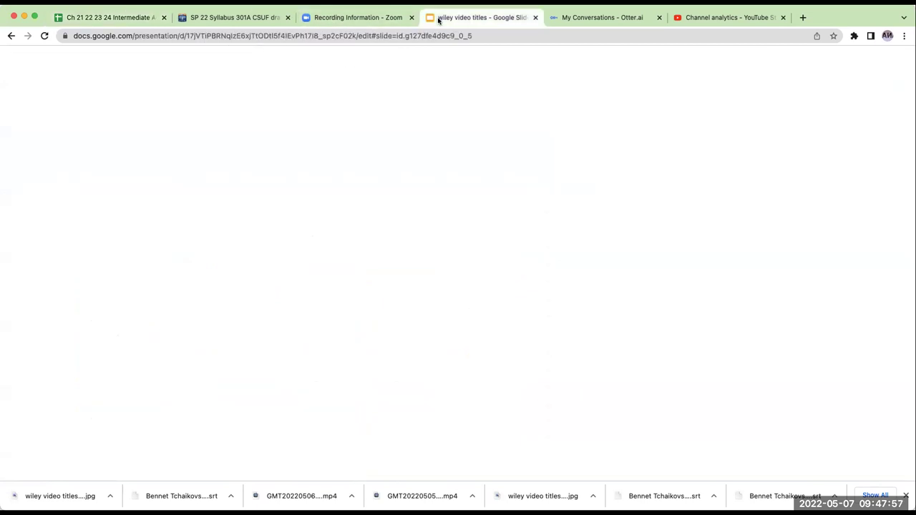
click(85, 274)
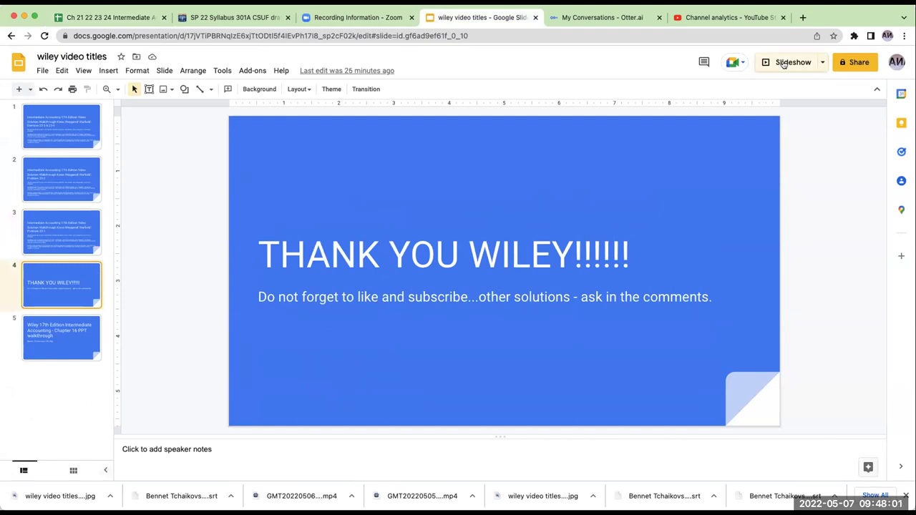
click(784, 63)
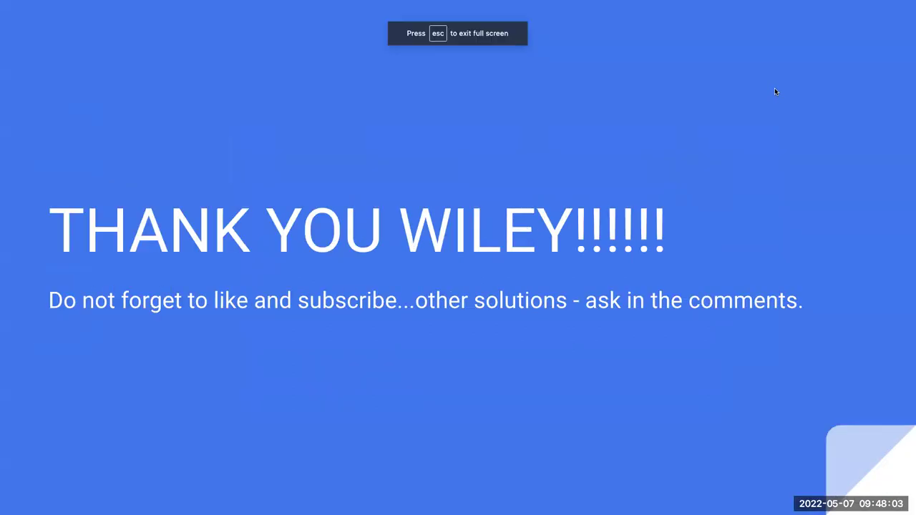